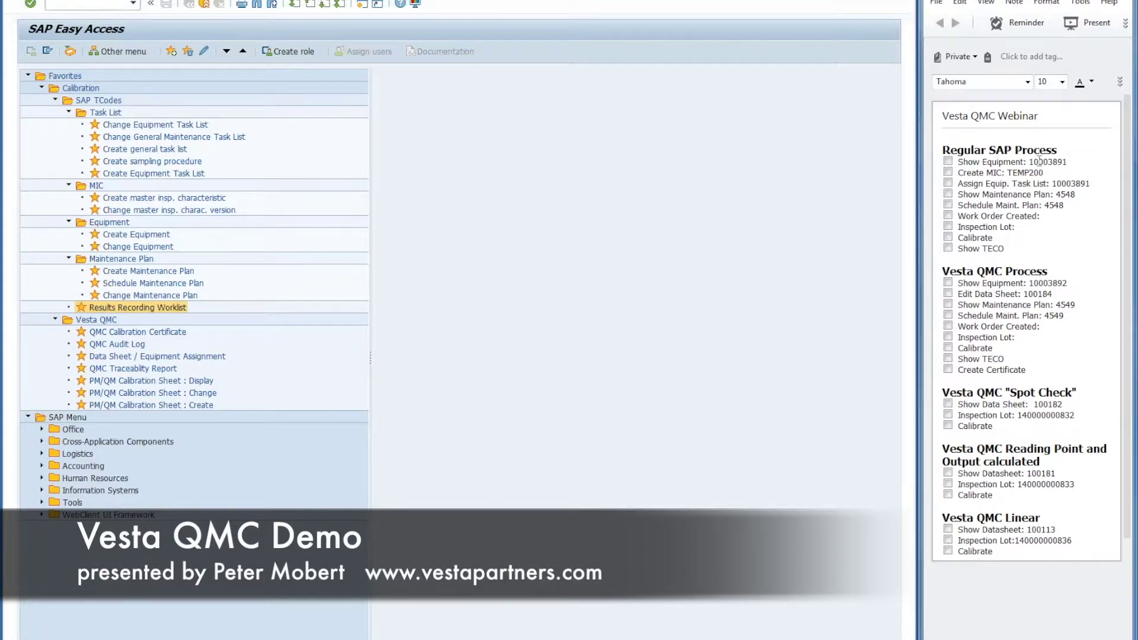
Step: Review equipment 10003891's general data in change mode, then return to SAP Easy Access
double_click(1040, 162)
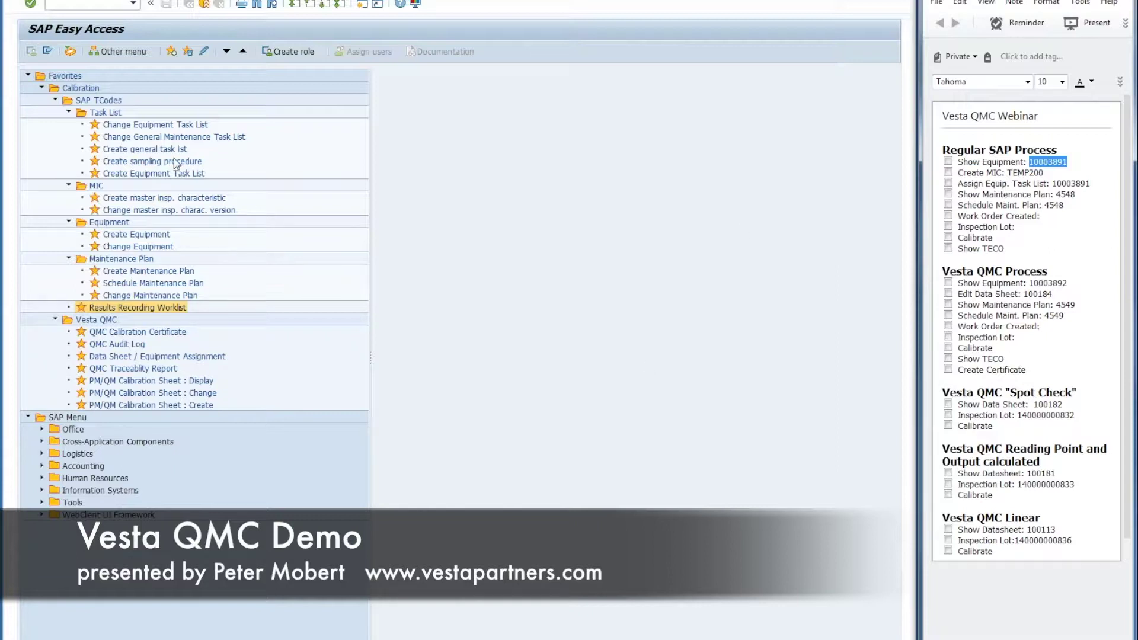
double_click(127, 248)
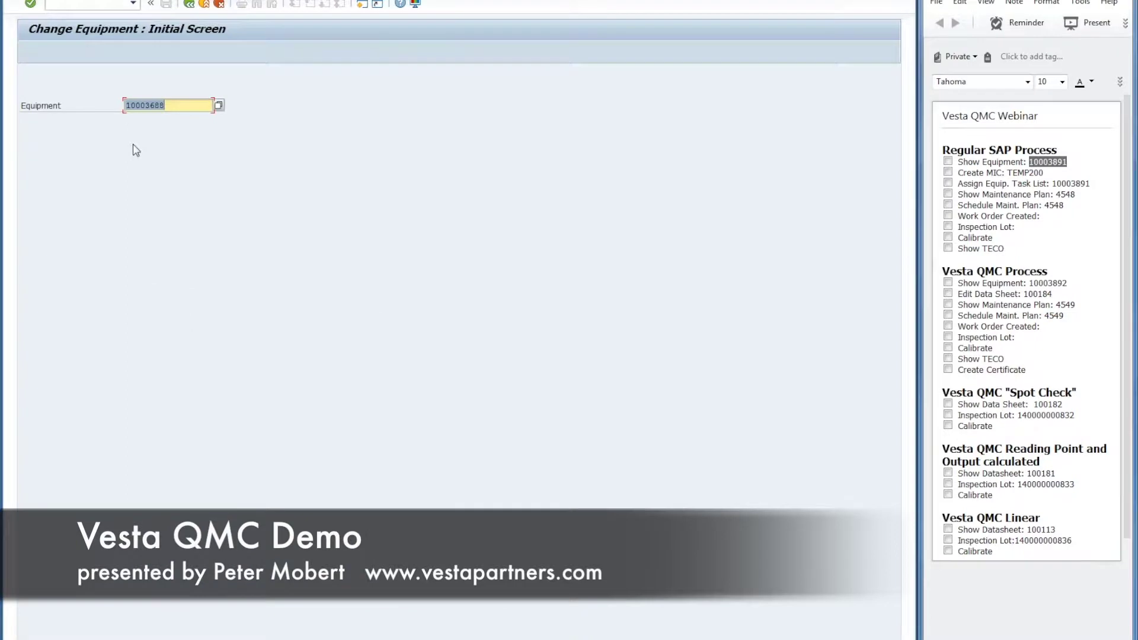
key("Return")
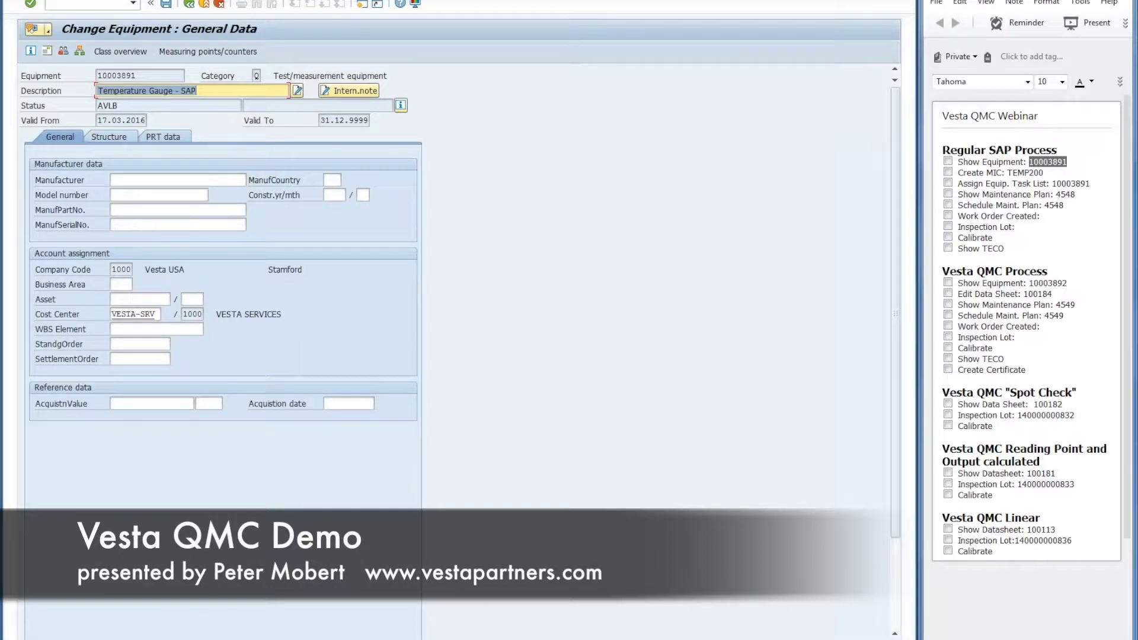
left_click(127, 194)
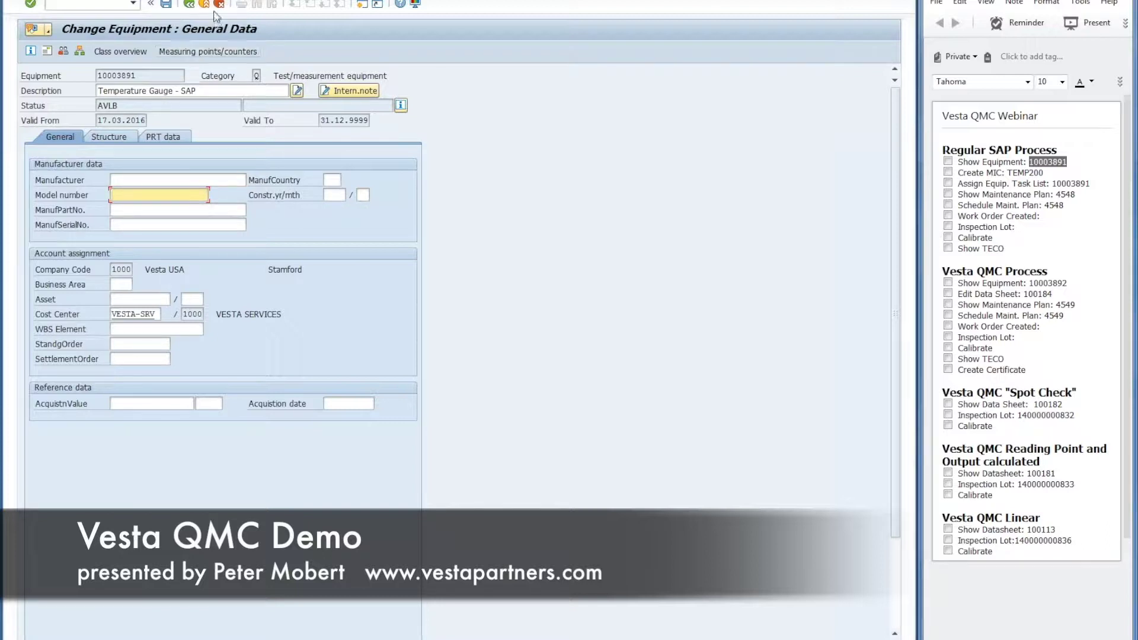
left_click(189, 5)
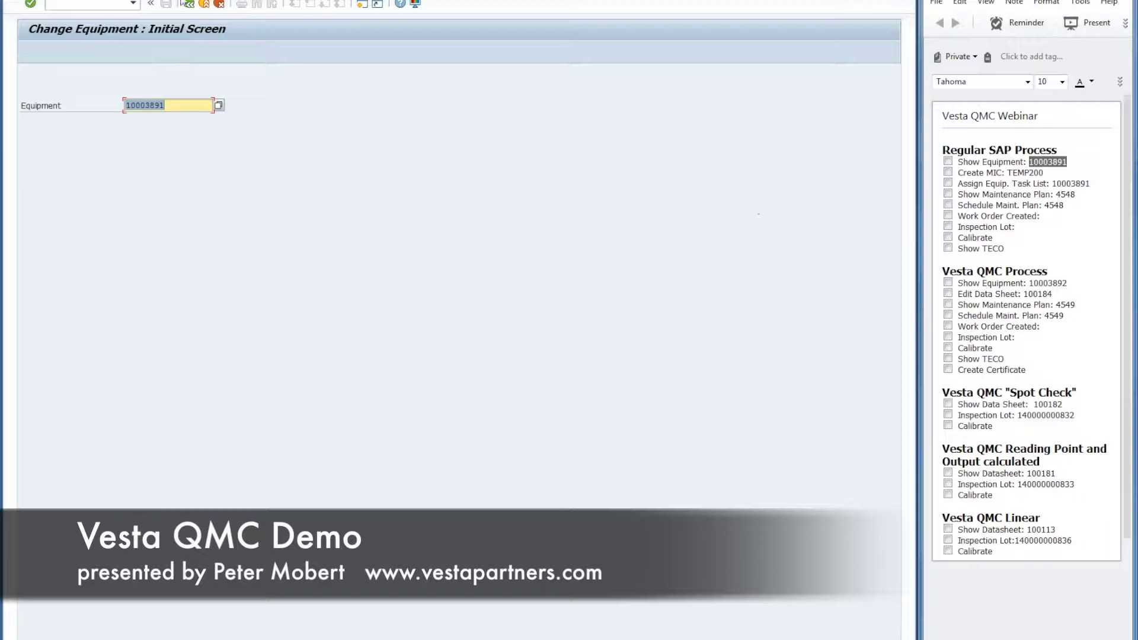
left_click(189, 5)
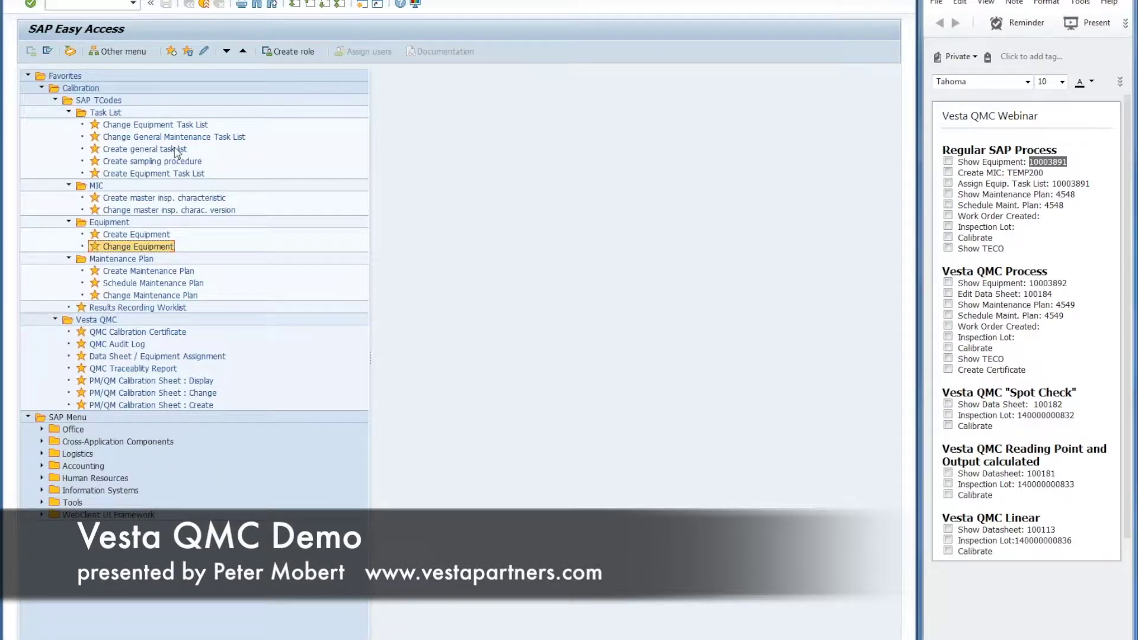
left_click(947, 161)
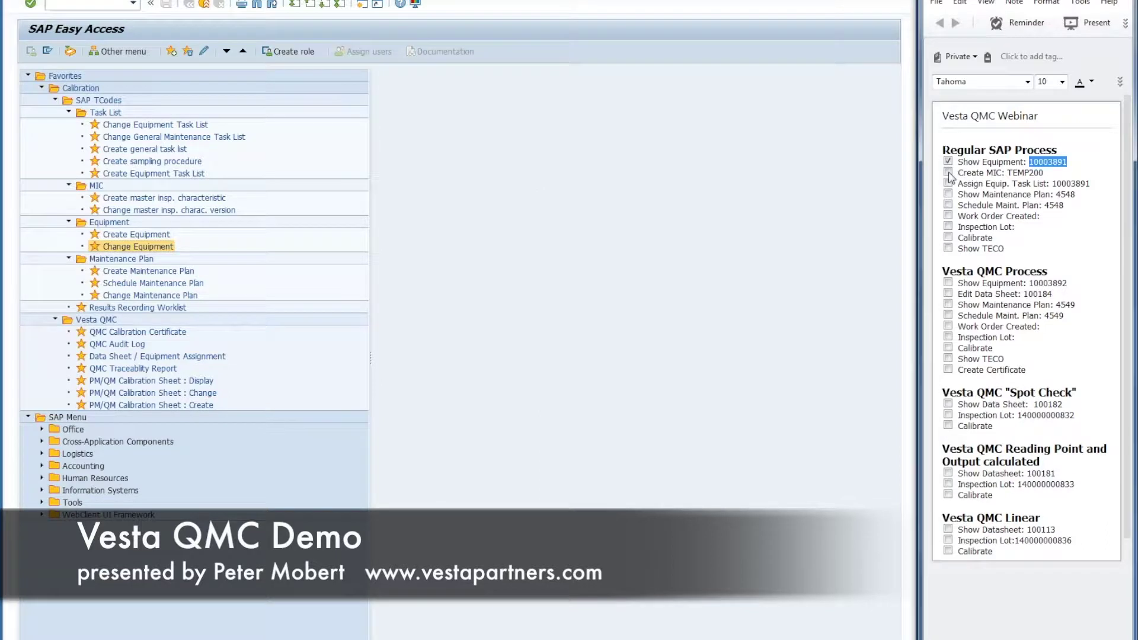
Step: Start creating master inspection characteristic TEMP200 for plant 1000
double_click(148, 198)
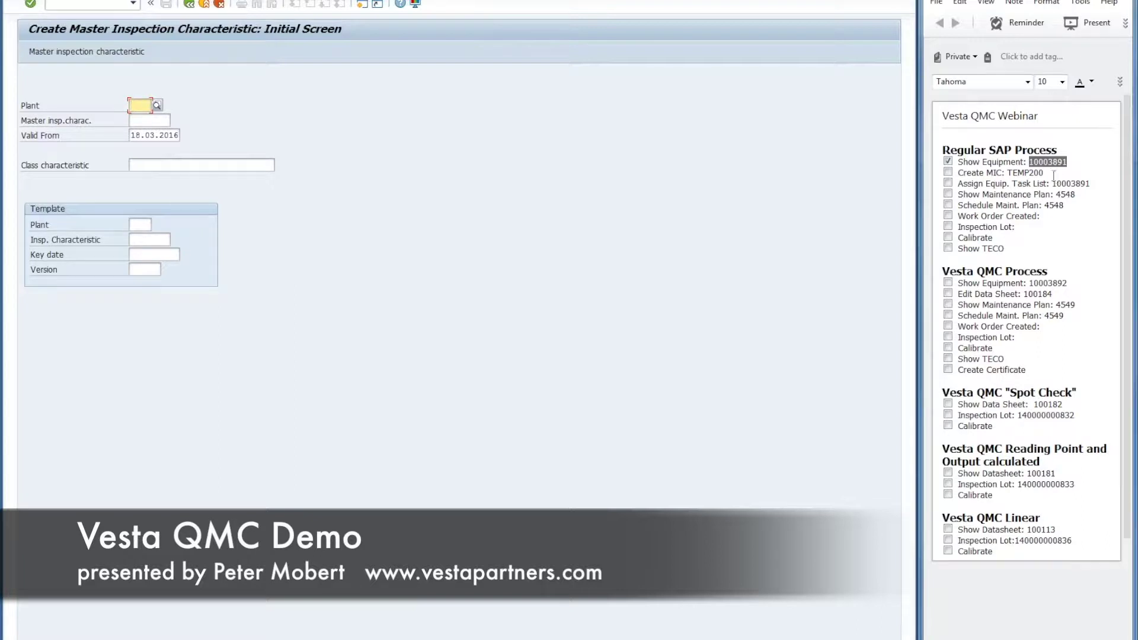
double_click(1033, 175)
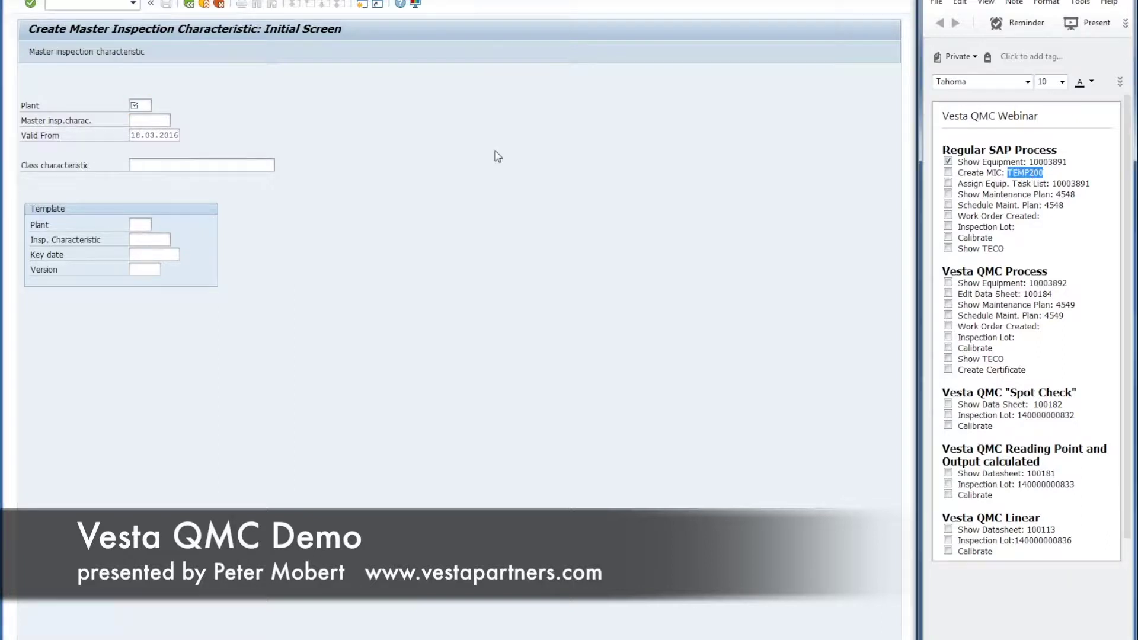
left_click(143, 104)
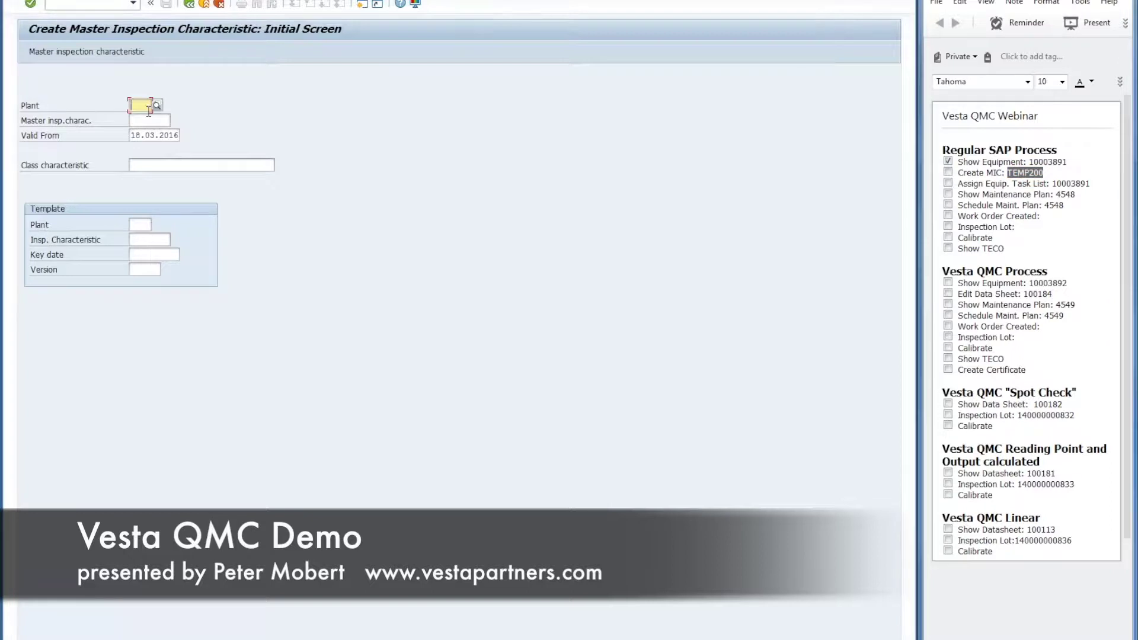
type("1000")
key("Return")
left_click(153, 121)
key("ctrl+v")
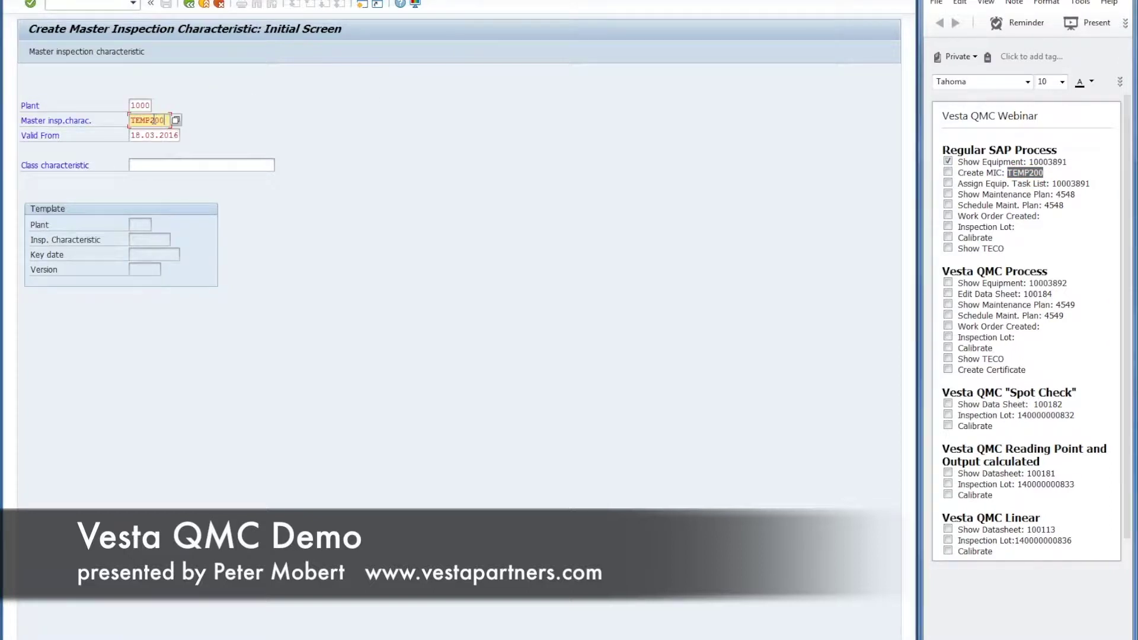
key("Return")
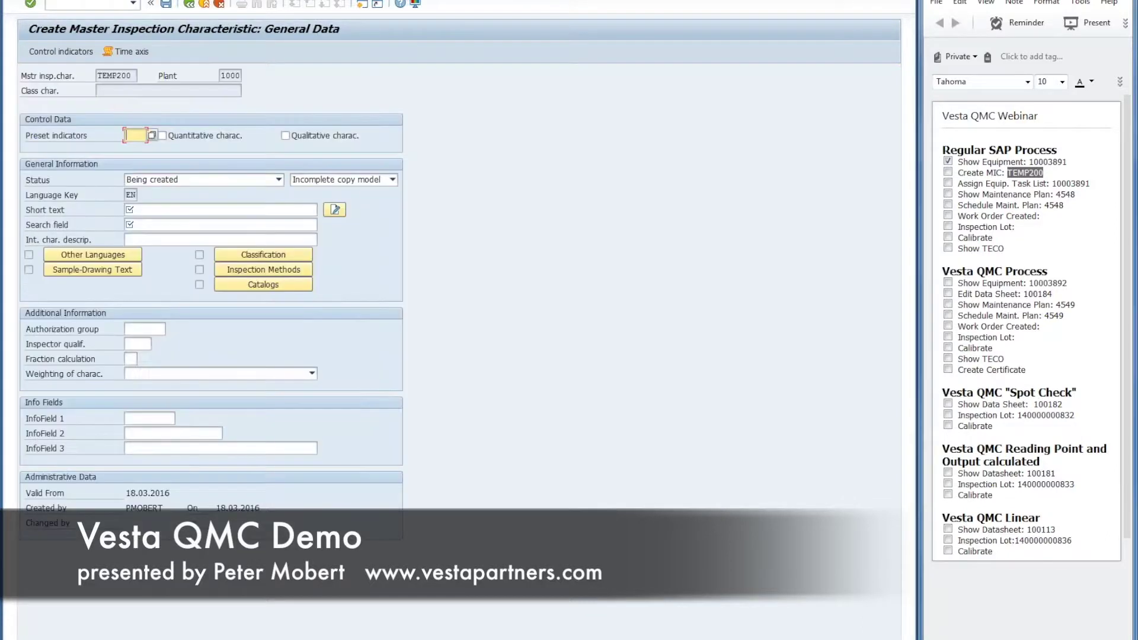
Step: Make TEMP200 quantitative and Released with short text 'Temperature 200 degrees'
left_click(162, 136)
left_click(278, 179)
left_click(252, 201)
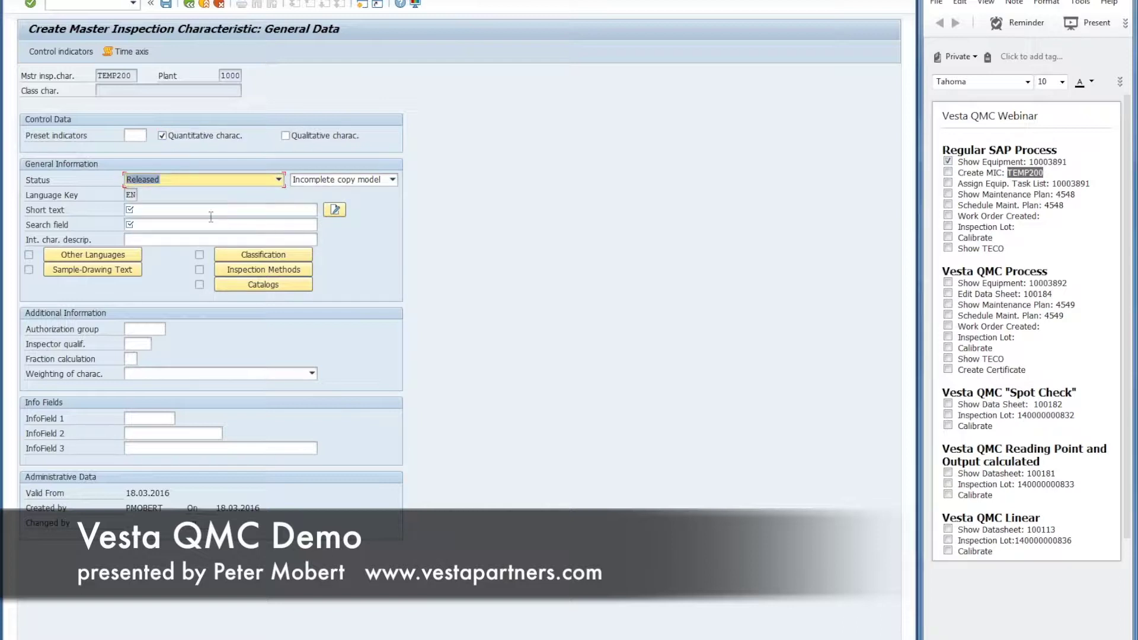
left_click(210, 211)
type("Temperature 50 degrees")
key("Down")
key("Return")
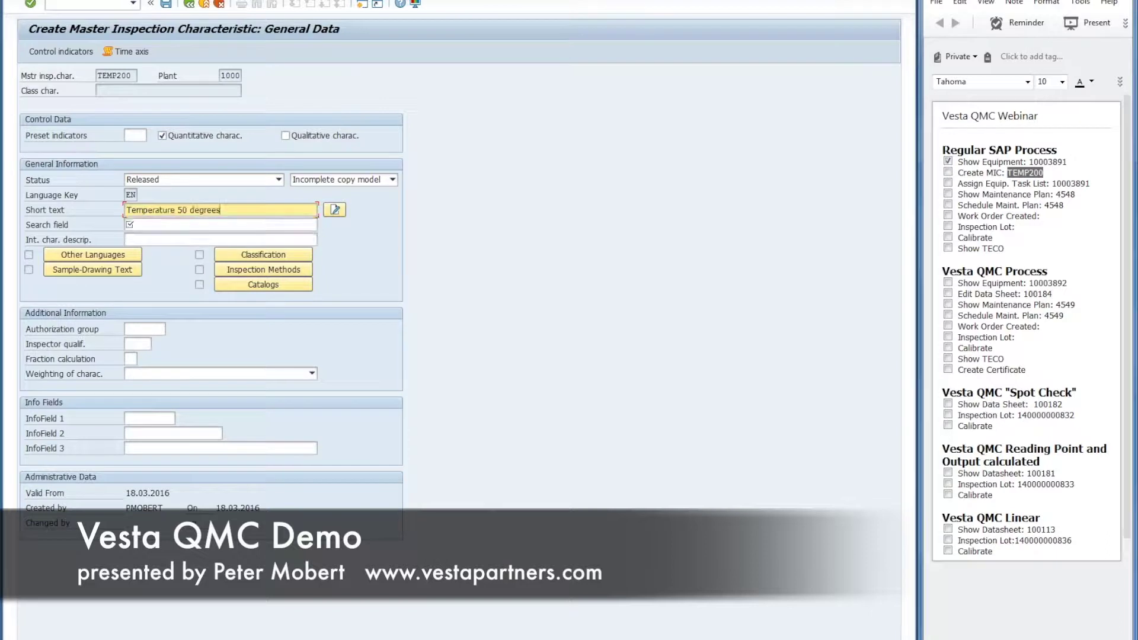
key("BackSpace")
type("200")
key("BackSpace")
Step: Enter search field 'Temp200' and bring up the control indicators
left_click(202, 226)
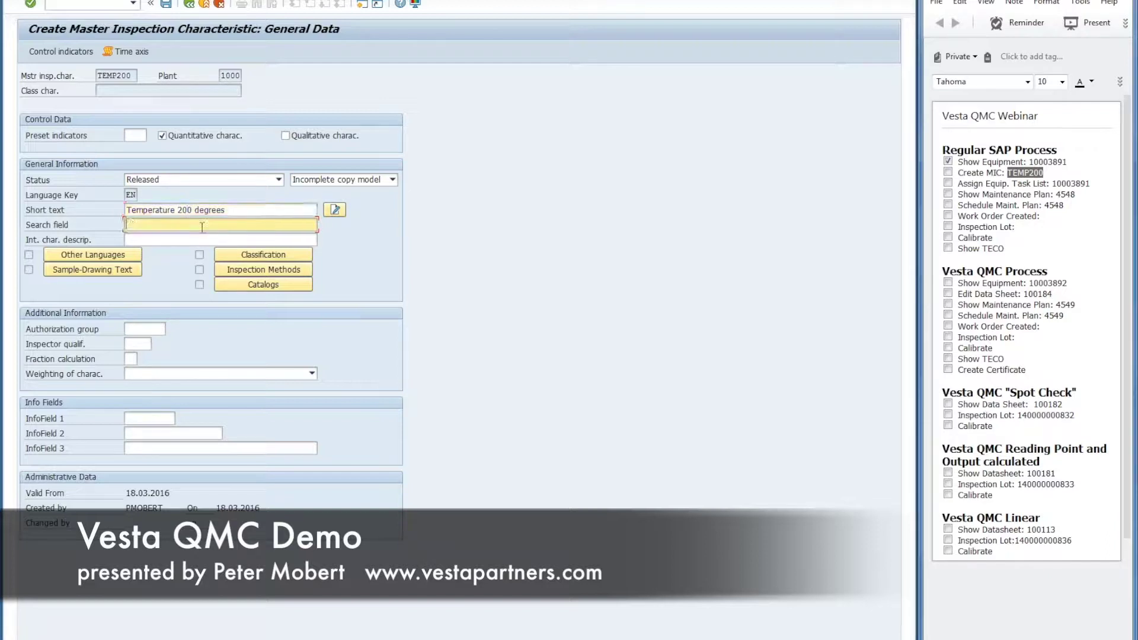
type("Tem")
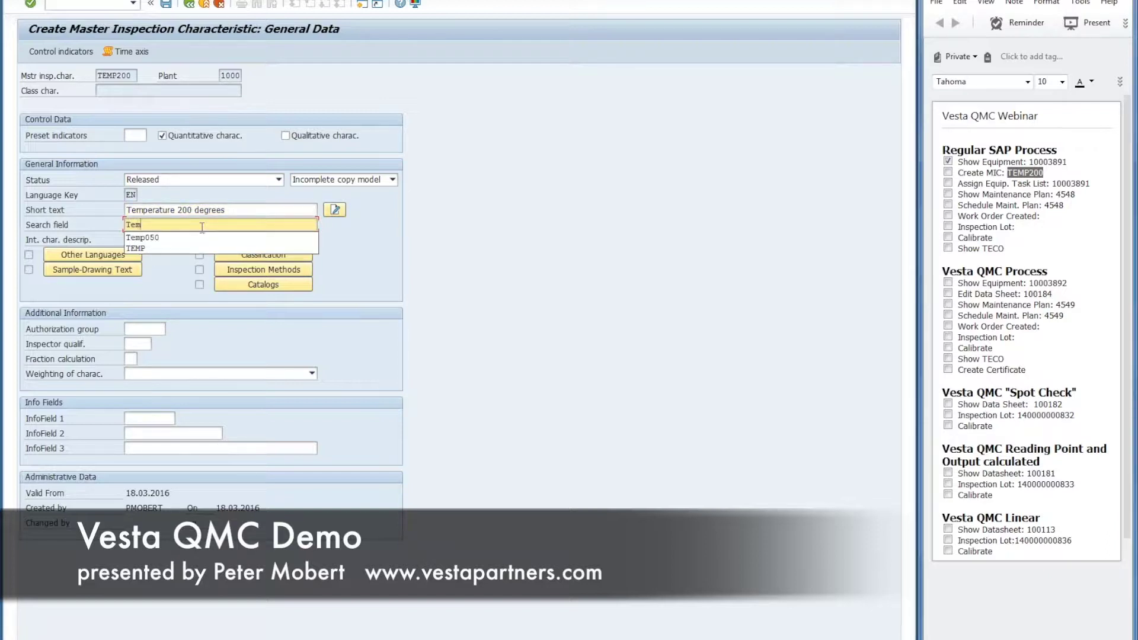
type("p200")
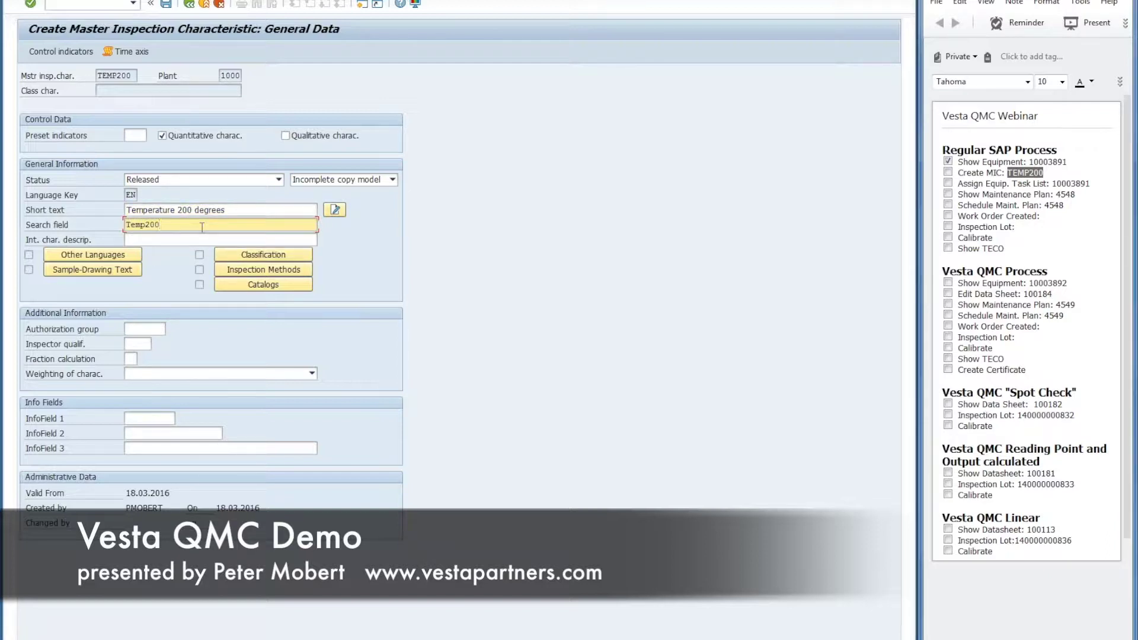
left_click(61, 52)
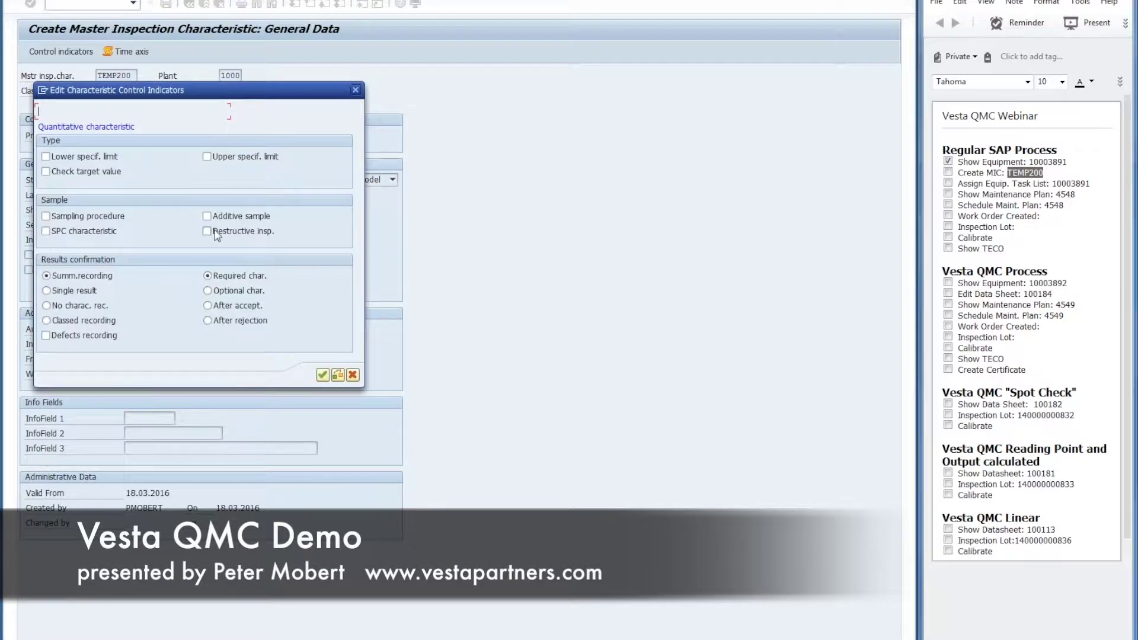
Step: Tick lower/upper limits, target value check, sampling procedure, single results and test-equipment assignment, then confirm
left_click(46, 157)
left_click(47, 171)
left_click(207, 157)
left_click(46, 216)
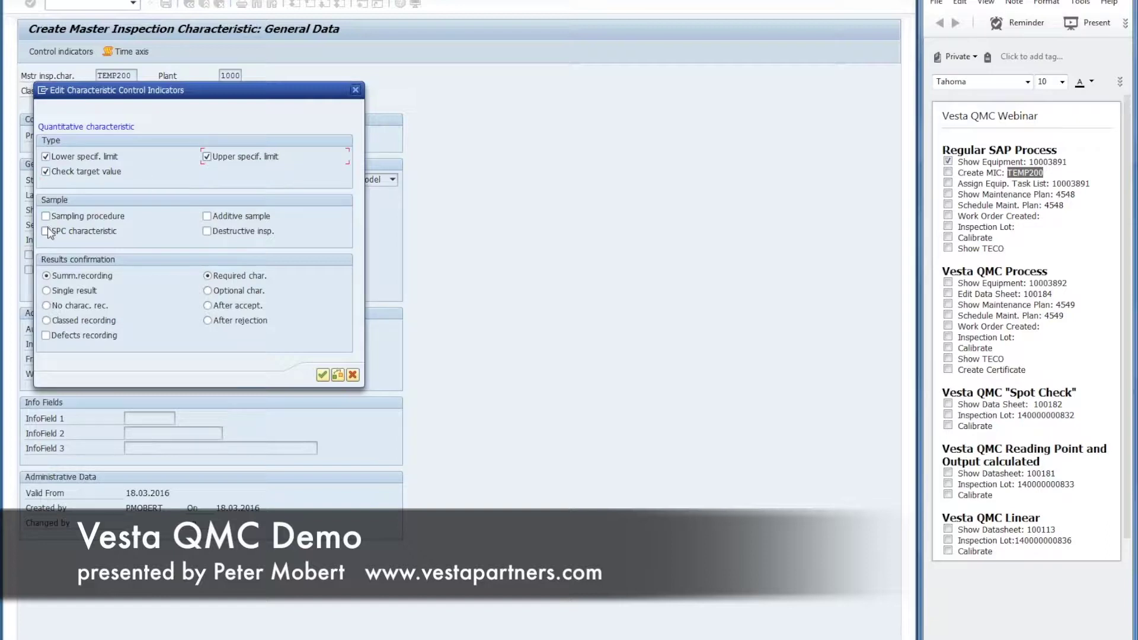
left_click(46, 290)
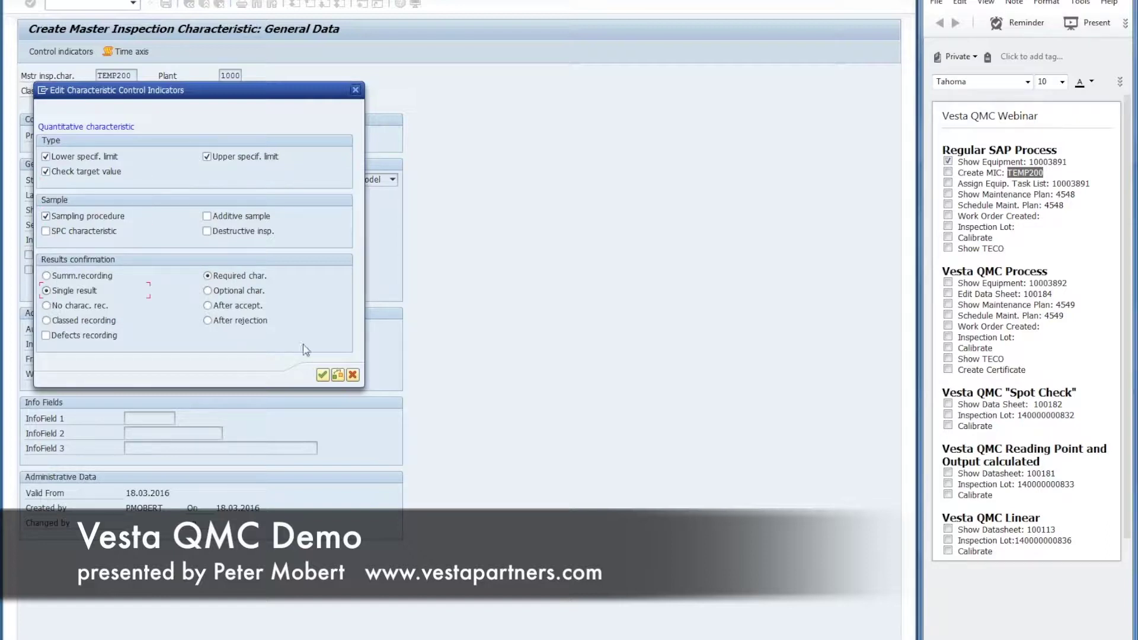
left_click(323, 375)
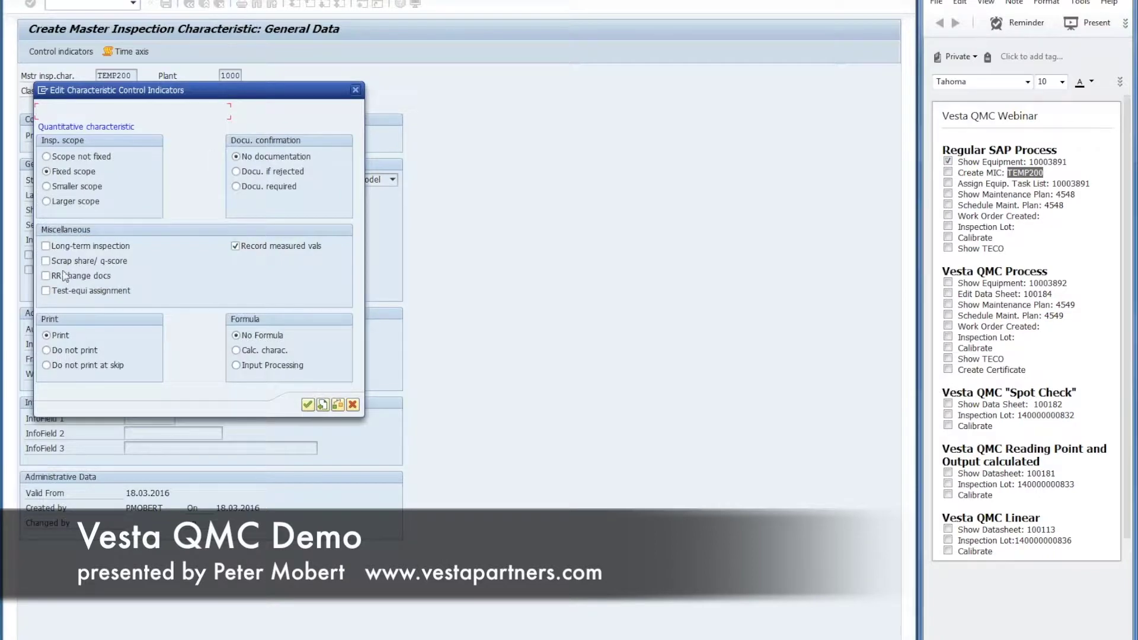
left_click(46, 290)
left_click(309, 407)
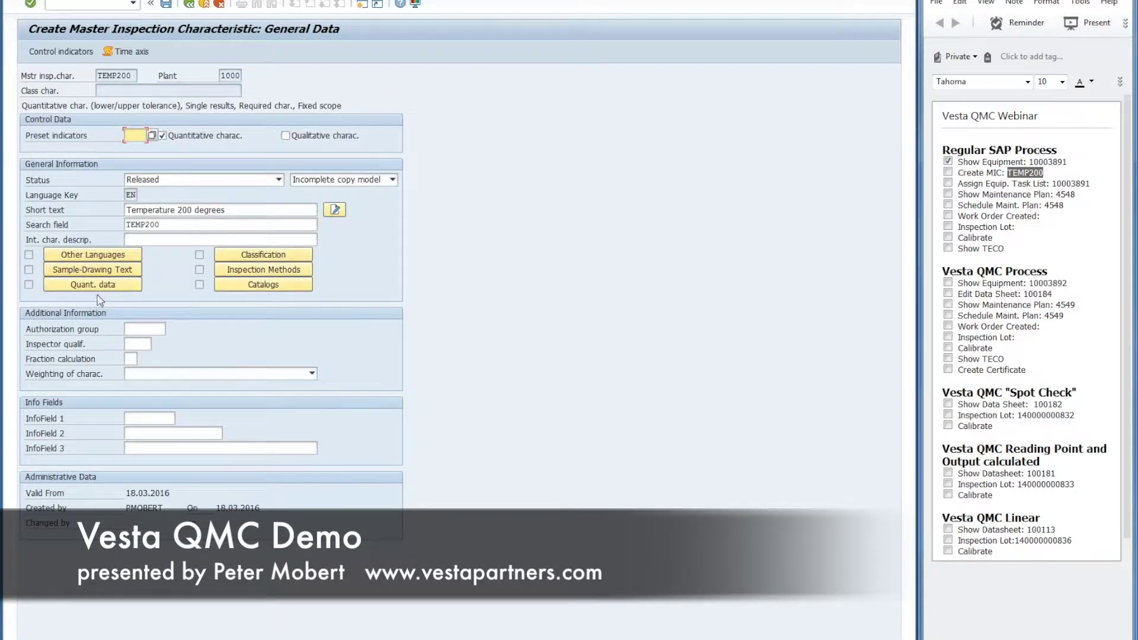
left_click(96, 285)
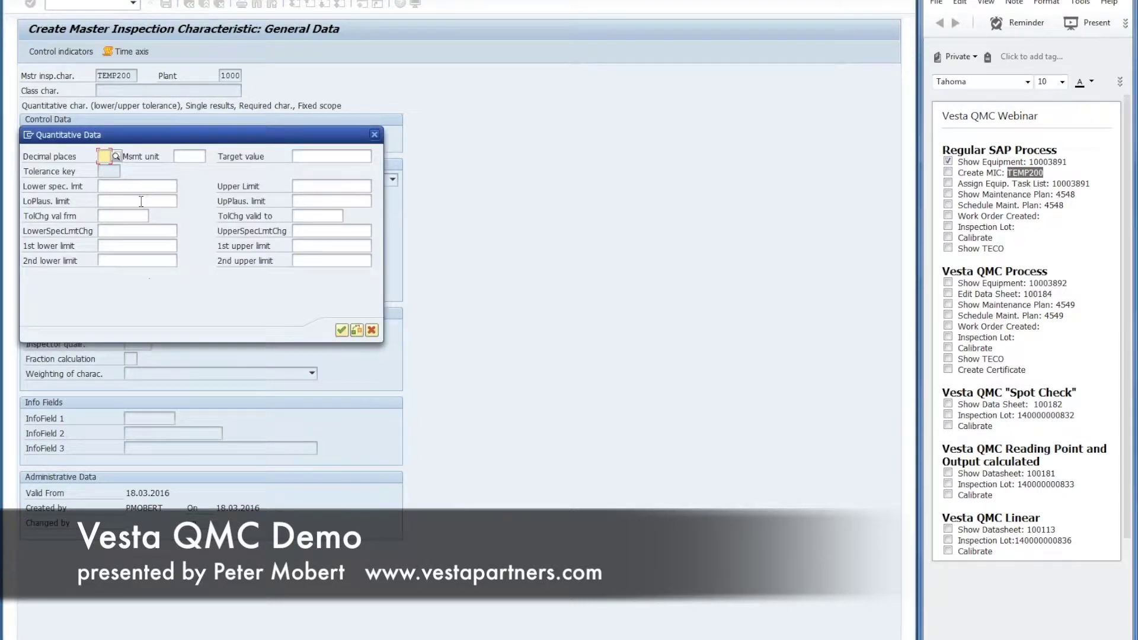
Step: Set TEMP200 to 2 decimal places with °F as the measurement unit
type("1")
left_click(186, 185)
type("2")
left_click(212, 262)
left_click(191, 160)
left_click(211, 157)
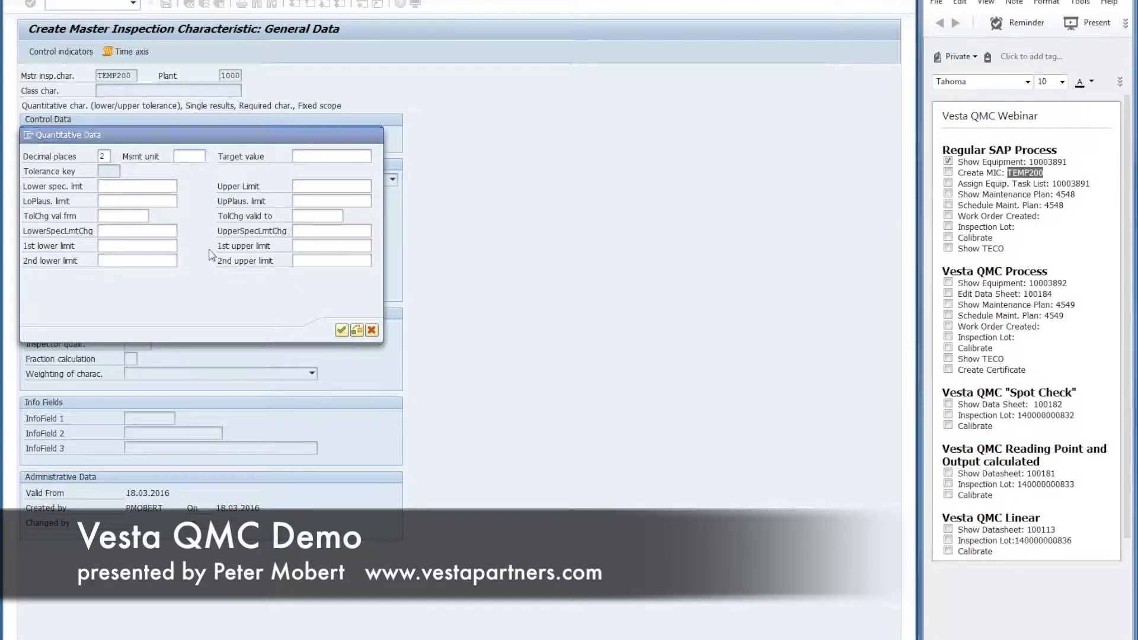
scroll(112, 362, "down", 15)
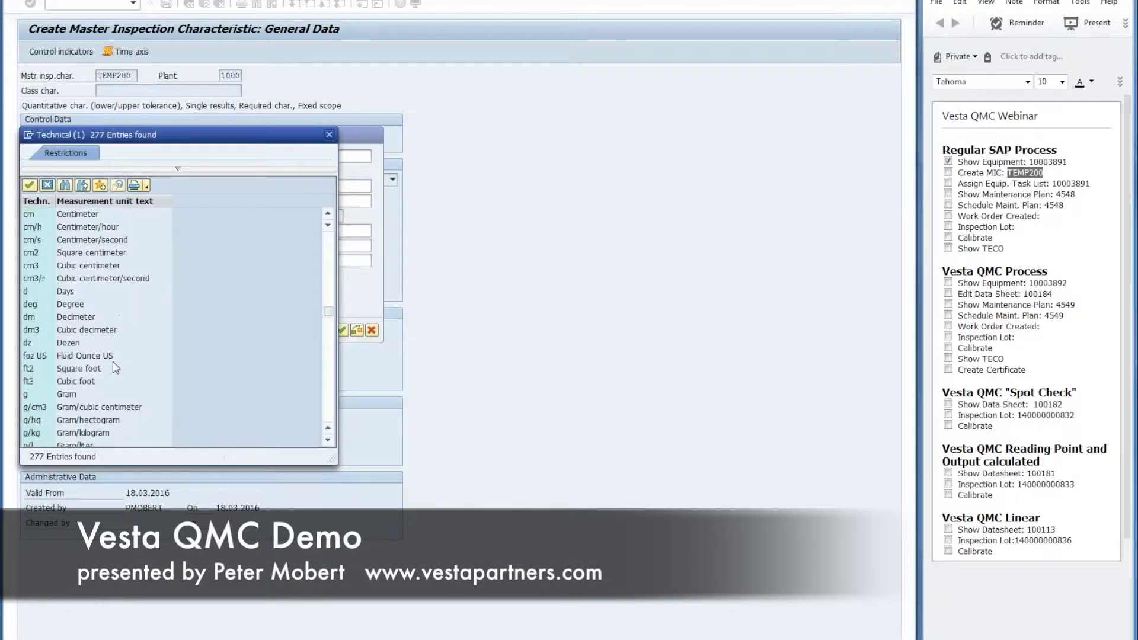
scroll(113, 366, "down", 10)
left_click(32, 334)
double_click(53, 332)
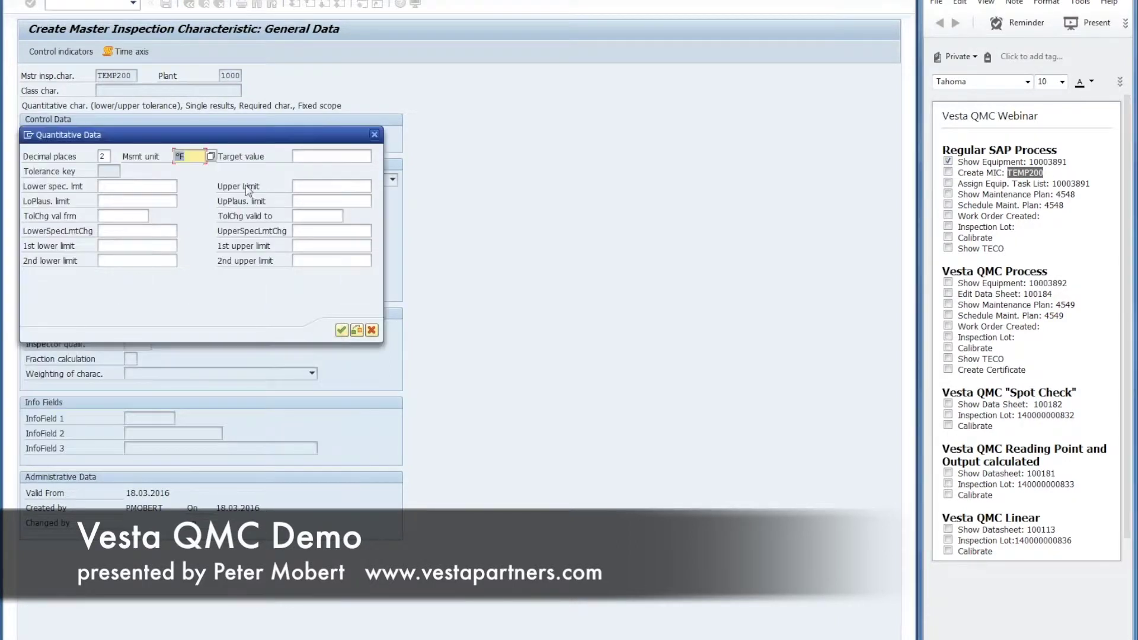
Step: Enter target 200, limits 195–205, plausibility limits 180–220, and save TEMP200
left_click(308, 155)
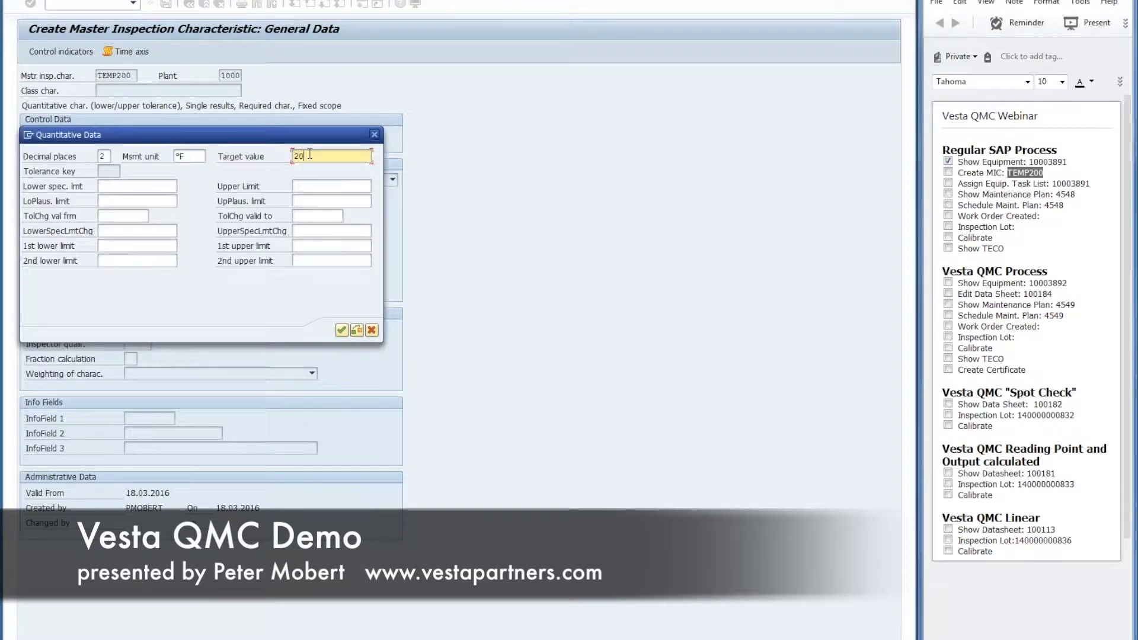
left_click(136, 186)
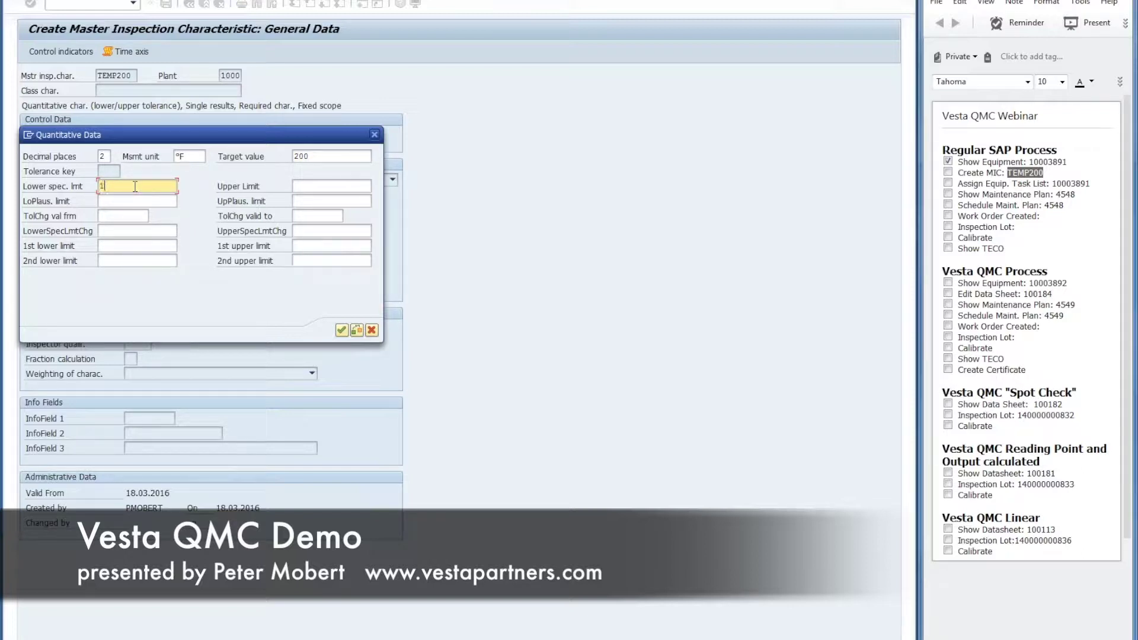
left_click(327, 191)
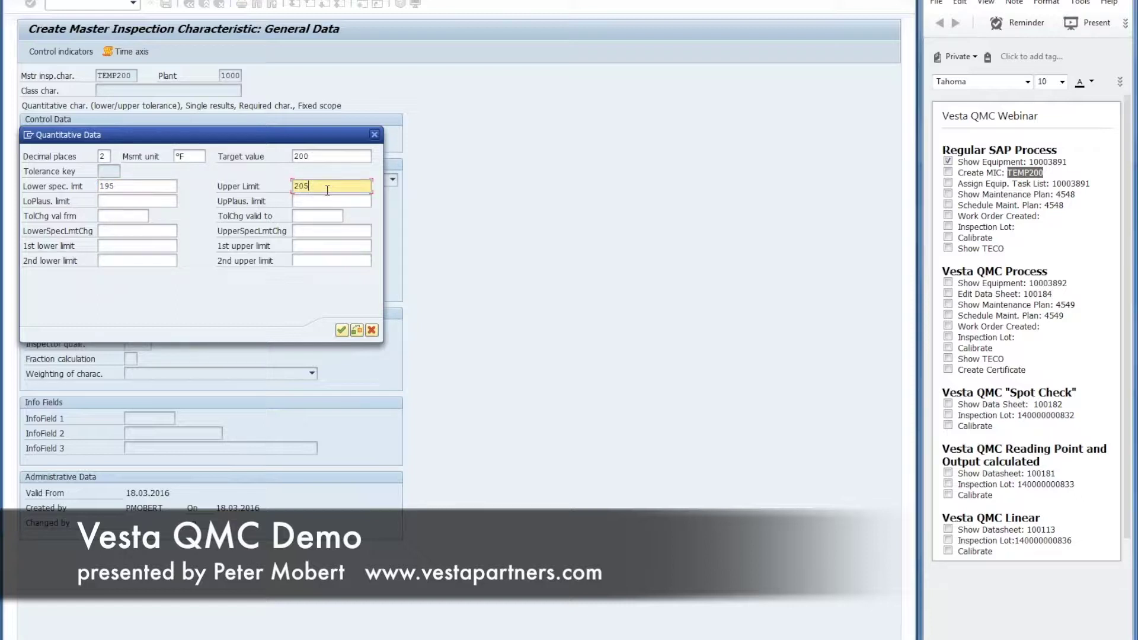
left_click(141, 202)
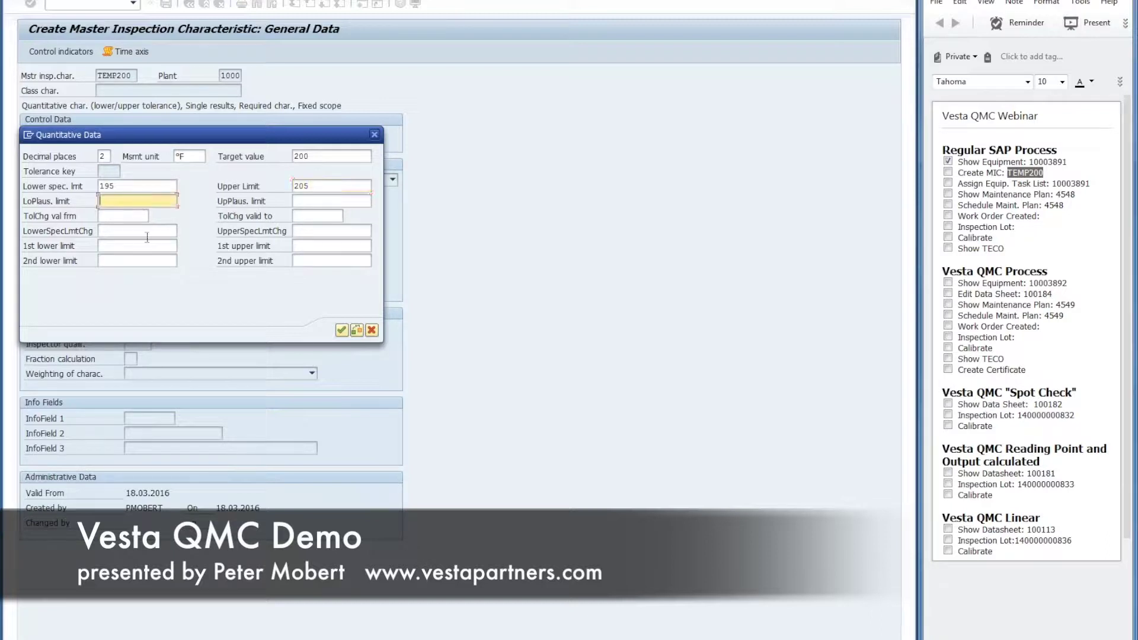
type("180")
left_click(335, 201)
type("220")
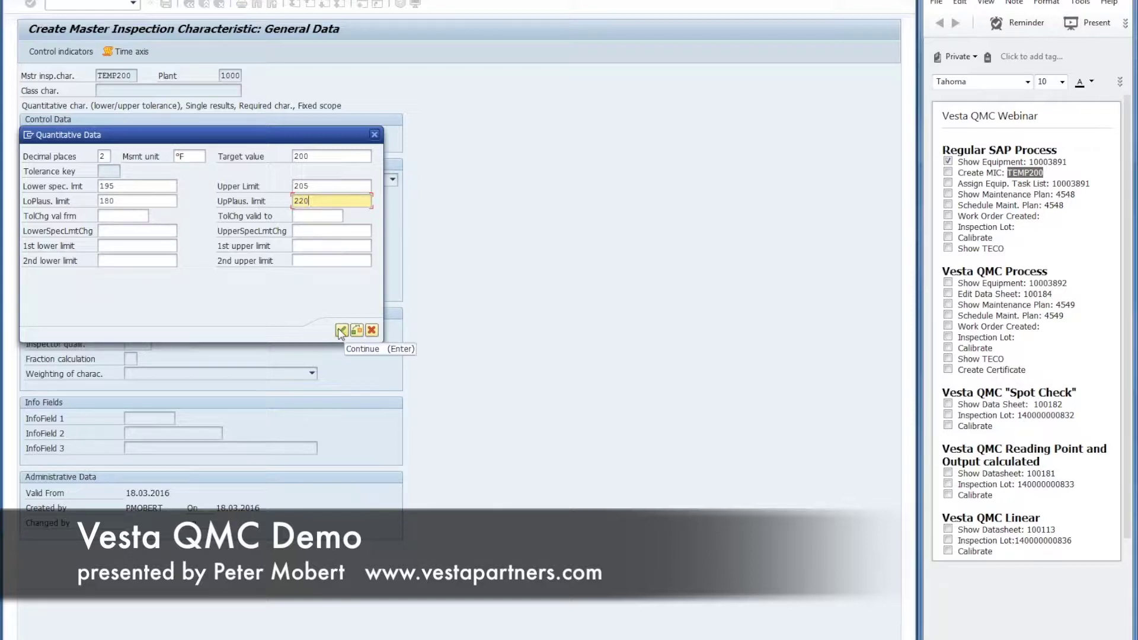
left_click(341, 330)
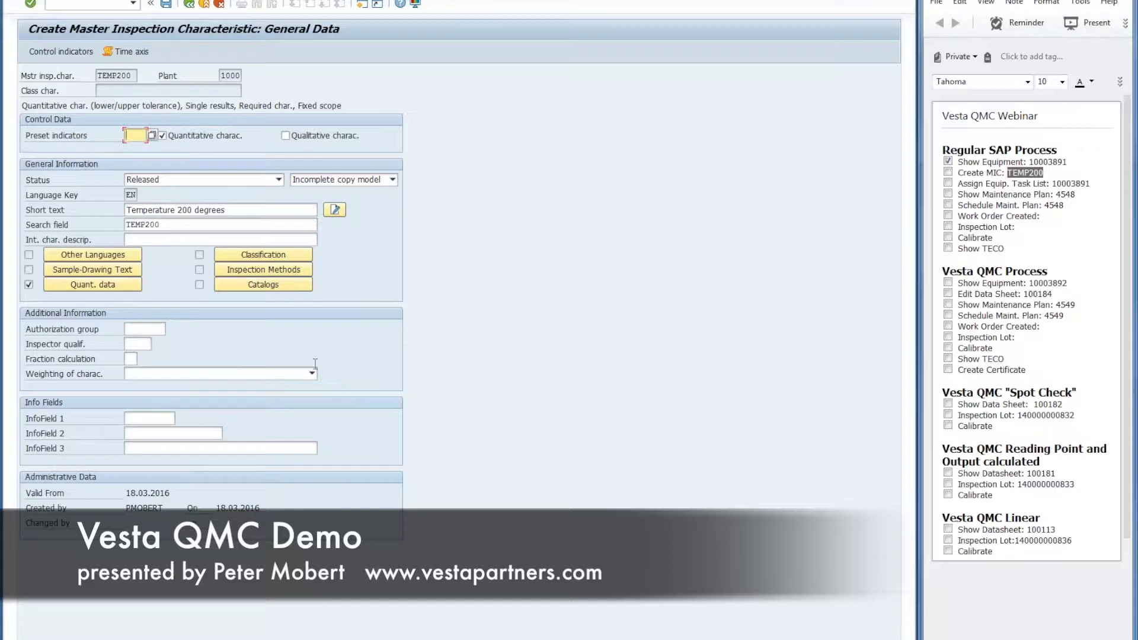
left_click(165, 5)
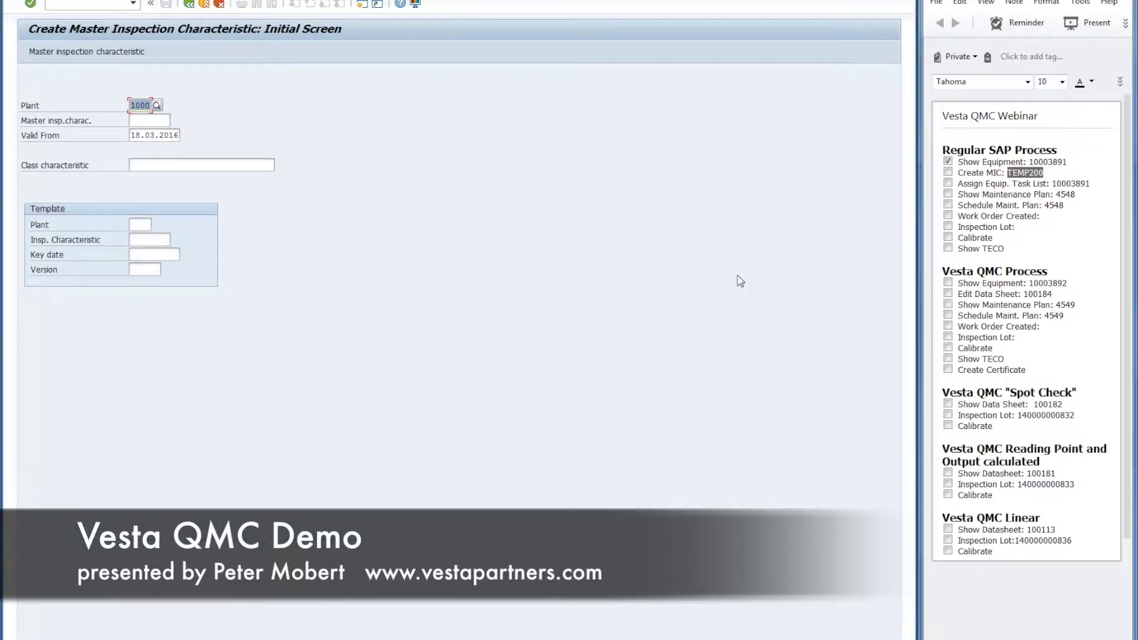
Step: Show the inspection characteristics of Calibration operation 0010 in equipment 10003891's task list
left_click(948, 172)
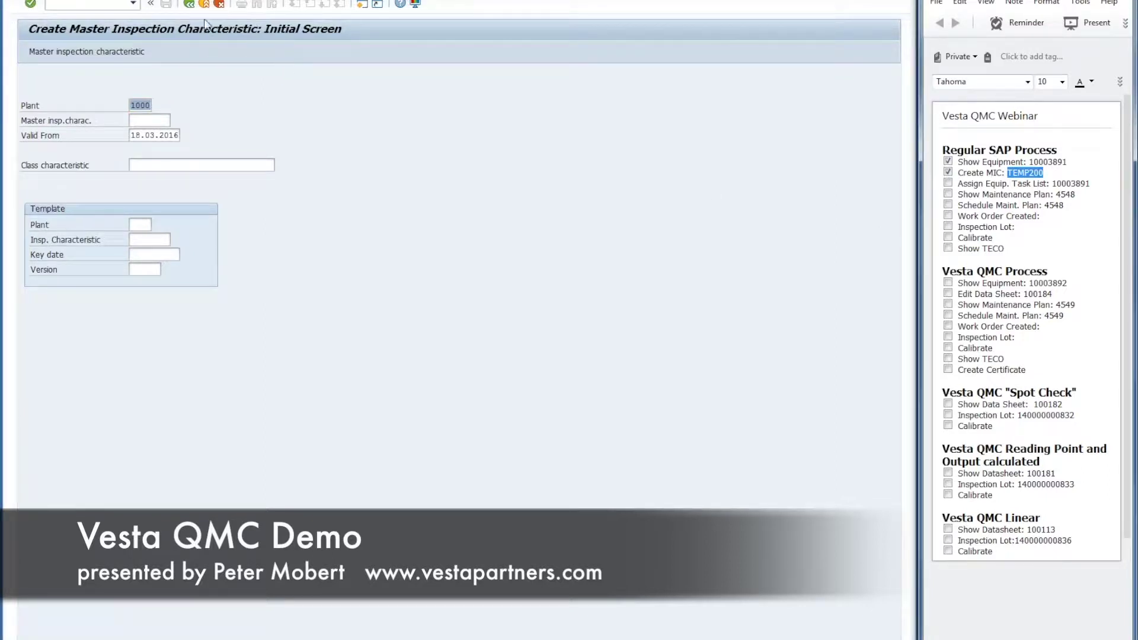
left_click(204, 5)
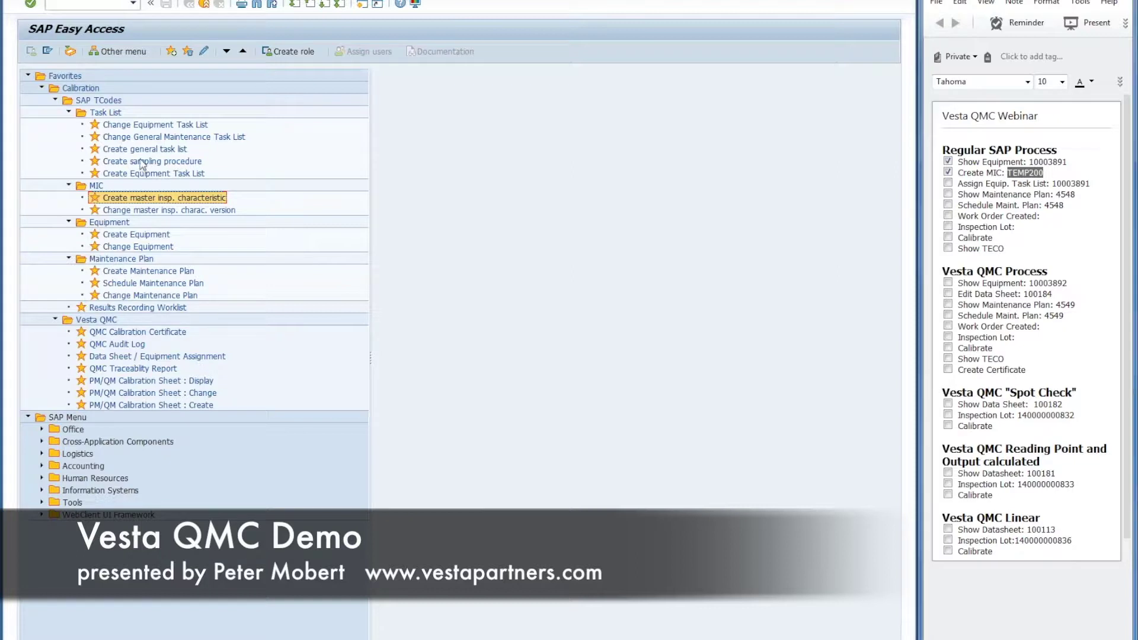
double_click(136, 125)
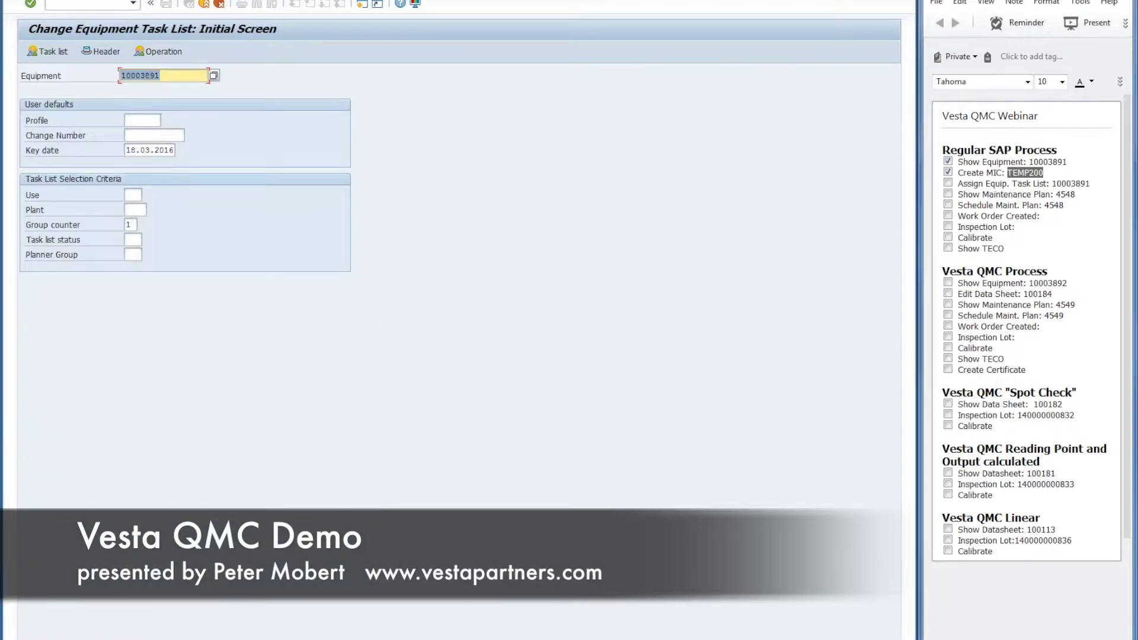
left_click(159, 53)
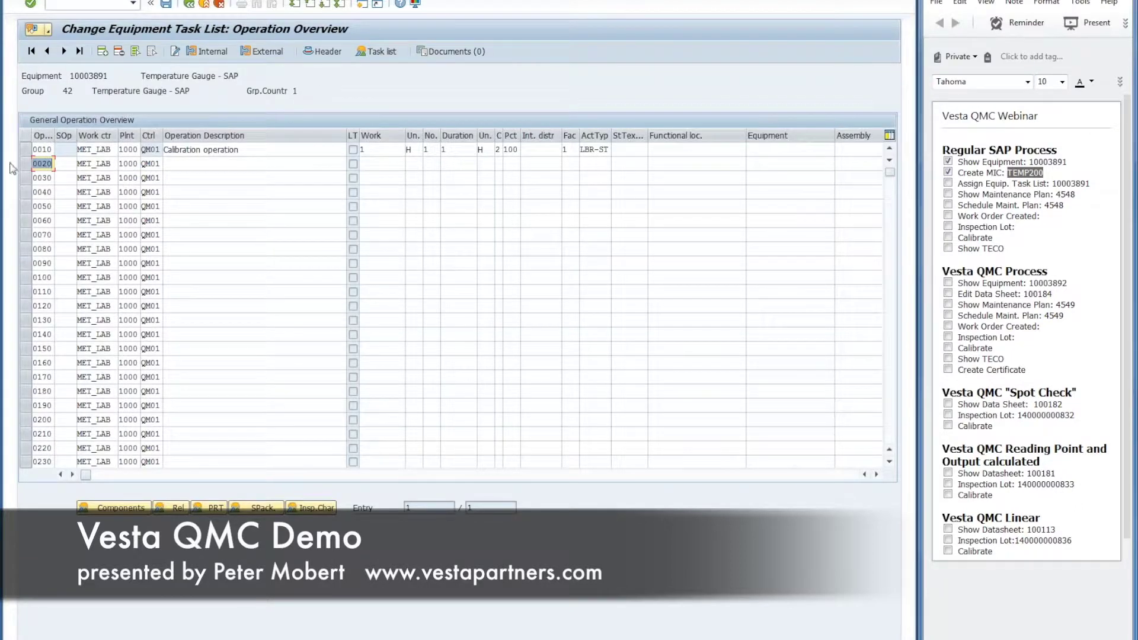
left_click(25, 151)
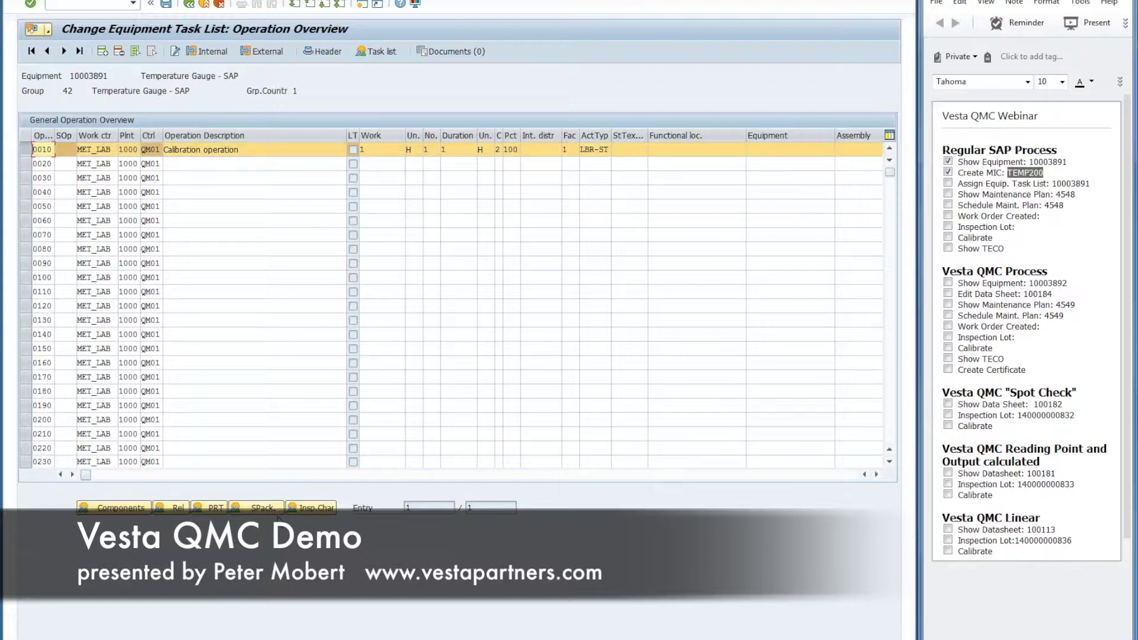
left_click(309, 509)
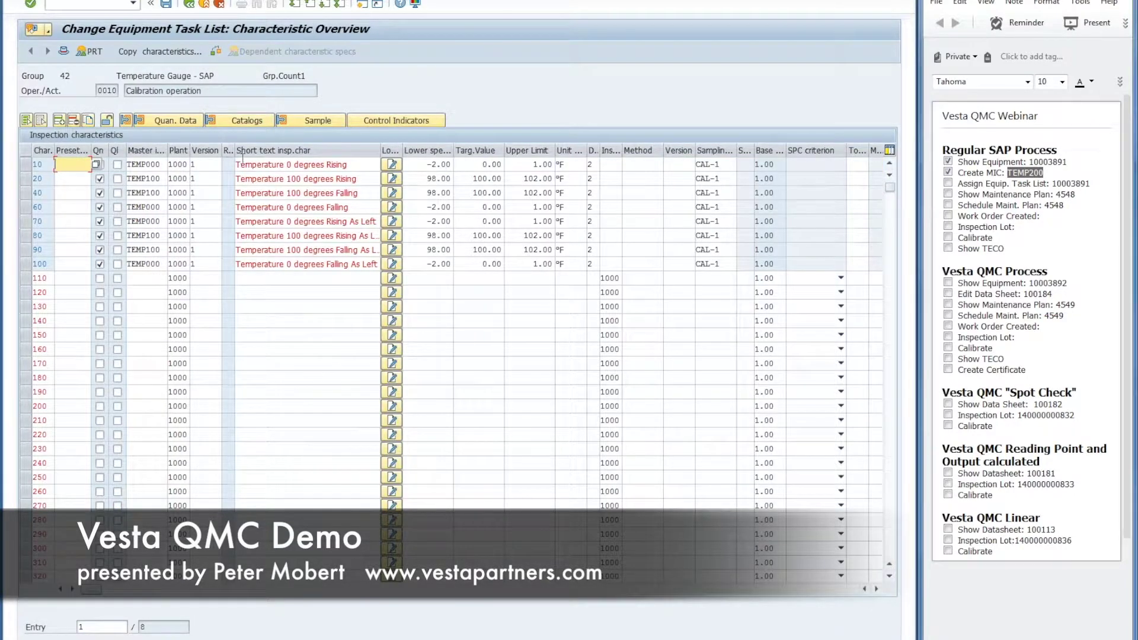
Step: Review the existing characteristics, widening the short text column and checking characteristic 40
left_click_drag(160, 166, 127, 168)
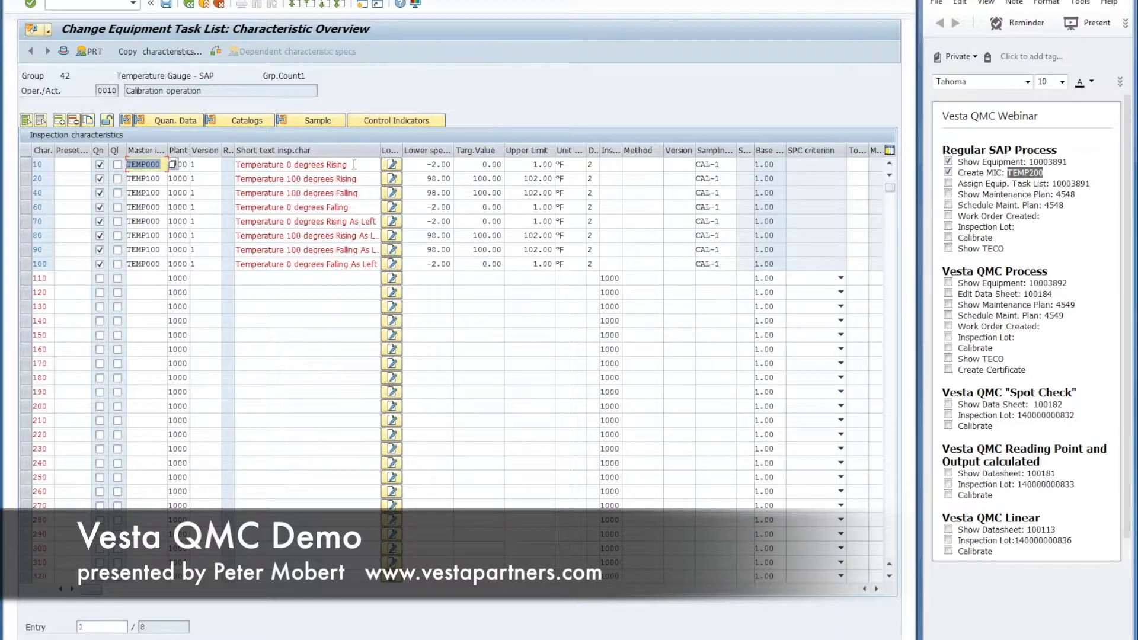
left_click_drag(379, 153, 404, 153)
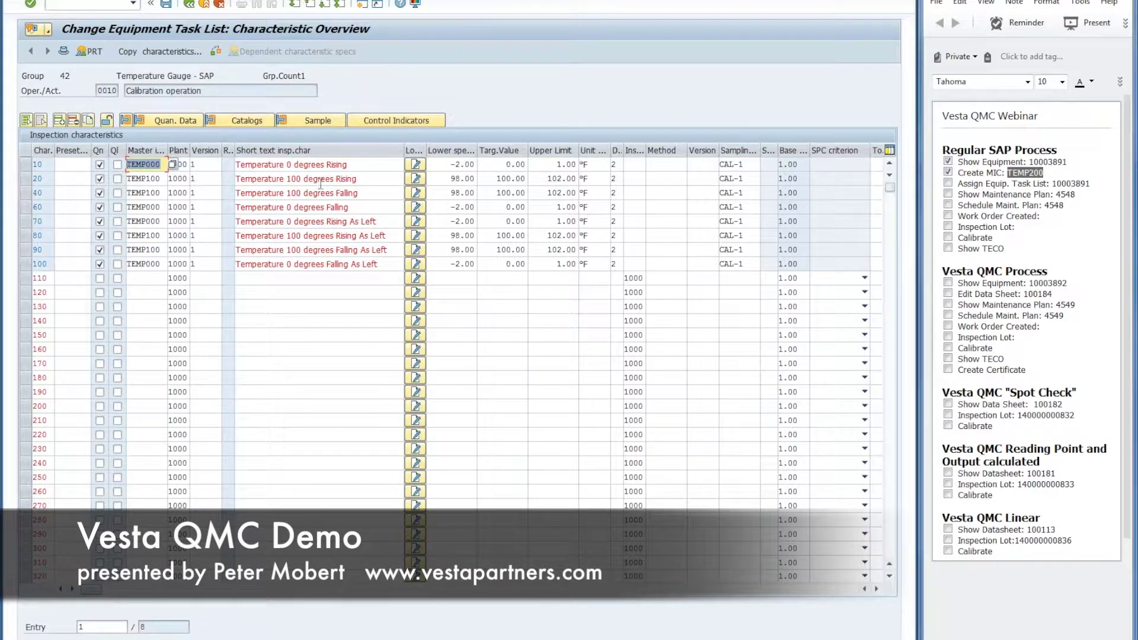
double_click(349, 197)
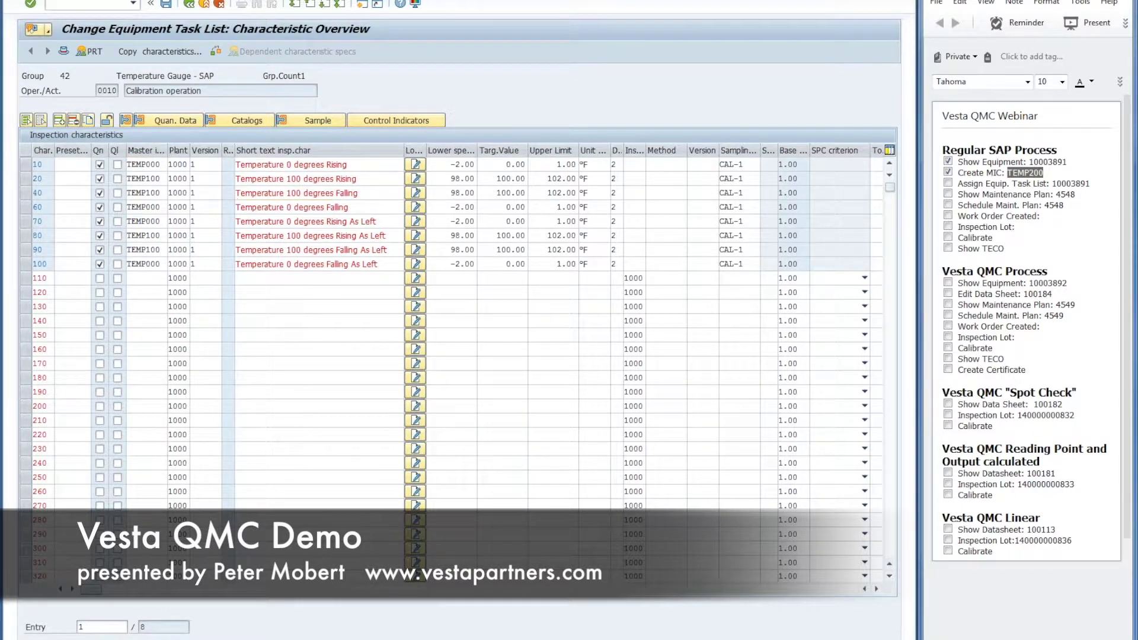
left_click(184, 0)
left_click(379, 91)
left_click(188, 4)
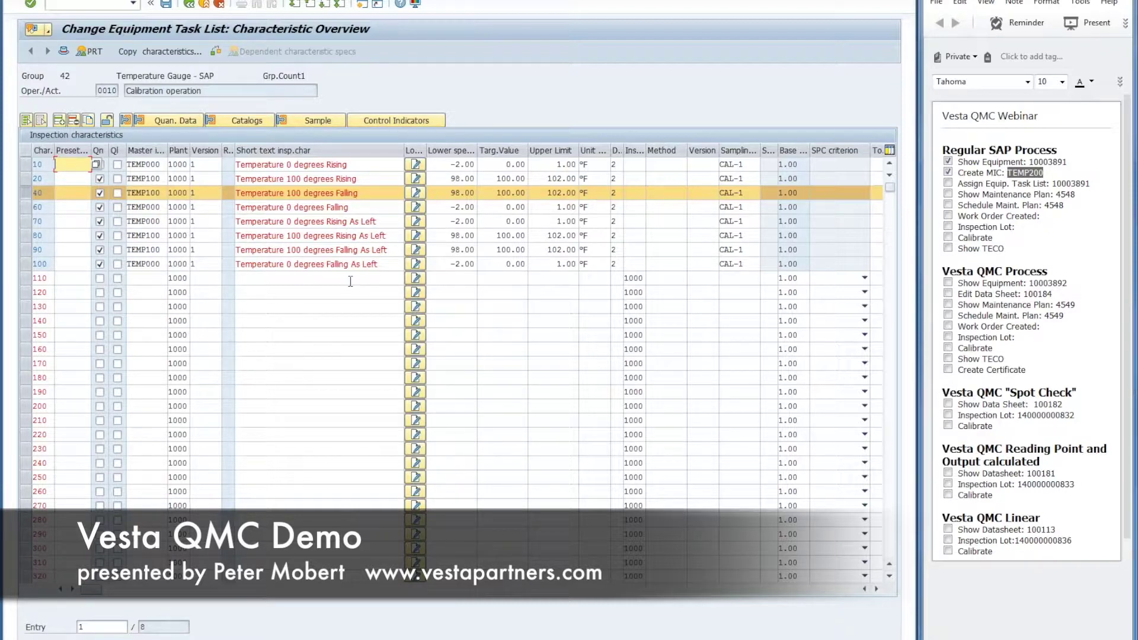
Step: Add row 110 with TEMP200, sampling procedure CAL-1 and short text 'Rising'
left_click(148, 278)
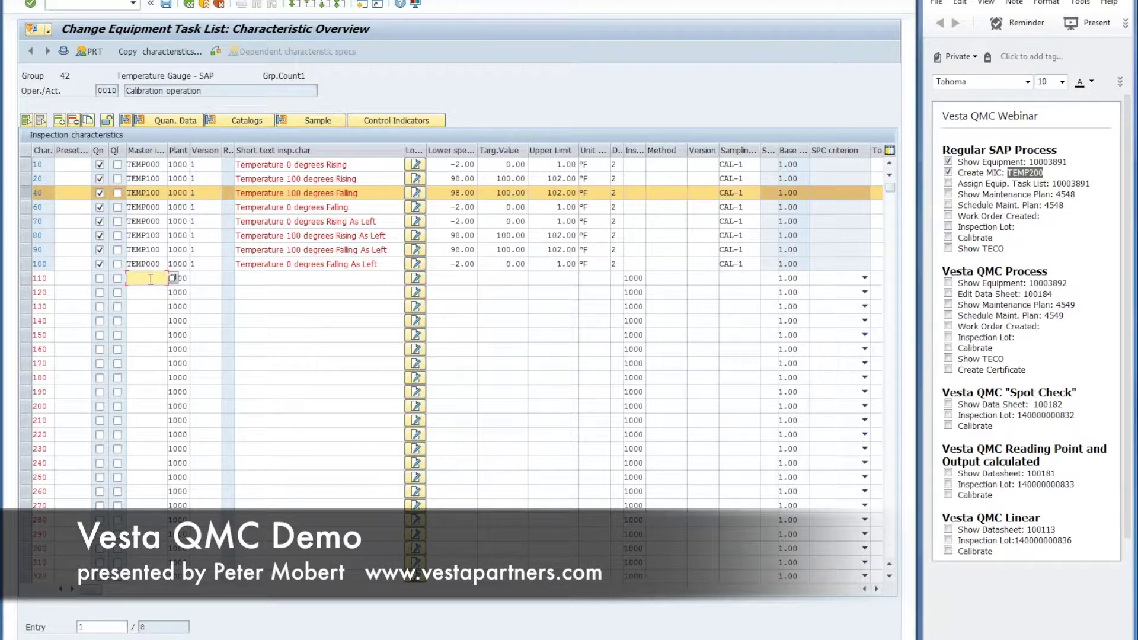
type("temp")
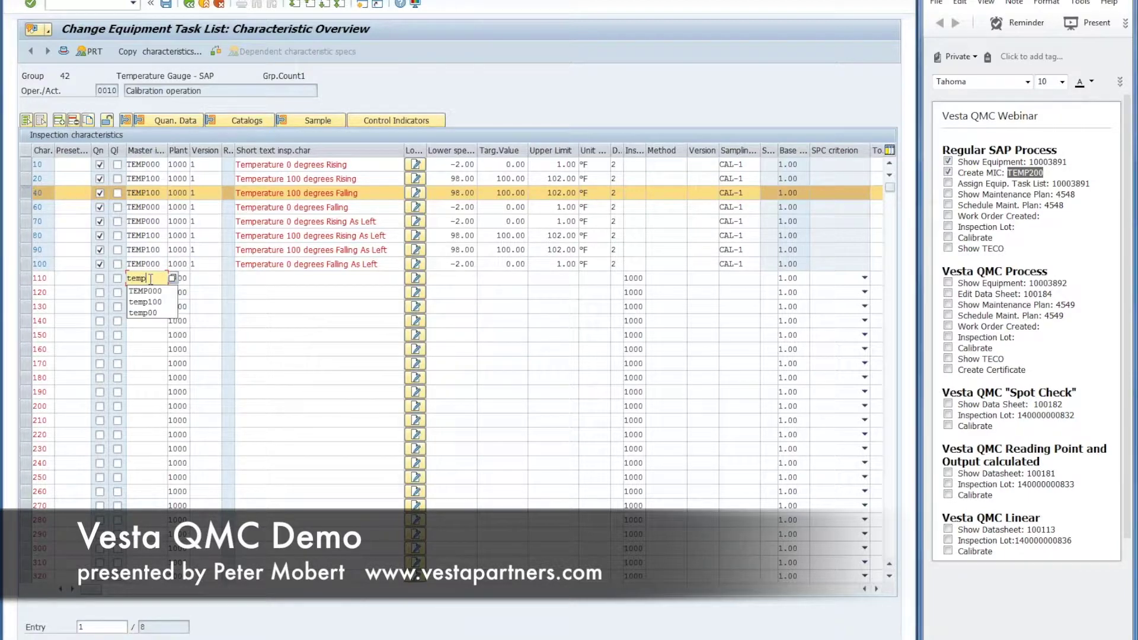
type("200")
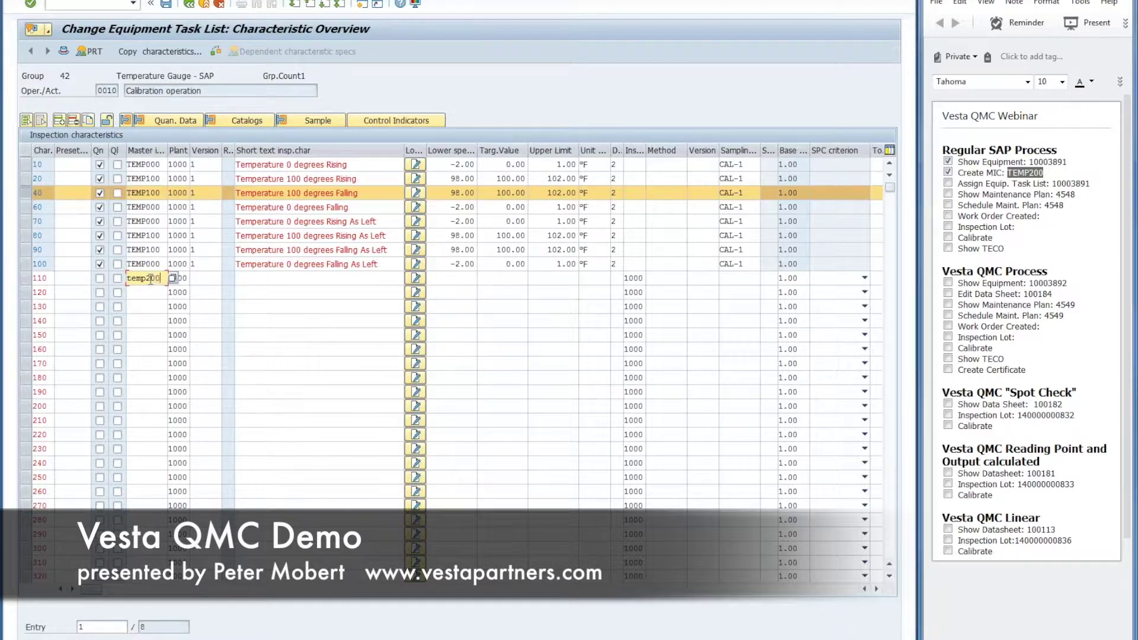
left_click(748, 277)
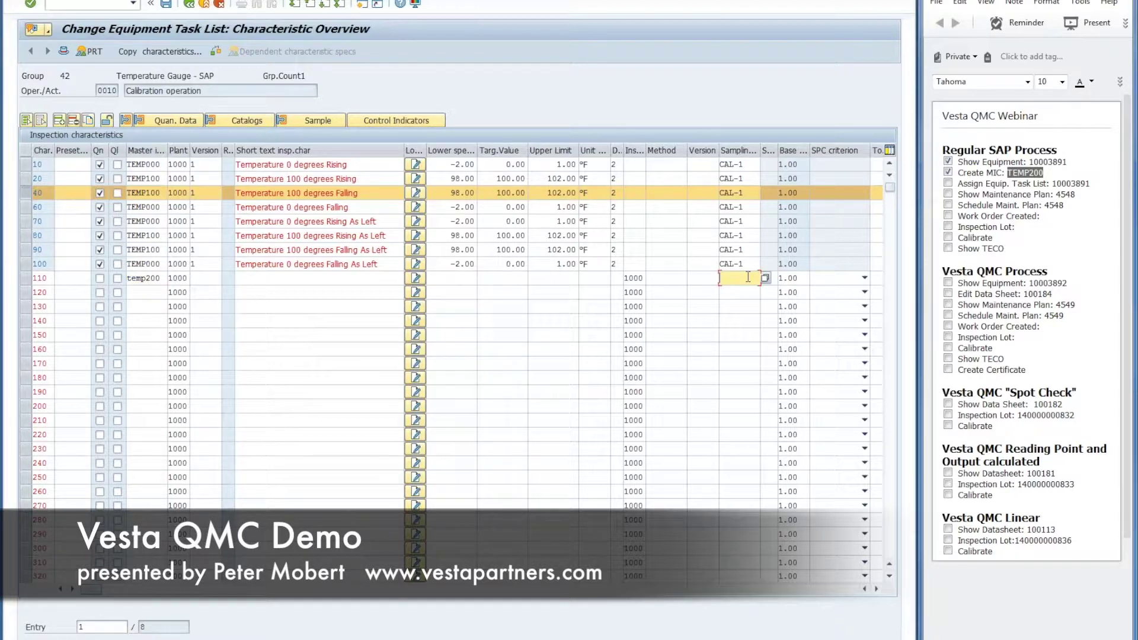
type("cal-1")
key("Return")
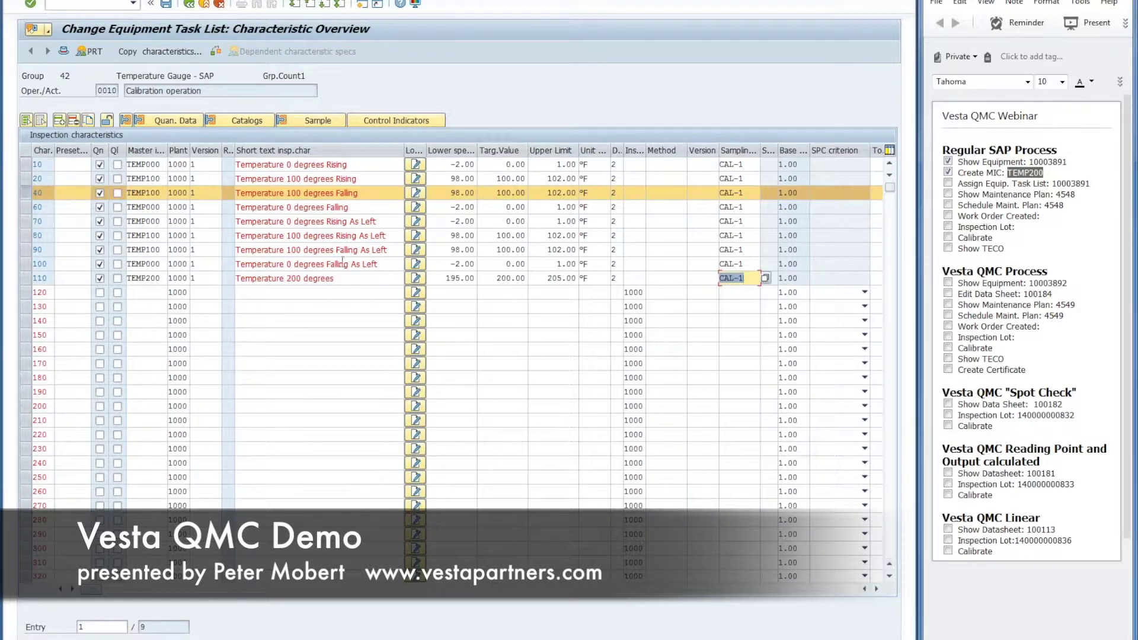
left_click(353, 279)
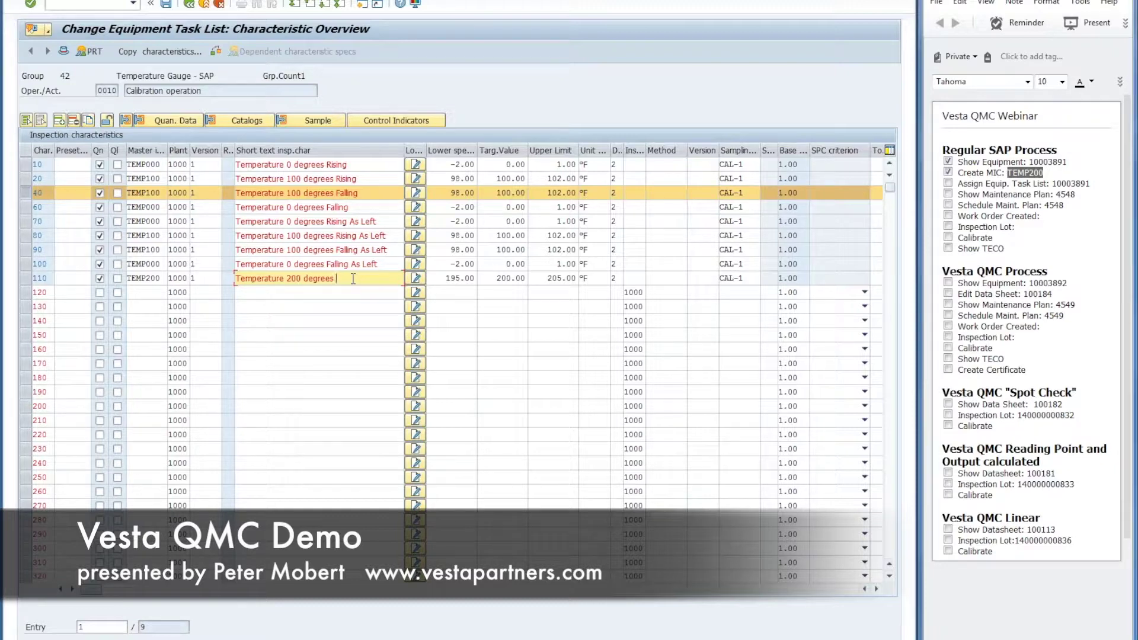
type("Rising")
Step: Add row 120 with TEMP200, sampling procedure CAL-1 and short text 'Falling'
left_click(156, 294)
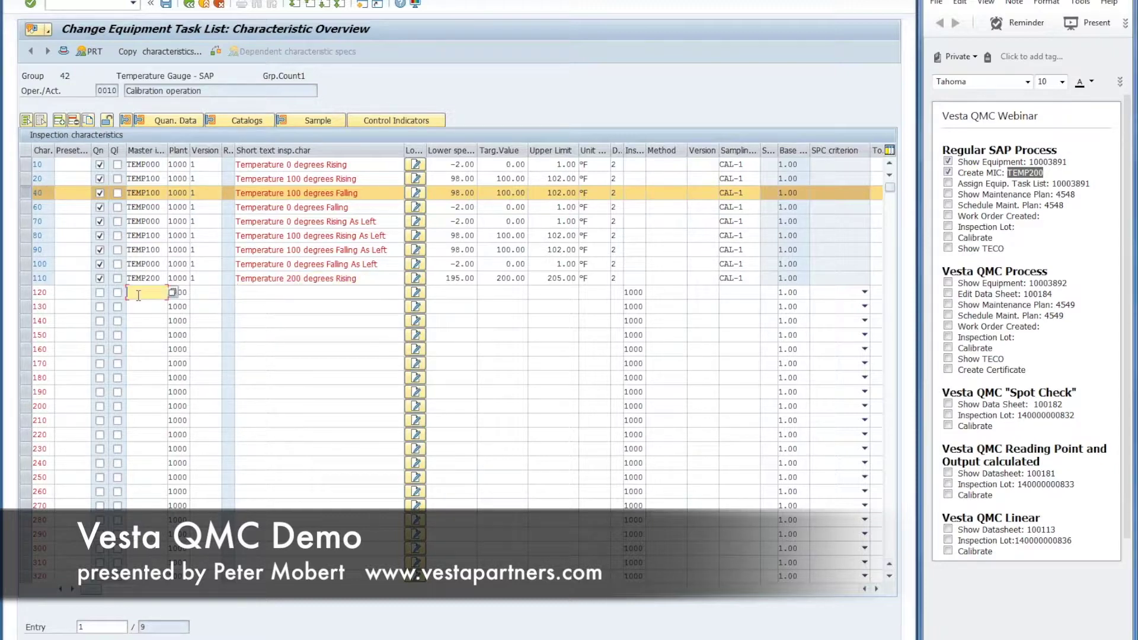
type("Temp")
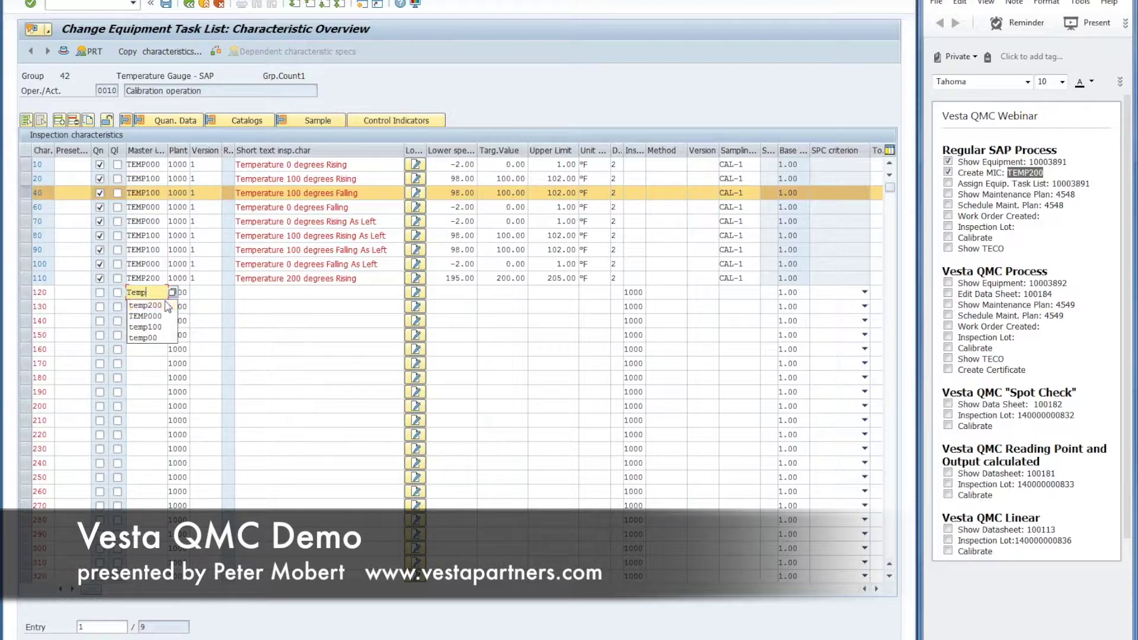
left_click(155, 306)
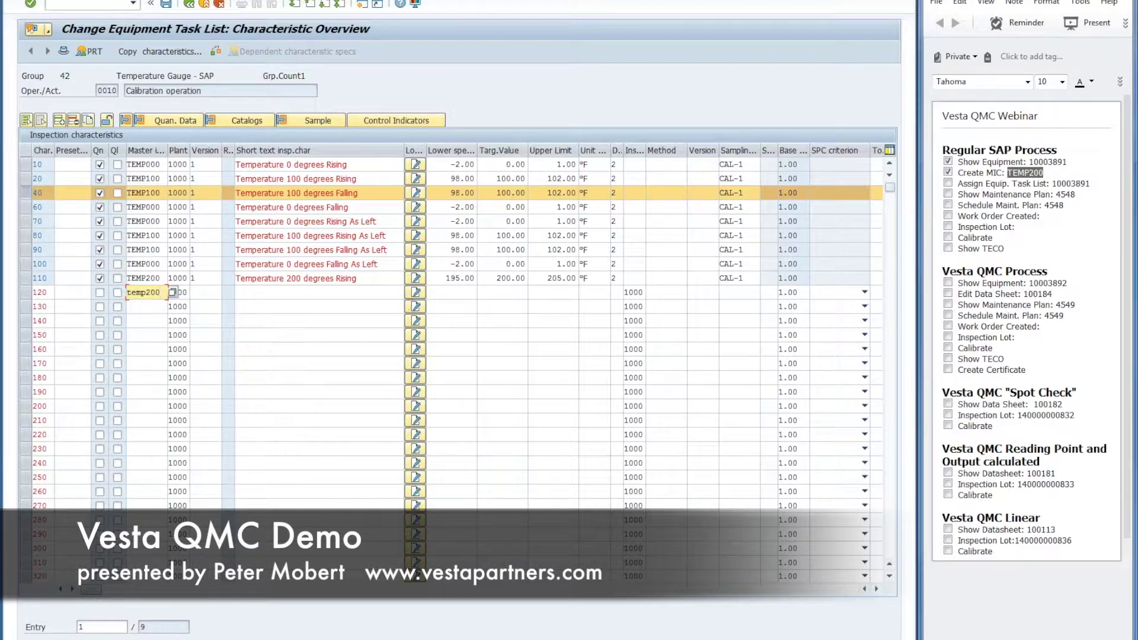
left_click(740, 293)
type("cal-1")
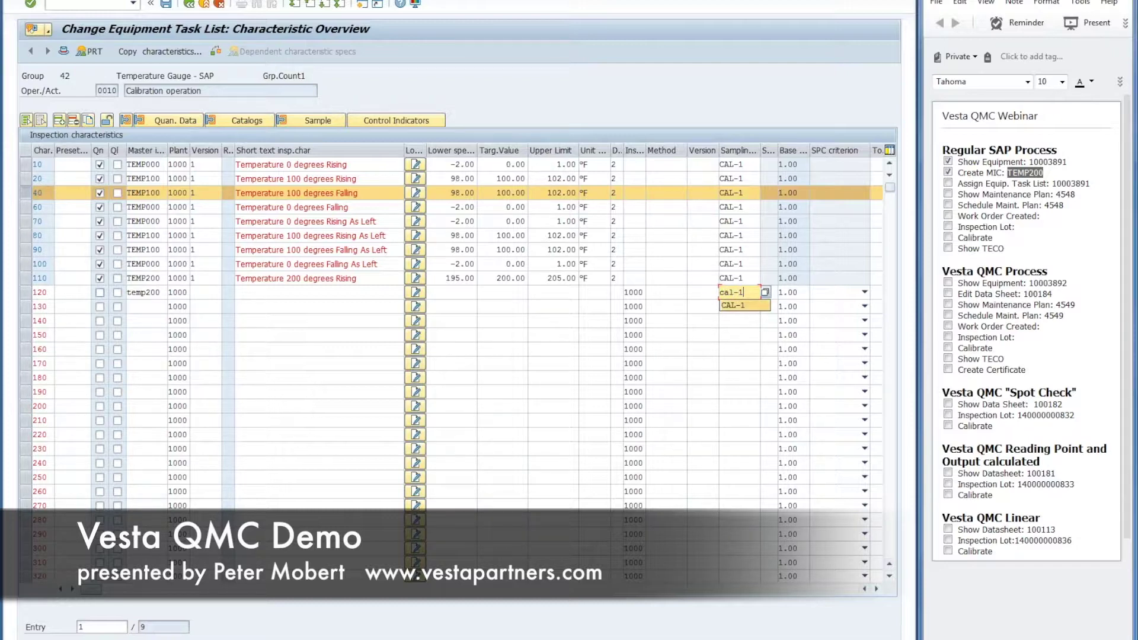
key("Down")
key("Return")
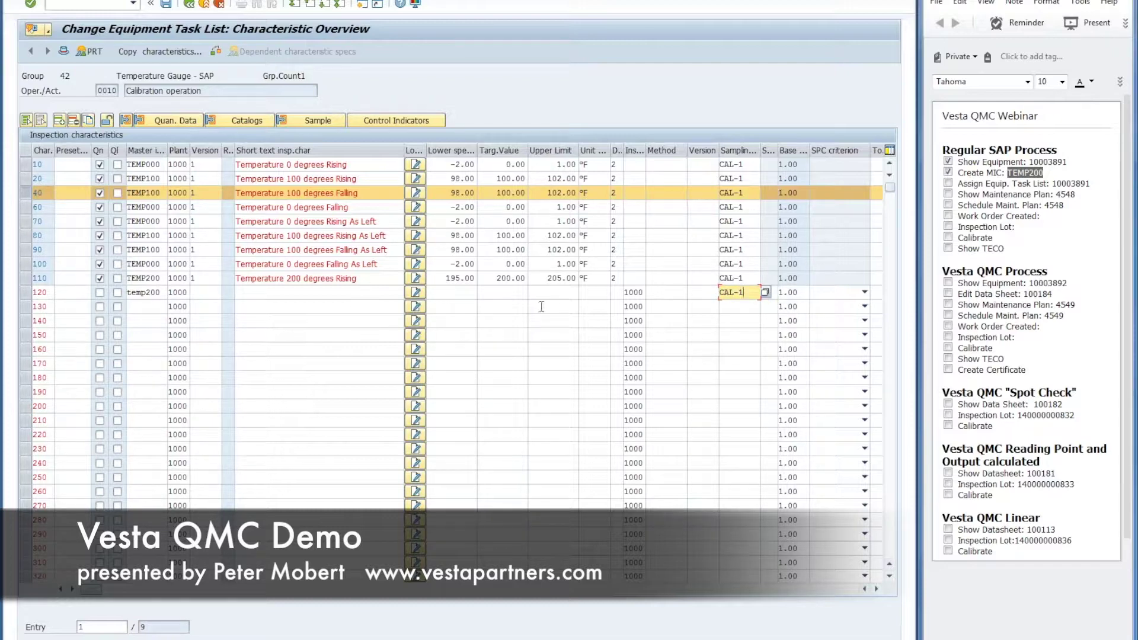
key("Return")
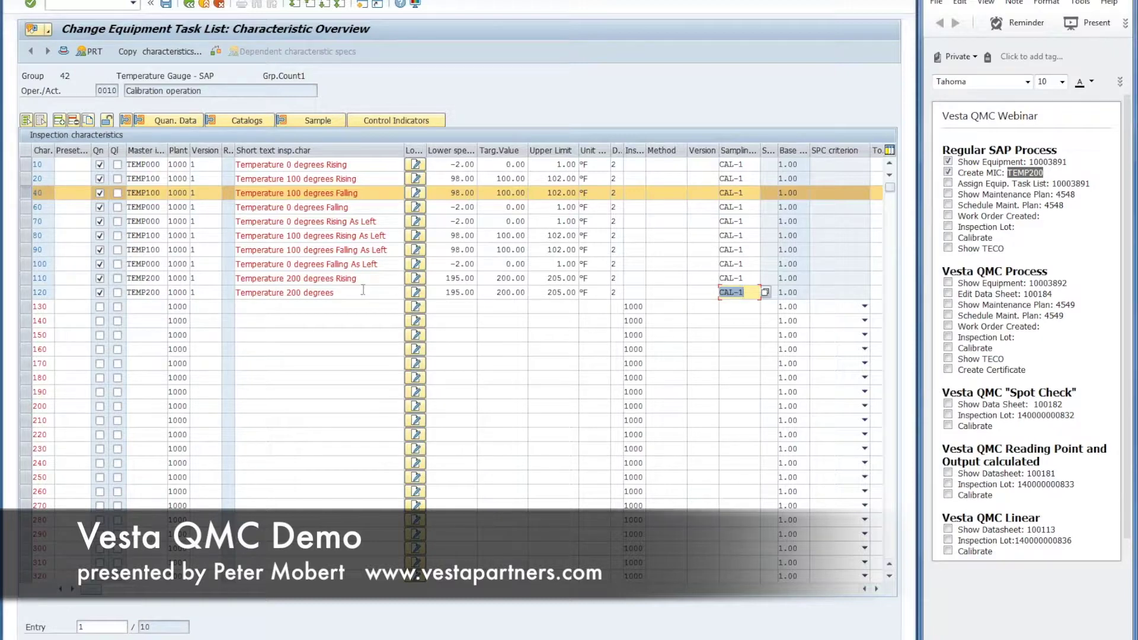
left_click(363, 293)
type("Falling")
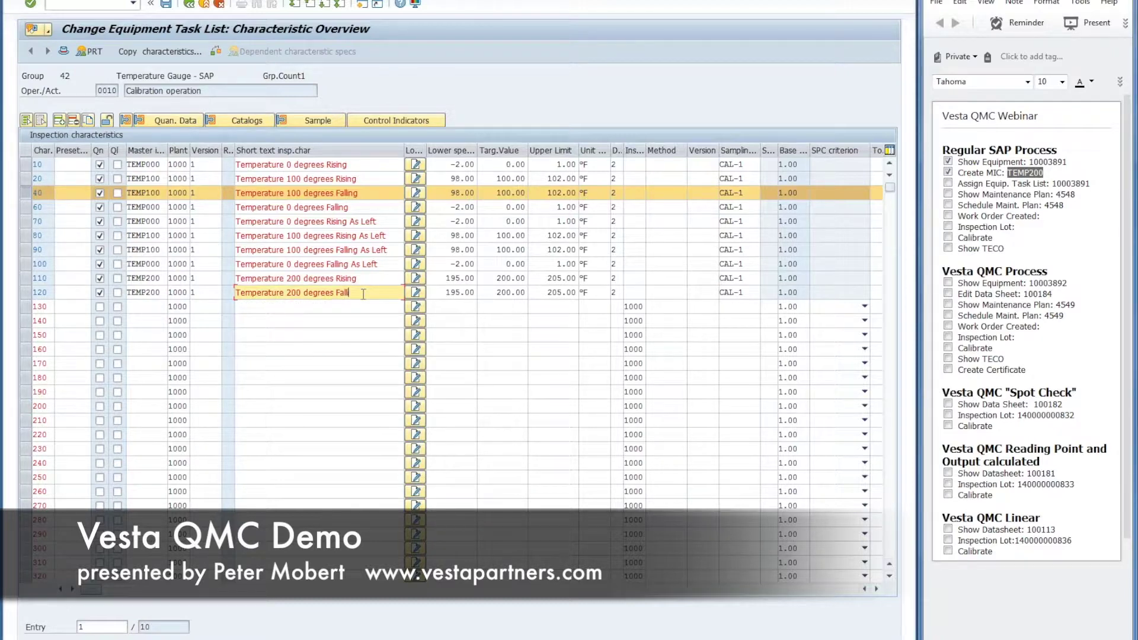
Step: Add rows 130 and 140 with TEMP200 and sampling procedure CAL-1
left_click(152, 307)
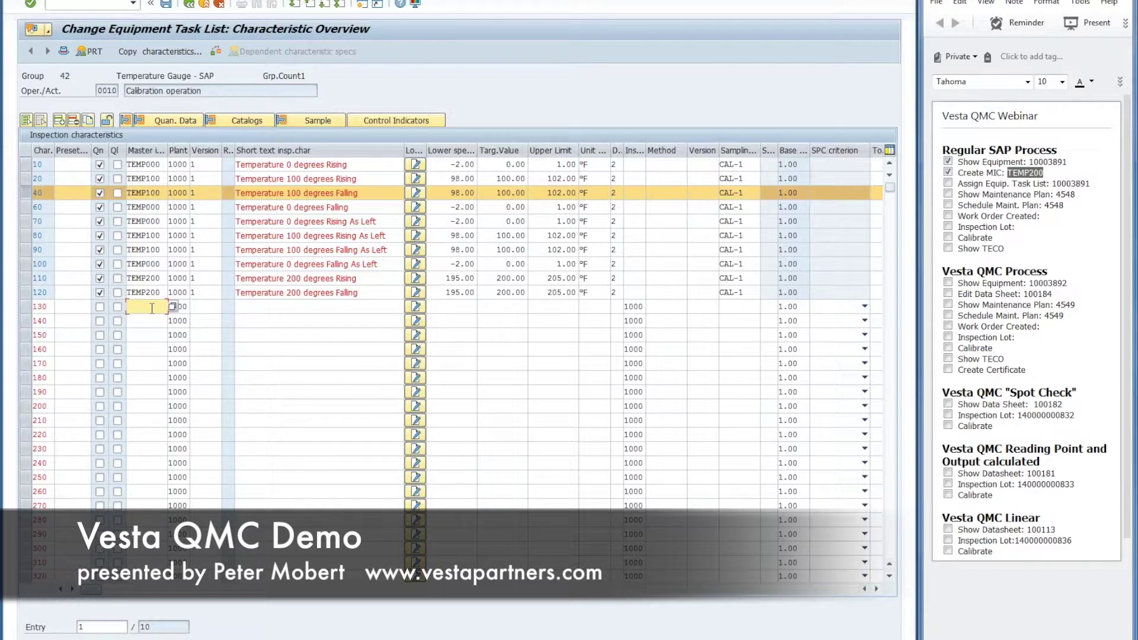
type("temp")
key("Down")
key("Return")
left_click(150, 320)
type("temp200")
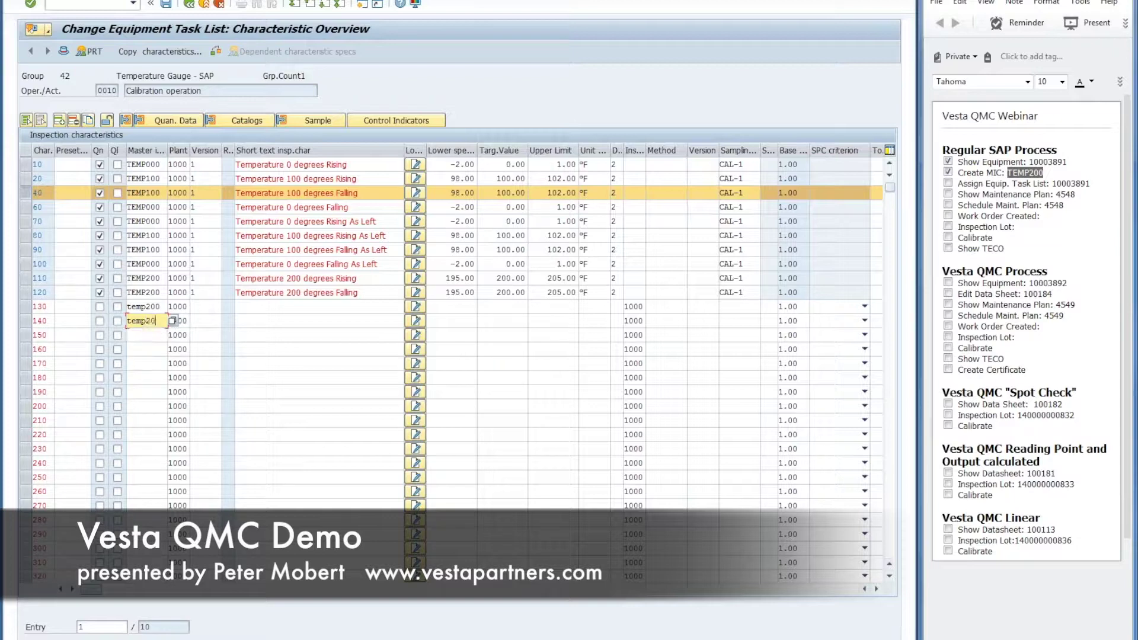
double_click(744, 295)
key("ctrl+c")
left_click(742, 307)
key("ctrl+v")
left_click(740, 320)
key("ctrl+v")
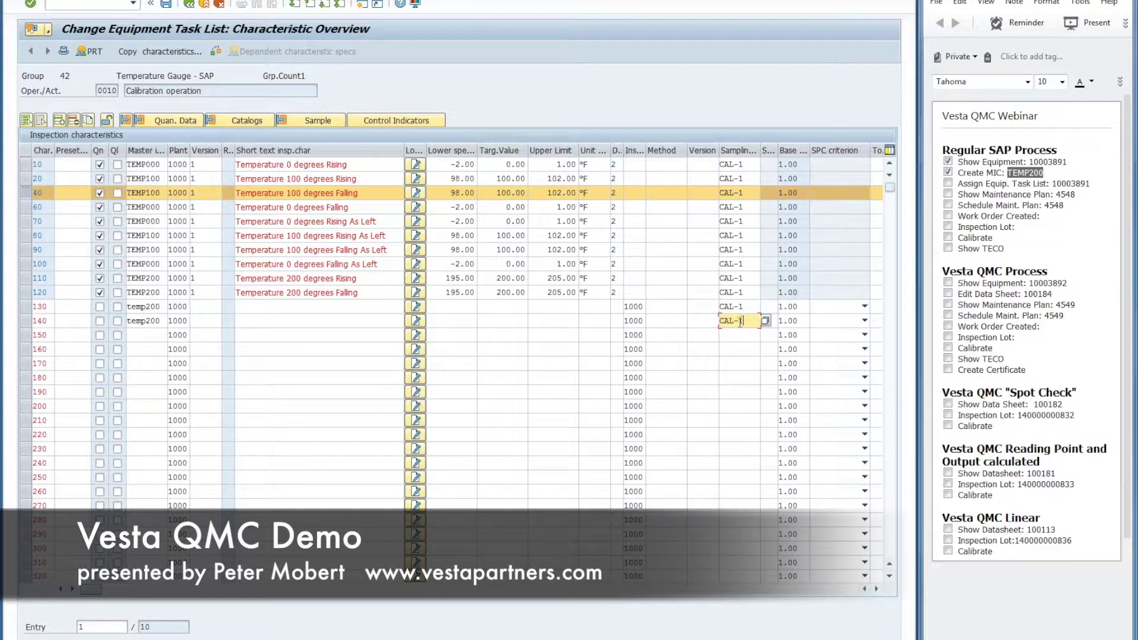
key("Return")
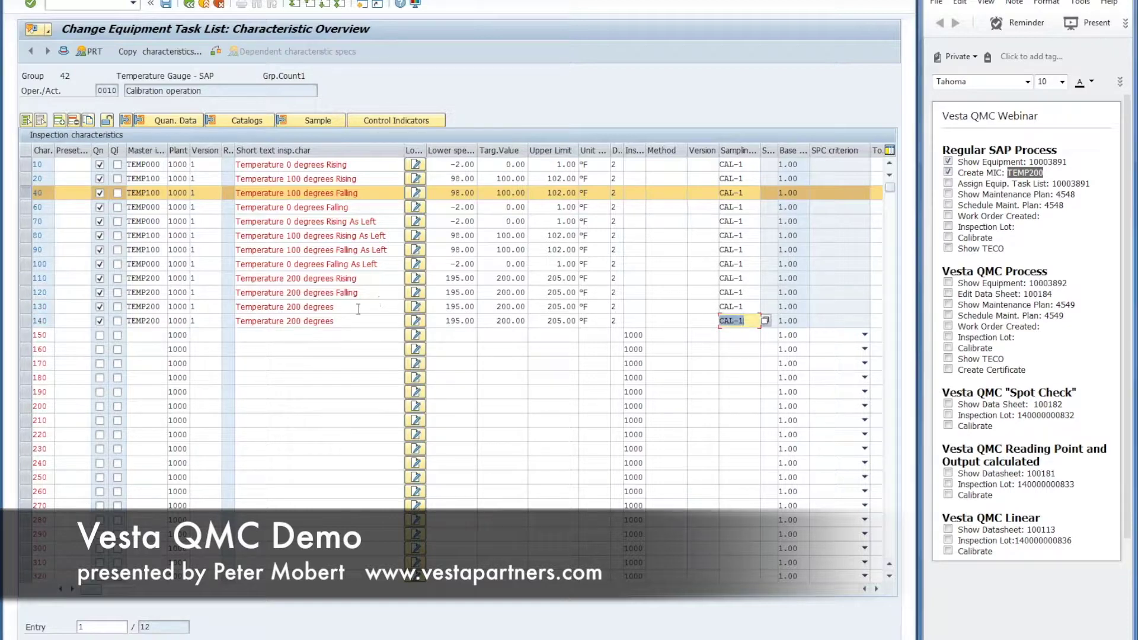
Step: Give rows 130 and 140 short texts 'Rising As Left' and 'Falling As Left', then save
left_click(377, 308)
type("Rising ")
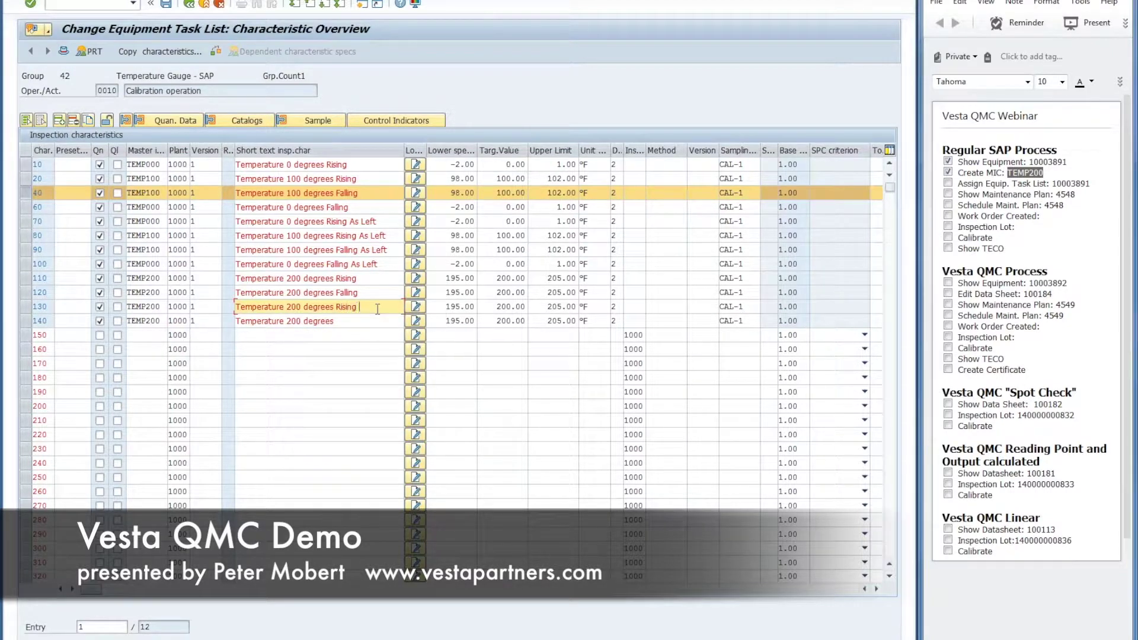
type("As Left")
left_click(363, 323)
type("Fda")
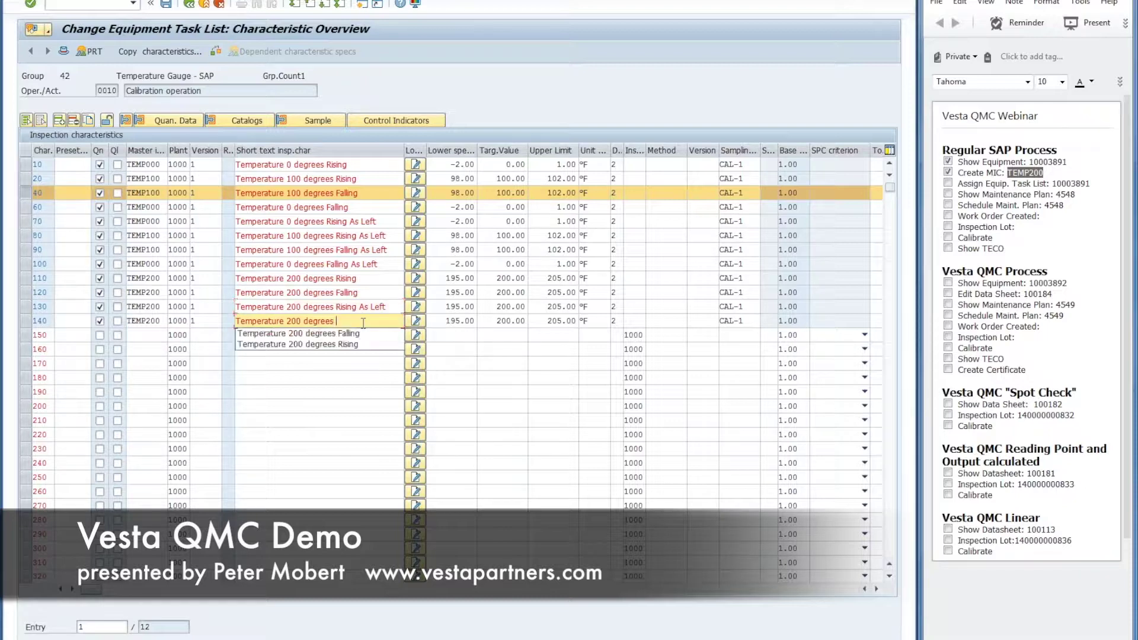
key("BackSpace")
key("BackSpace")
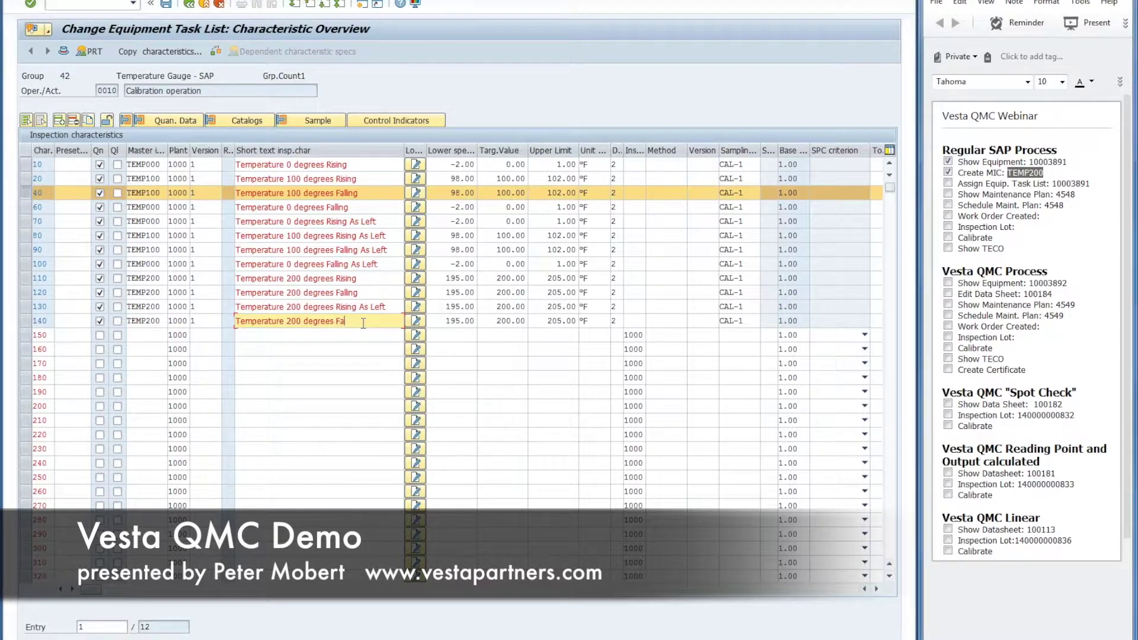
type("alling As Left")
key("shift+Home")
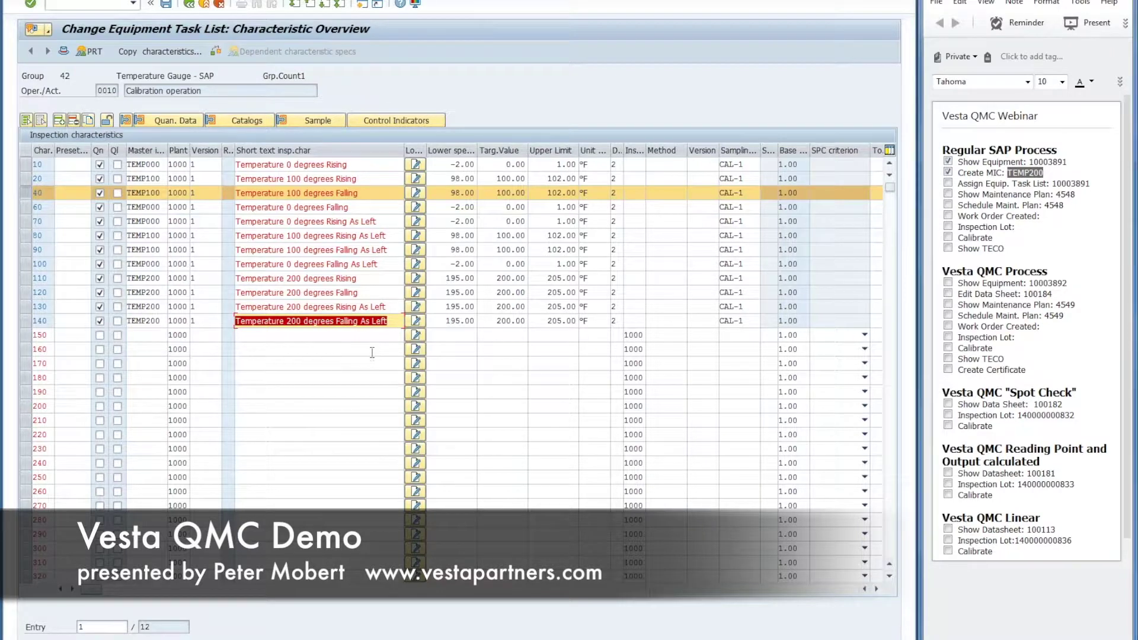
left_click(369, 321)
key("Return")
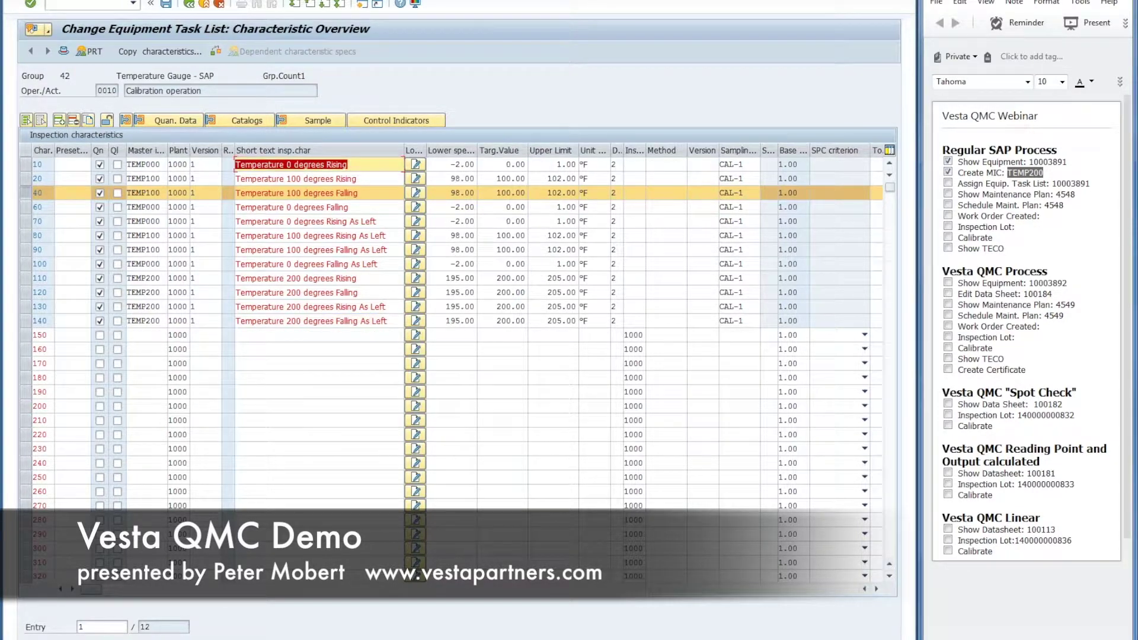
left_click(167, 4)
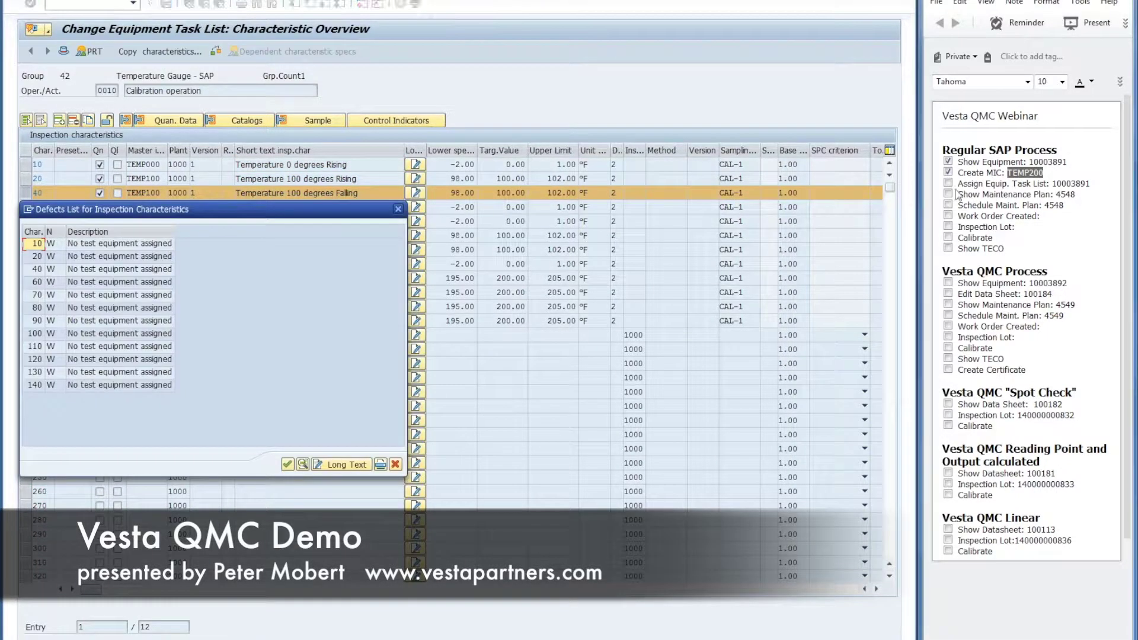
Step: Acknowledge the defects list, tick off the task list step in notes, and return to the menu
left_click(287, 464)
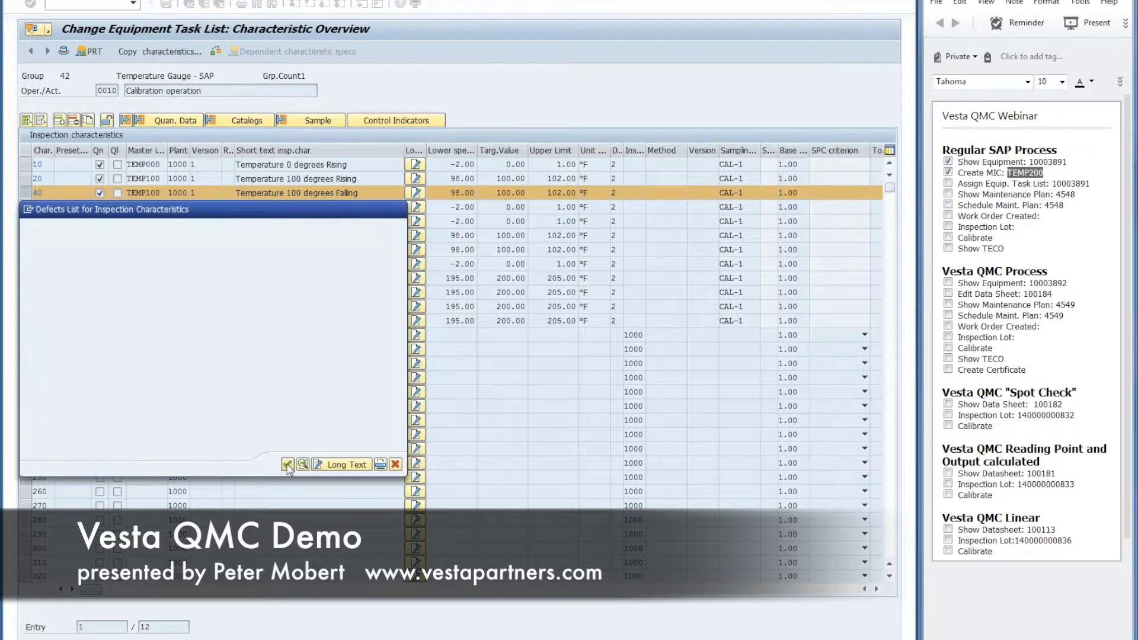
left_click(948, 183)
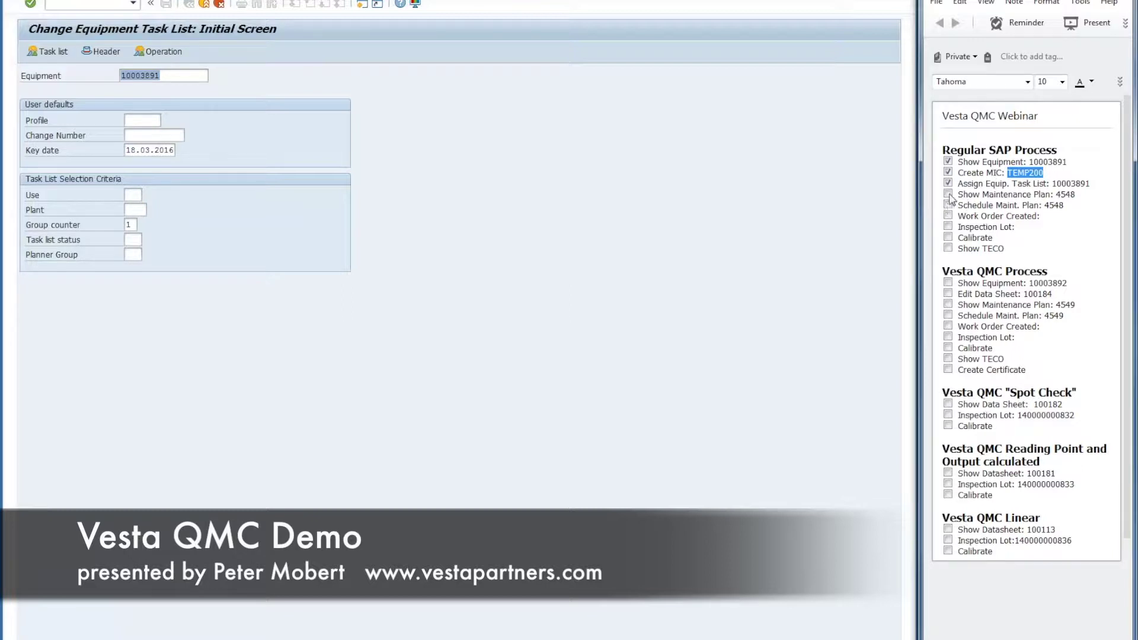
left_click(203, 5)
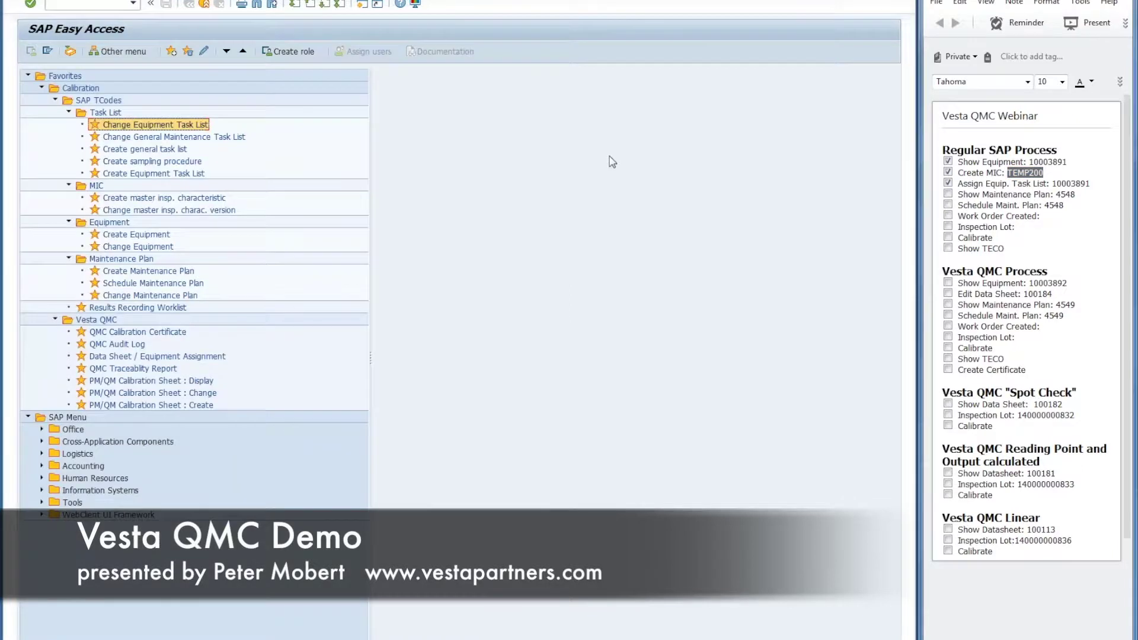
Step: Enter plan number 4548 from the notes in Change Maintenance Plan
left_click(1065, 195)
double_click(1064, 195)
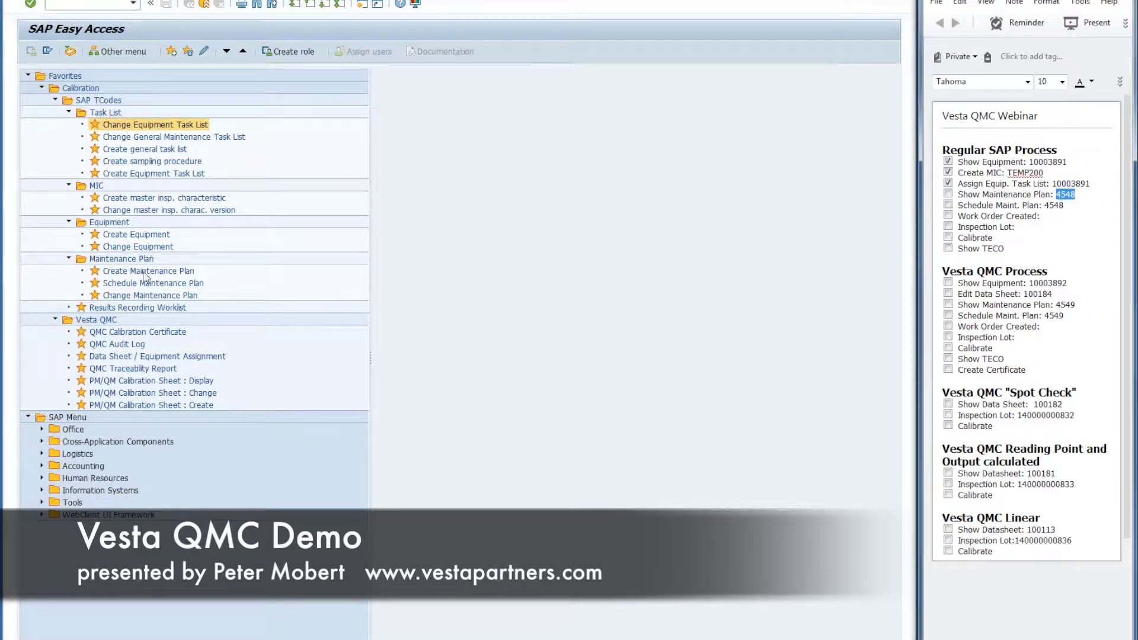
double_click(149, 295)
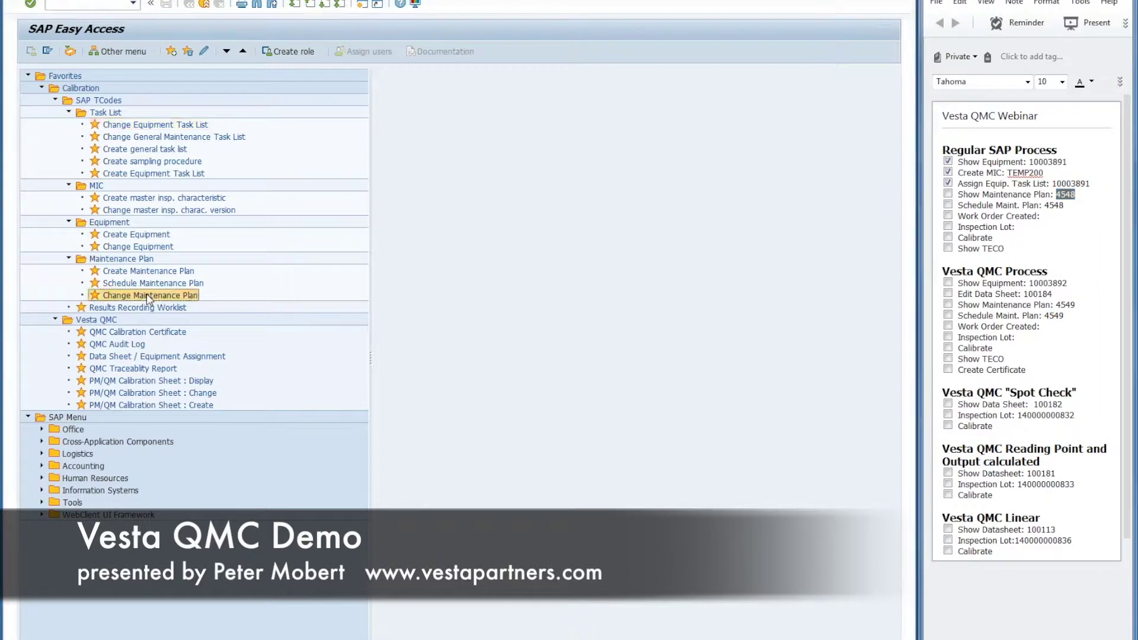
key("ctrl+v")
Step: Check plan 4548's equipment 10003891 and task list group 42, save, and move to scheduling
key("Return")
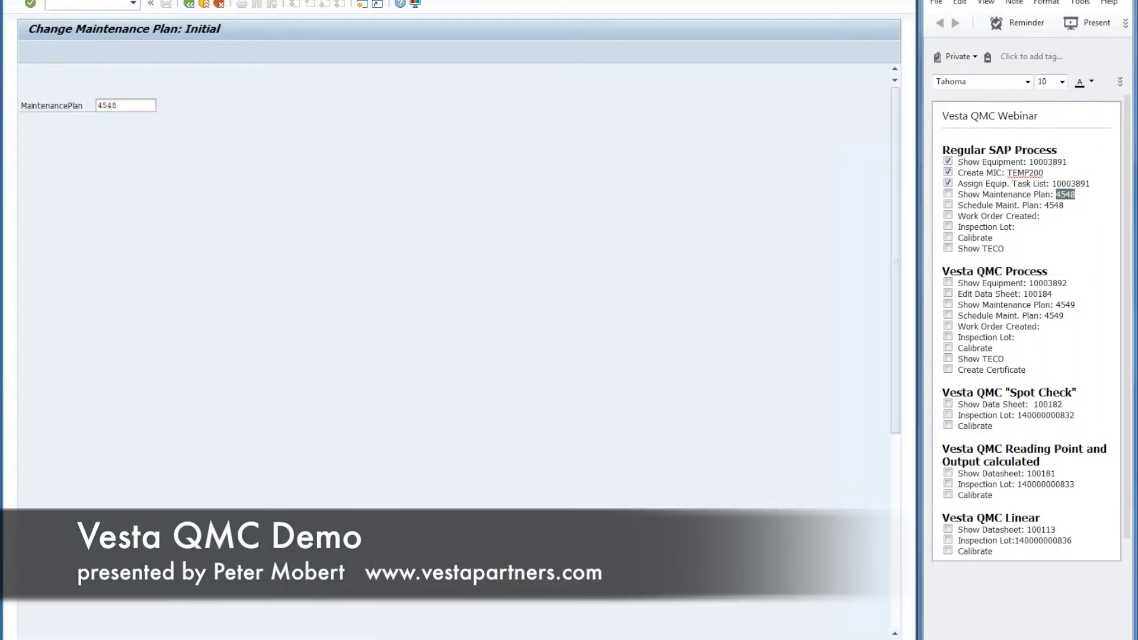
double_click(159, 359)
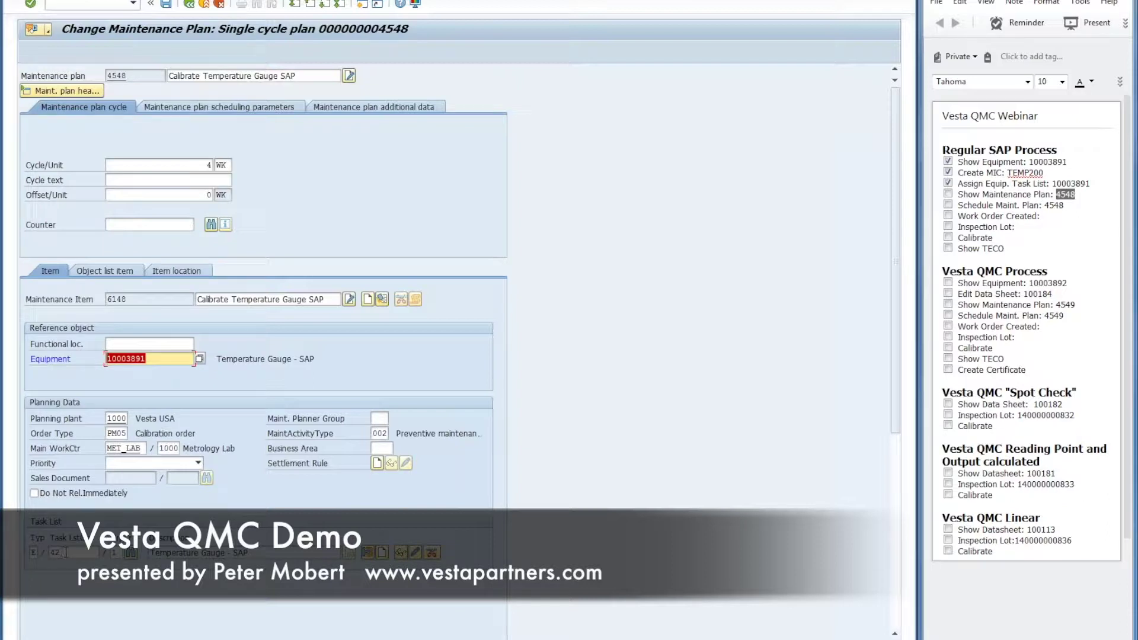
left_click(64, 553)
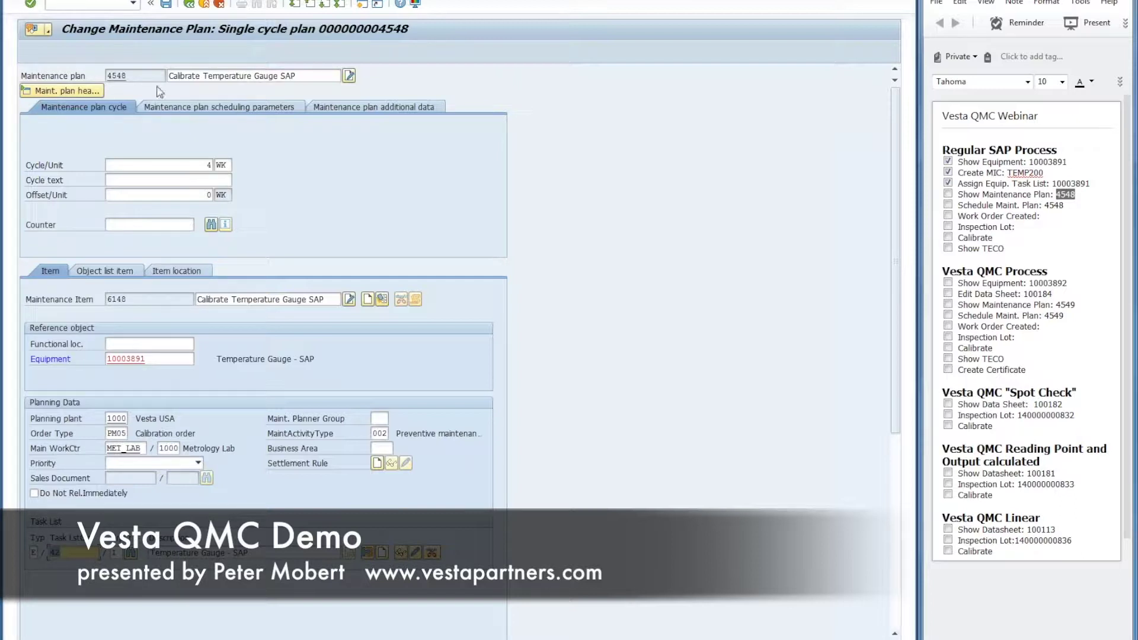
left_click(188, 4)
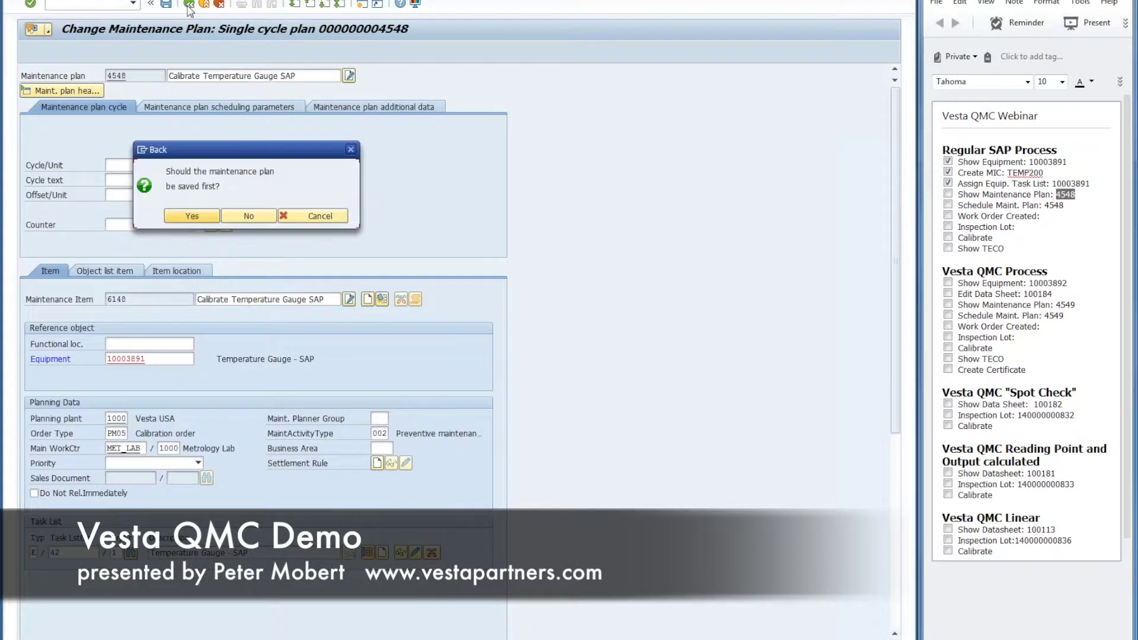
left_click(190, 215)
left_click(44, 1)
left_click(101, 62)
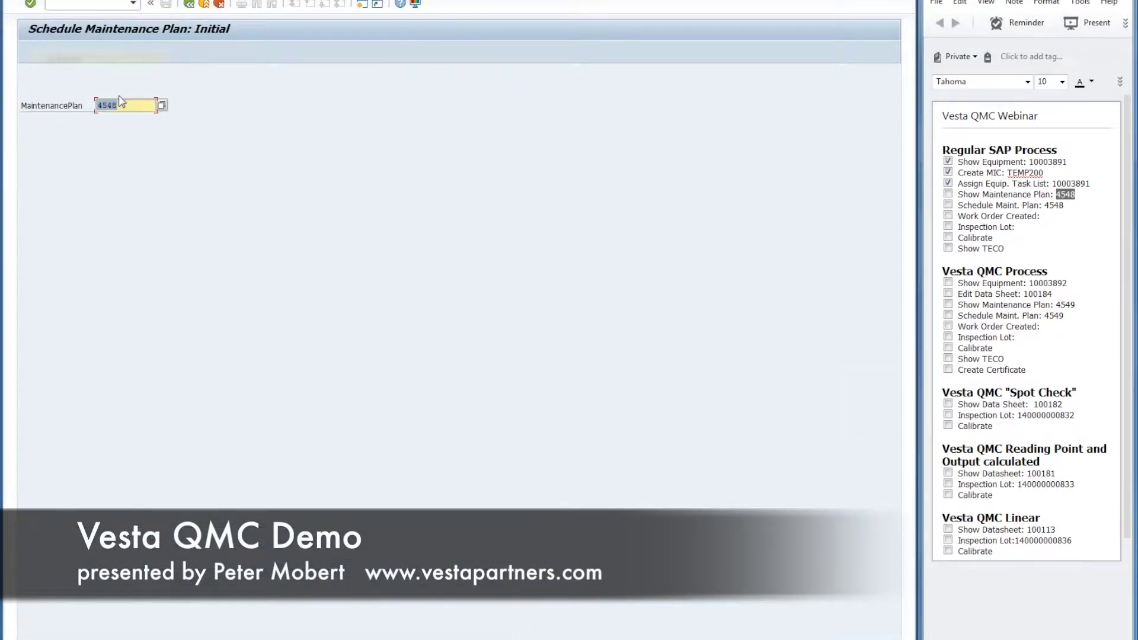
Step: Start plan 4548's cycle on 17.03.2016, release the 14.04.2016 call, and save
key("Return")
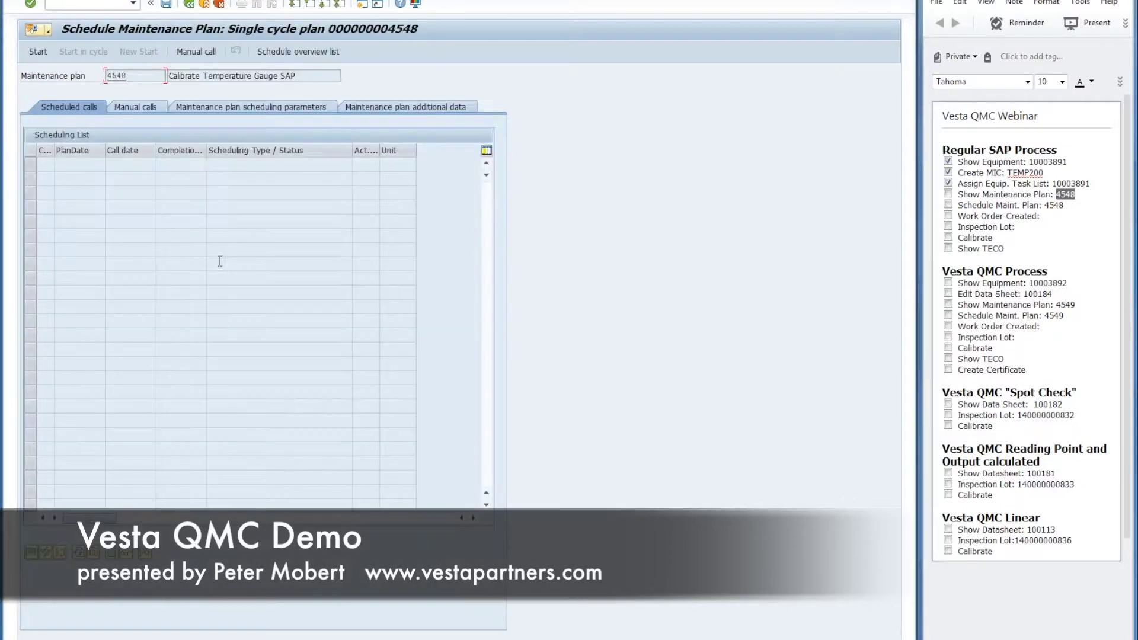
left_click(37, 52)
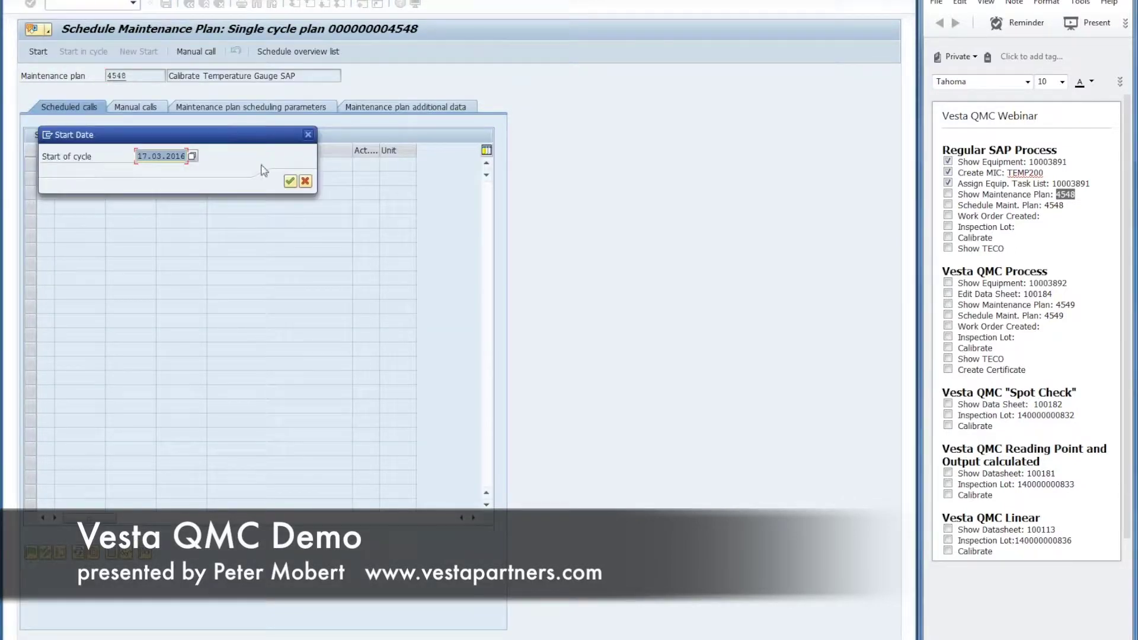
left_click(290, 182)
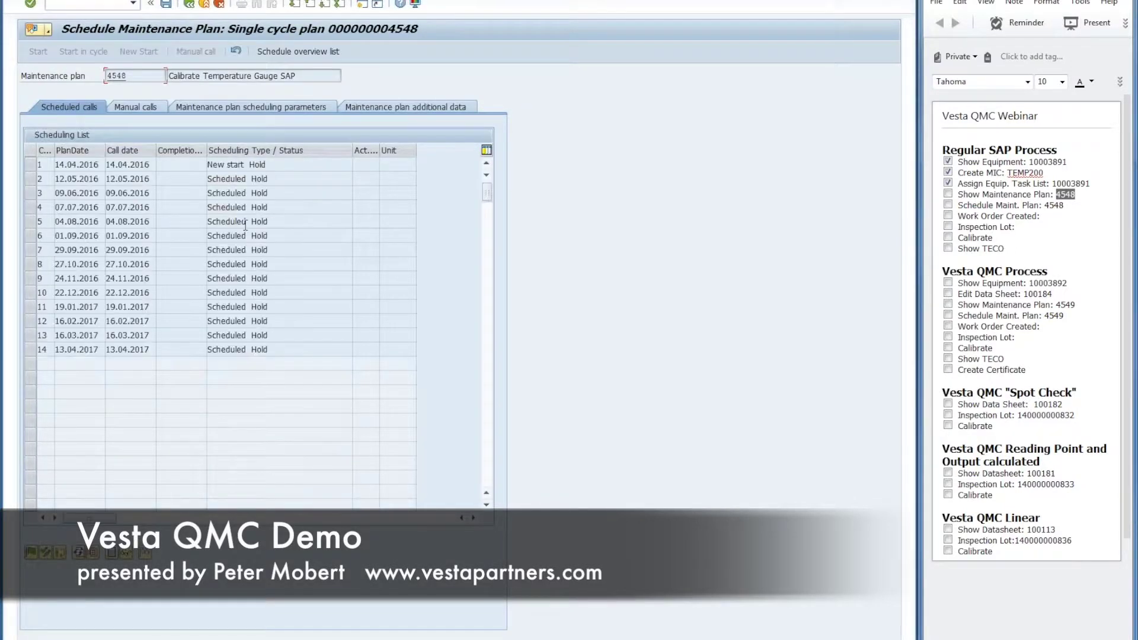
left_click(31, 166)
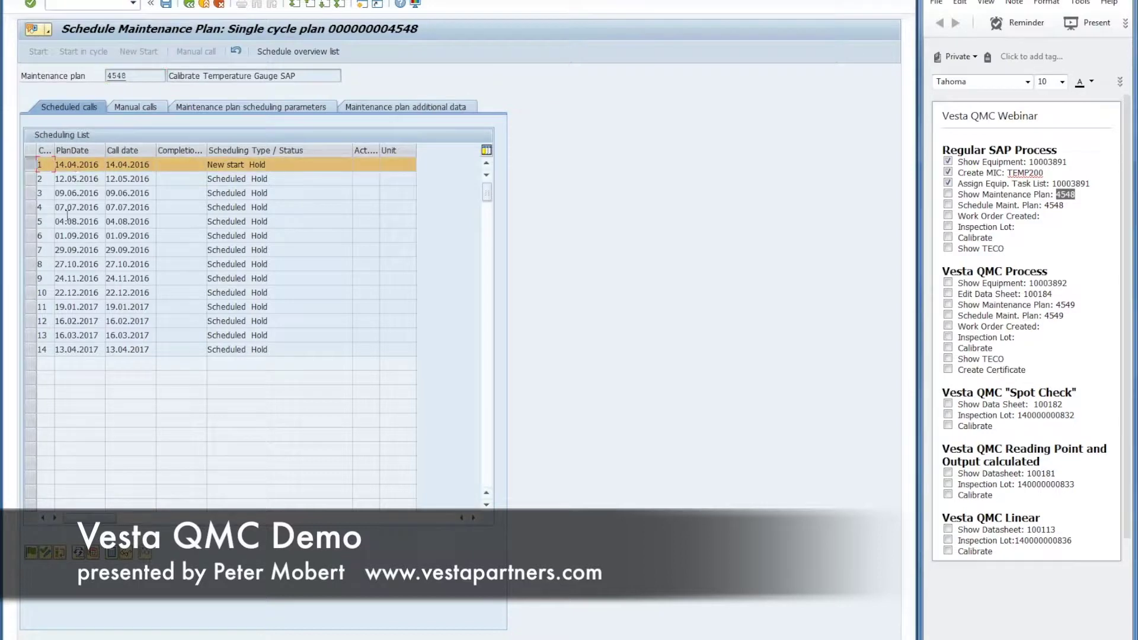
left_click(32, 552)
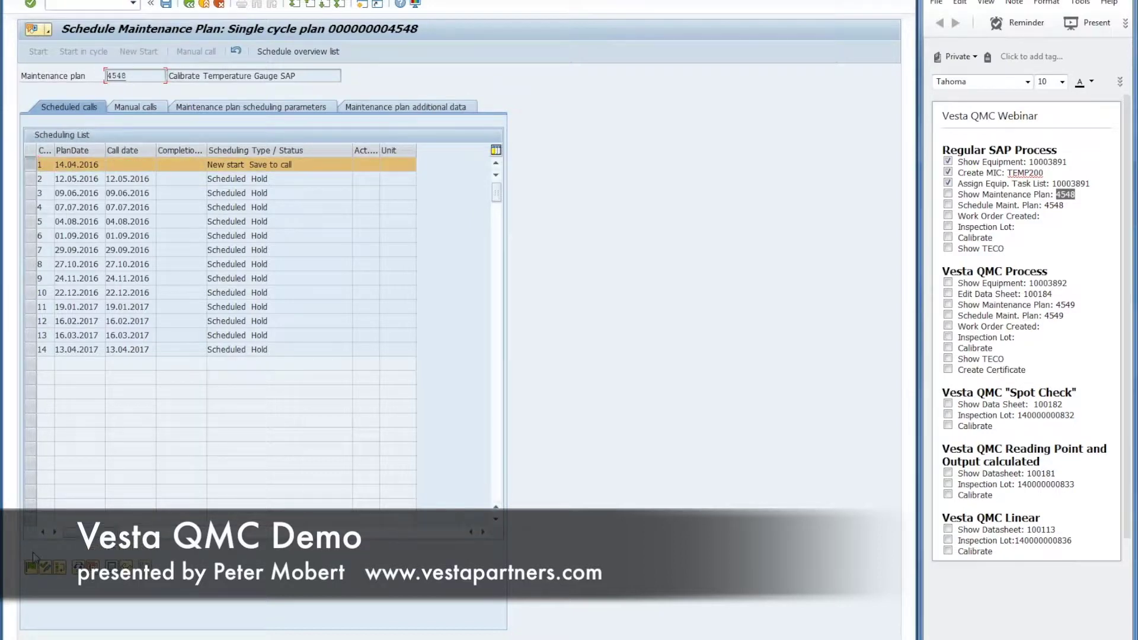
left_click(167, 4)
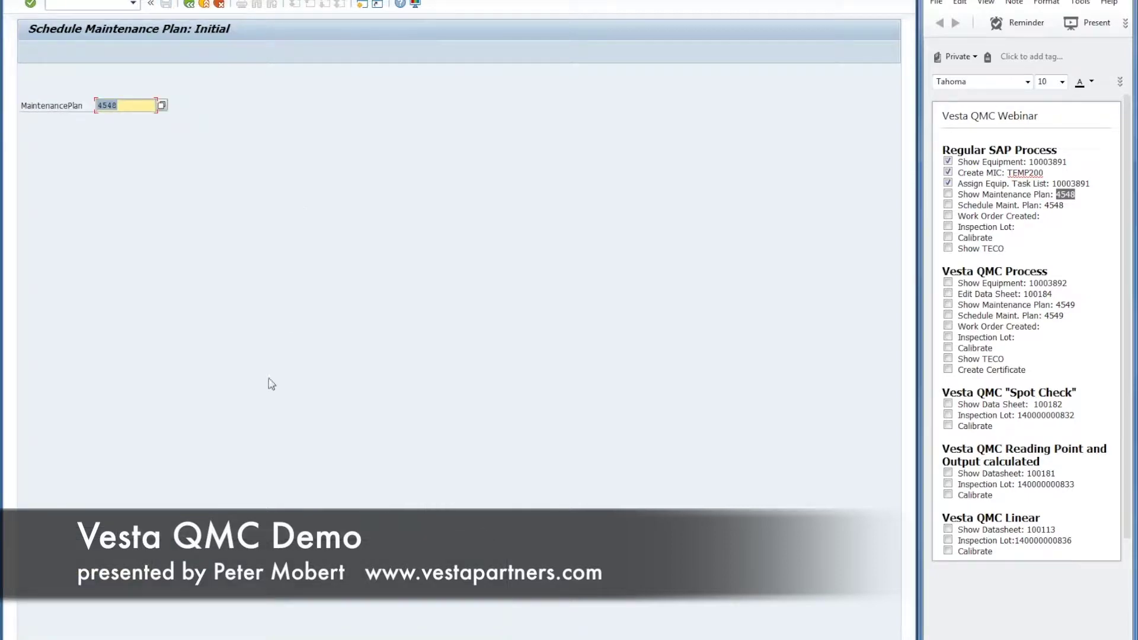
Step: Reopen plan 4548's scheduling and display the calibration order from the first call
key("Return")
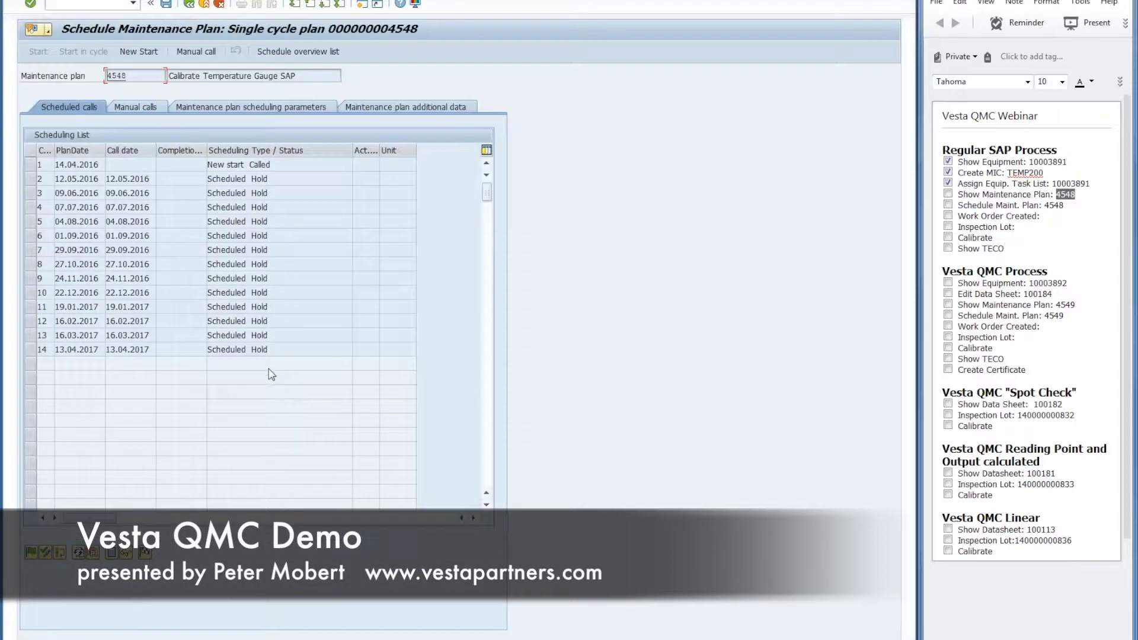
left_click(29, 166)
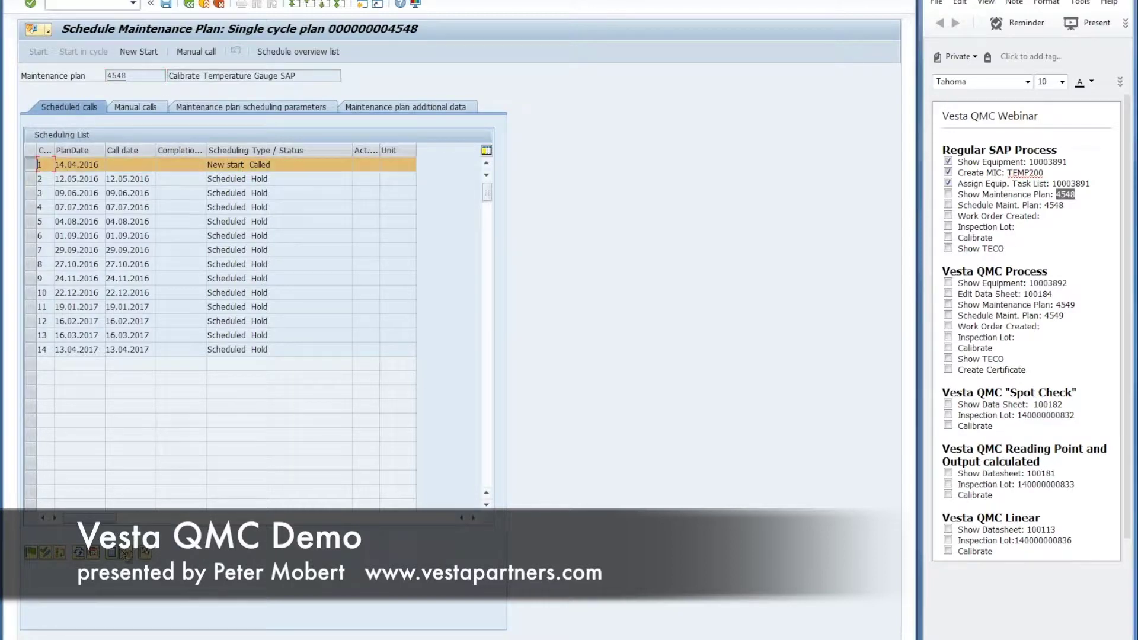
left_click(128, 556)
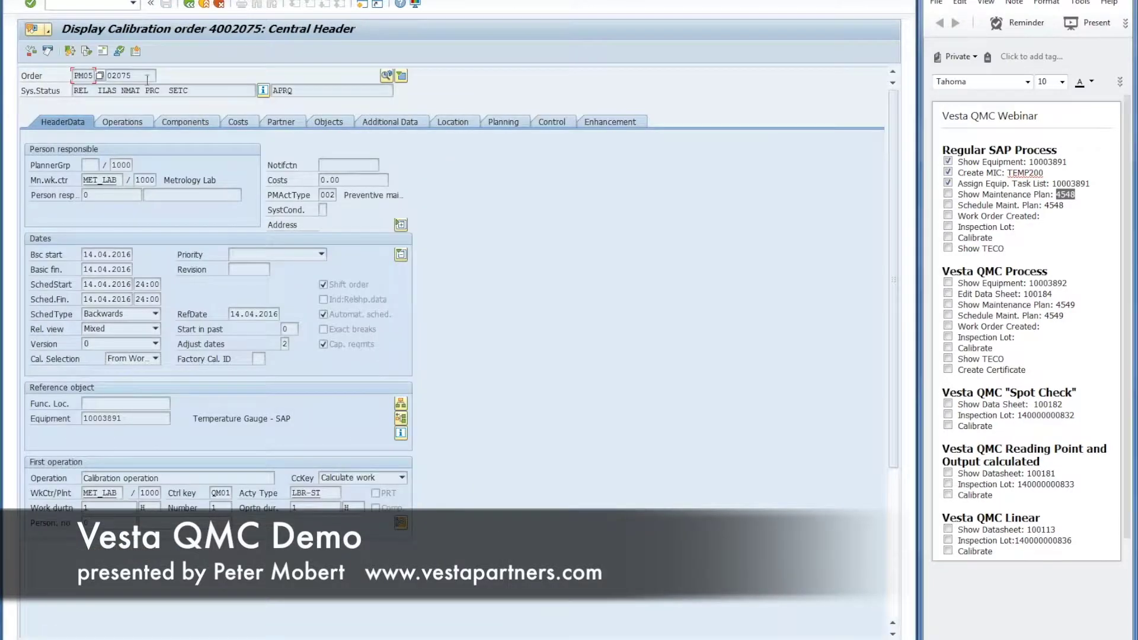
Step: Record order number 4002075 in the notes and tick off the plan and scheduling steps
left_click_drag(146, 76, 98, 76)
left_click(1055, 216)
type("4002075")
left_click(947, 194)
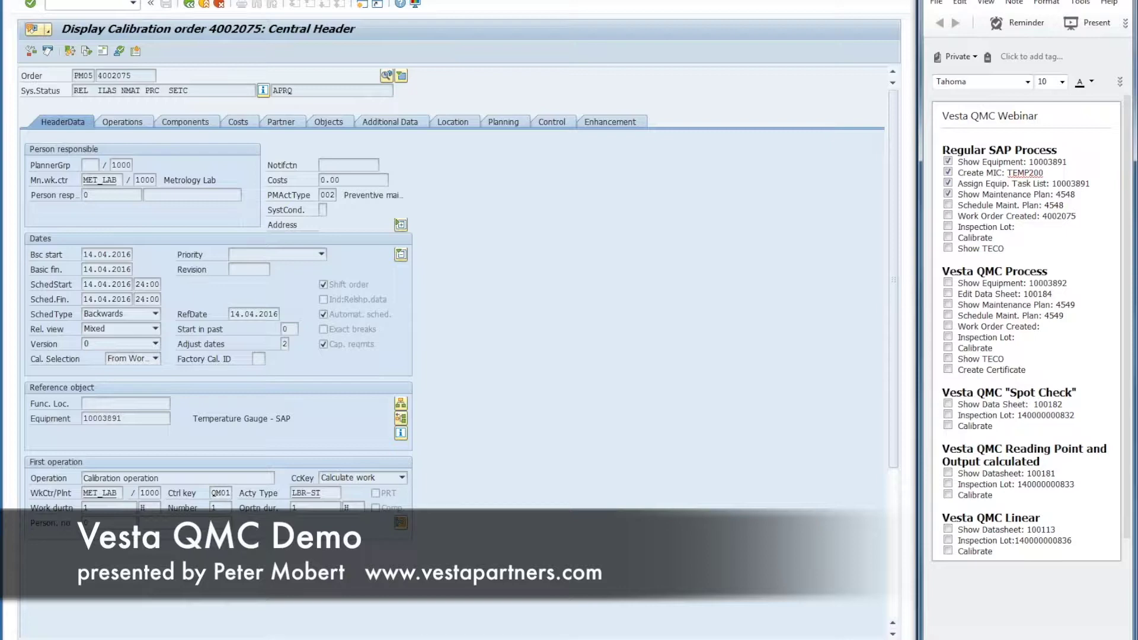
left_click(947, 205)
Step: View the order's operations, then bring up the usage decision for its inspection lot
left_click(109, 170)
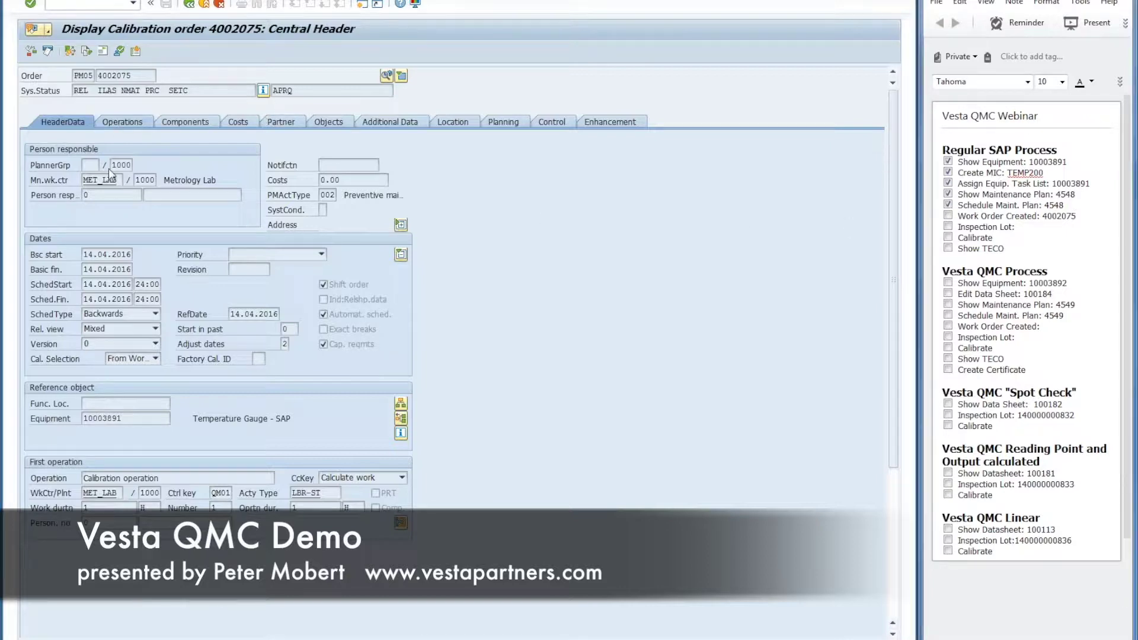
left_click(122, 121)
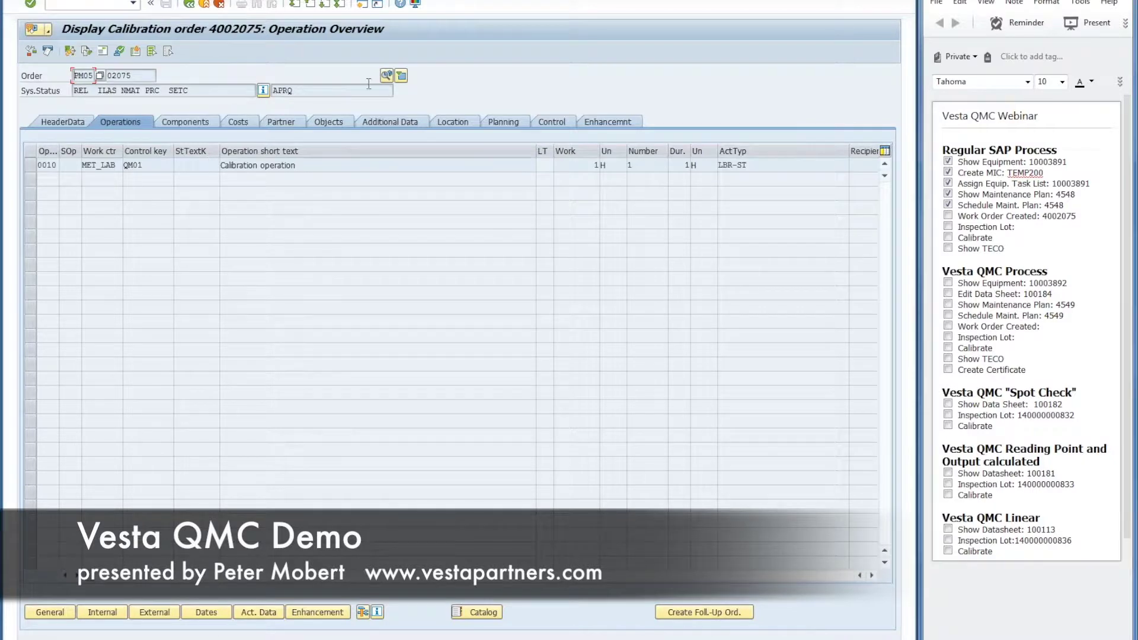
left_click(387, 76)
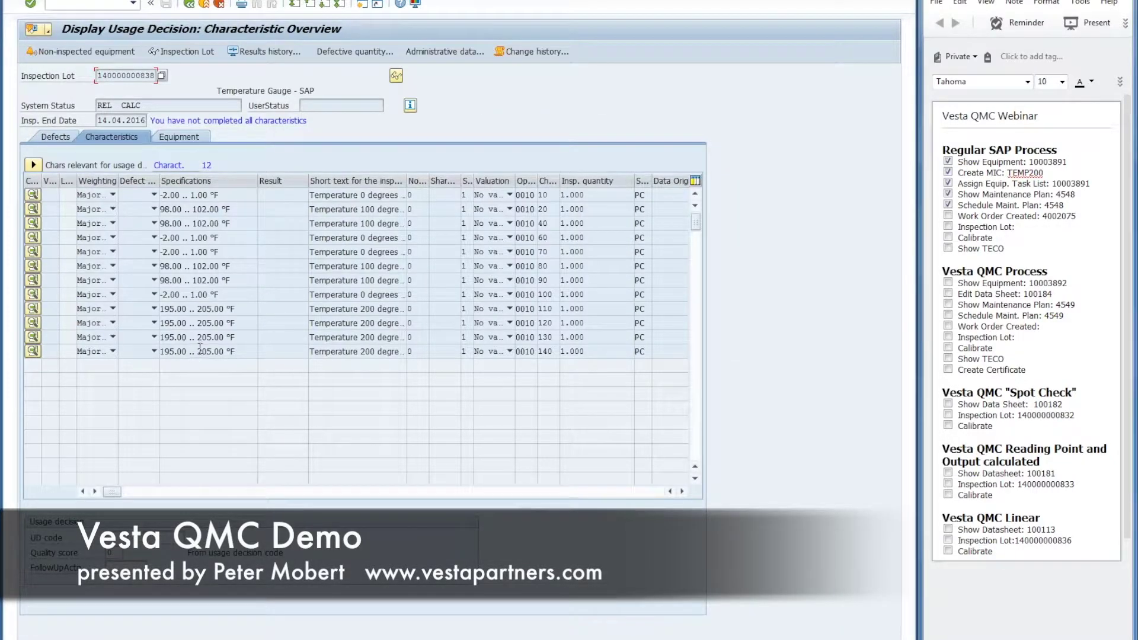
left_click_drag(153, 75, 117, 67)
left_click_drag(153, 76, 56, 75)
key("ctrl+c")
left_click(1031, 230)
key("ctrl+v")
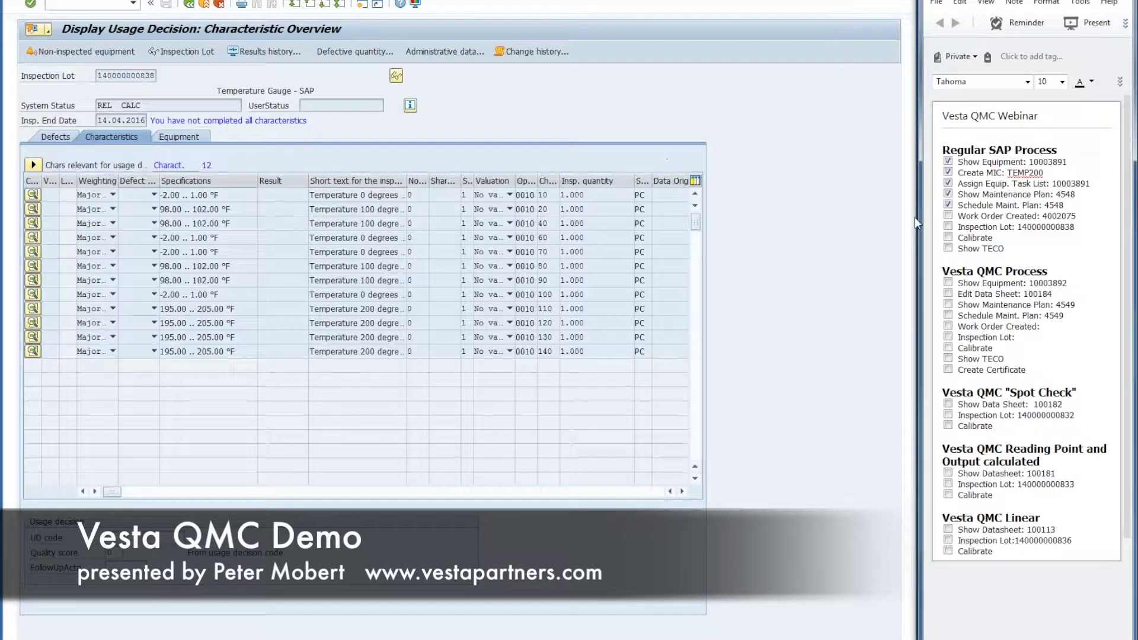
double_click(1030, 228)
Step: Back out of the order and plan screens without resaving, then open Results Recording Worklist from Favorites
left_click(188, 5)
left_click(188, 5)
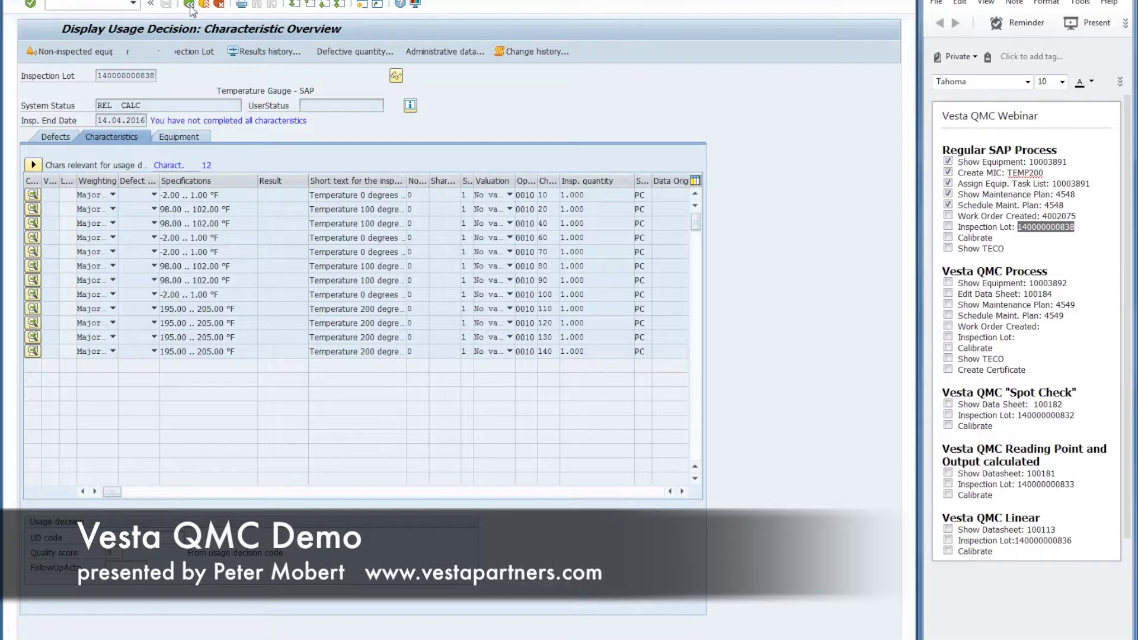
left_click(188, 4)
left_click(190, 5)
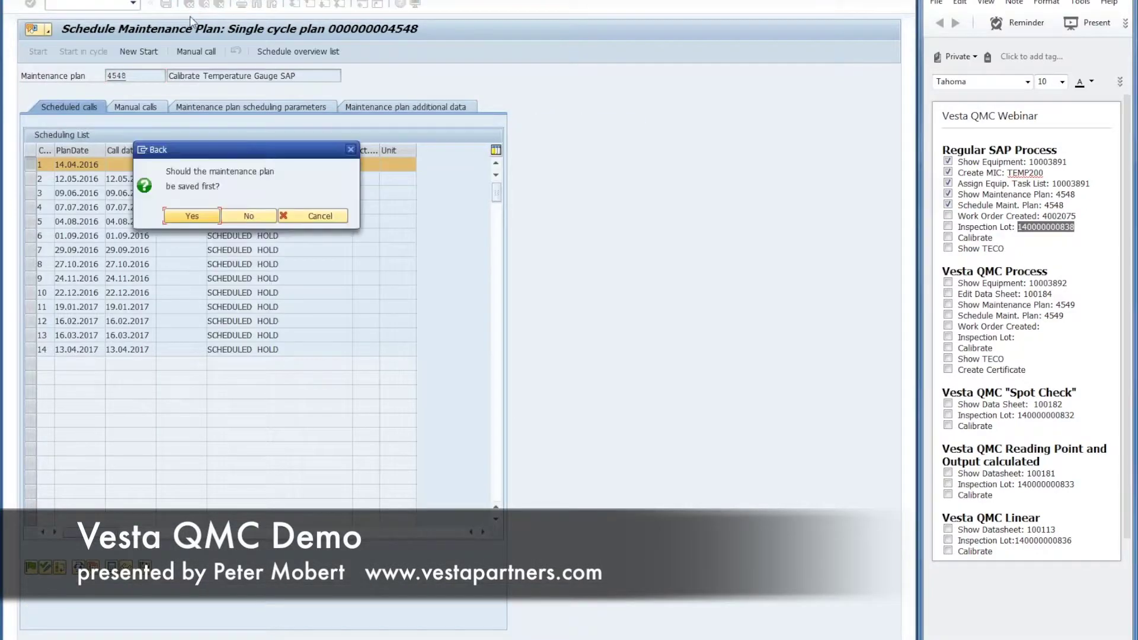
left_click(232, 215)
left_click(204, 4)
double_click(166, 308)
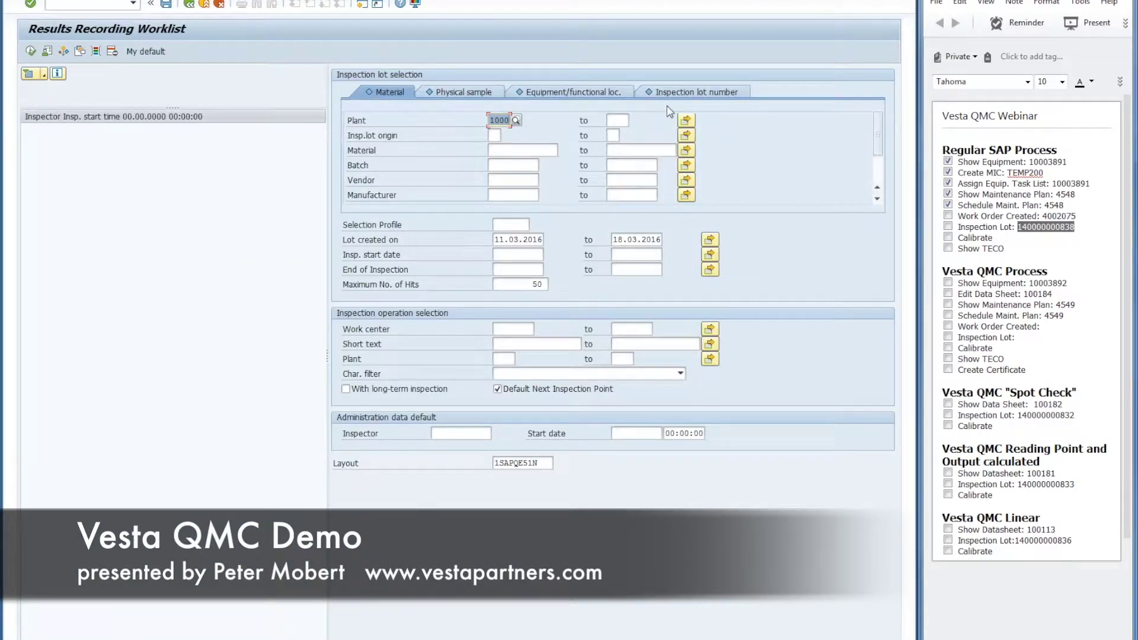
left_click(674, 95)
key("ctrl+v")
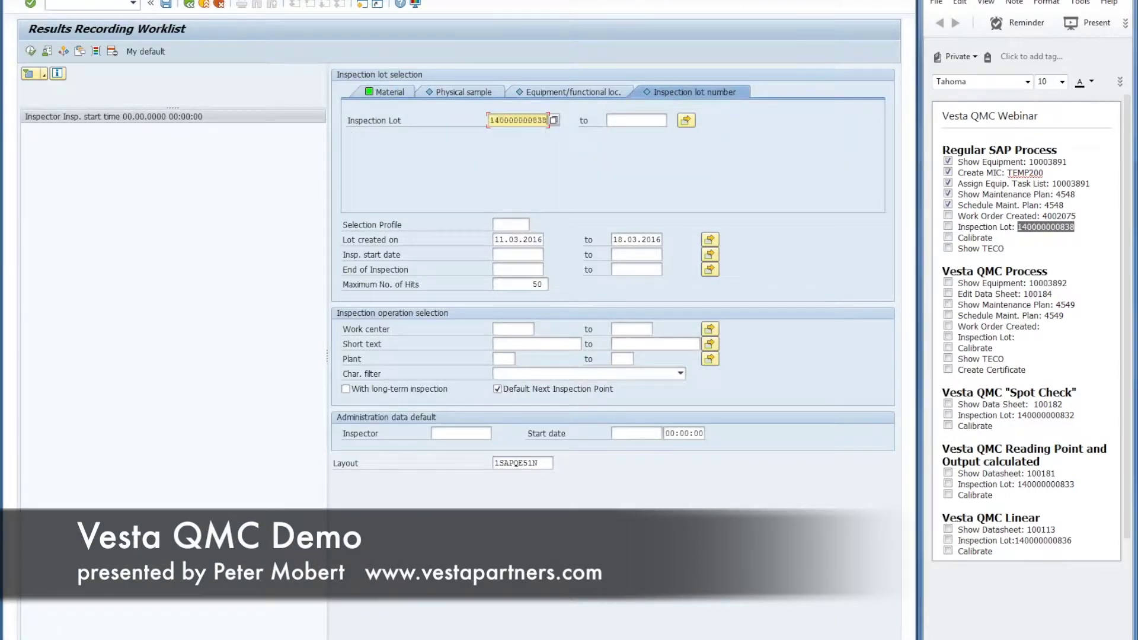
left_click(32, 52)
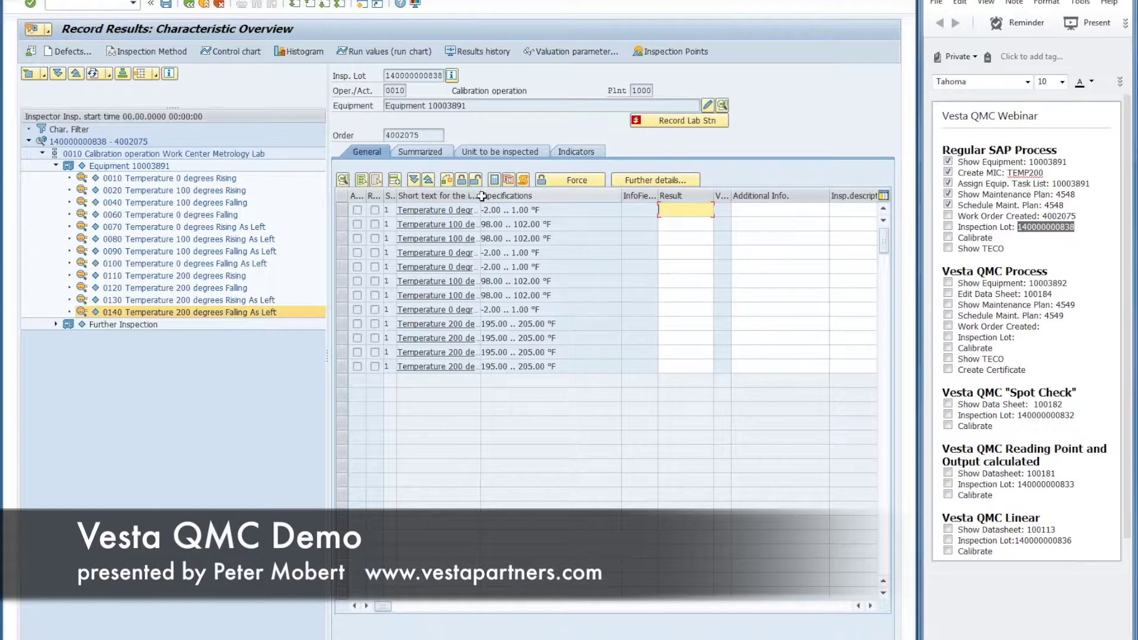
Step: Enter results 1, 100, 100, 0 and 0 for the first five temperature characteristics
left_click_drag(480, 196, 573, 196)
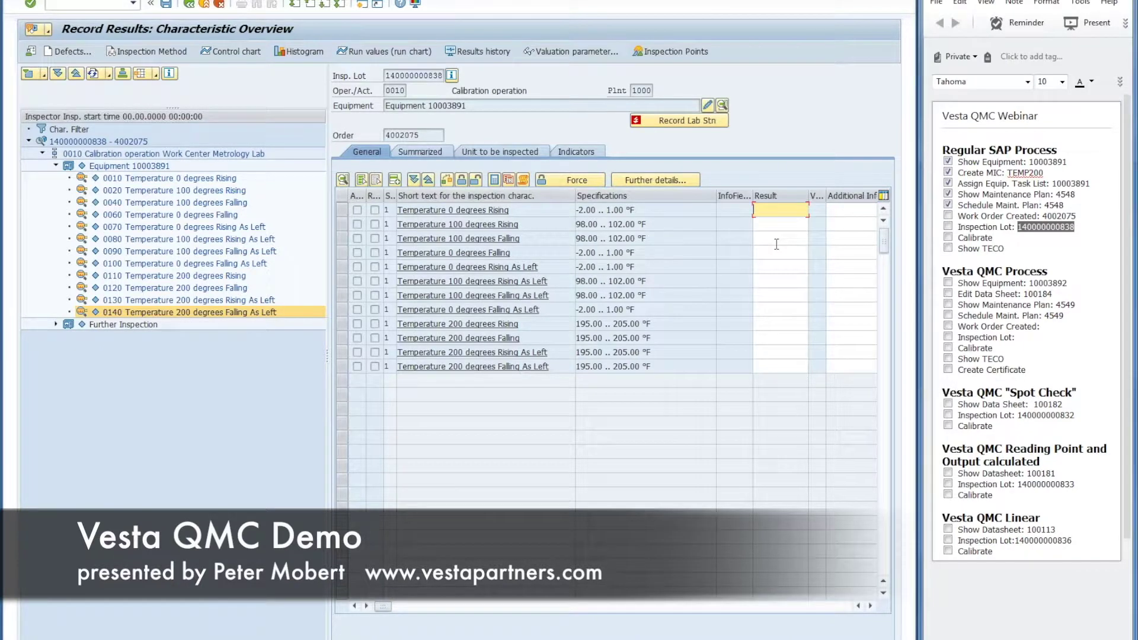
type("1")
key("Return")
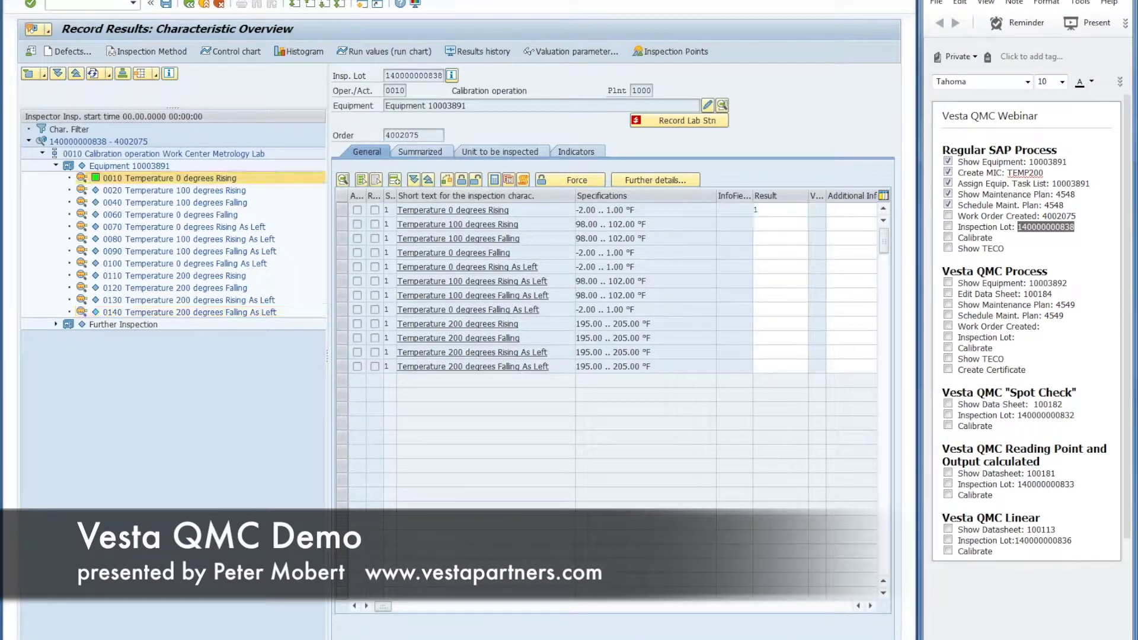
type("100")
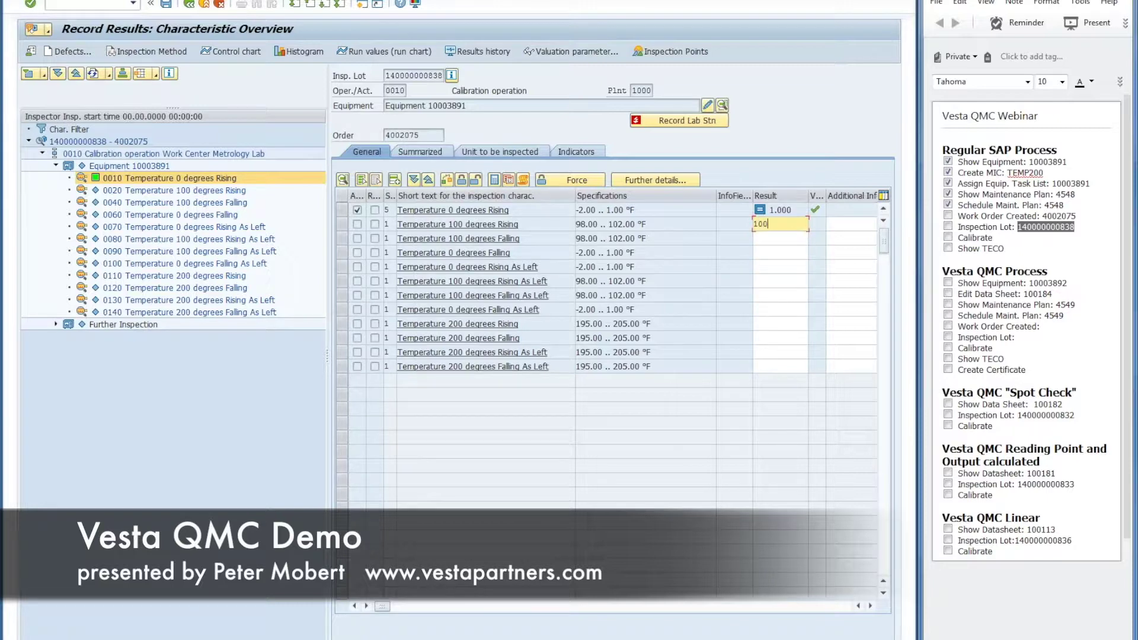
key("Return")
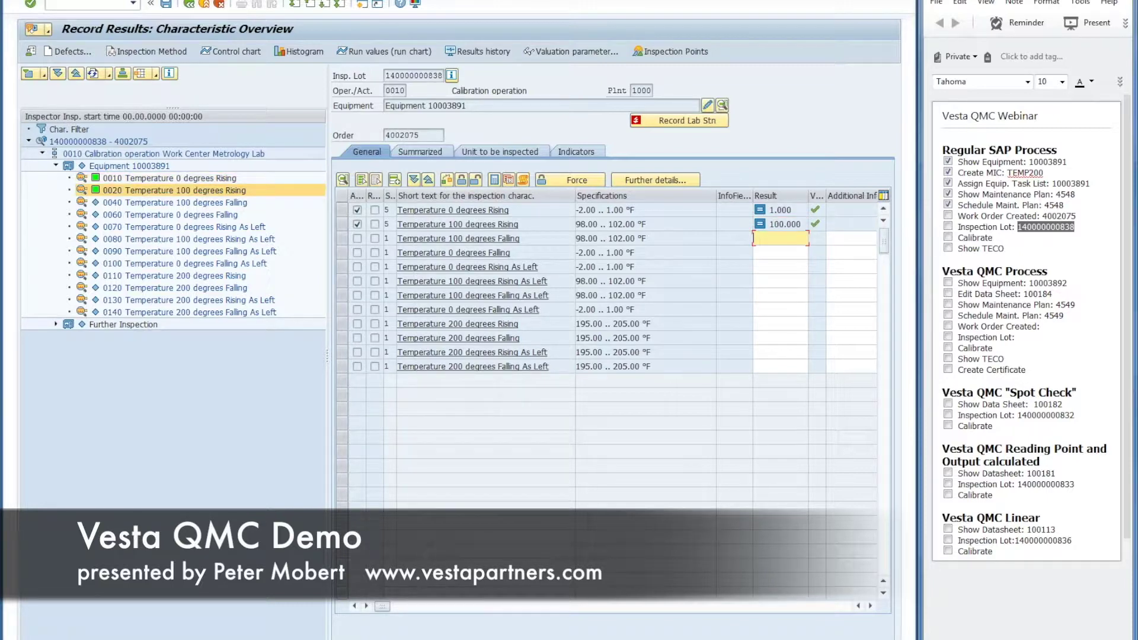
type("100")
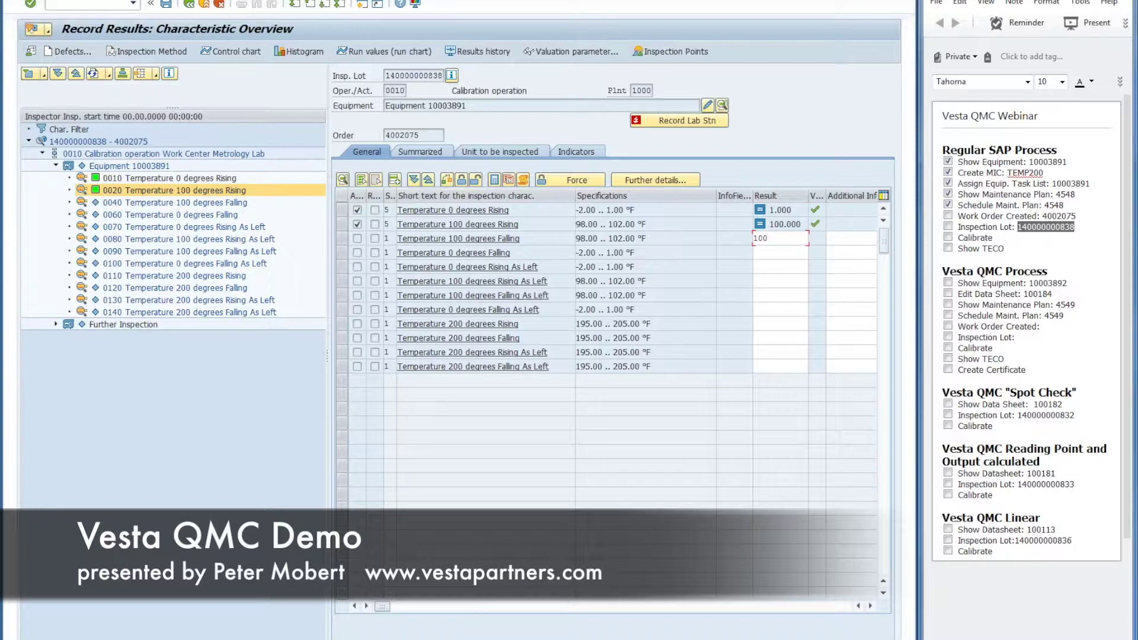
key("Return")
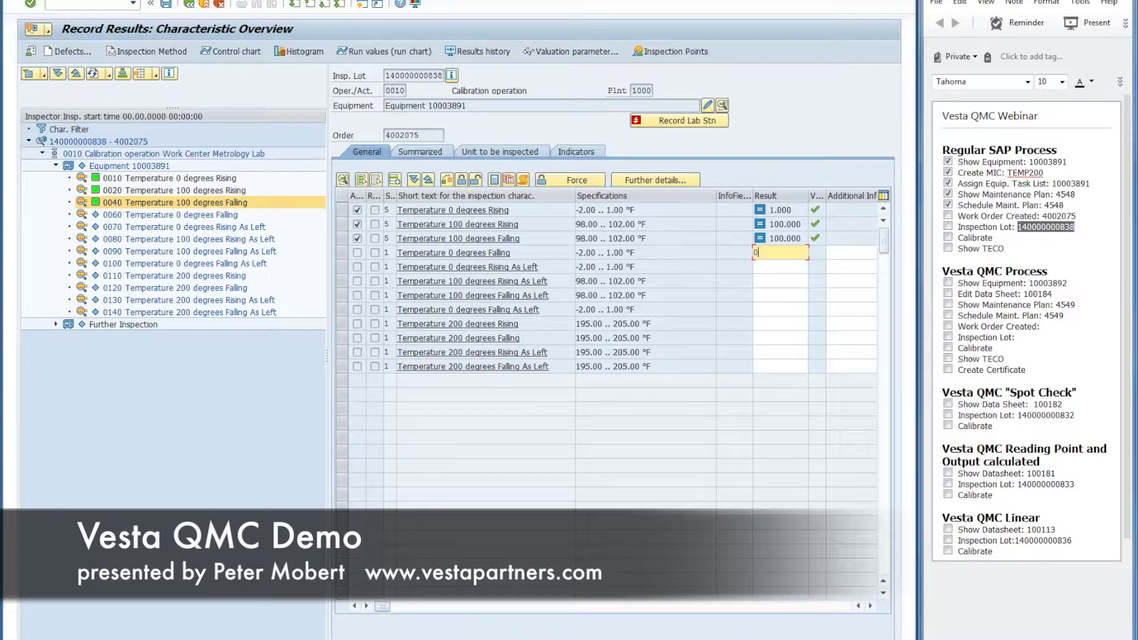
type("0")
key("Return")
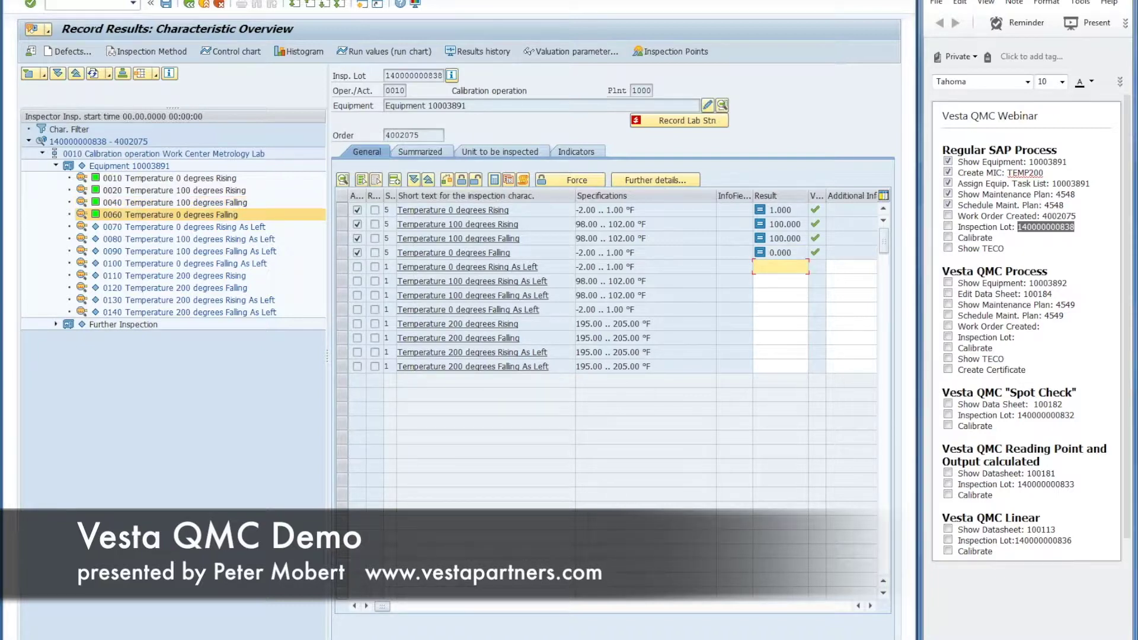
type("0")
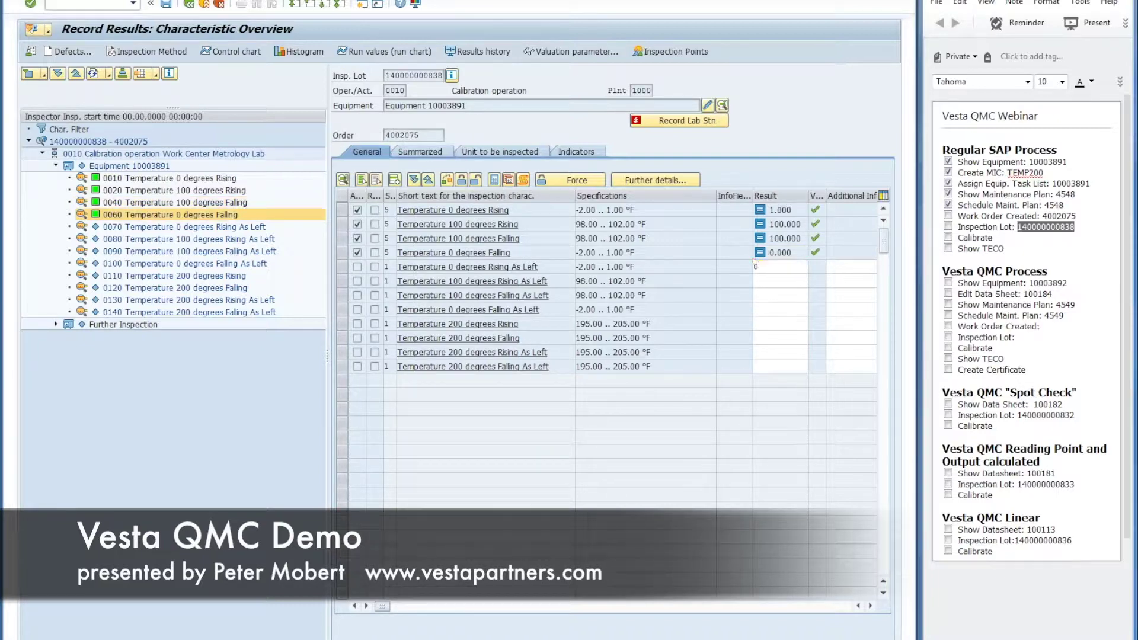
key("Return")
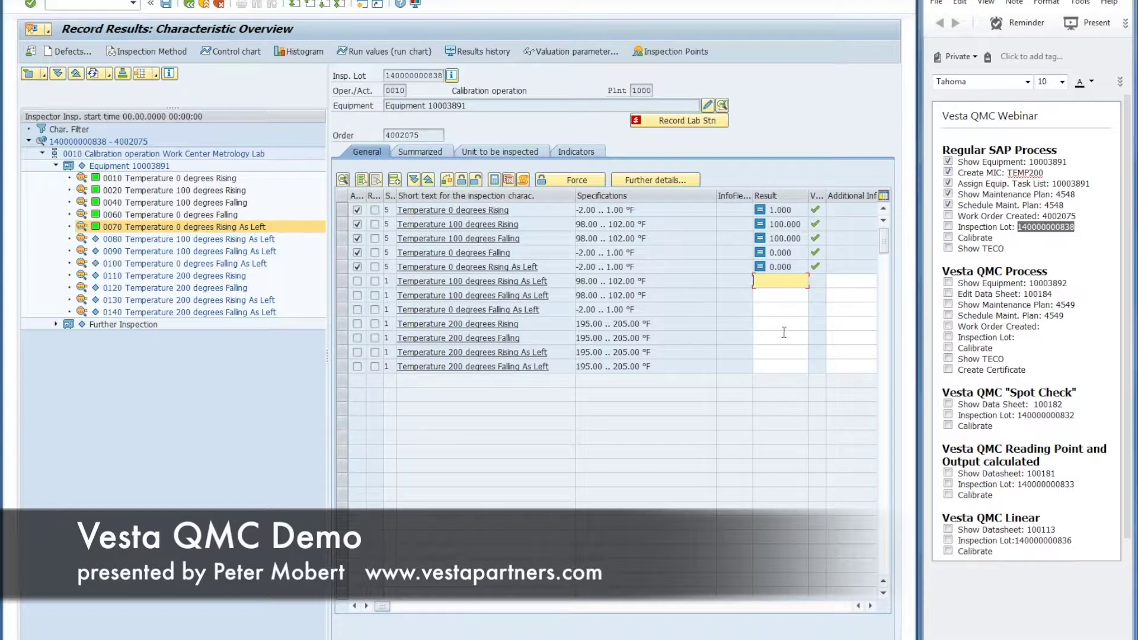
Step: Record 199 for 200 degrees Rising and accept 200 for 200 degrees Falling
left_click(781, 325)
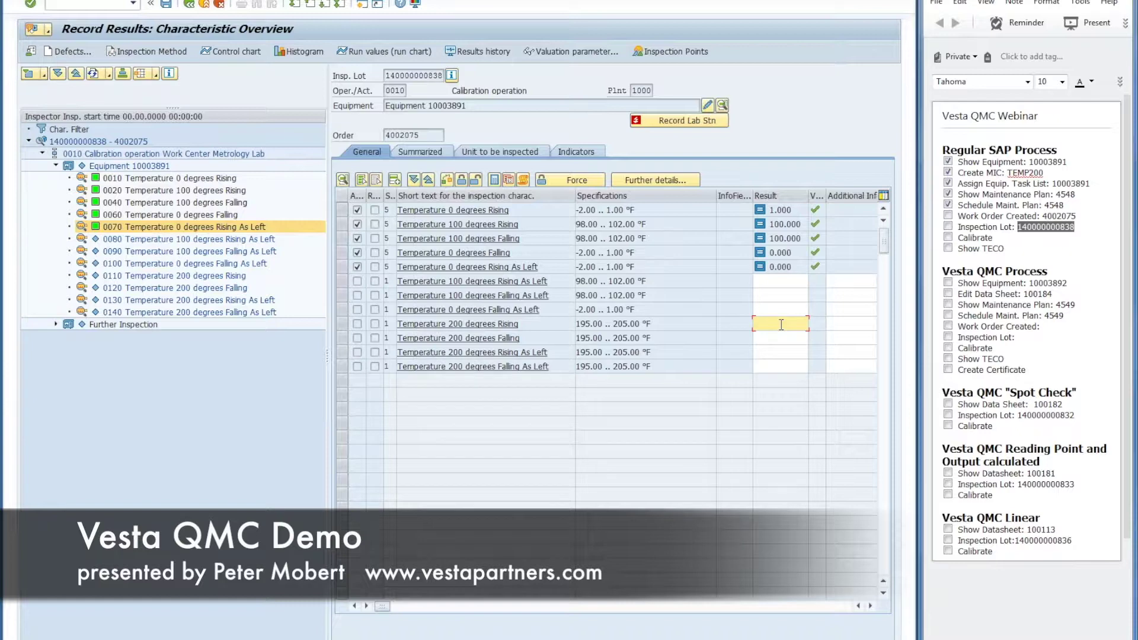
type("199")
key("Return")
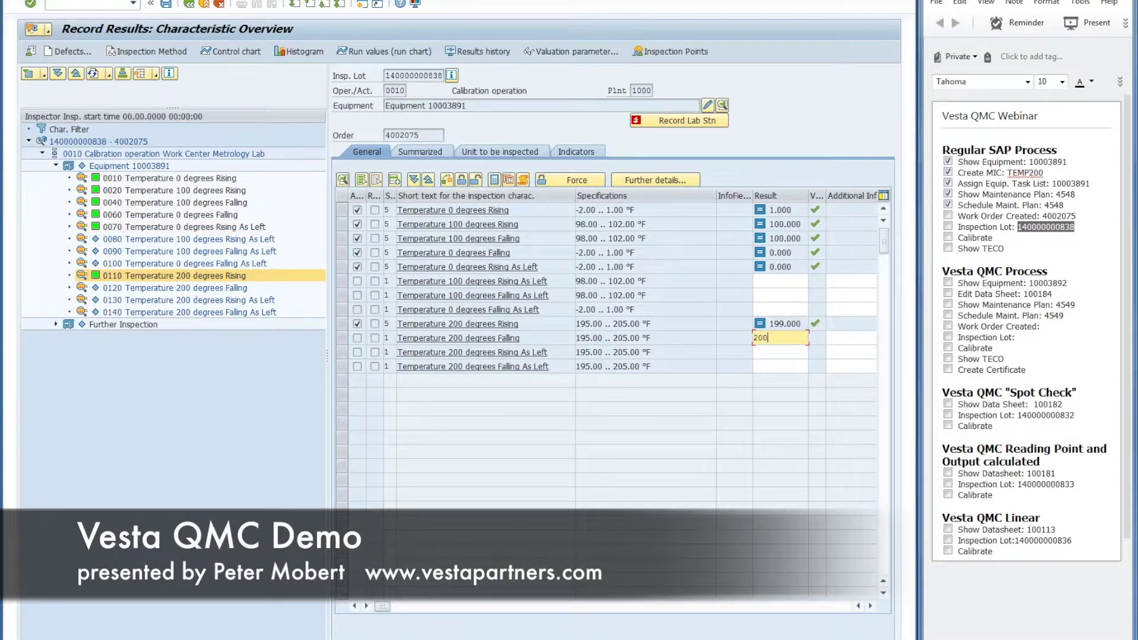
key("Return")
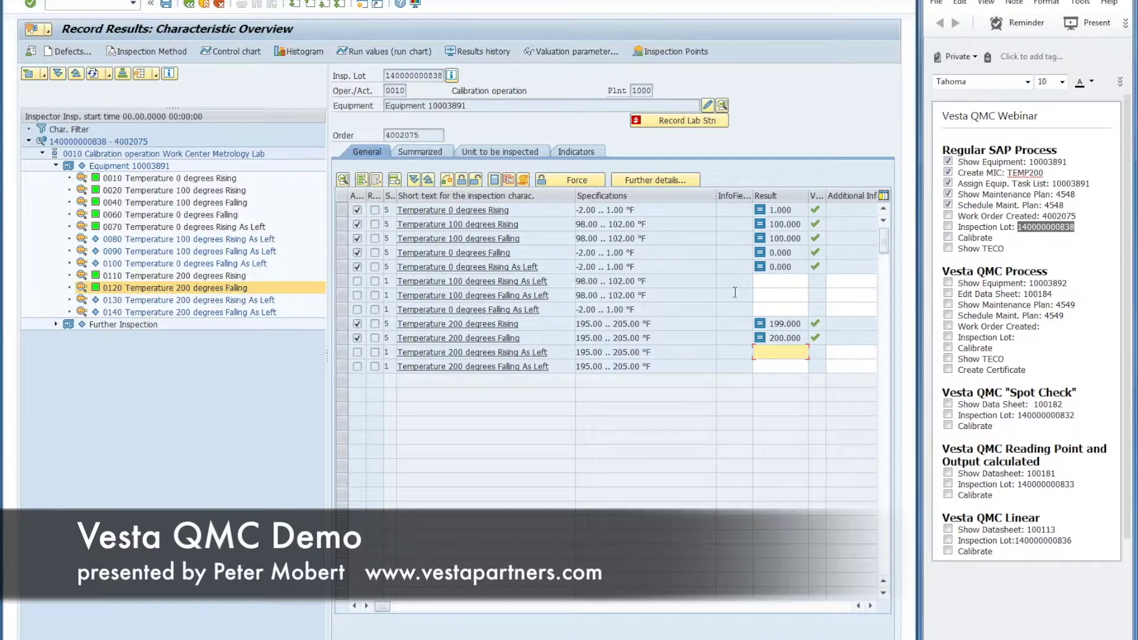
Step: Enter 100, 100 and 1 for the Rising, Falling and 0 degrees As Left characteristics
left_click(785, 286)
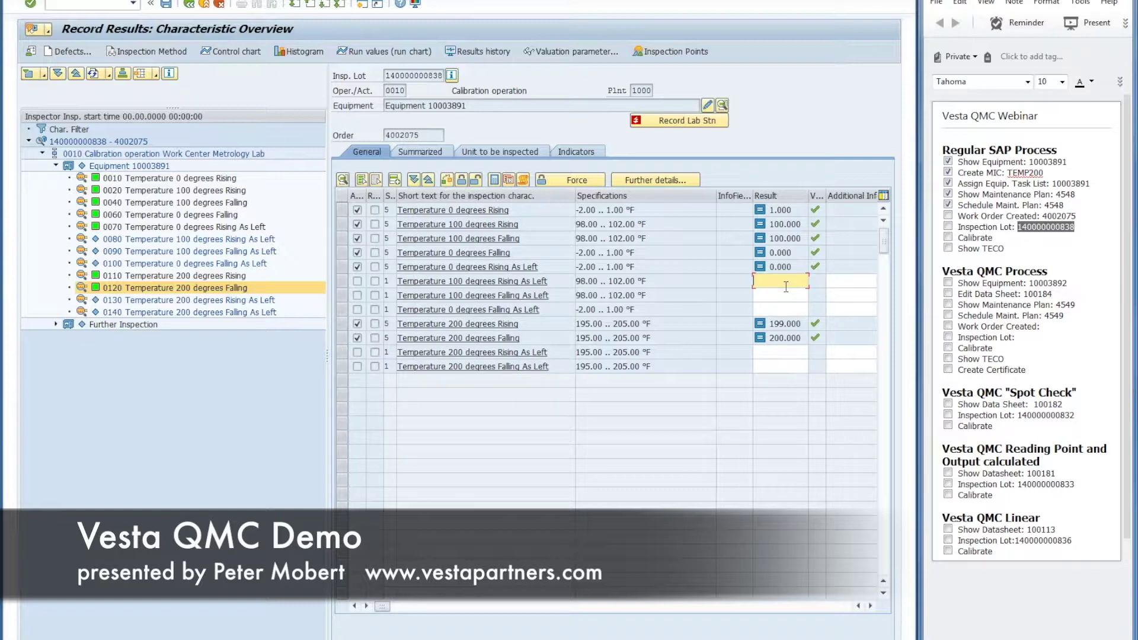
type("100")
key("Return")
type("100")
key("Return")
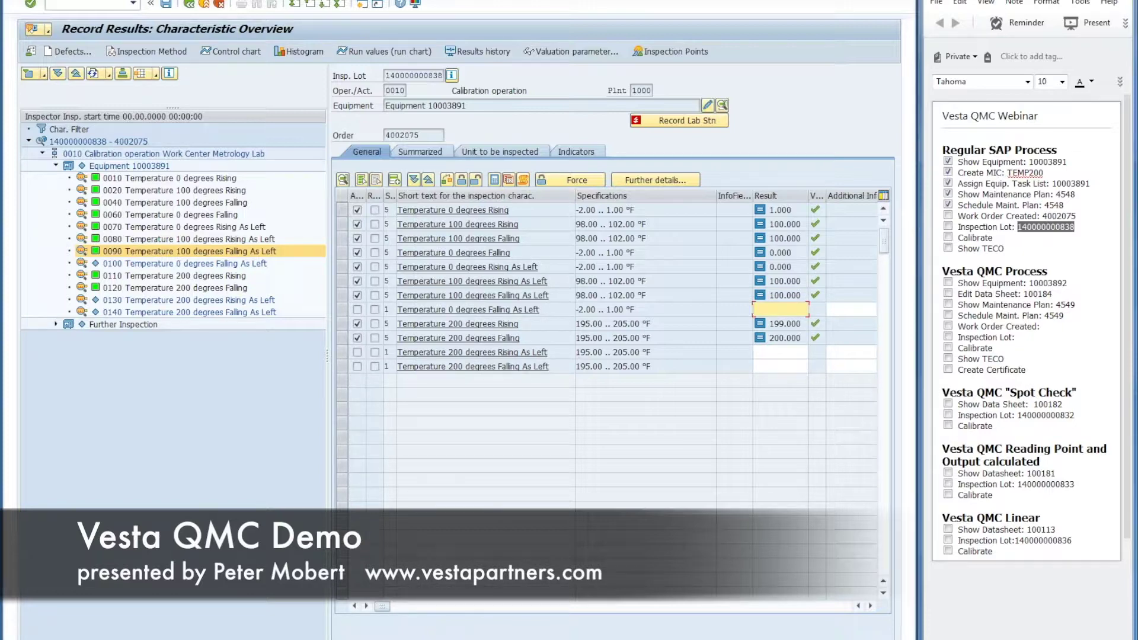
type("1")
key("Return")
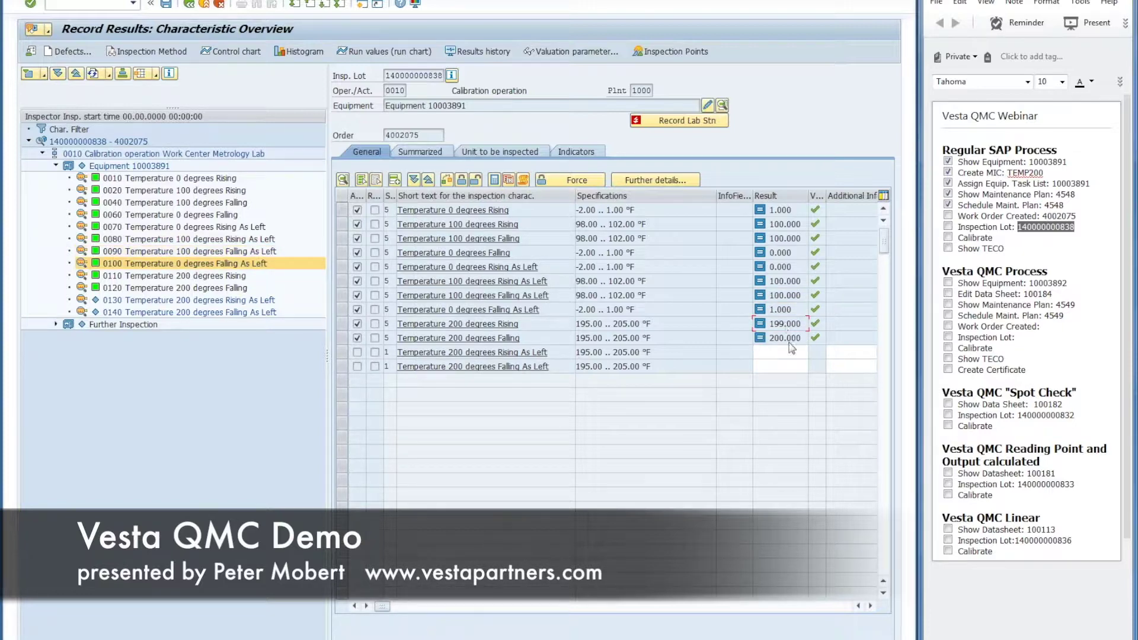
Step: Enter 200 for the last two characteristics and save the recorded results
left_click(785, 352)
type("200")
key("Return")
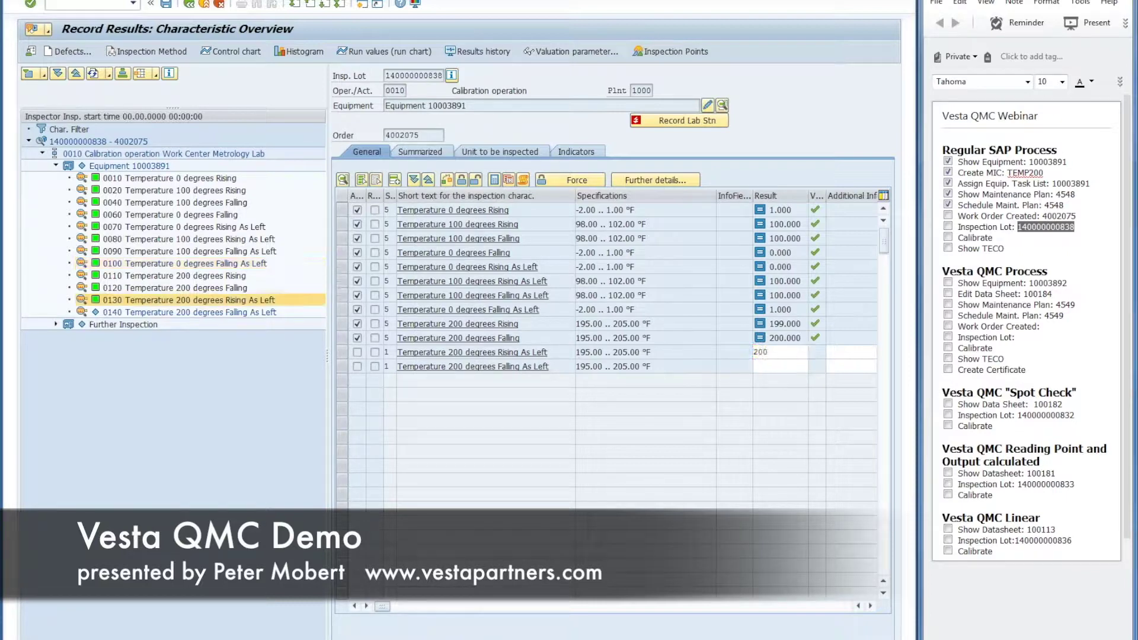
type("200")
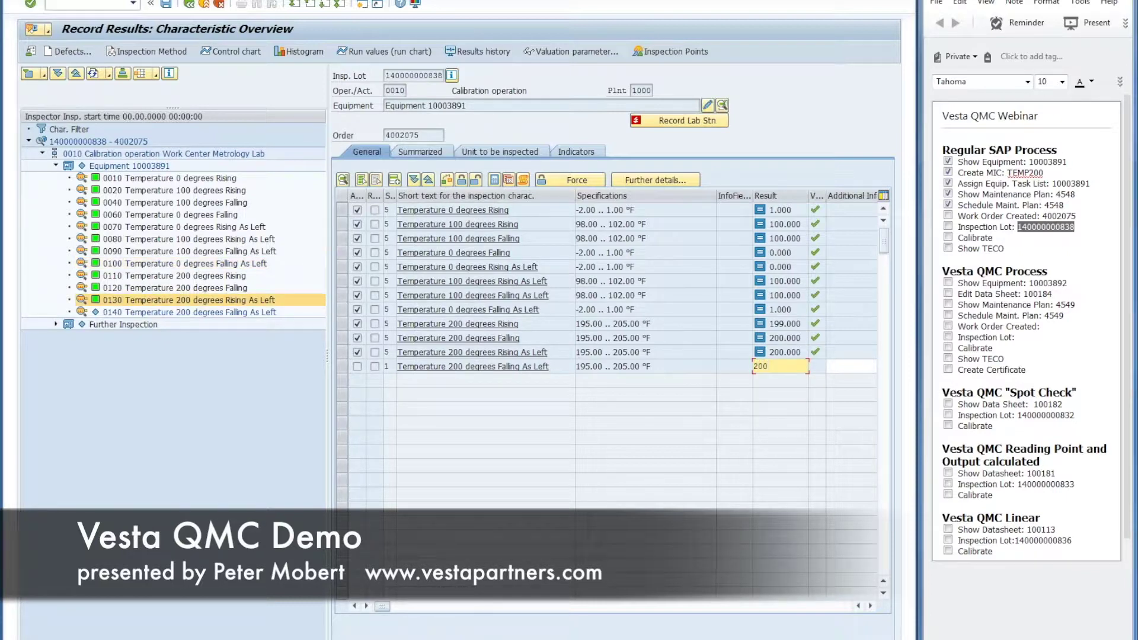
key("Return")
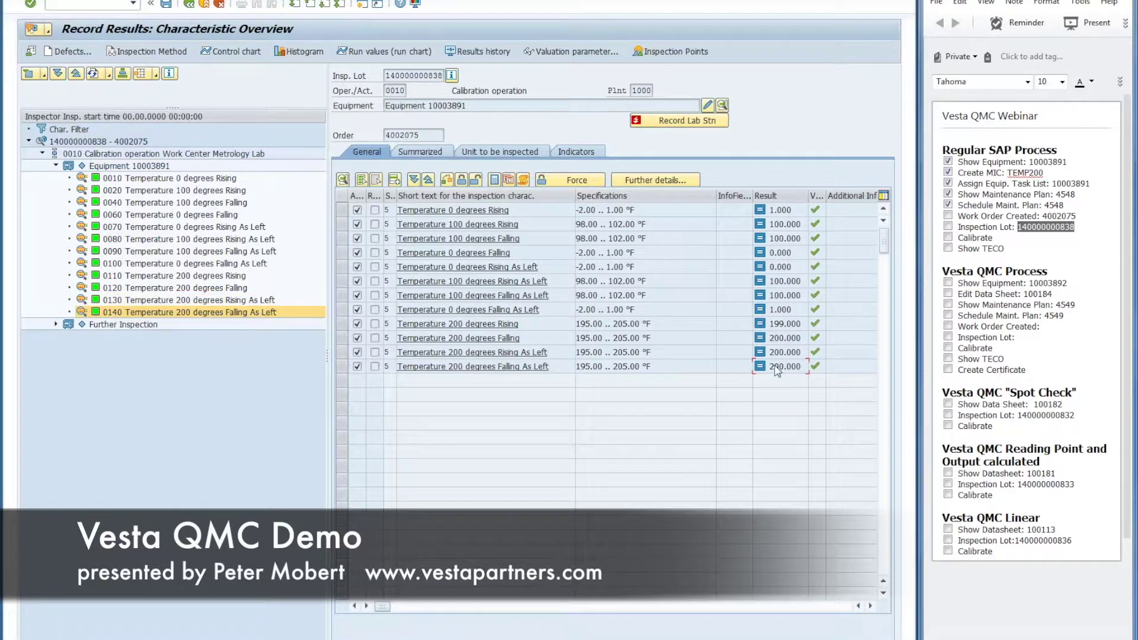
left_click(166, 5)
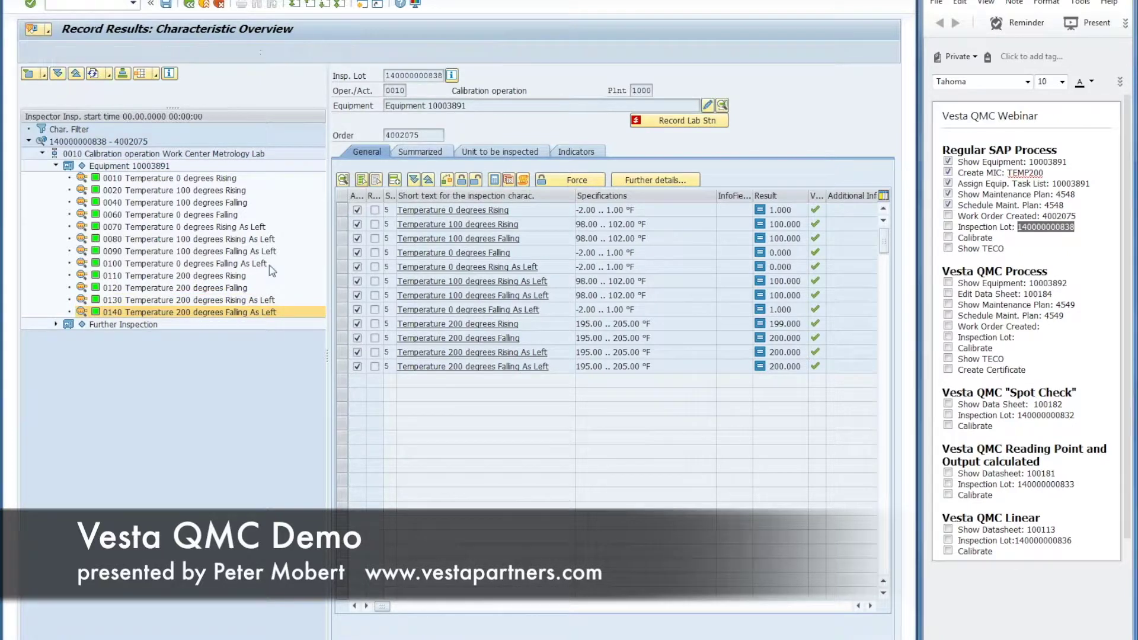
Step: Valuate the inspection point as AF2 In Tolerance Not Adjusted and digitally sign the results
left_click(267, 234)
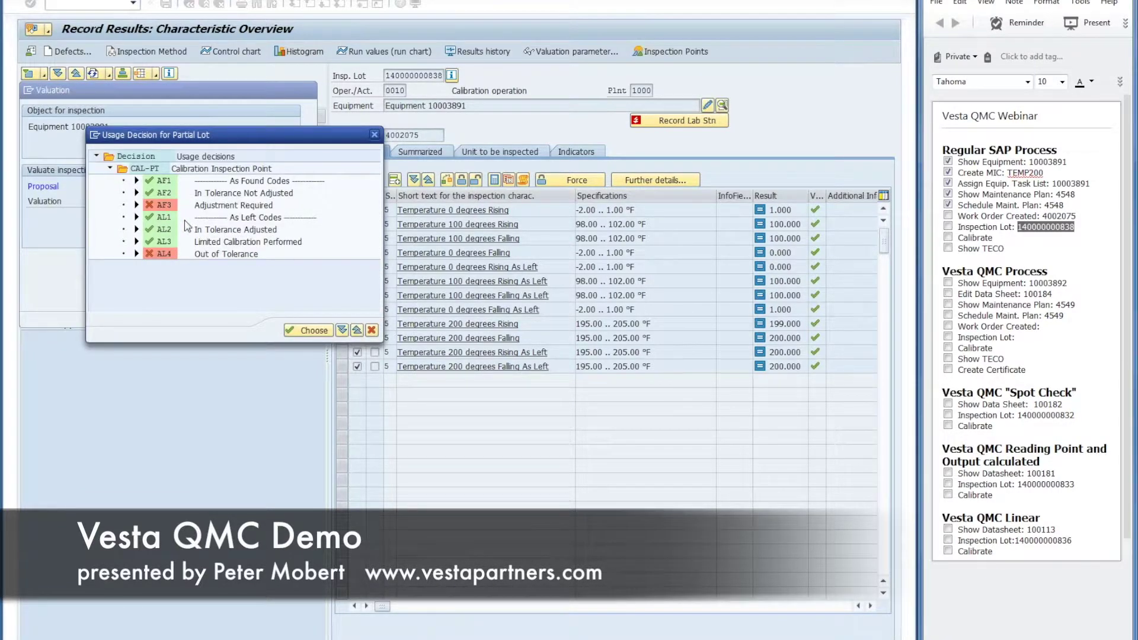
double_click(215, 193)
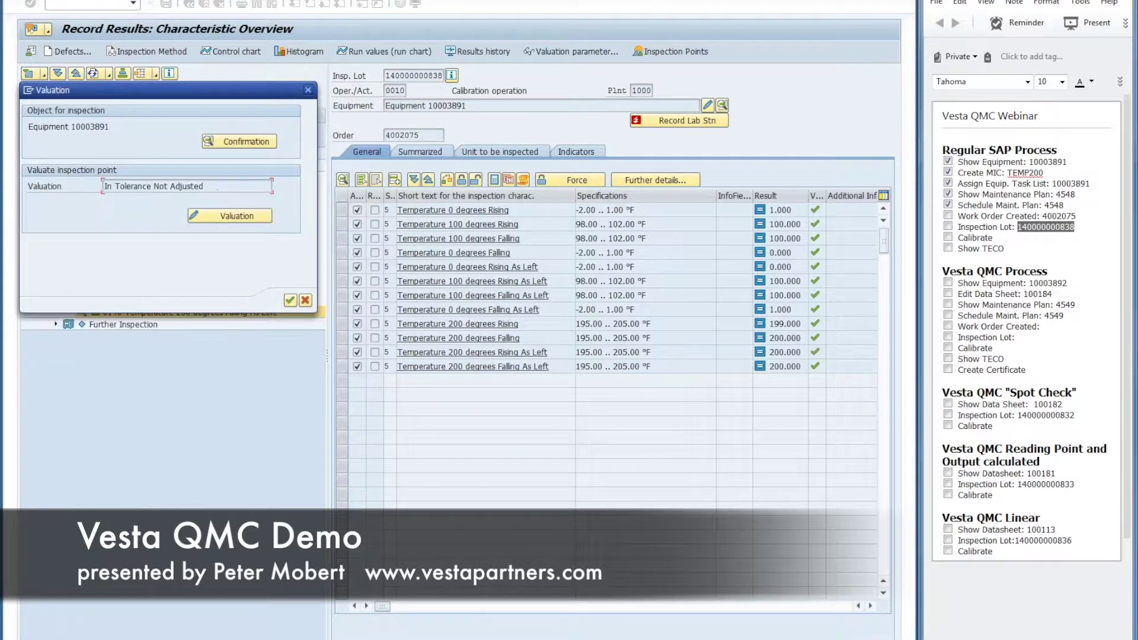
left_click(290, 302)
left_click(230, 261)
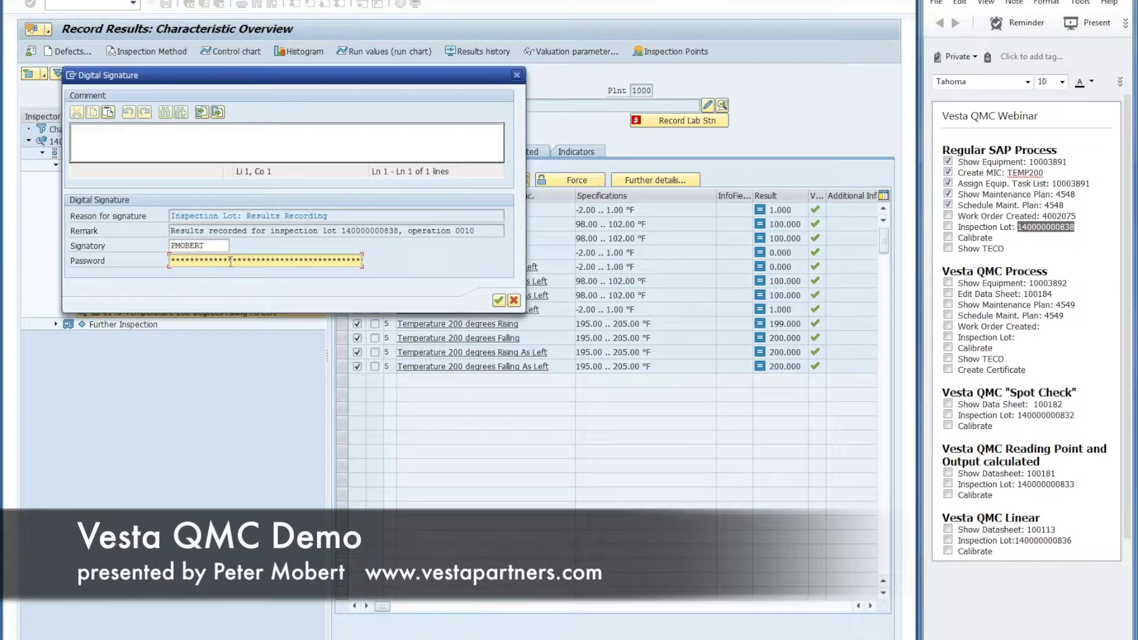
left_click(498, 300)
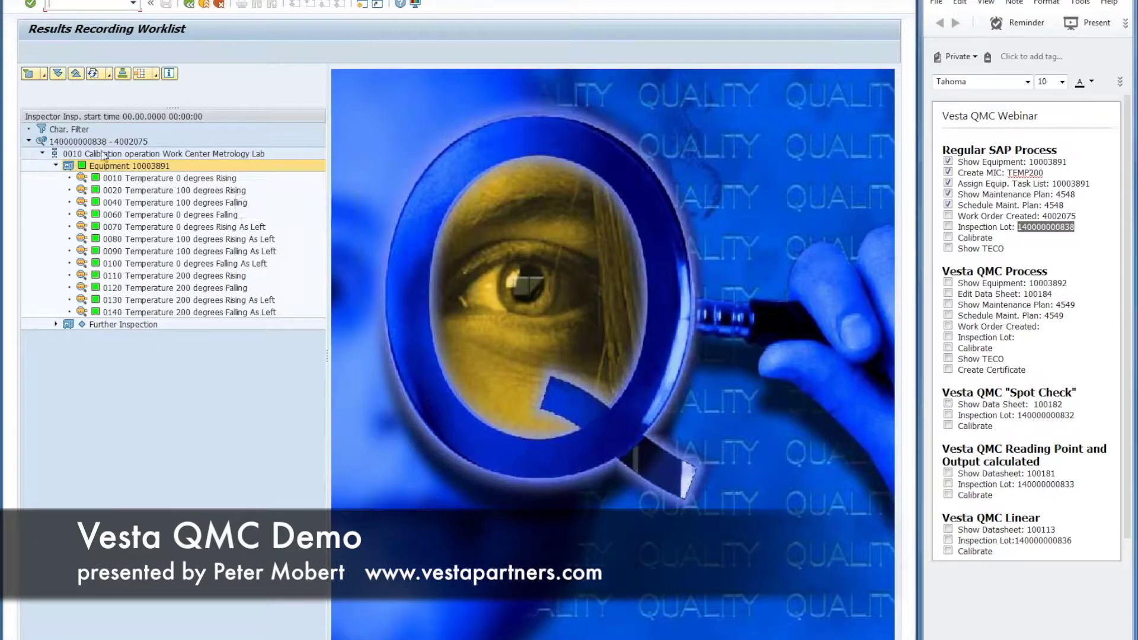
left_click(86, 142)
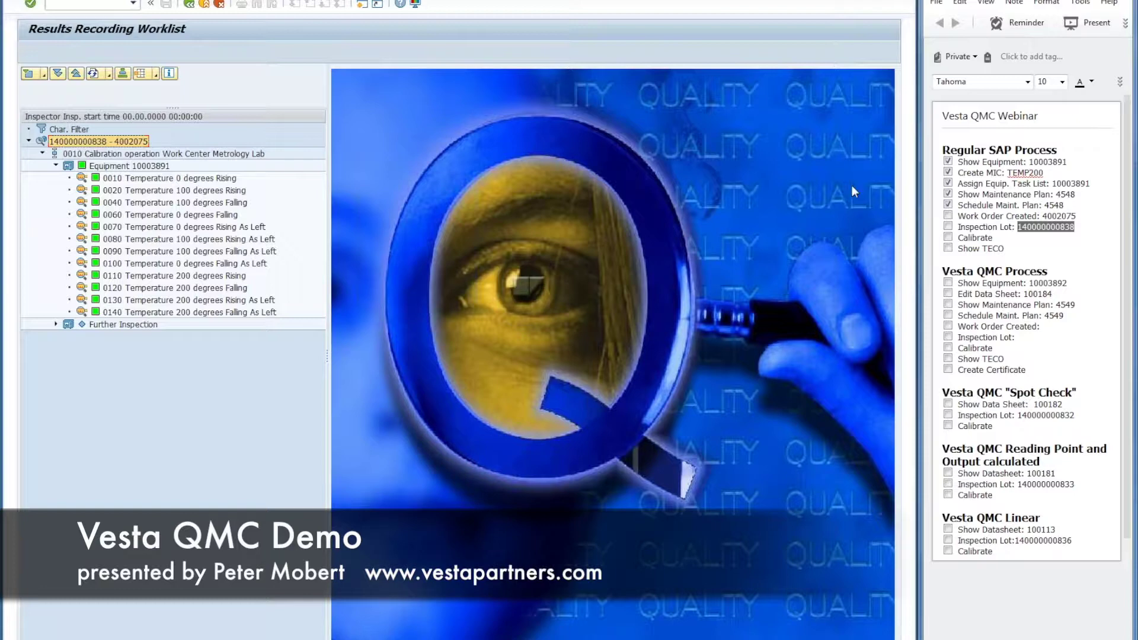
double_click(125, 155)
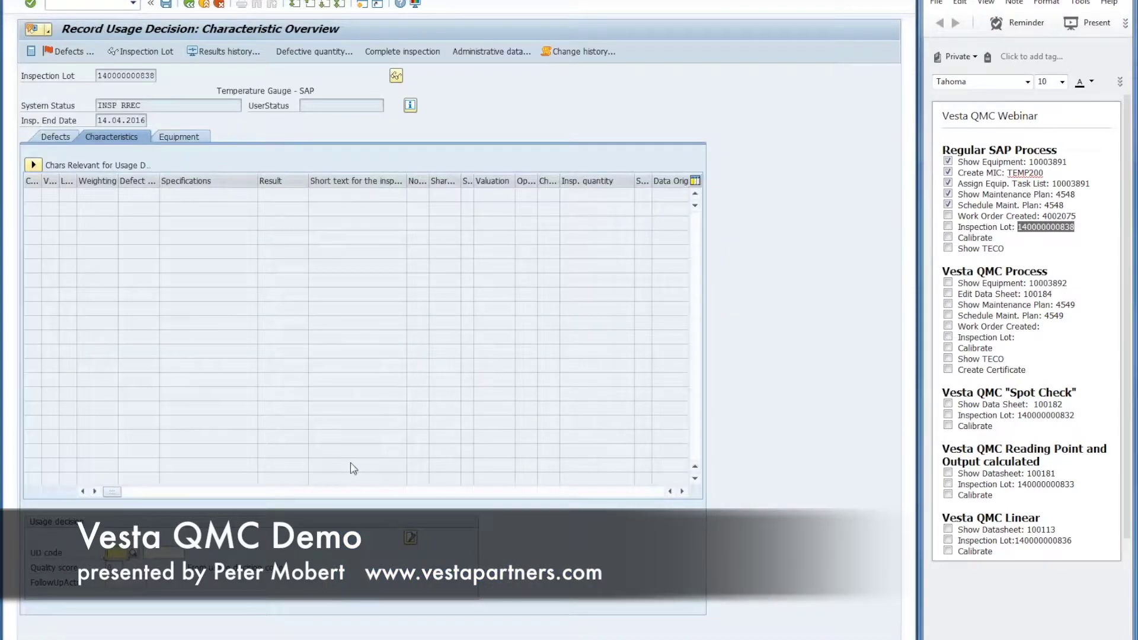
left_click(131, 556)
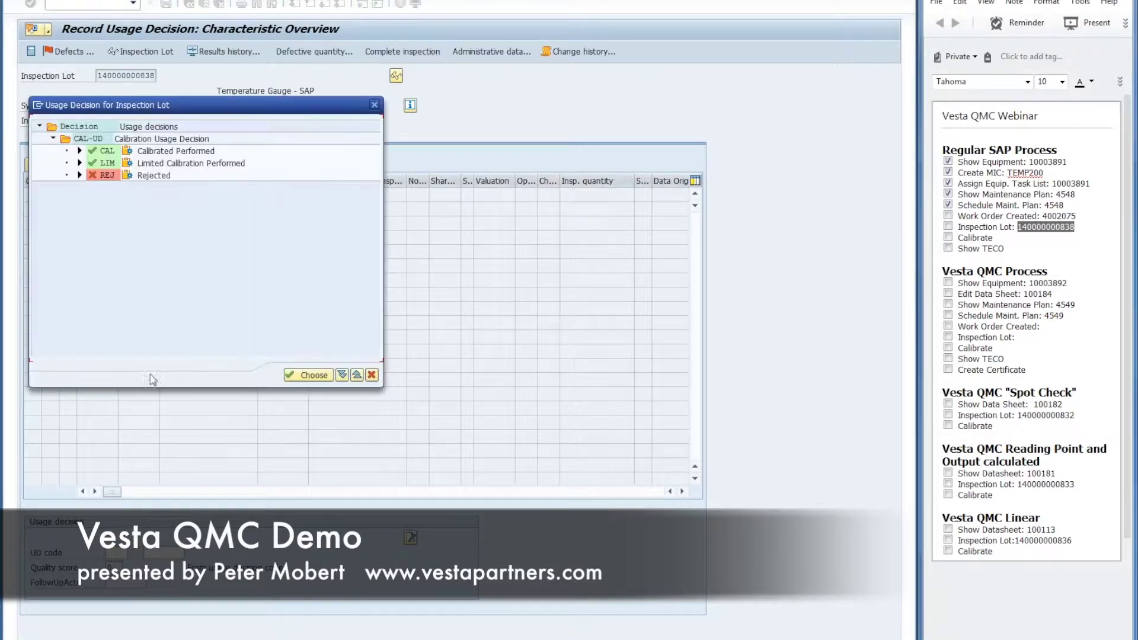
left_click(154, 151)
double_click(153, 154)
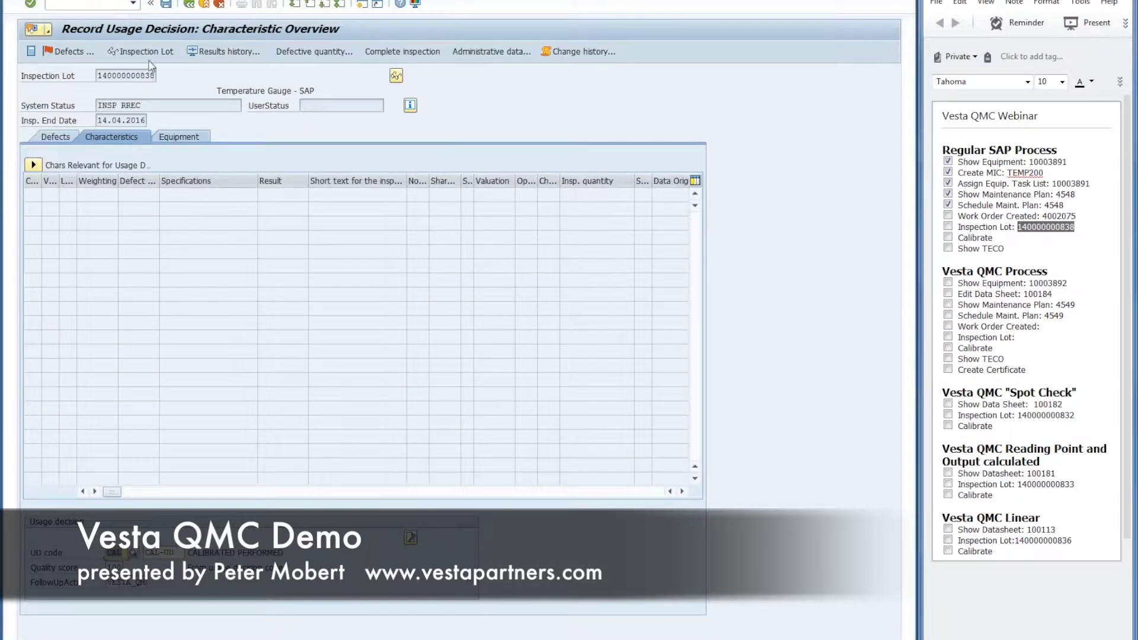
left_click(166, 4)
left_click(200, 259)
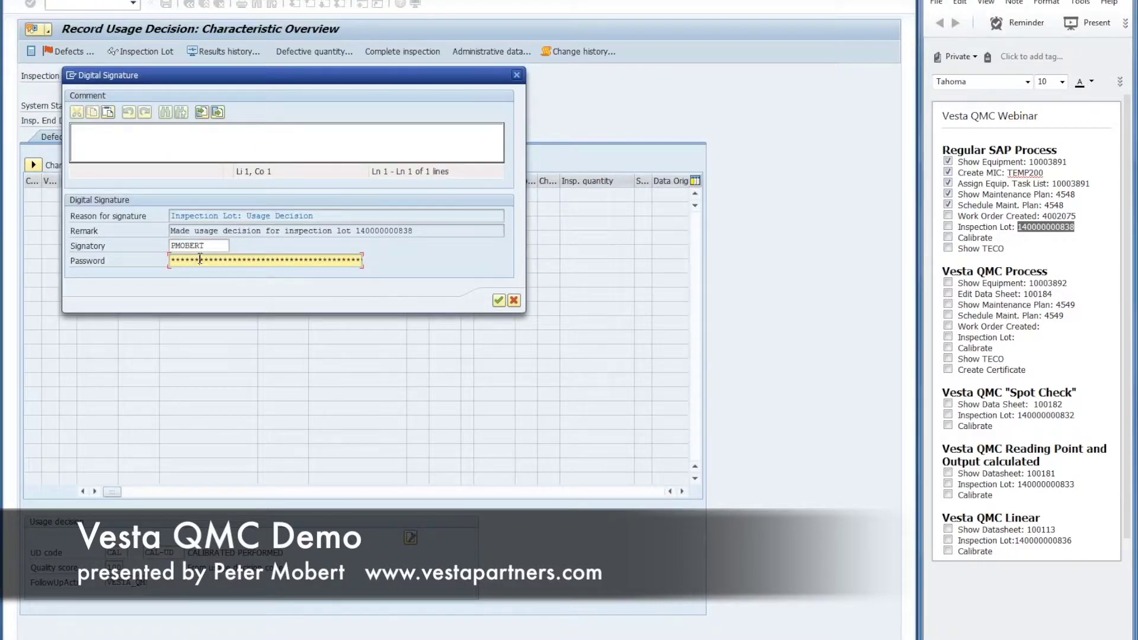
left_click(496, 302)
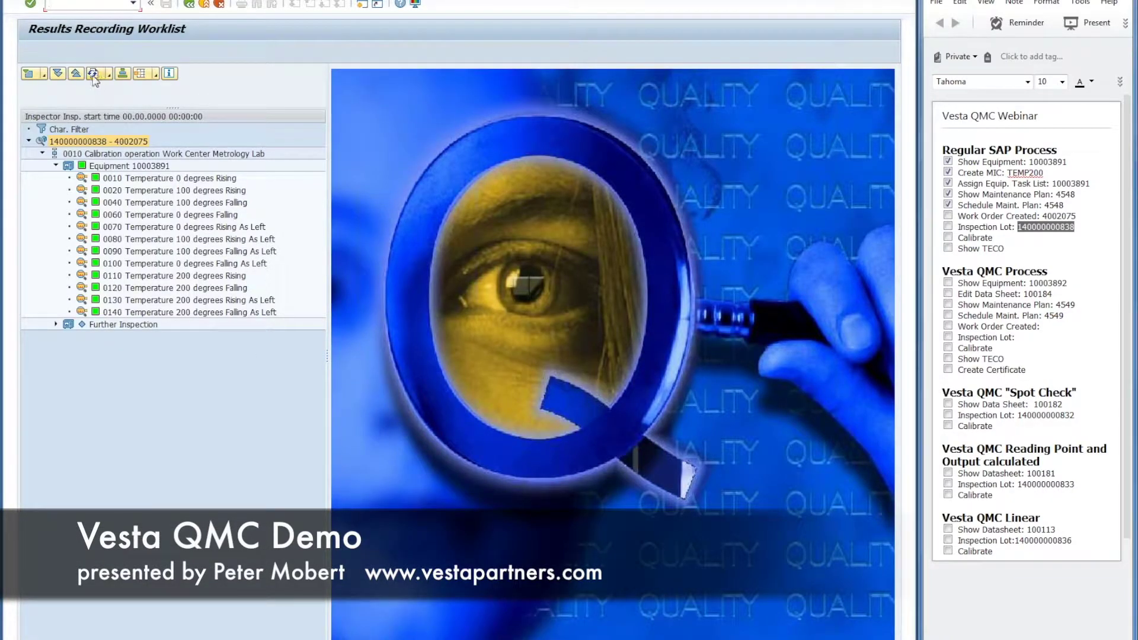
Step: Refresh the worklist, tick Work Order Created and Inspection Lot in the notes, and exit
left_click(93, 74)
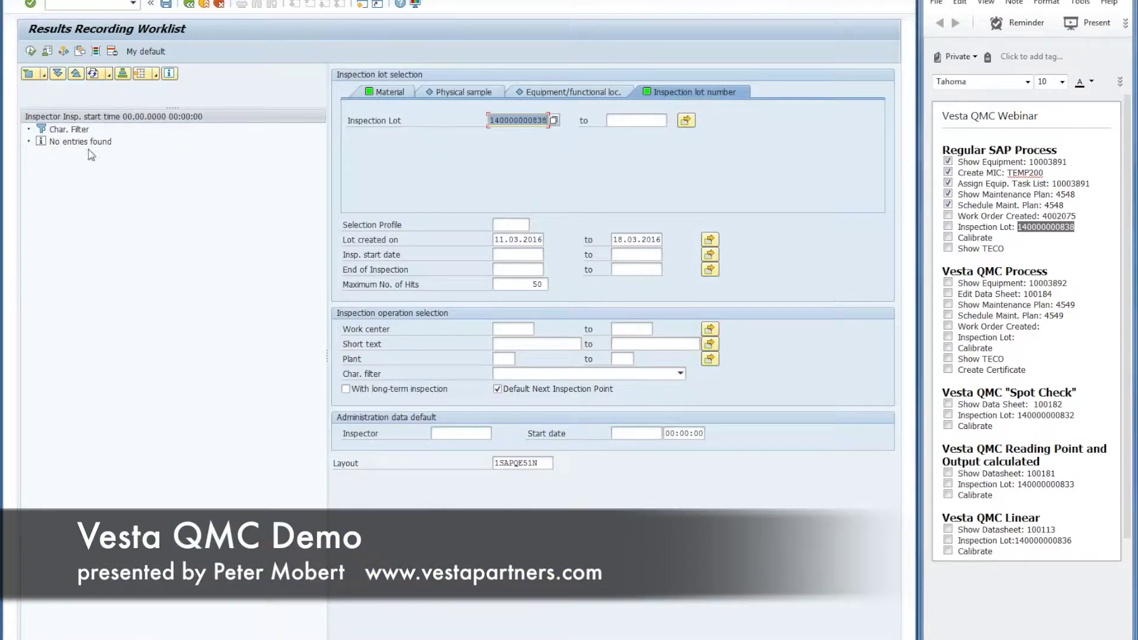
left_click(947, 215)
left_click(948, 226)
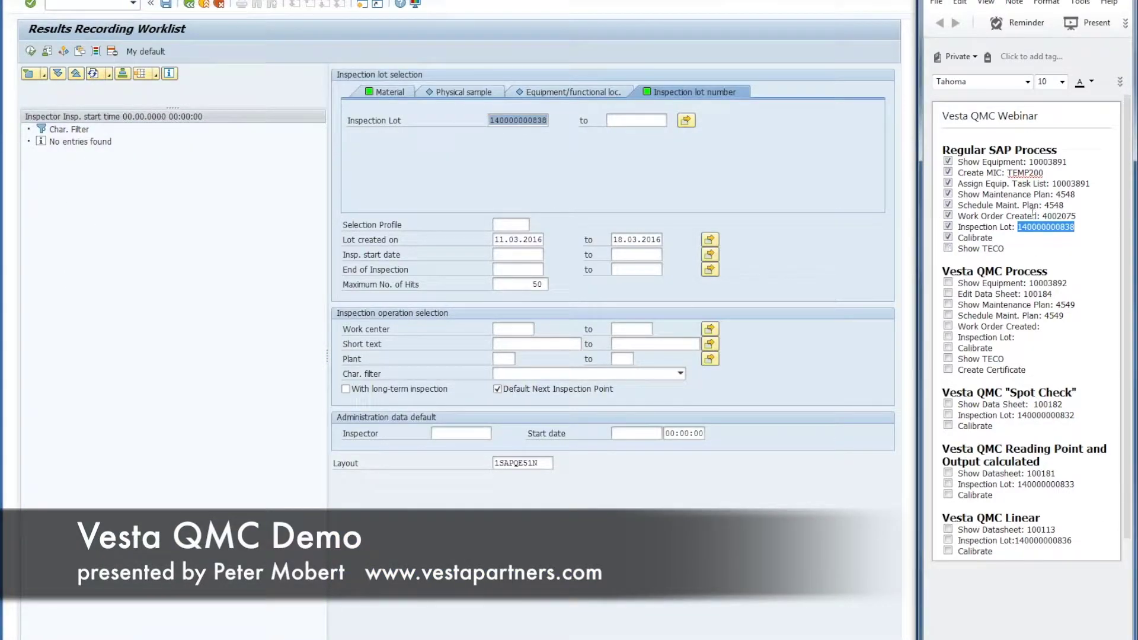
double_click(1058, 216)
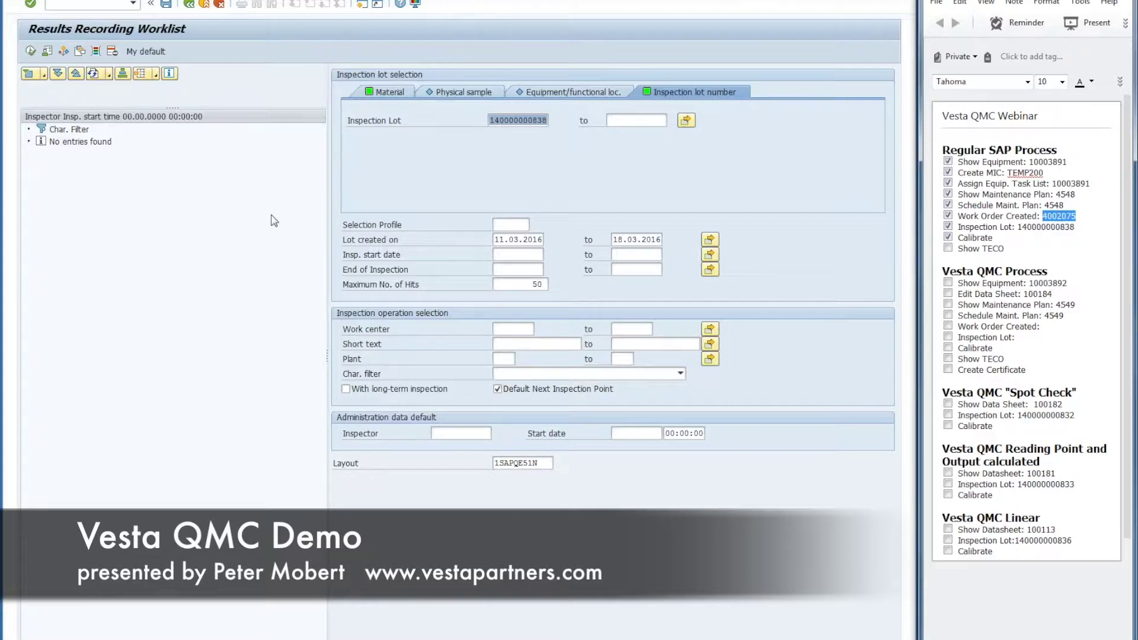
left_click(204, 5)
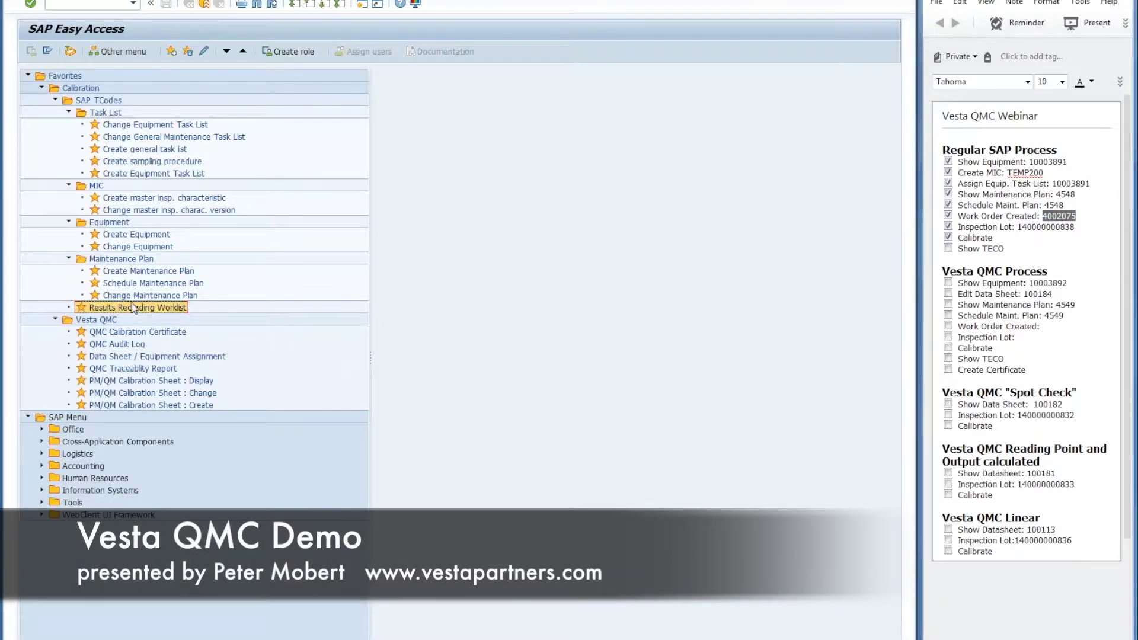
Step: Open order 4002075 with IW32 and check its Technically completed (TECO) status in header data
left_click(76, 4)
type("iw32")
key("Return")
left_click(63, 53)
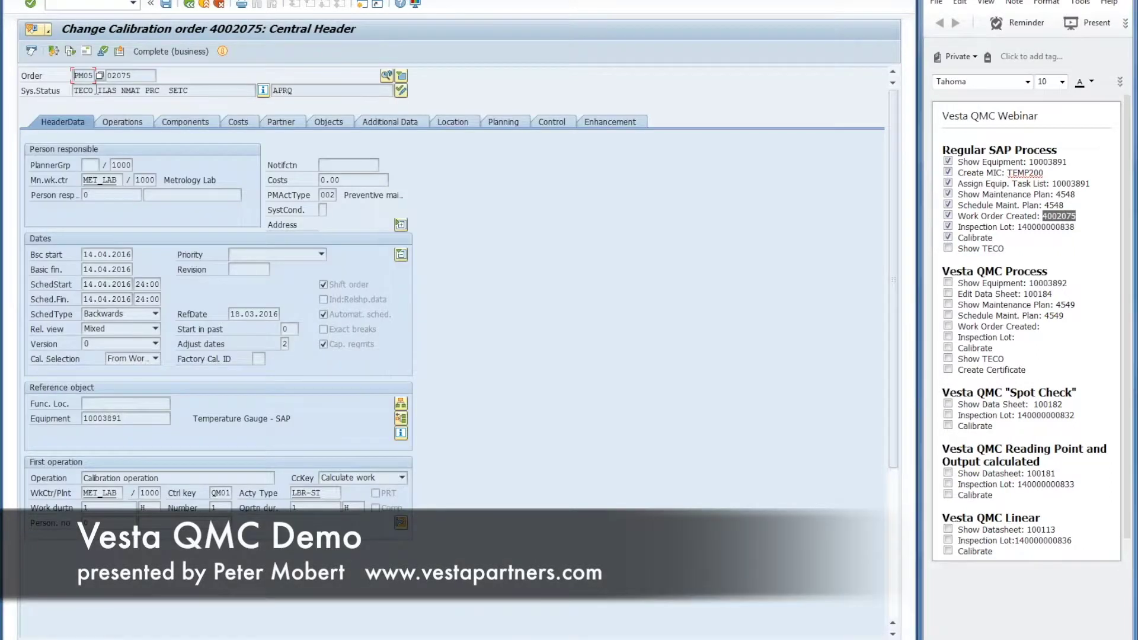
left_click(263, 91)
left_click_drag(151, 167, 65, 166)
left_click(189, 5)
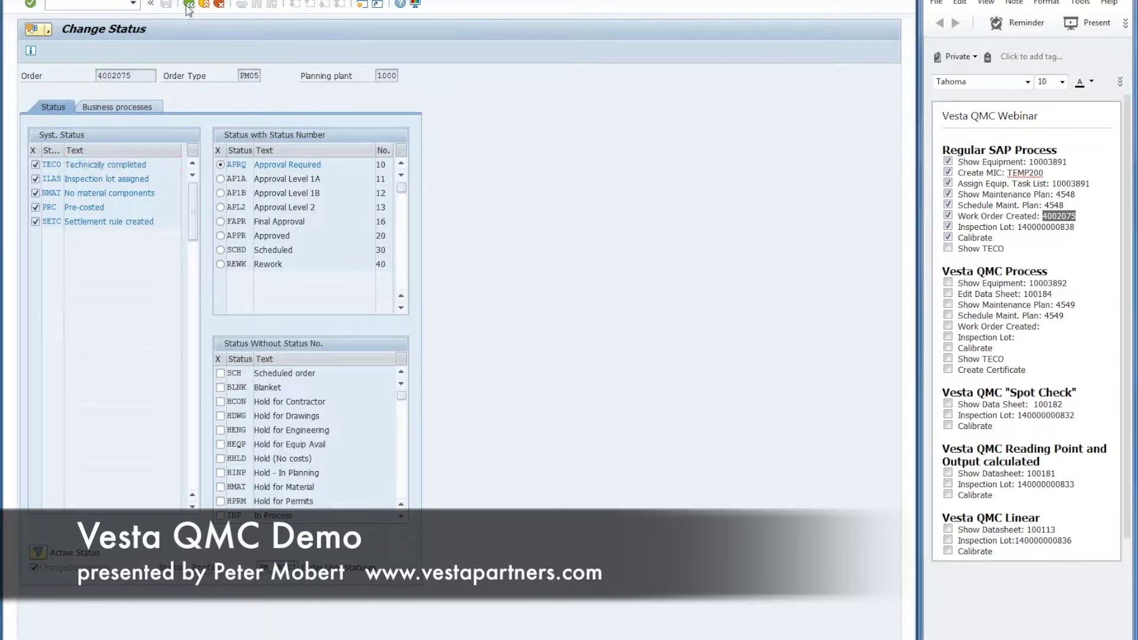
left_click(387, 76)
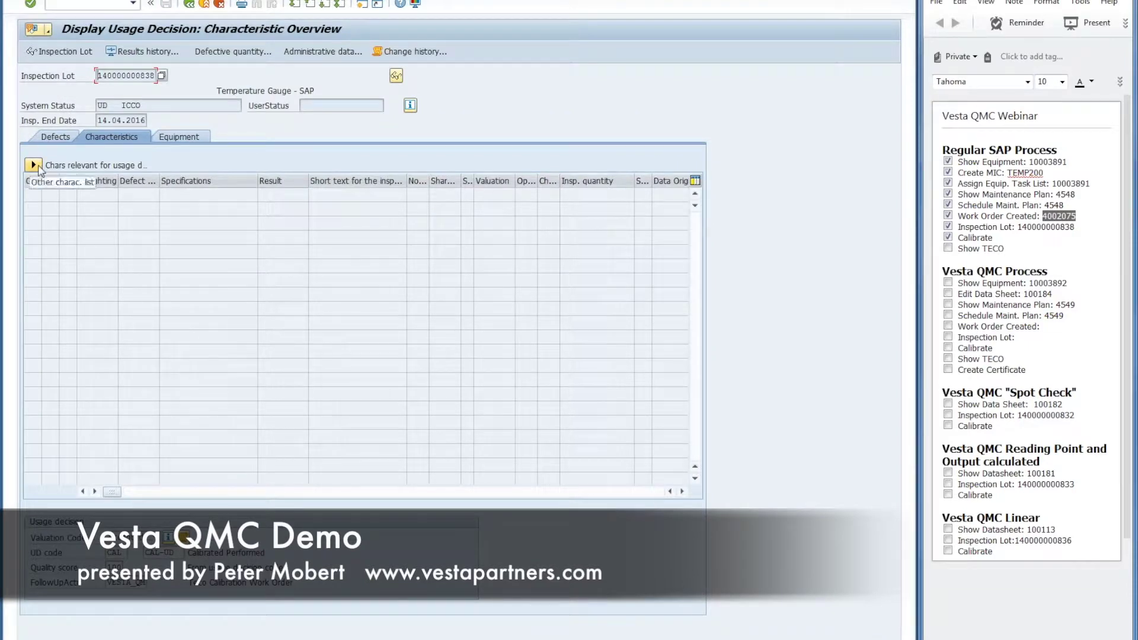
Step: List all characteristics in the lot's usage decision, then go back to order 4002075
left_click(36, 165)
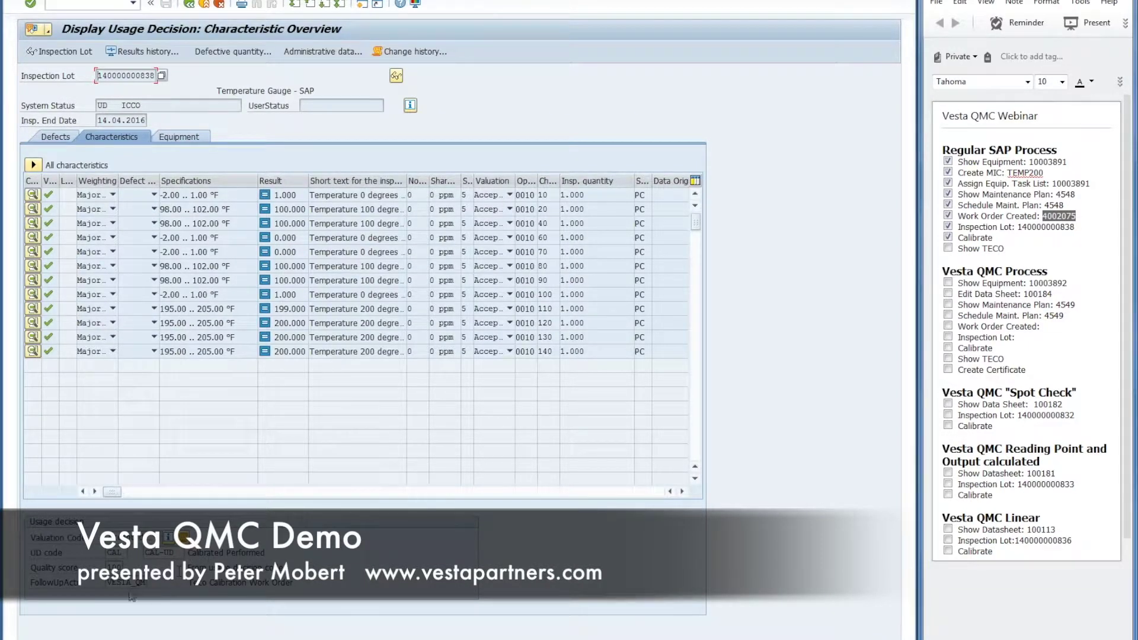
left_click(113, 567)
left_click(191, 4)
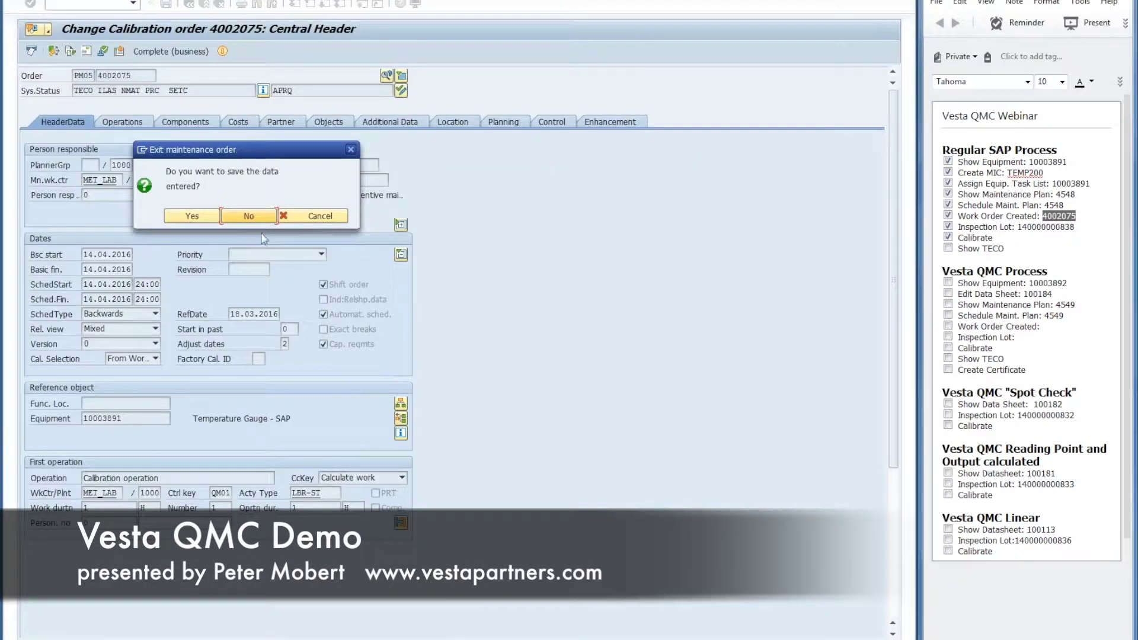
Step: Exit order 4002075 without saving to Easy Access and tick Show TECO in the notes
left_click(249, 217)
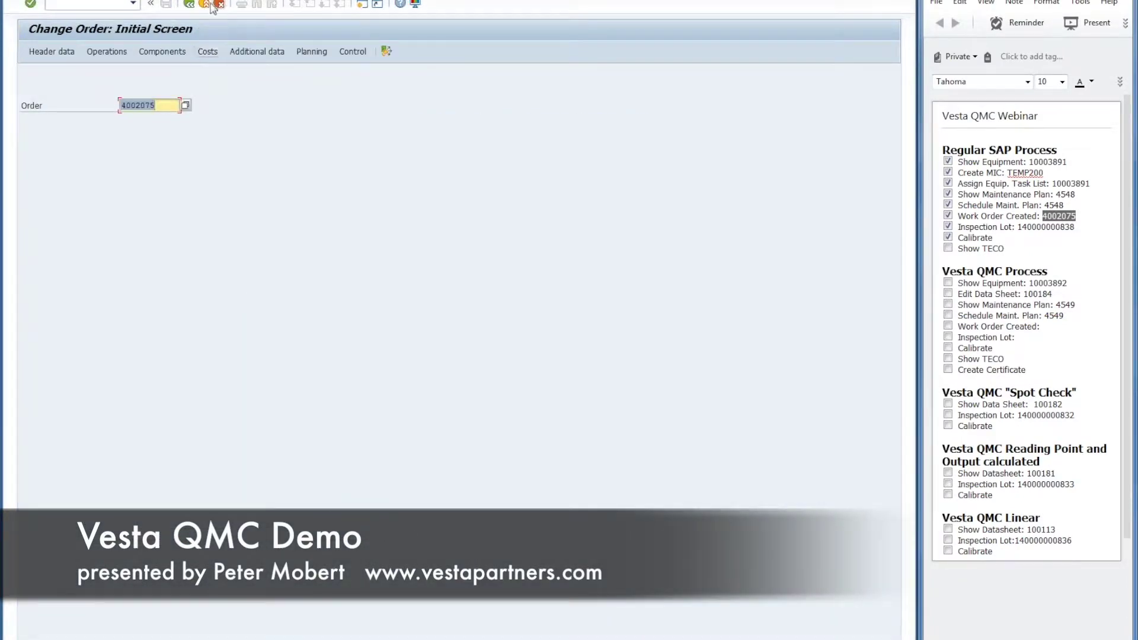
left_click(208, 4)
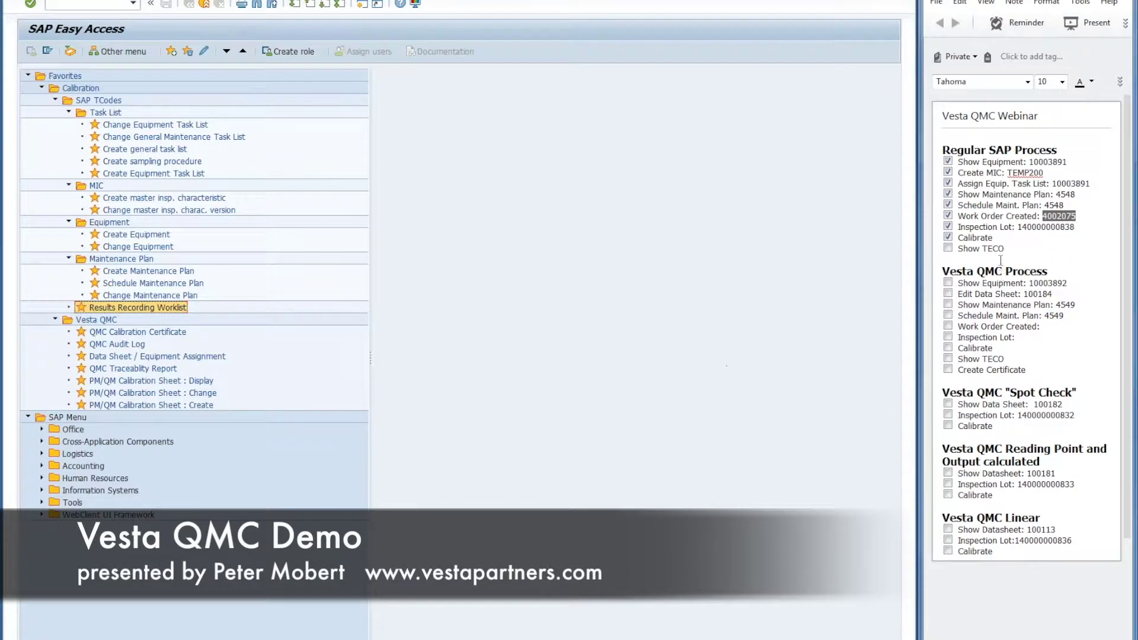
left_click(949, 249)
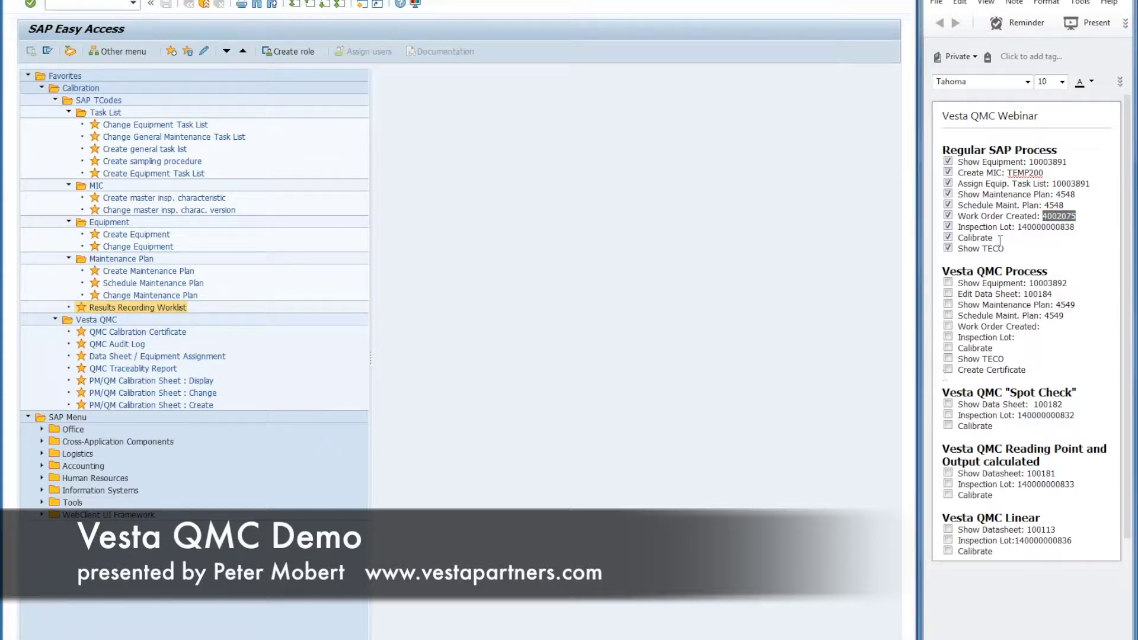
Step: Open equipment 10003892 in the Change Equipment transaction
double_click(1065, 283)
key("ctrl+c")
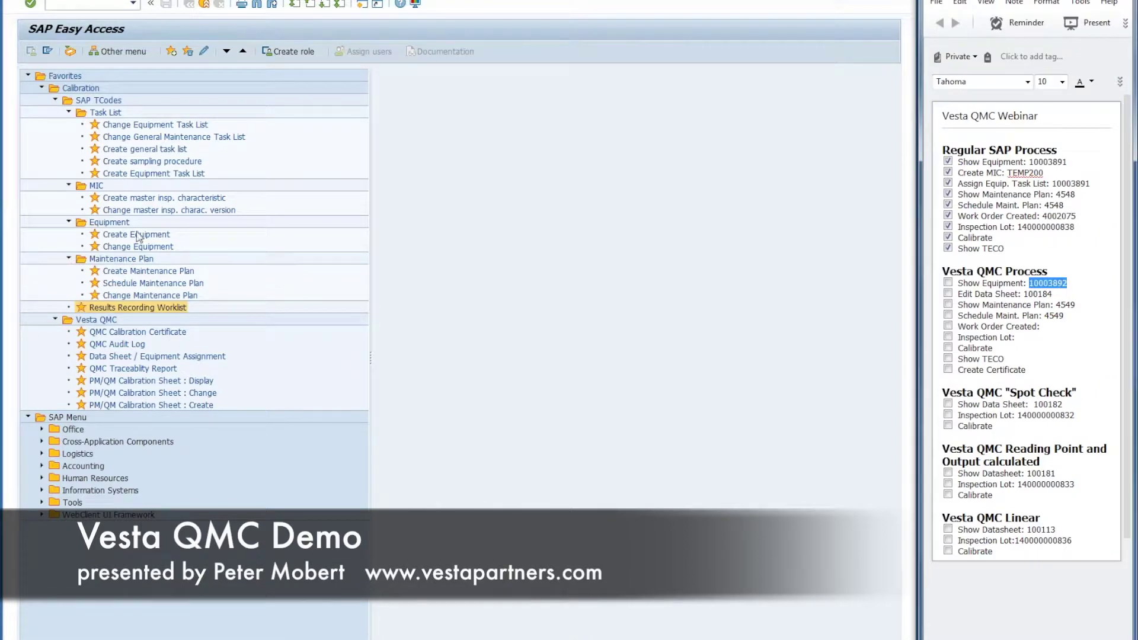
left_click(132, 249)
double_click(131, 249)
key("ctrl+v")
key("Return")
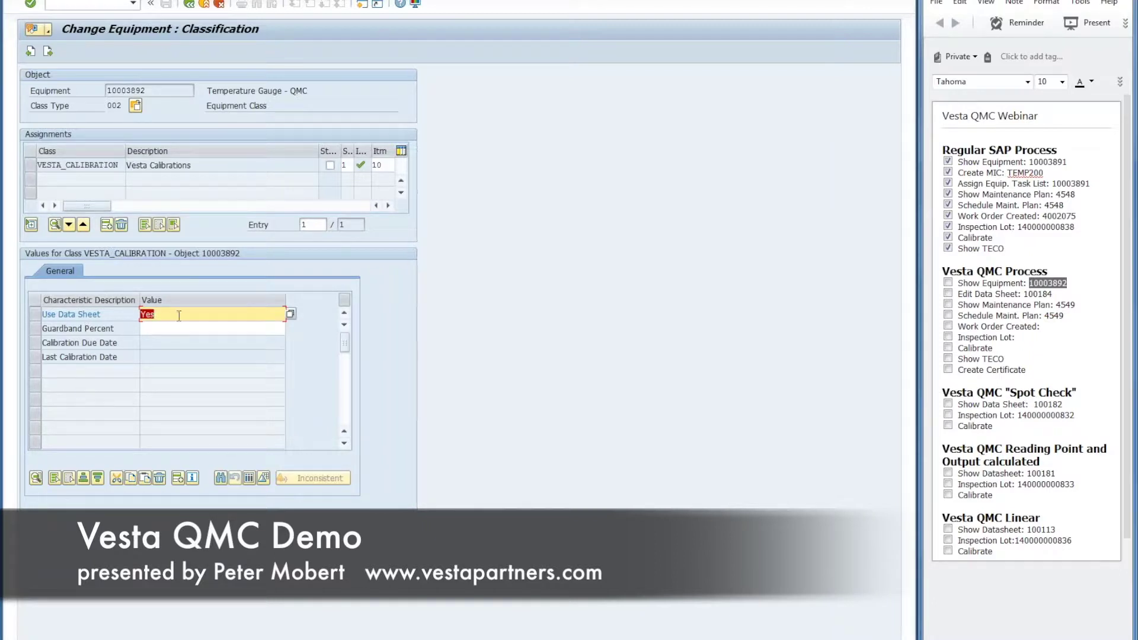
Step: Confirm Use Data Sheet is Yes on Calibration Specifications, then back out of the equipment record
left_click(189, 6)
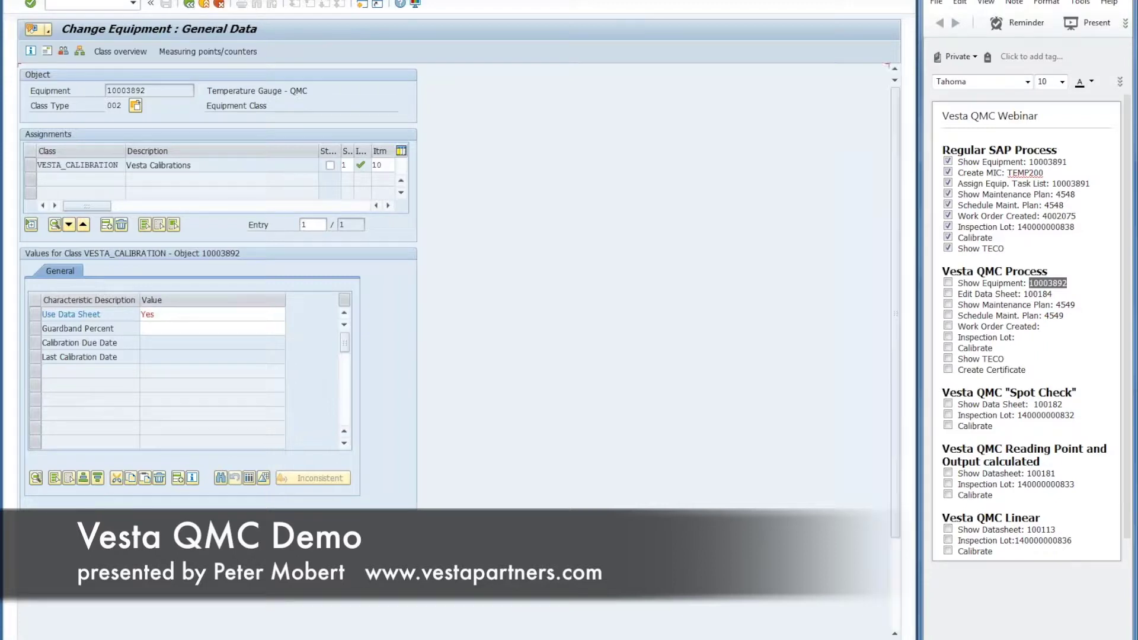
left_click(185, 137)
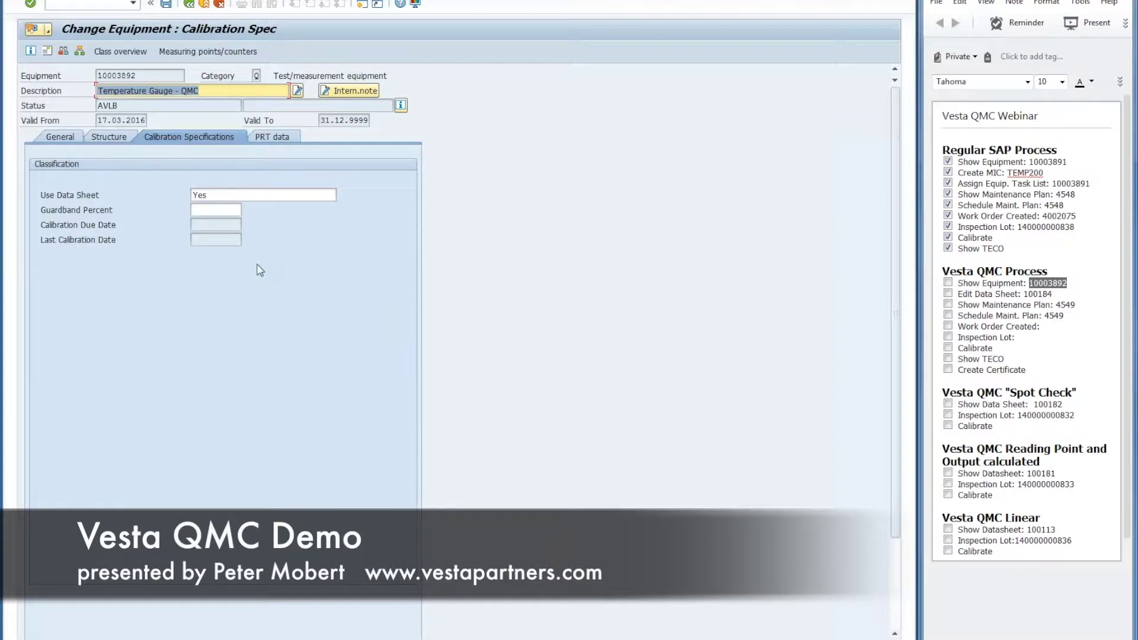
left_click(188, 6)
left_click(188, 6)
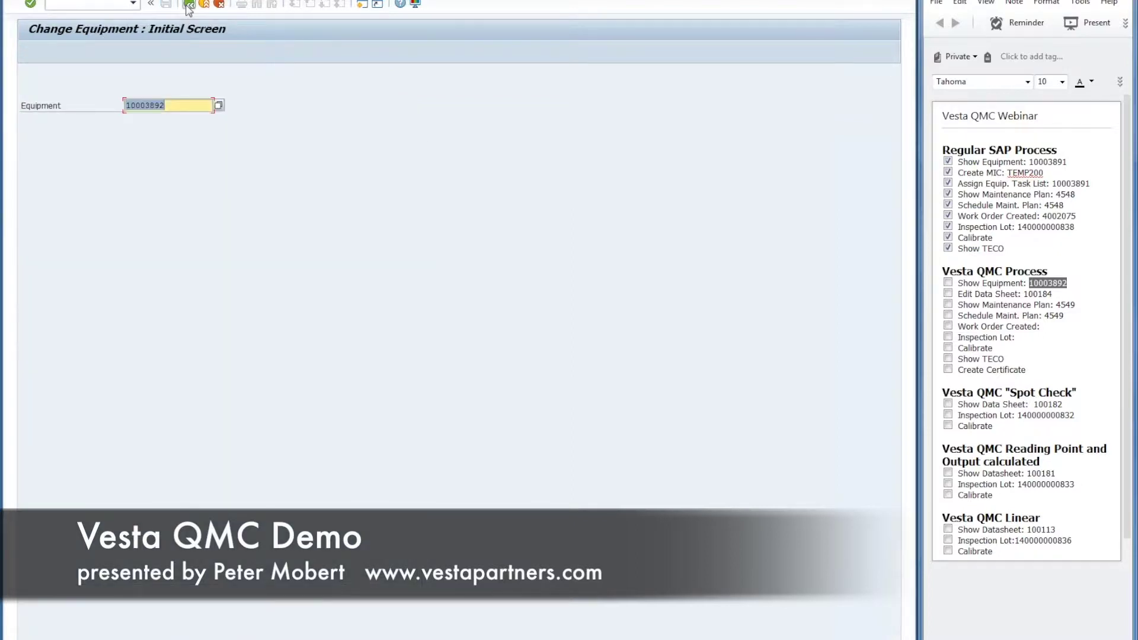
Step: Open data sheet 100184 in PM/QM Calibration Sheet : Change
double_click(1041, 294)
key("ctrl+c")
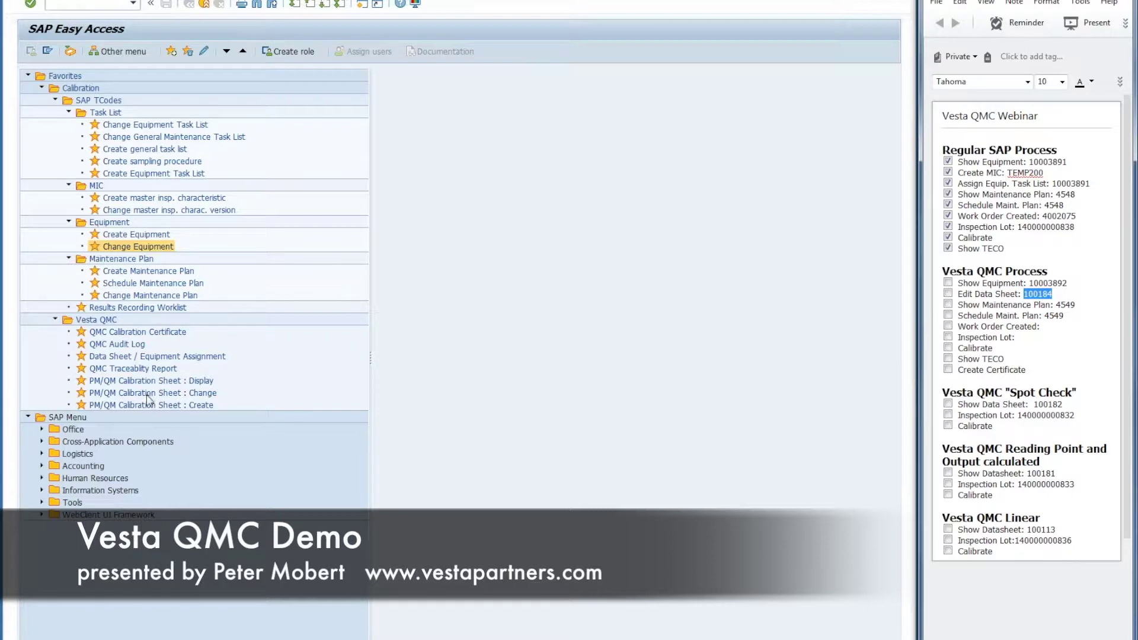
left_click(143, 395)
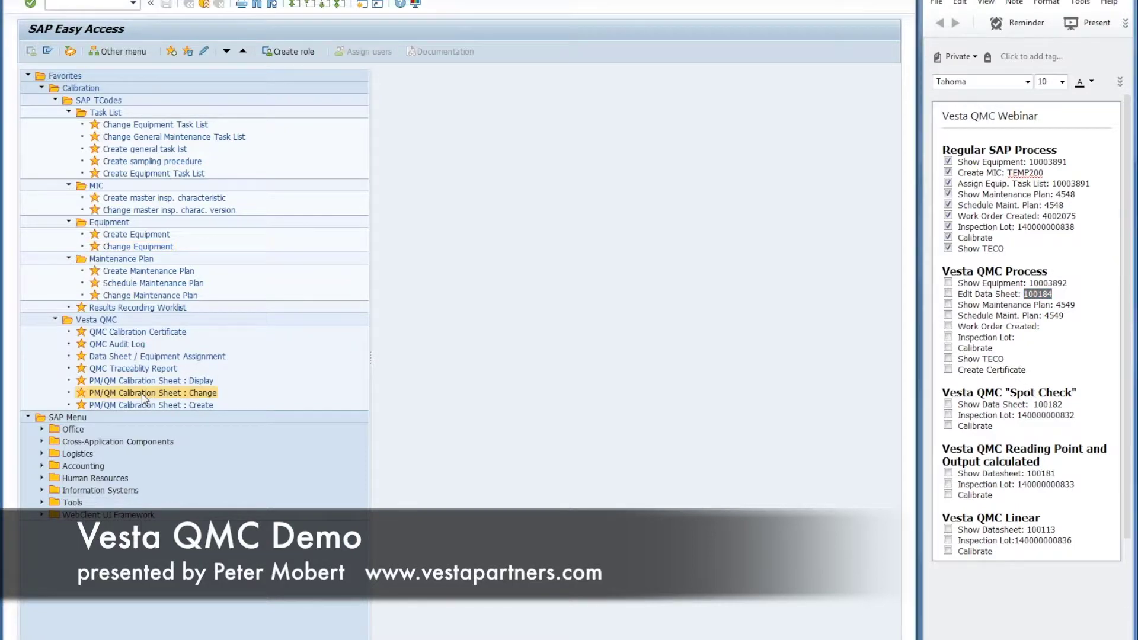
double_click(142, 395)
key("ctrl+v")
key("Return")
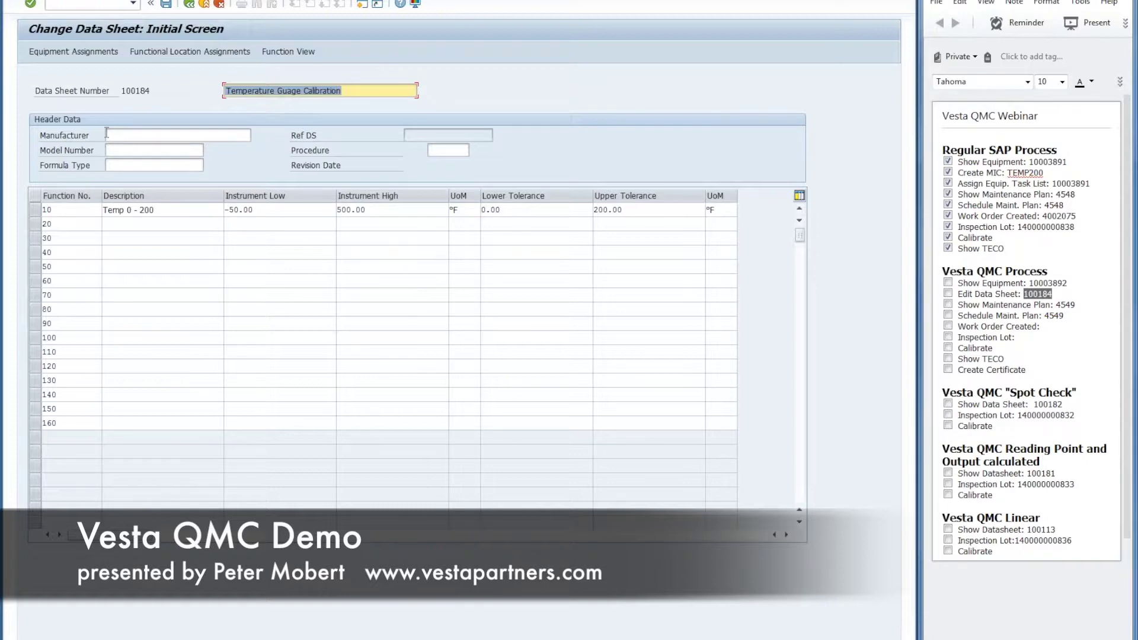
Step: Review the data sheet header fields and the Procedure list without choosing a procedure
left_click(158, 139)
left_click(155, 150)
left_click(153, 167)
left_click(144, 134)
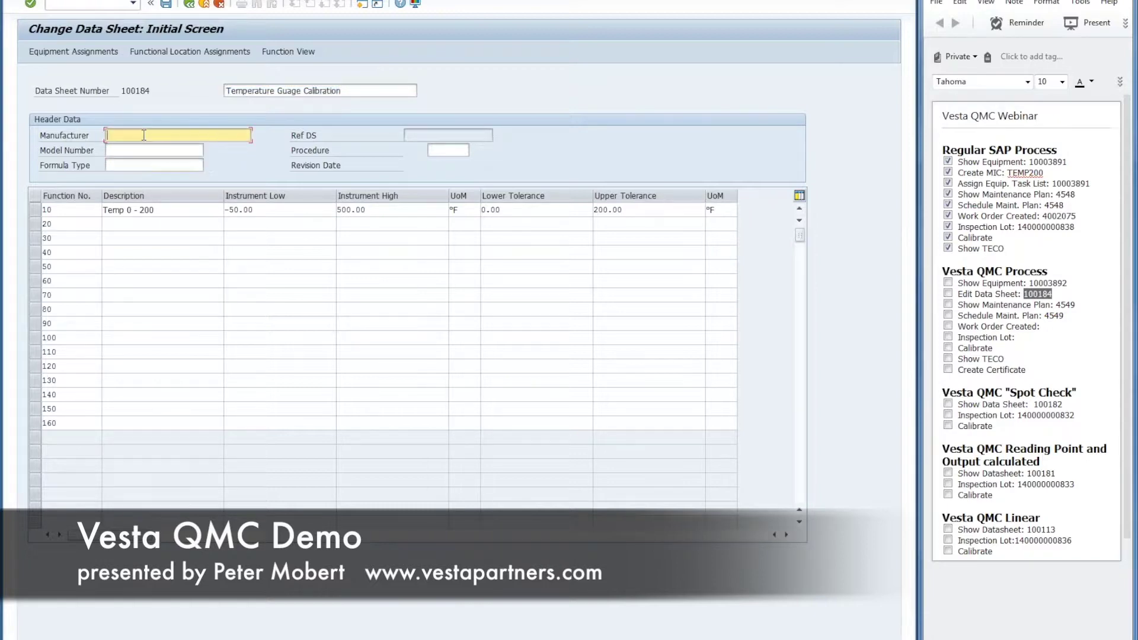
left_click(434, 151)
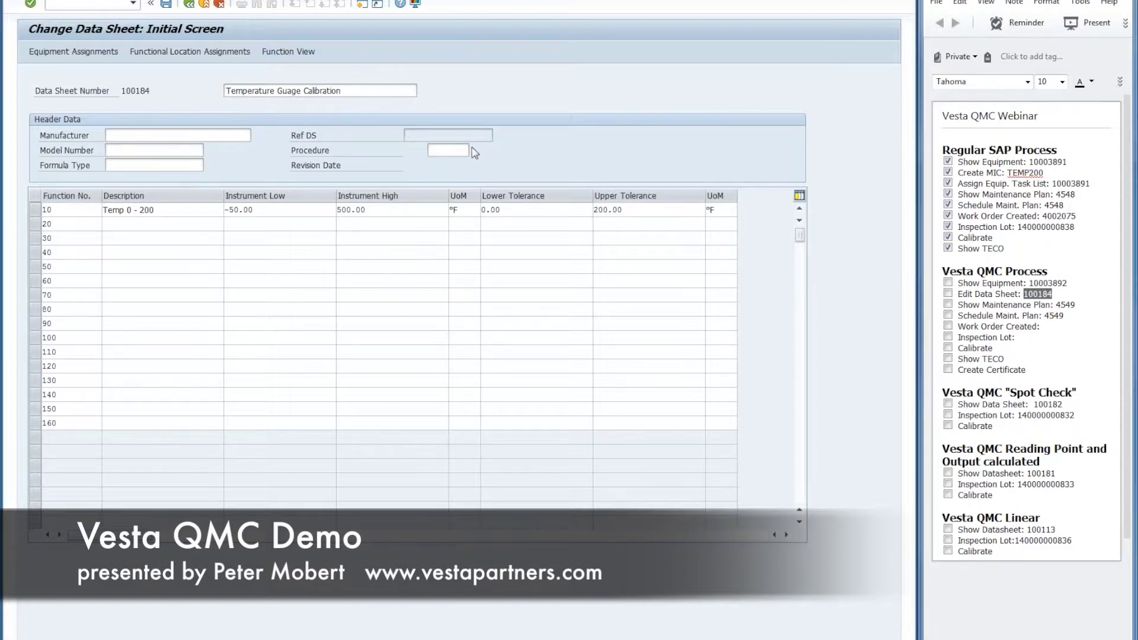
left_click(474, 150)
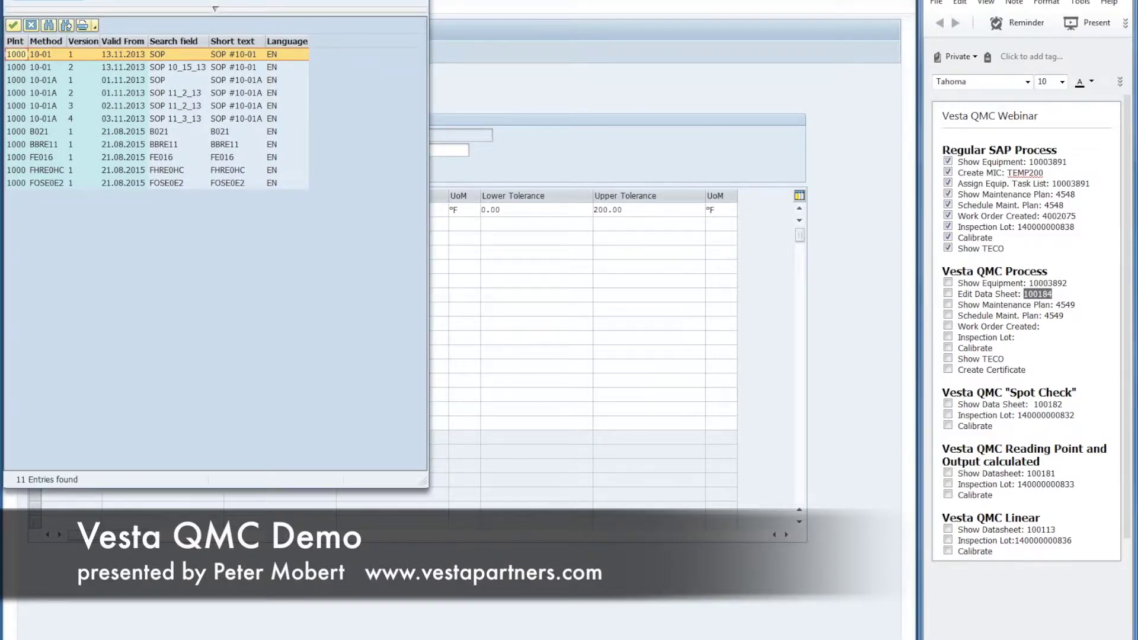
key("Escape")
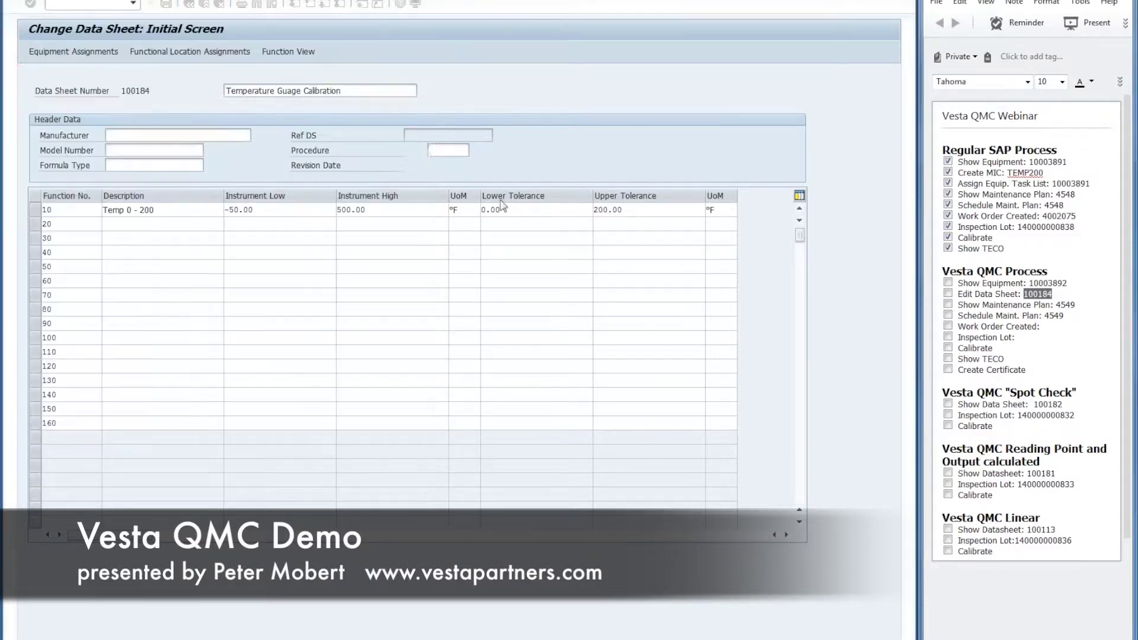
Step: Confirm equipment 10003892 under Equipment Assignments, then return to the data sheet
left_click(76, 52)
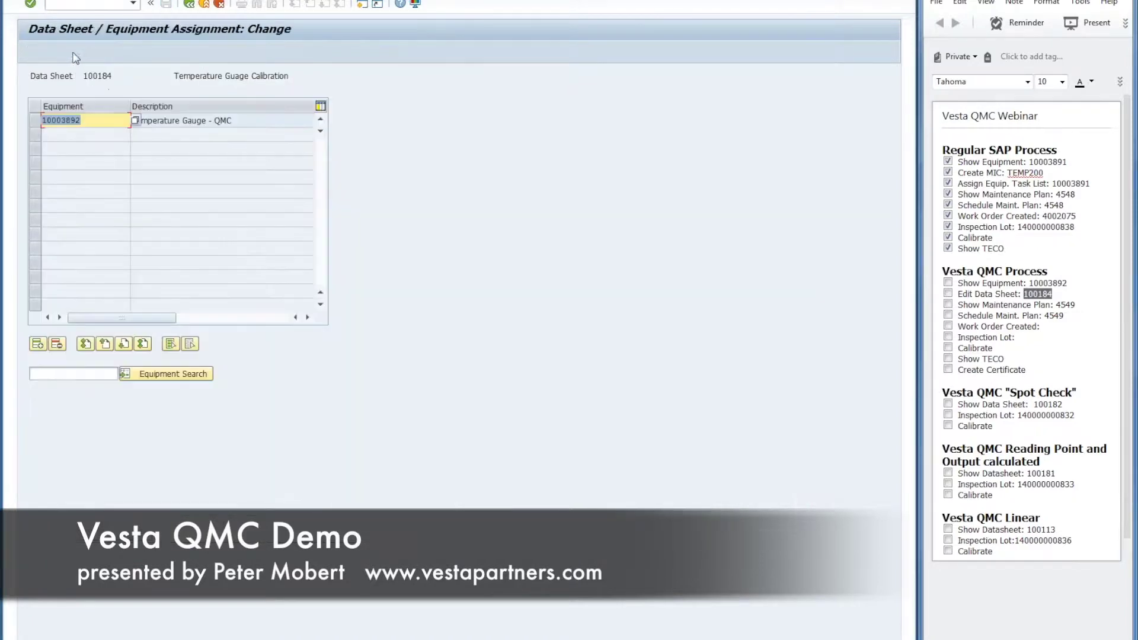
double_click(1055, 284)
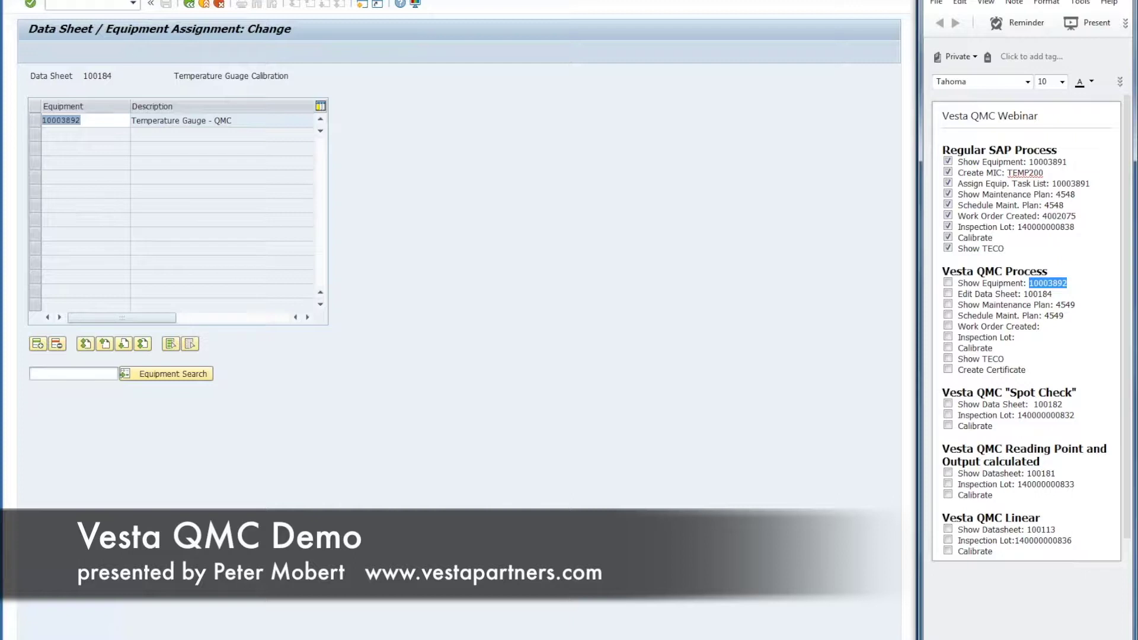
left_click(189, 4)
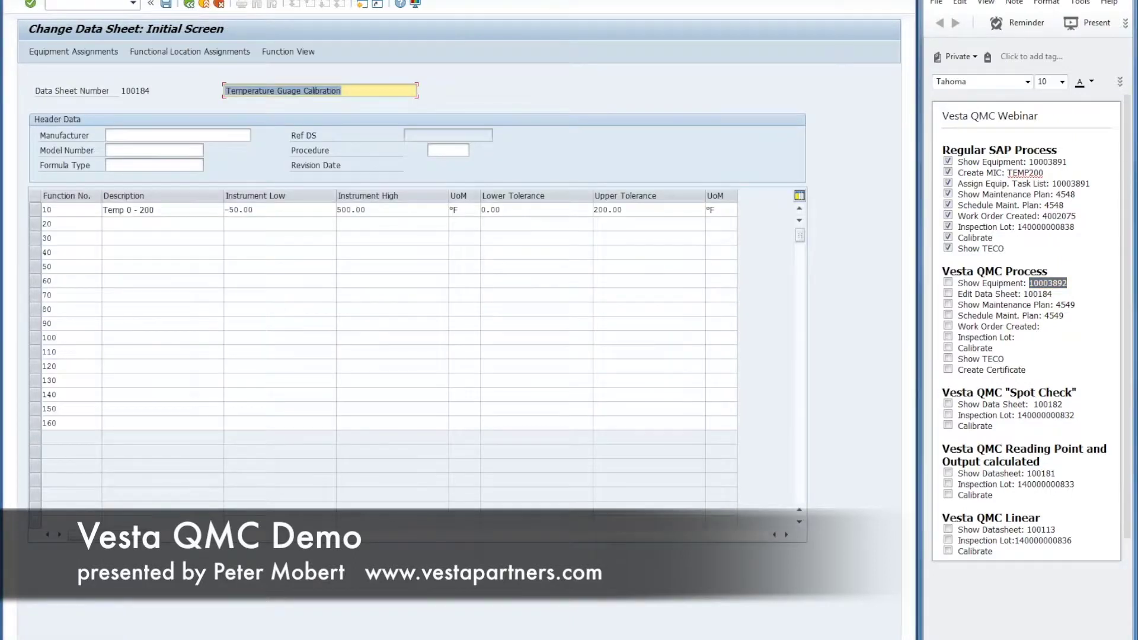
Step: Select function 10, Temp 0 - 200, and open its Function View
left_click(64, 210)
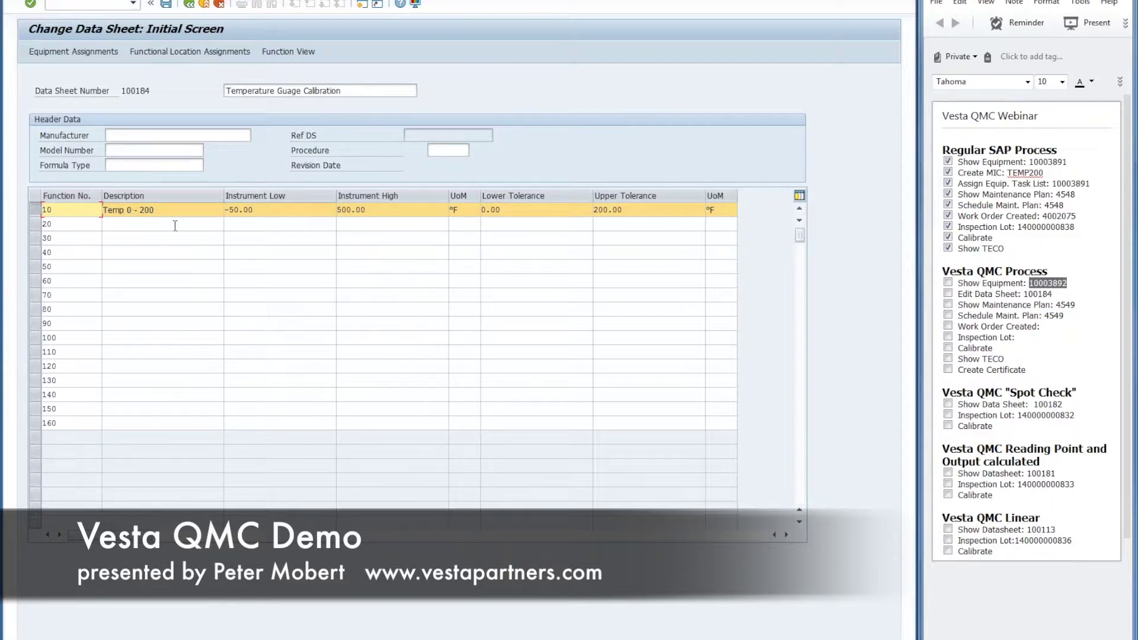
left_click(140, 224)
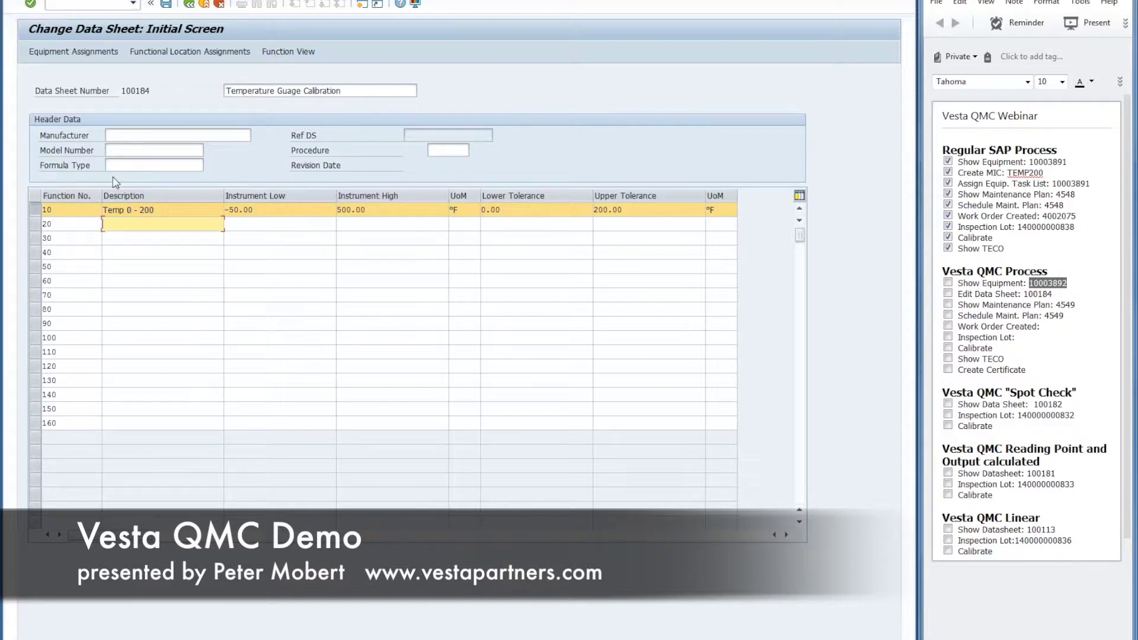
left_click(298, 53)
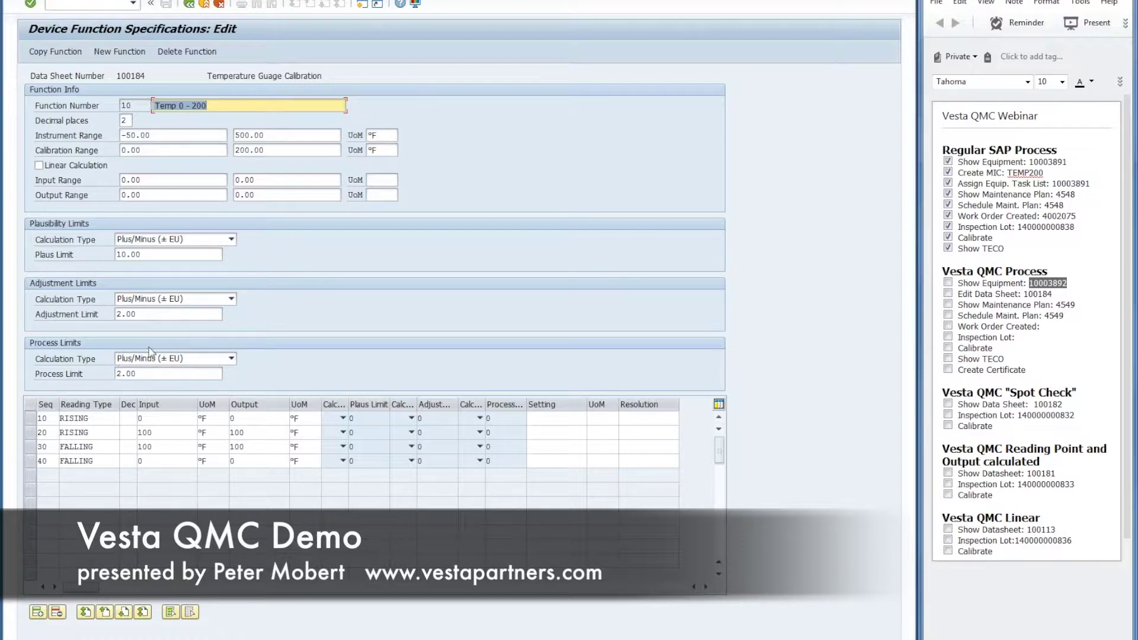
Step: Check function 10's Plus/Minus process-limit calculation type and select the first reading row
left_click(231, 359)
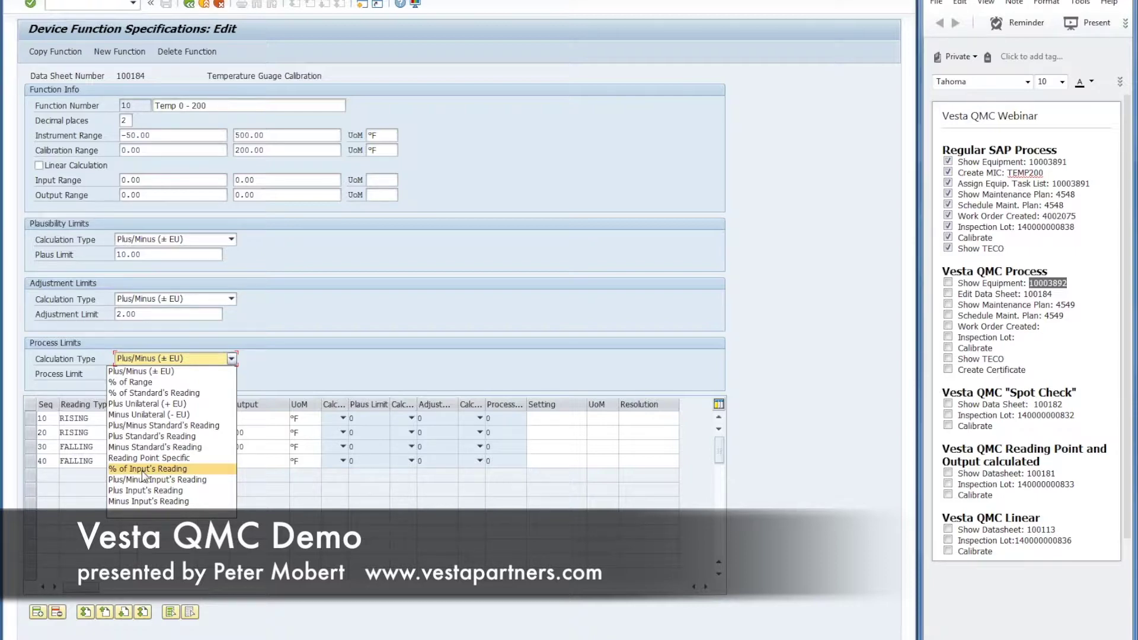
left_click(295, 373)
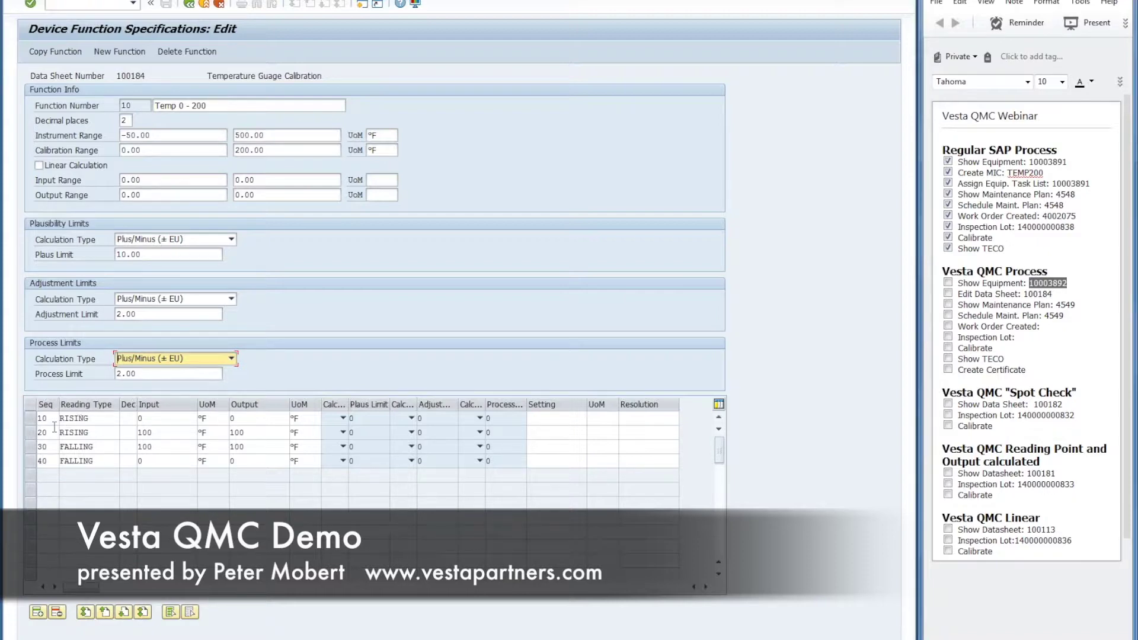
left_click(29, 419)
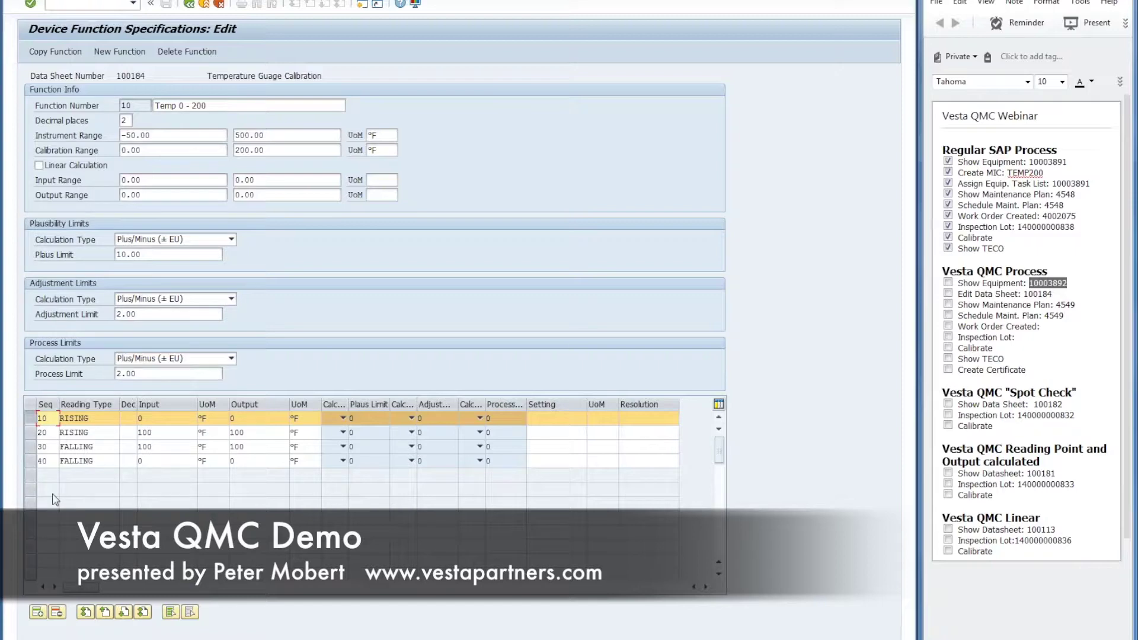
Step: Add reading Seq 21 RISING with input and output 200 °F
left_click(37, 614)
left_click(81, 418)
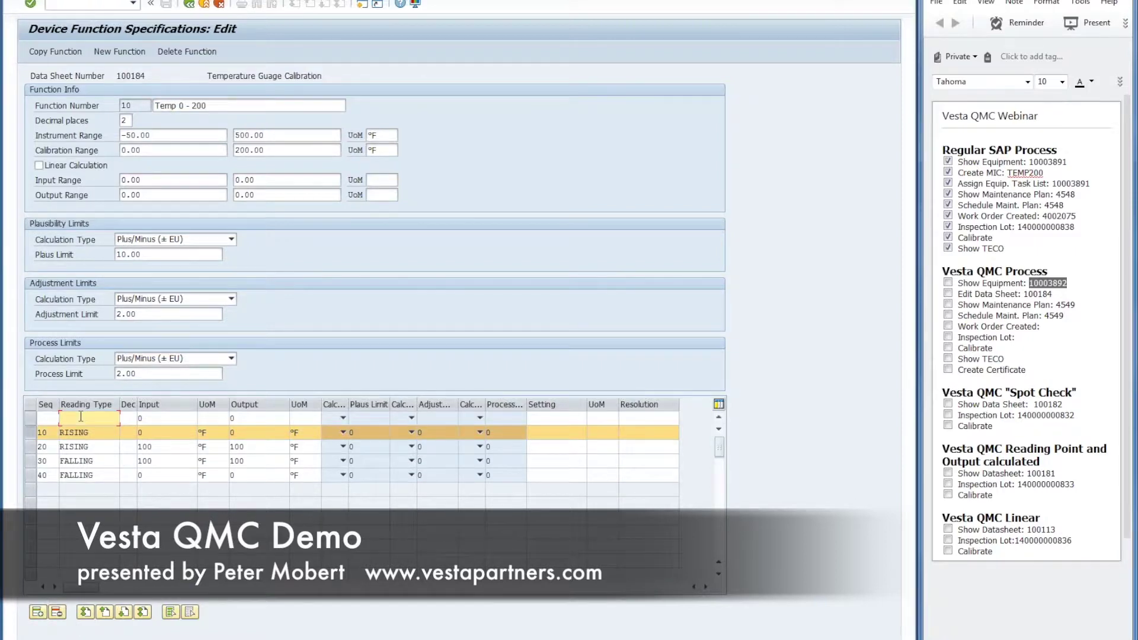
type("rising")
left_click(166, 418)
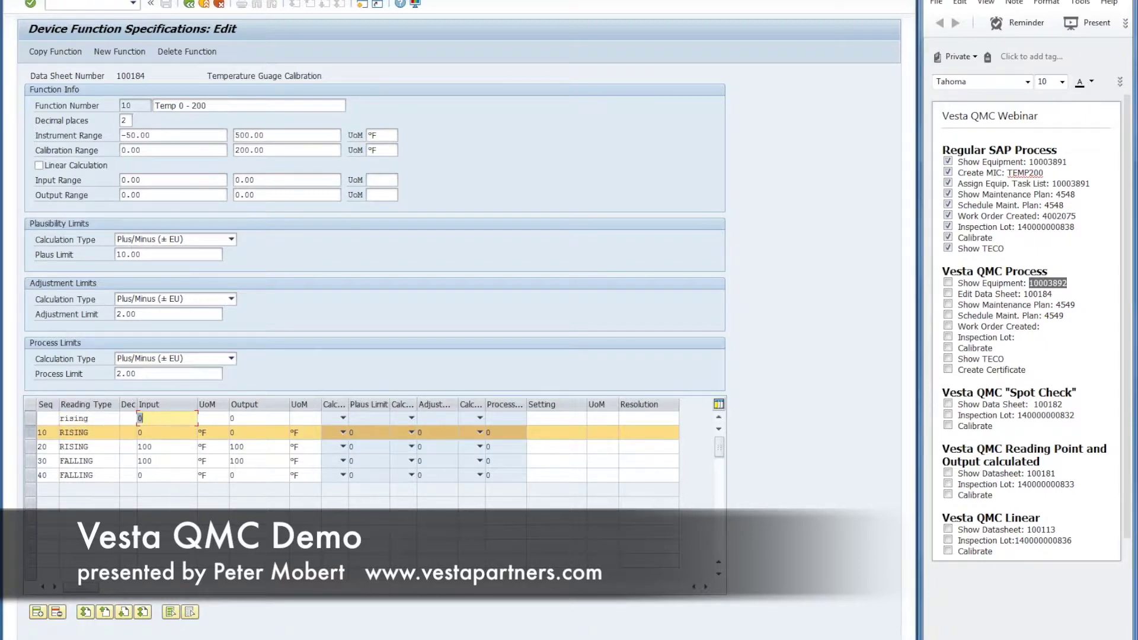
type("200")
key("Tab")
key("space")
key("Down")
key("Return")
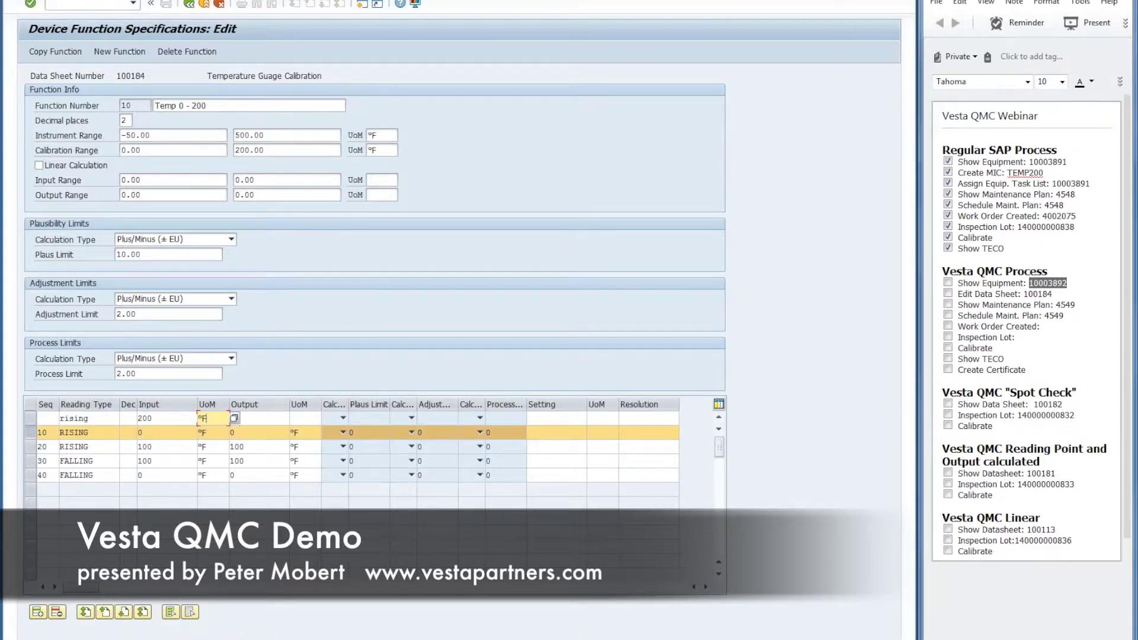
key("Tab")
type("200")
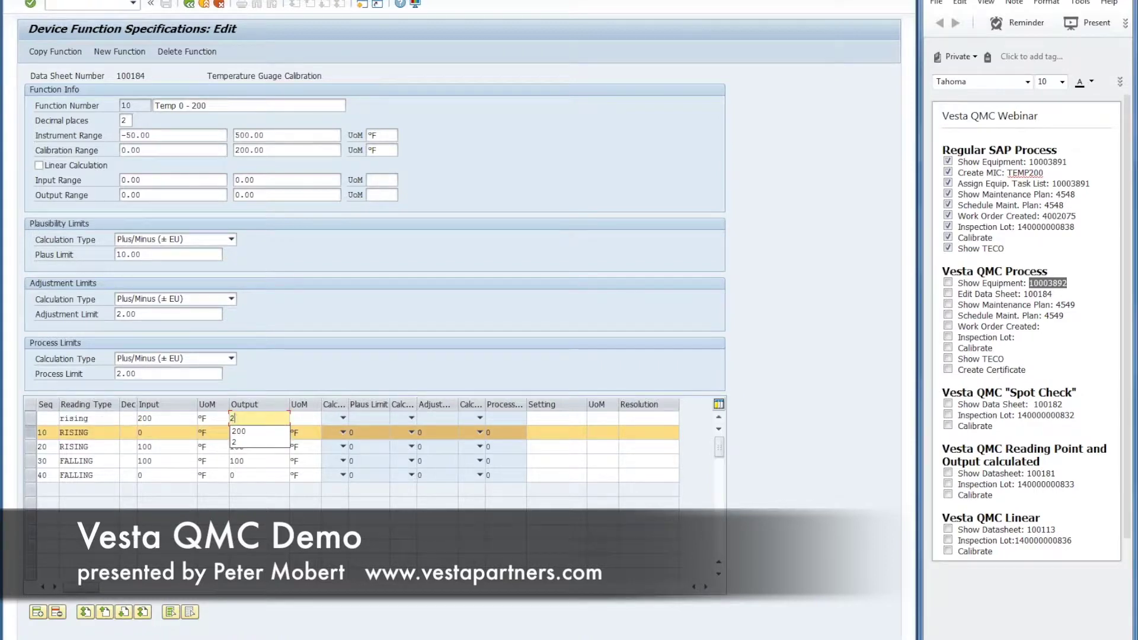
key("Tab")
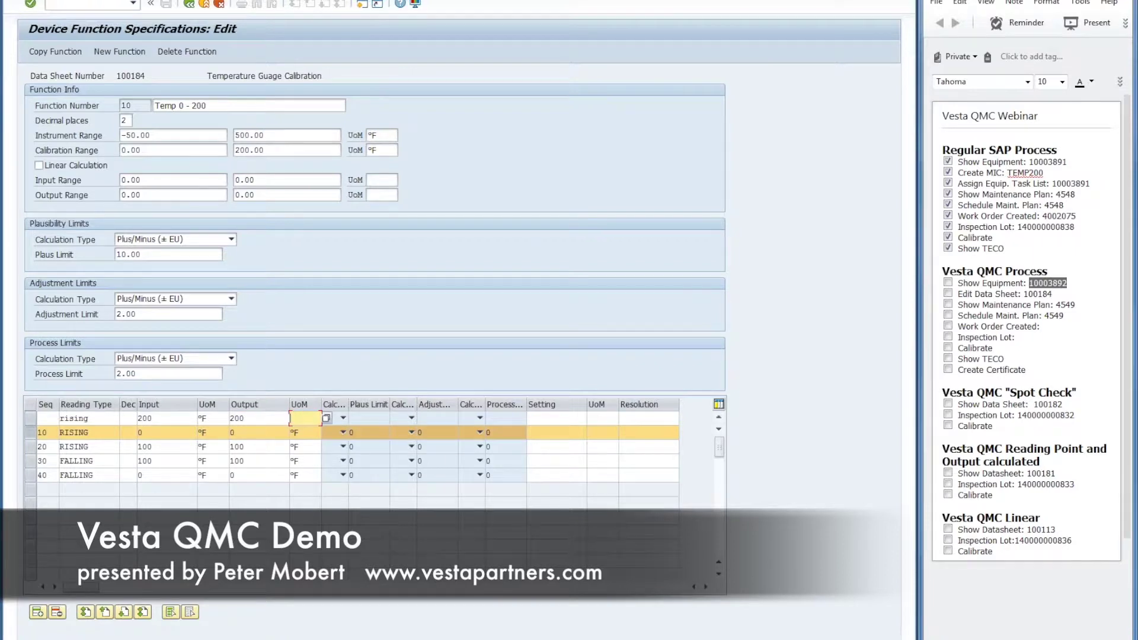
key("space")
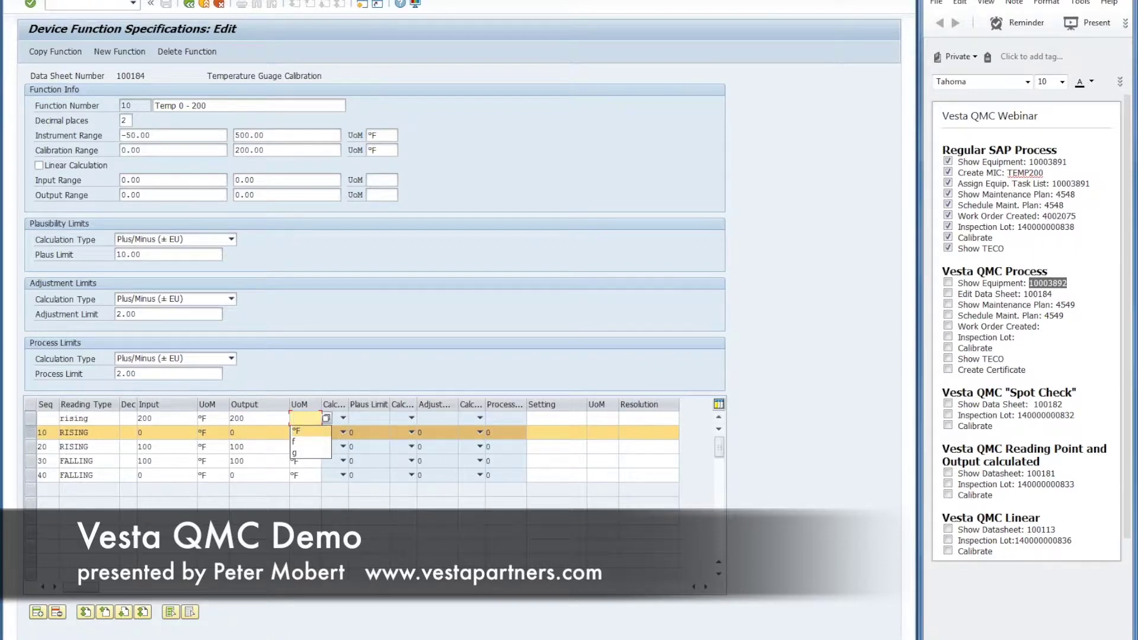
key("Return")
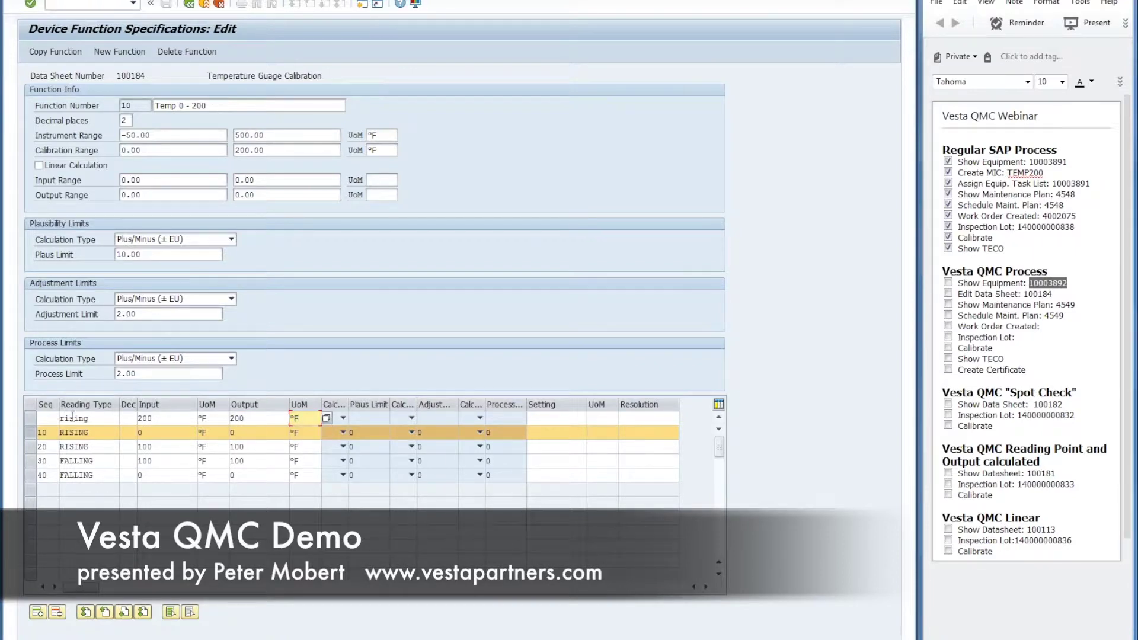
left_click(53, 421)
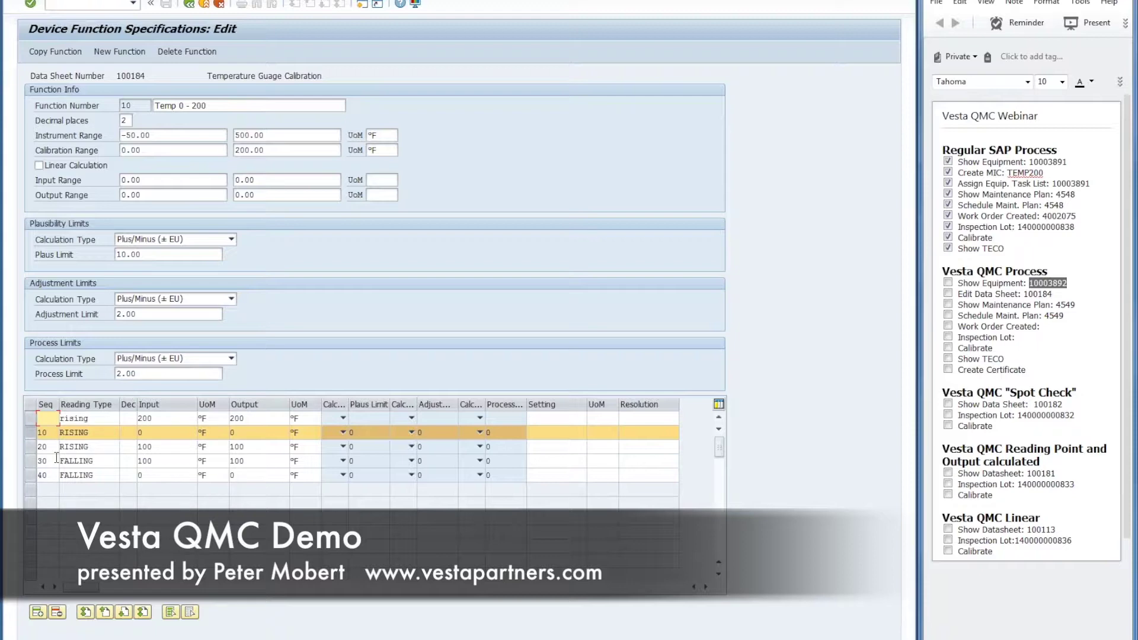
type("21")
key("Return")
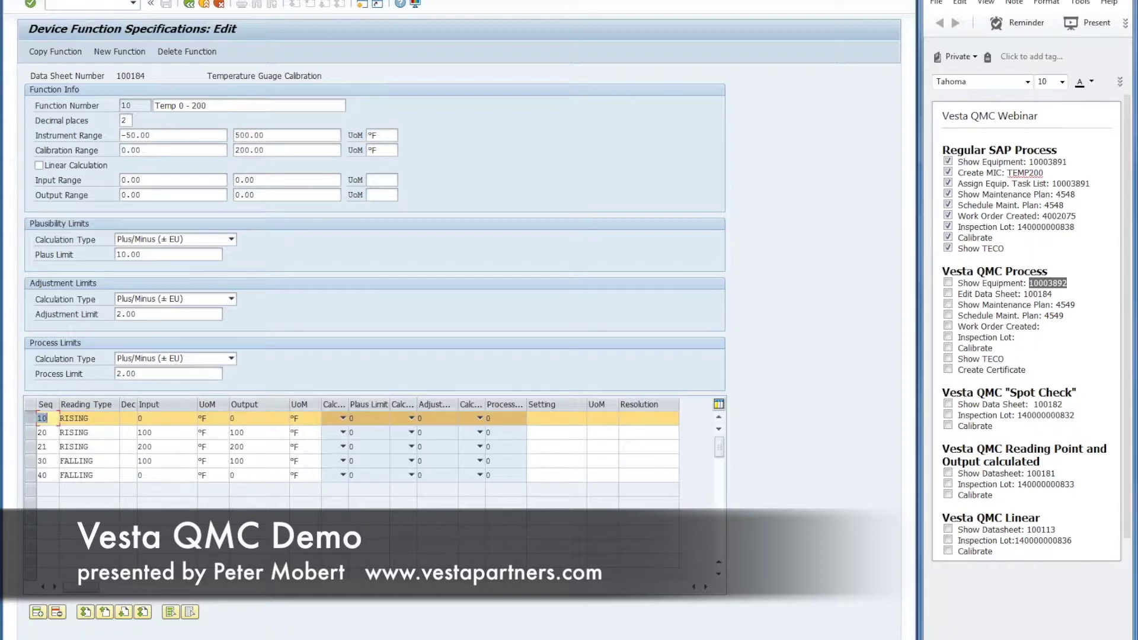
Step: Add reading Seq 25 FALLING with input and output 200 °F, then leave the function screen
left_click(31, 447)
left_click(38, 612)
left_click(74, 419)
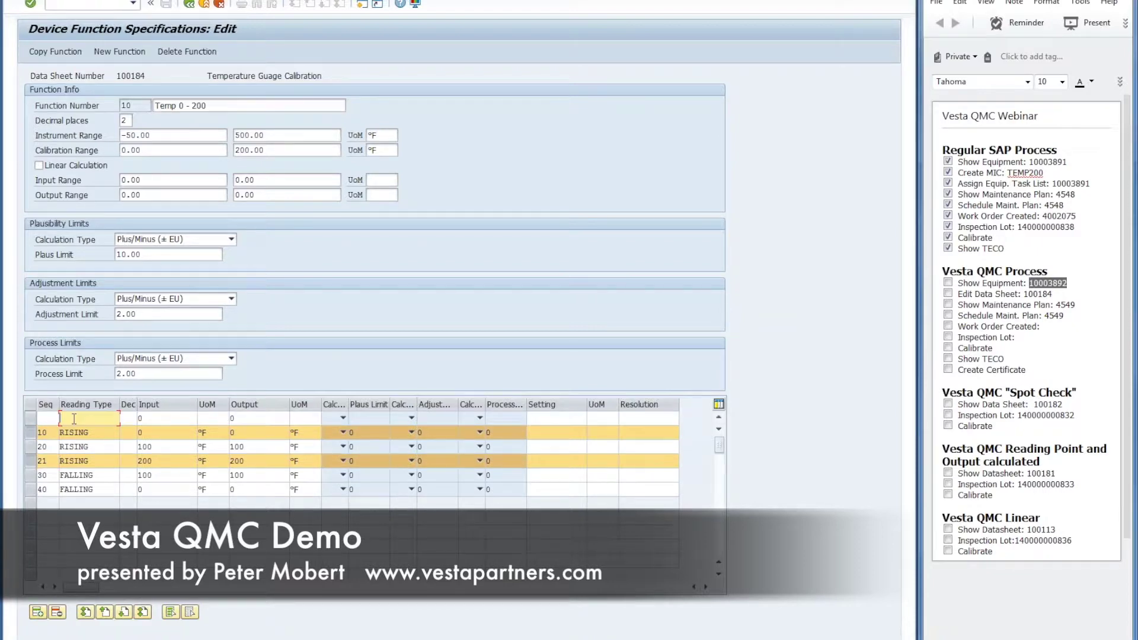
type("falling")
key("Tab")
key("Tab")
type("200")
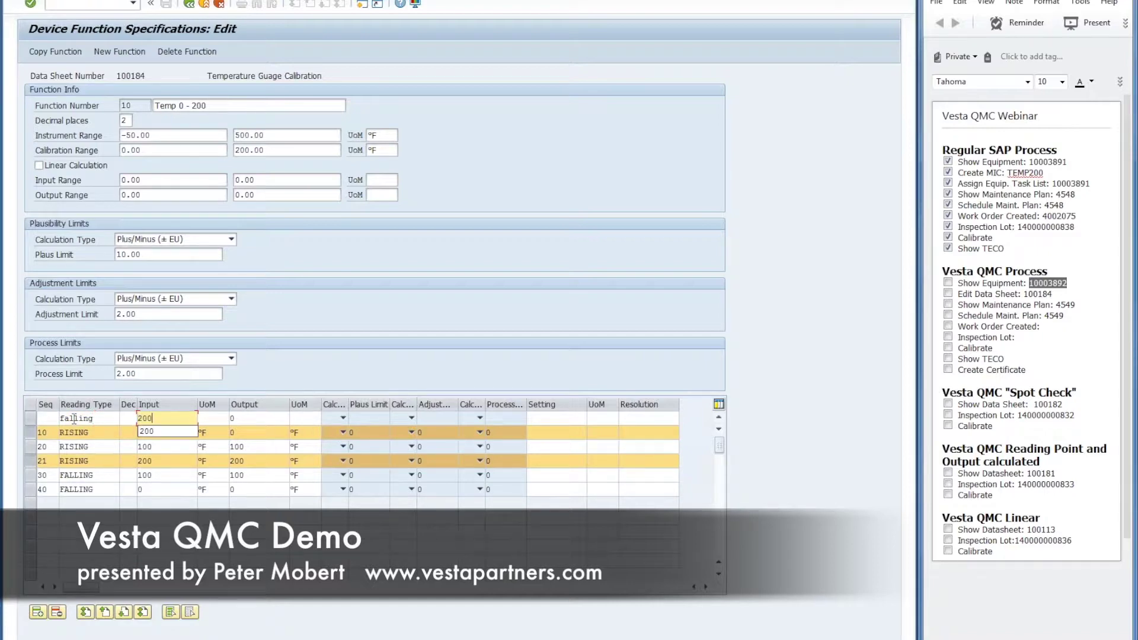
key("Tab")
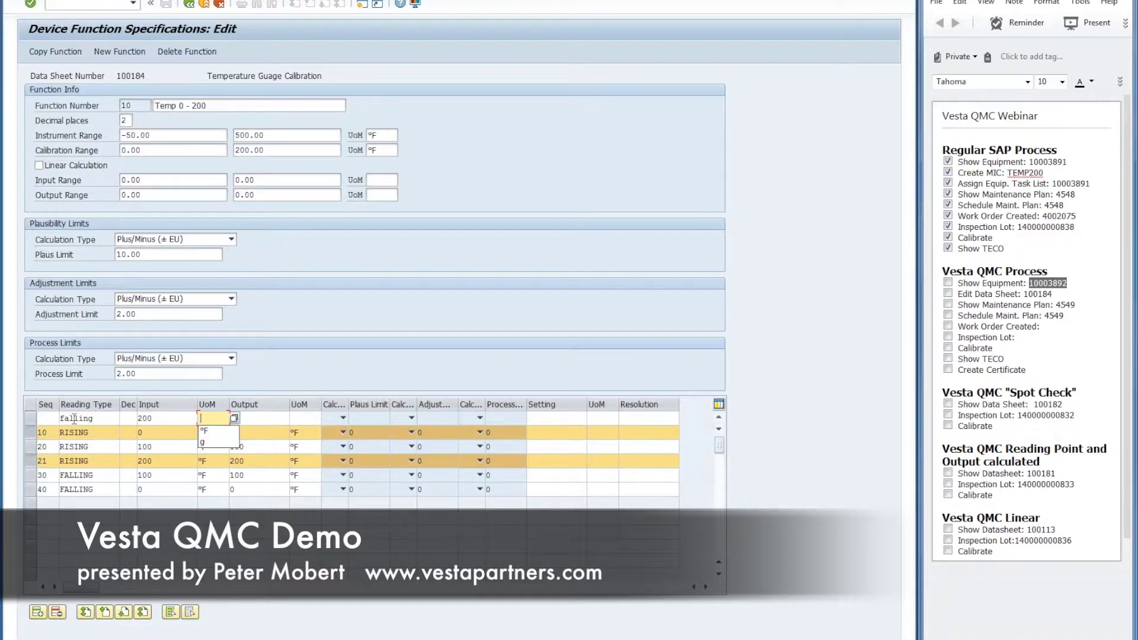
key("Tab")
type("200")
key("Tab")
key("Down")
key("Return")
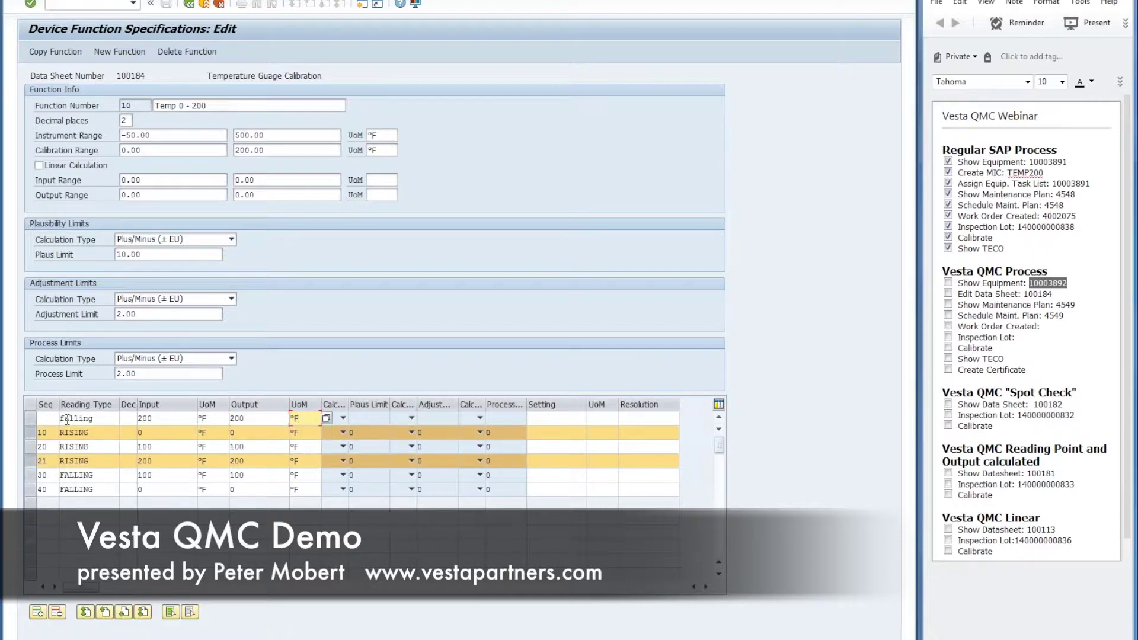
left_click(55, 415)
type("2")
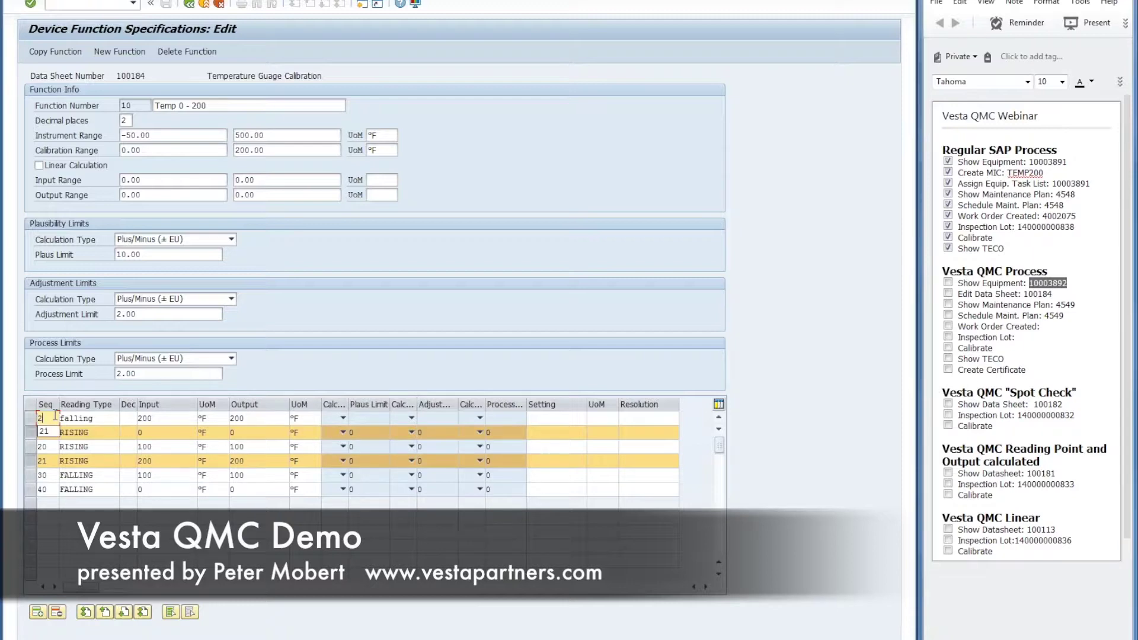
type("5")
key("Return")
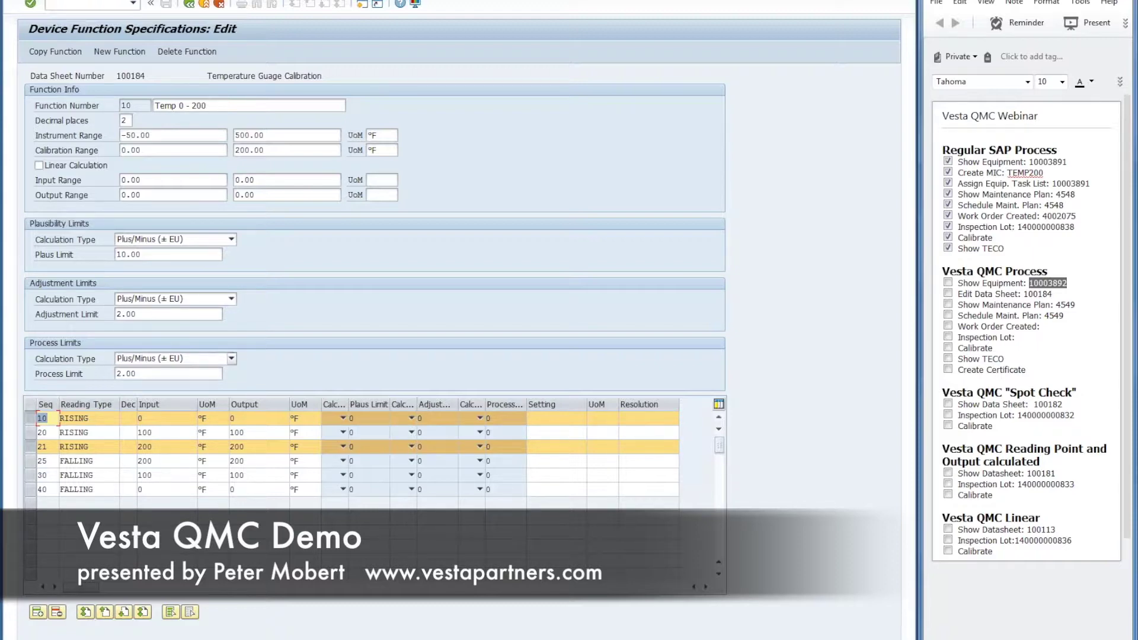
left_click(188, 5)
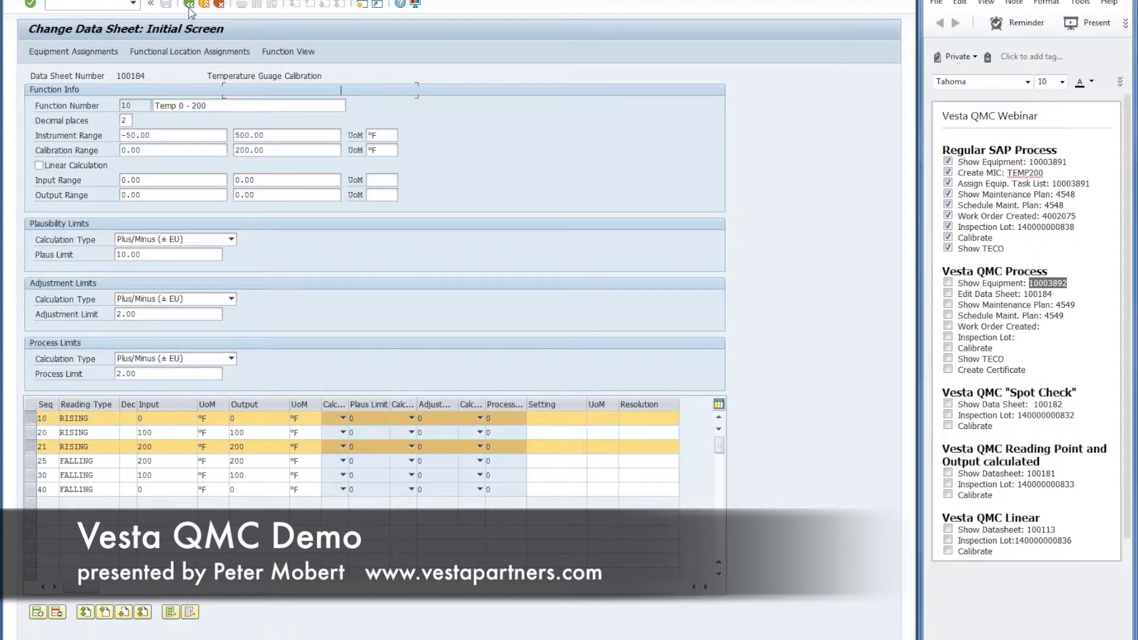
Step: Save data sheet 100184 and tick the equipment, data sheet and plan steps in the notes
left_click(166, 5)
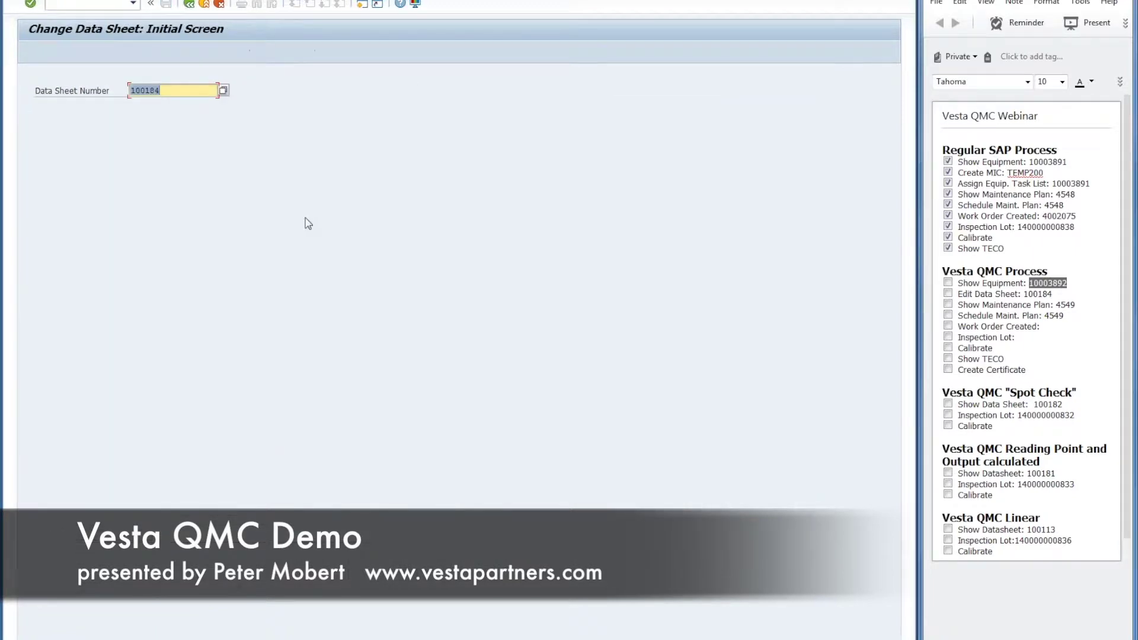
left_click(948, 282)
left_click(948, 293)
left_click(948, 304)
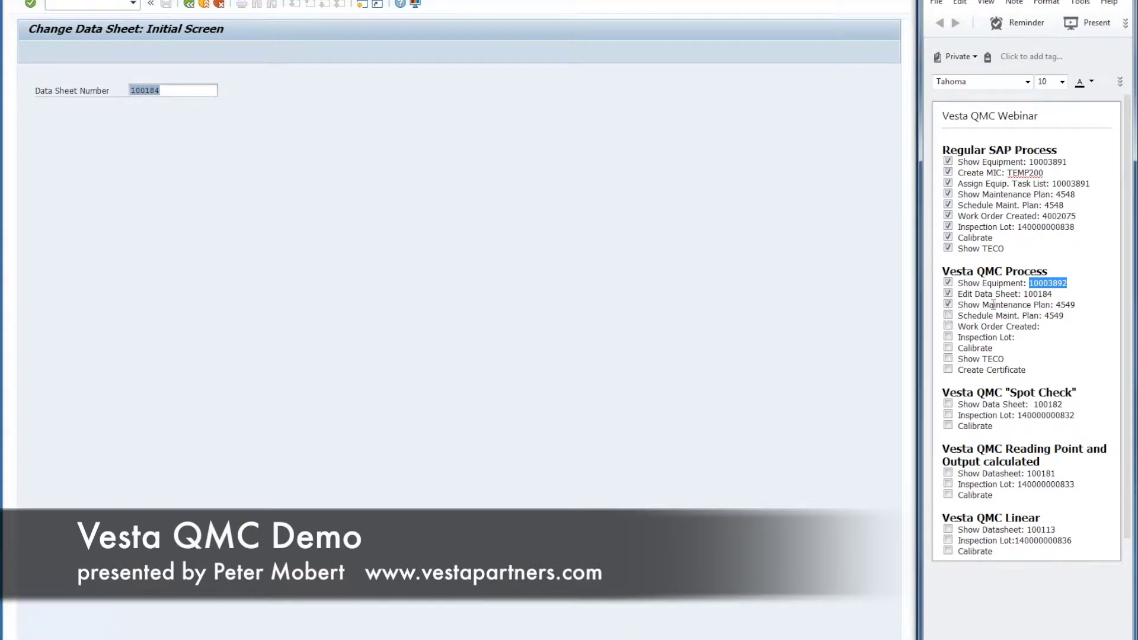
Step: Copy plan number 4549 from the notes and return to the favourites menu
double_click(1065, 305)
key("ctrl+c")
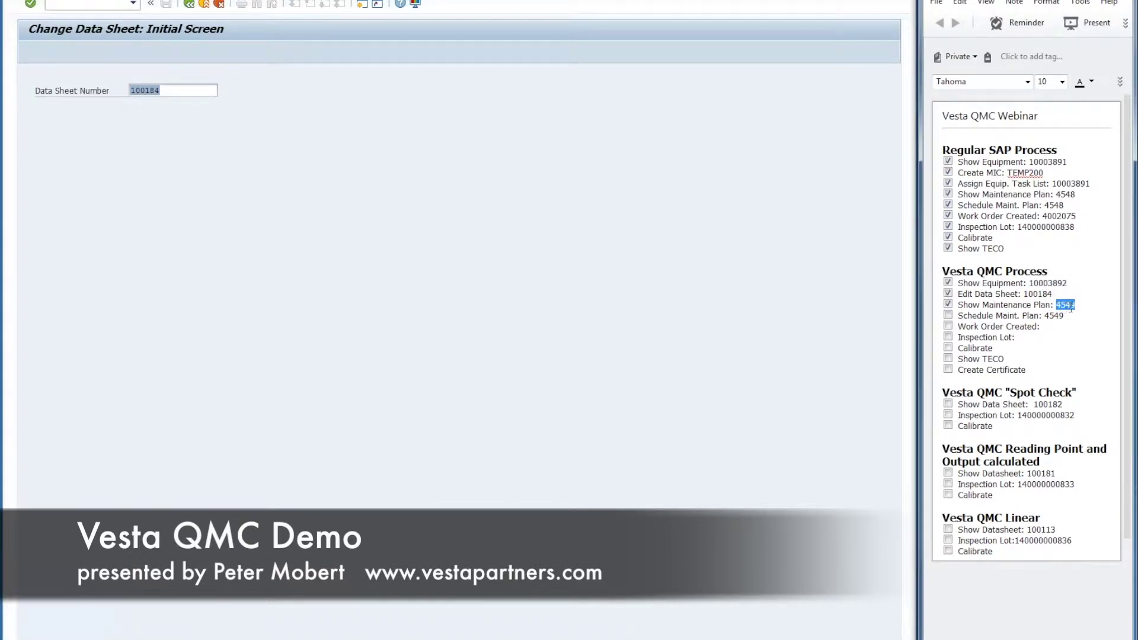
left_click(205, 5)
left_click(135, 295)
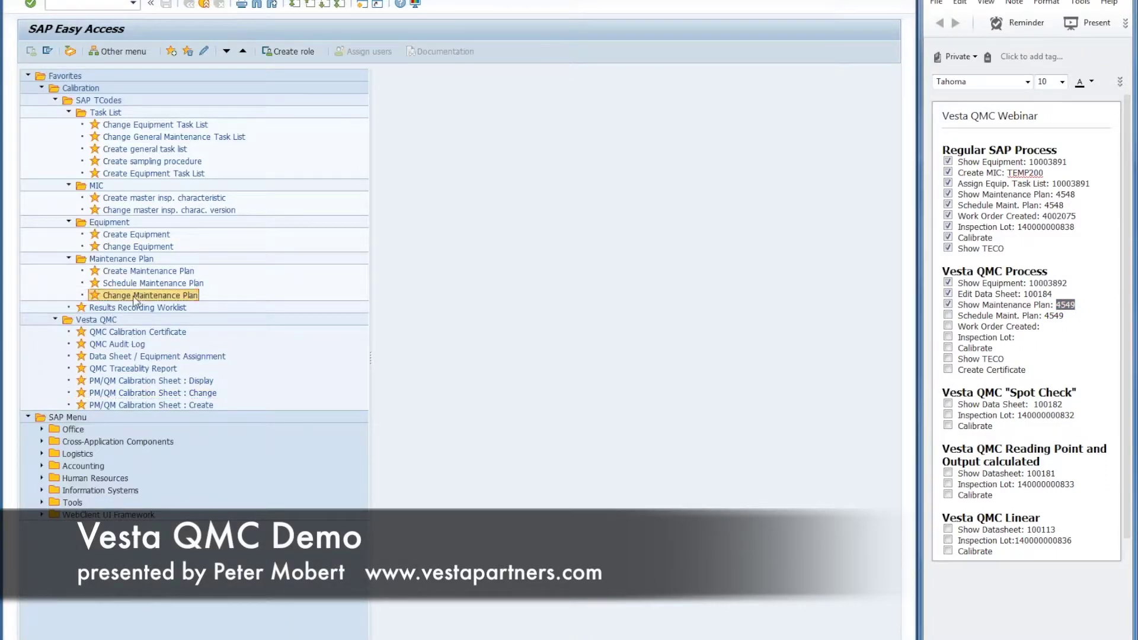
Step: Load maintenance plan 4549 and display its CAL_DS task list operations 0010–0060
double_click(135, 296)
key("ctrl+v")
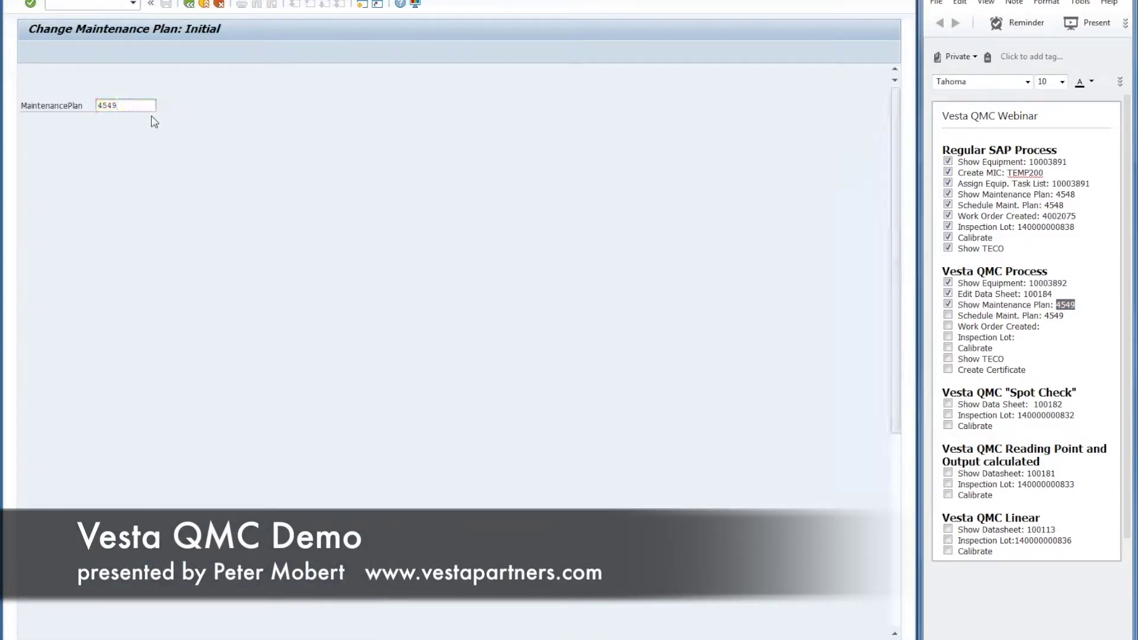
key("Return")
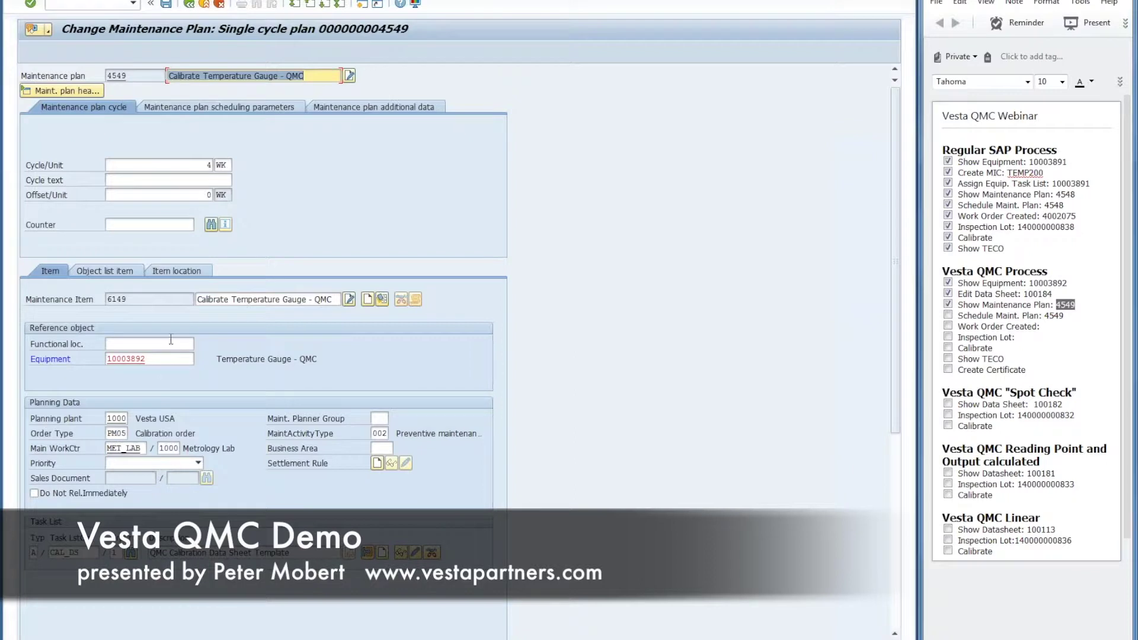
left_click(144, 359)
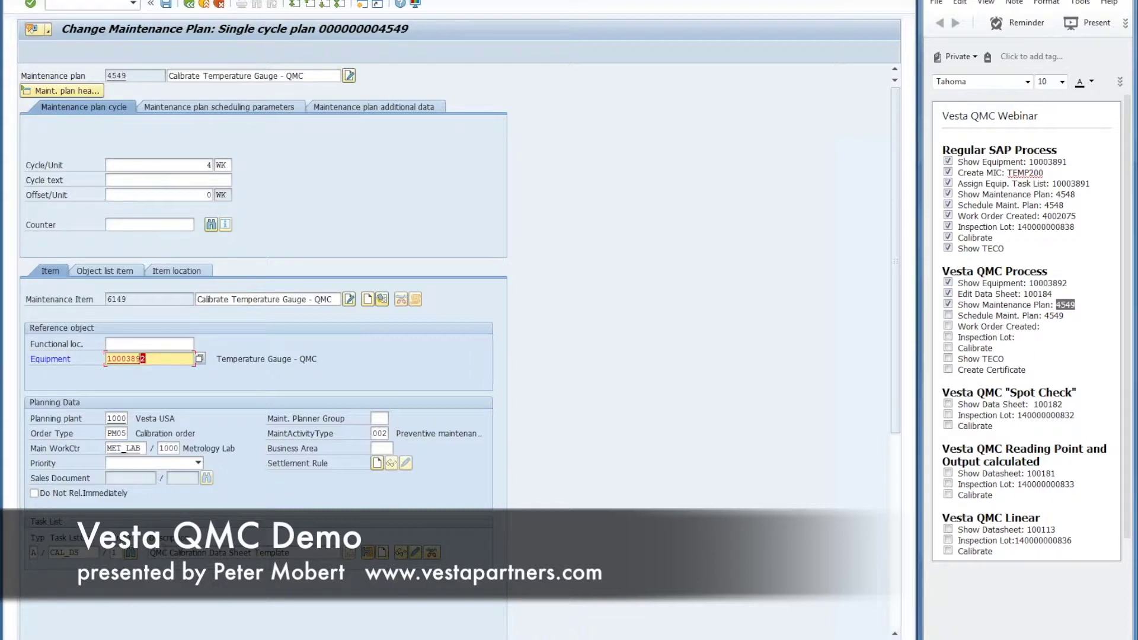
key("Return")
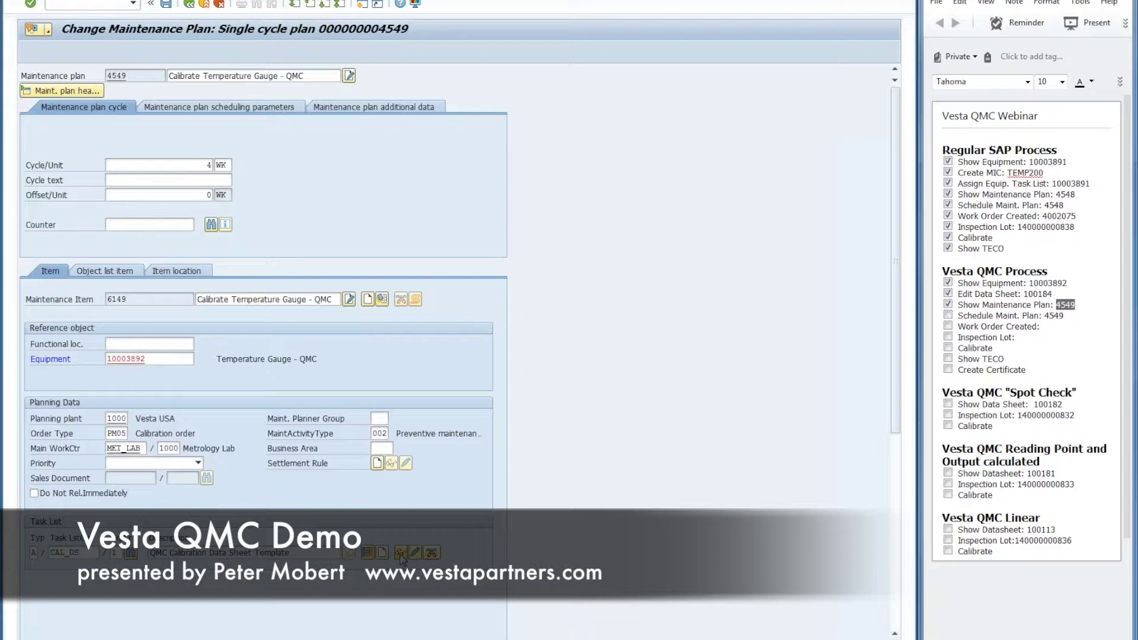
left_click(399, 555)
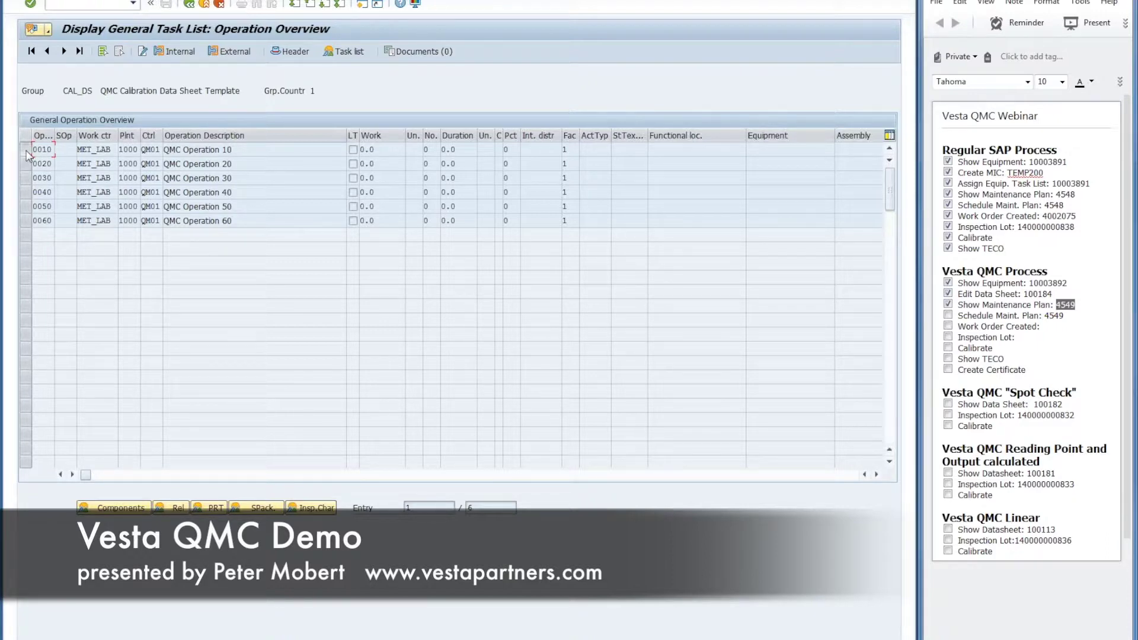
Step: View operation 0010's Template inspection characteristic, then go back to plan 4549
left_click(26, 152)
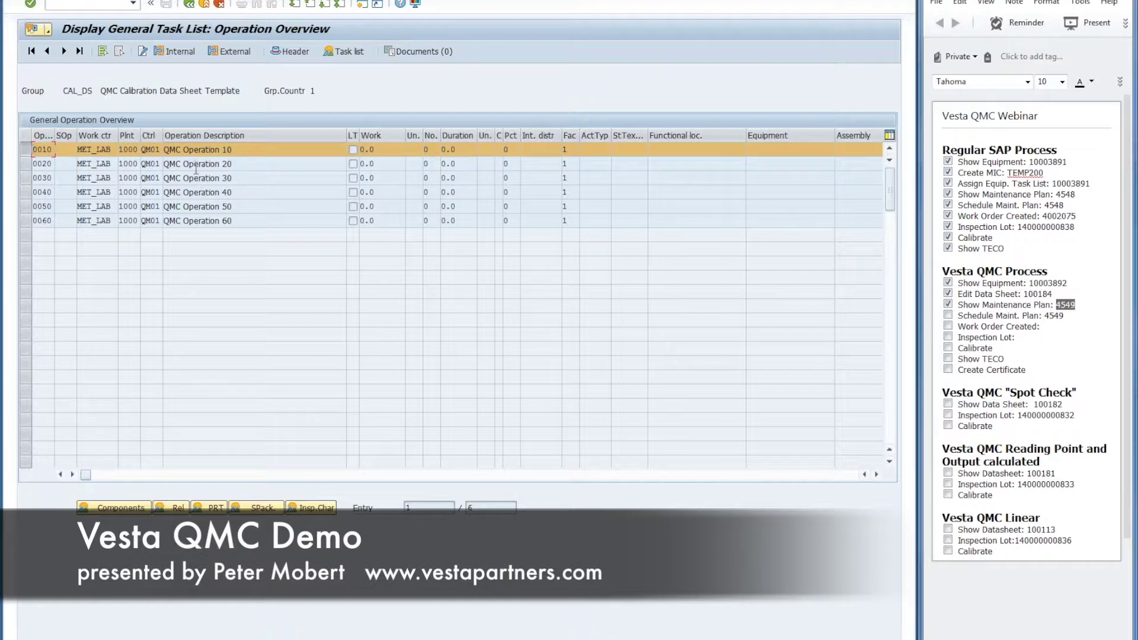
left_click(323, 508)
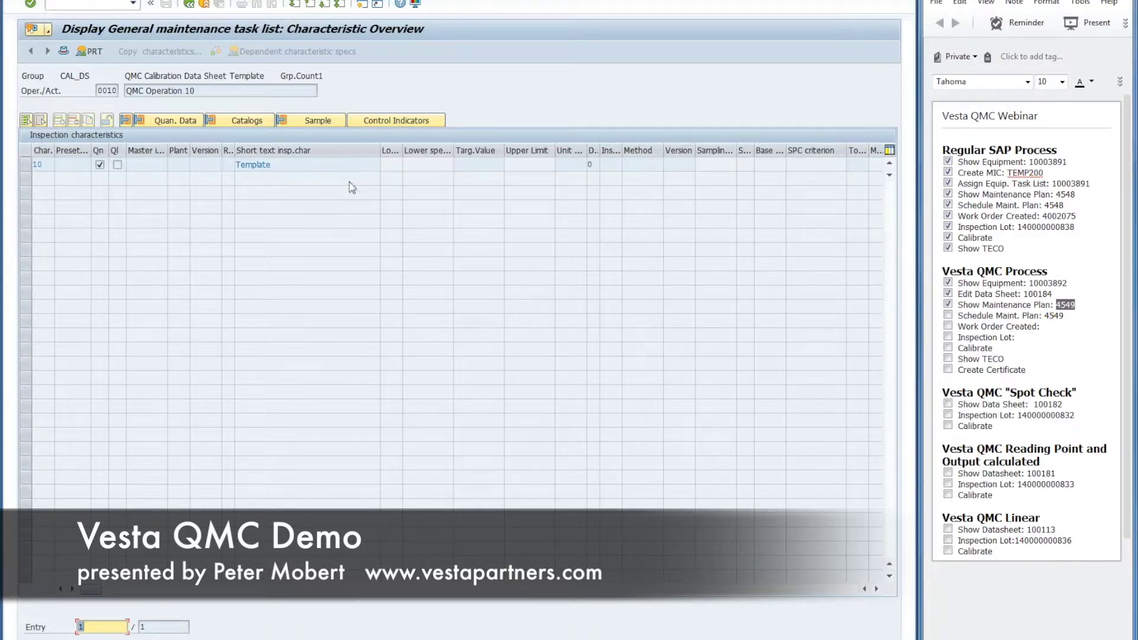
left_click(189, 6)
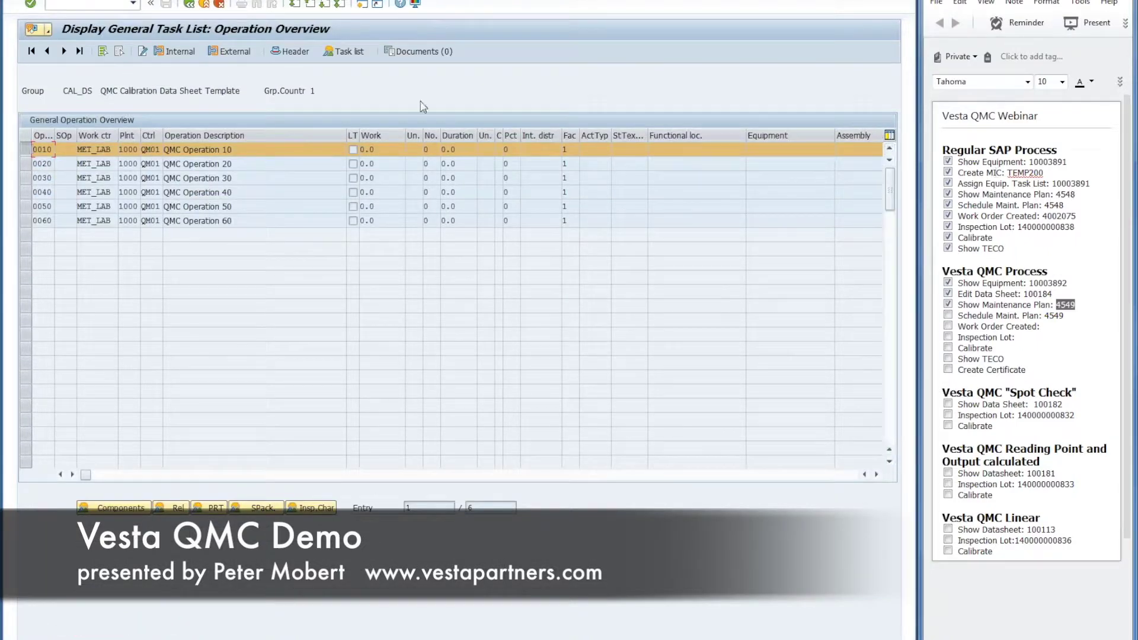
left_click(190, 4)
left_click(189, 4)
left_click(190, 5)
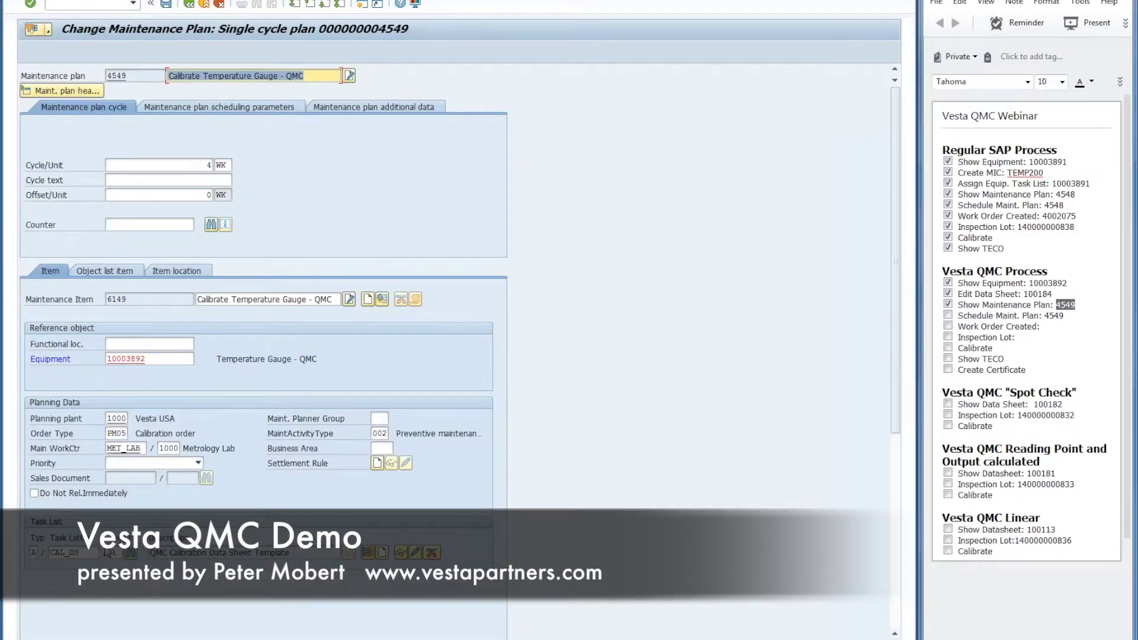
Step: Exit plan 4549 without saving and open Schedule Maintenance Plan for 4549
double_click(77, 553)
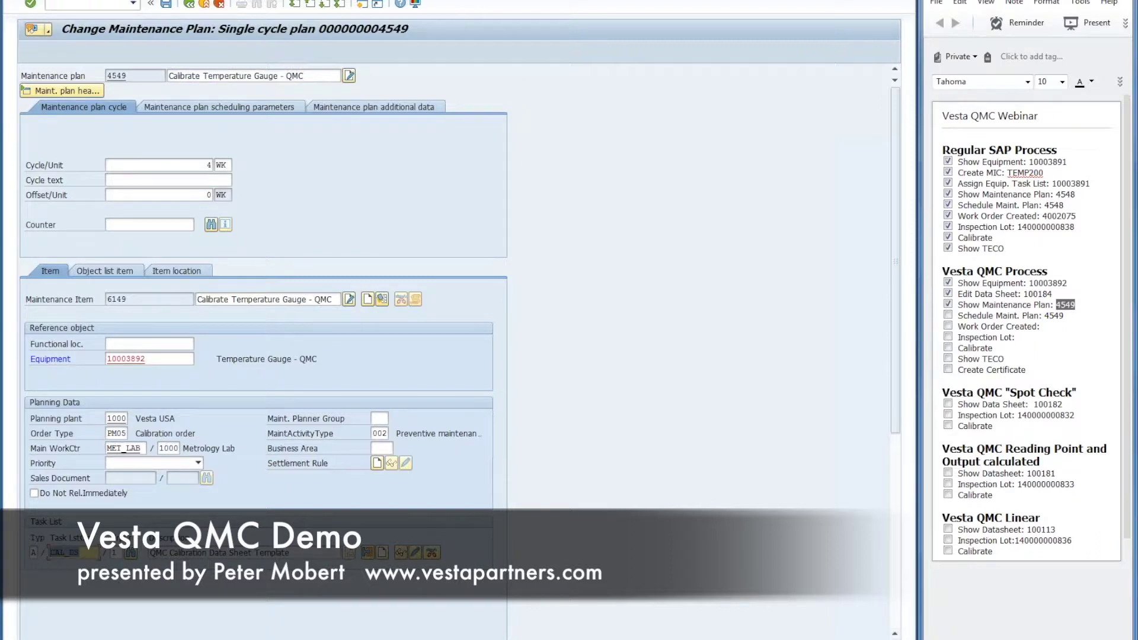
left_click(188, 5)
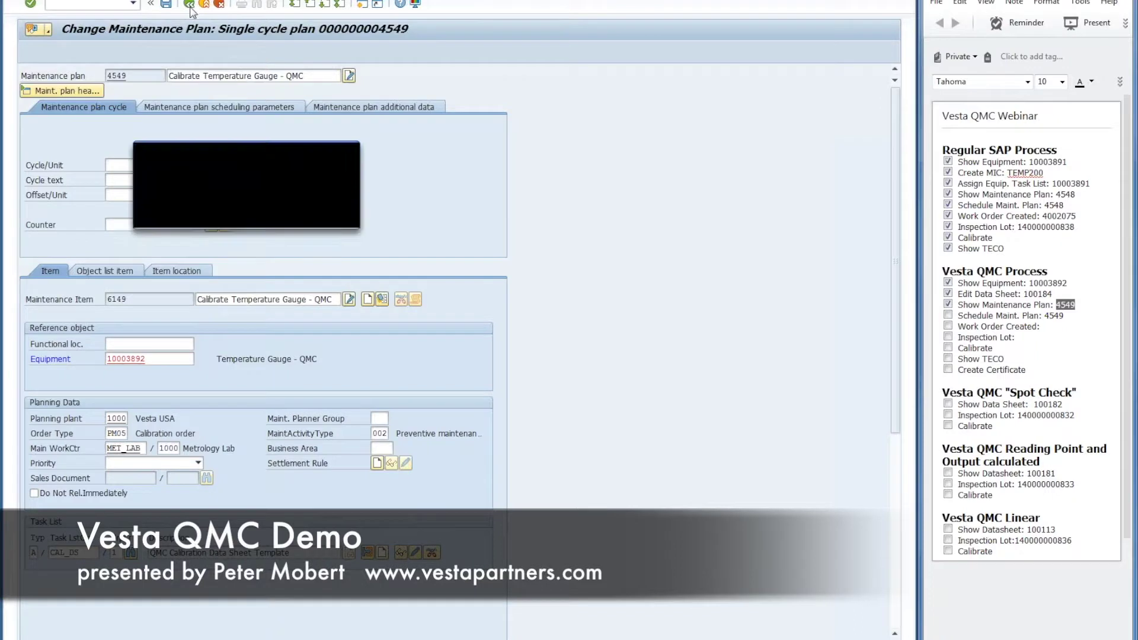
left_click(245, 216)
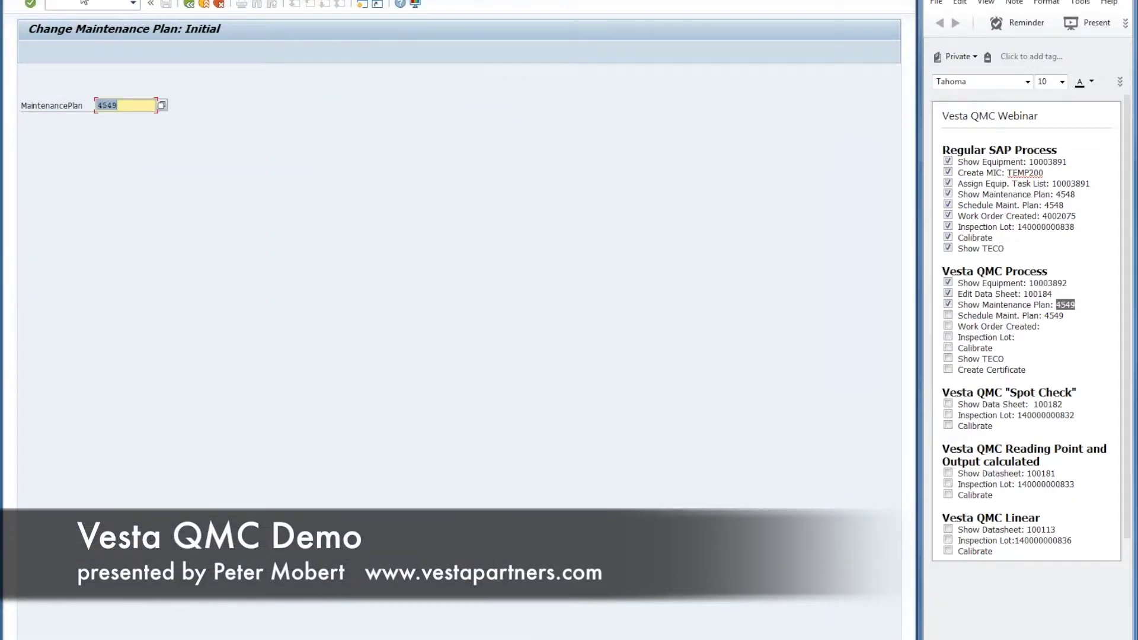
left_click(55, 0)
left_click(97, 61)
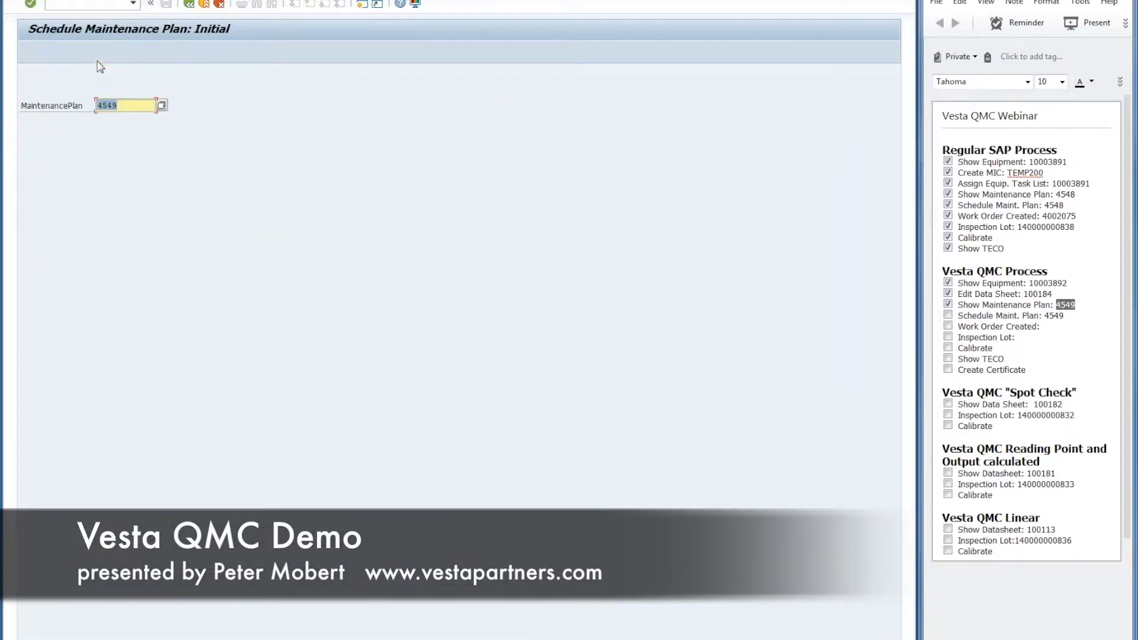
Step: Start plan 4549's cycle on 17.03.2016, release the 14.04.2016 call, and save
key("Return")
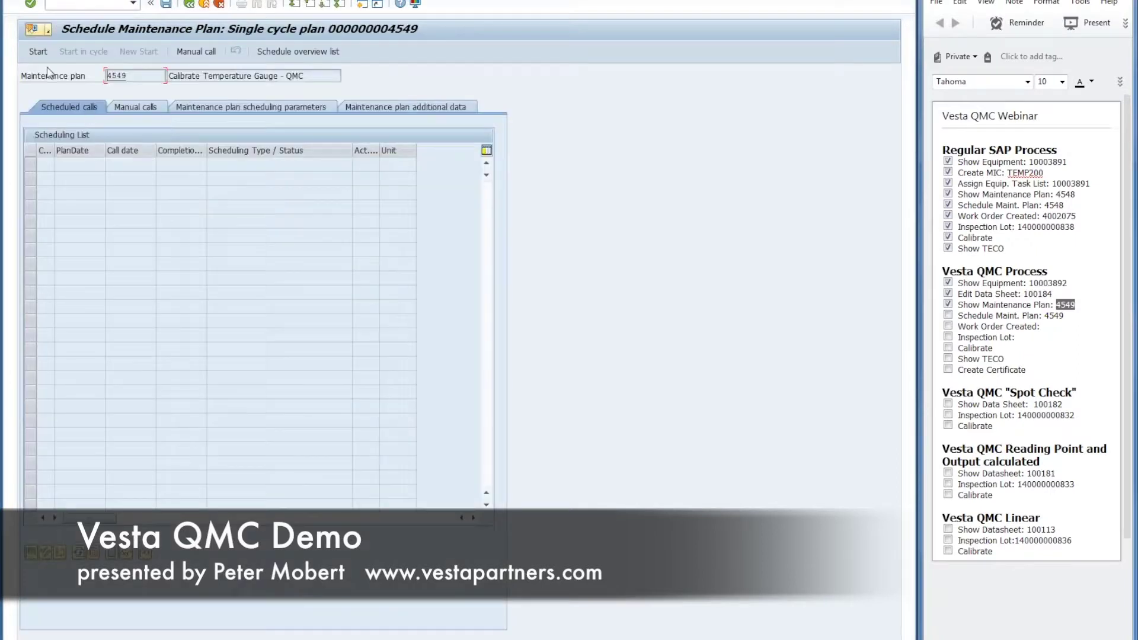
left_click(38, 53)
left_click(89, 220)
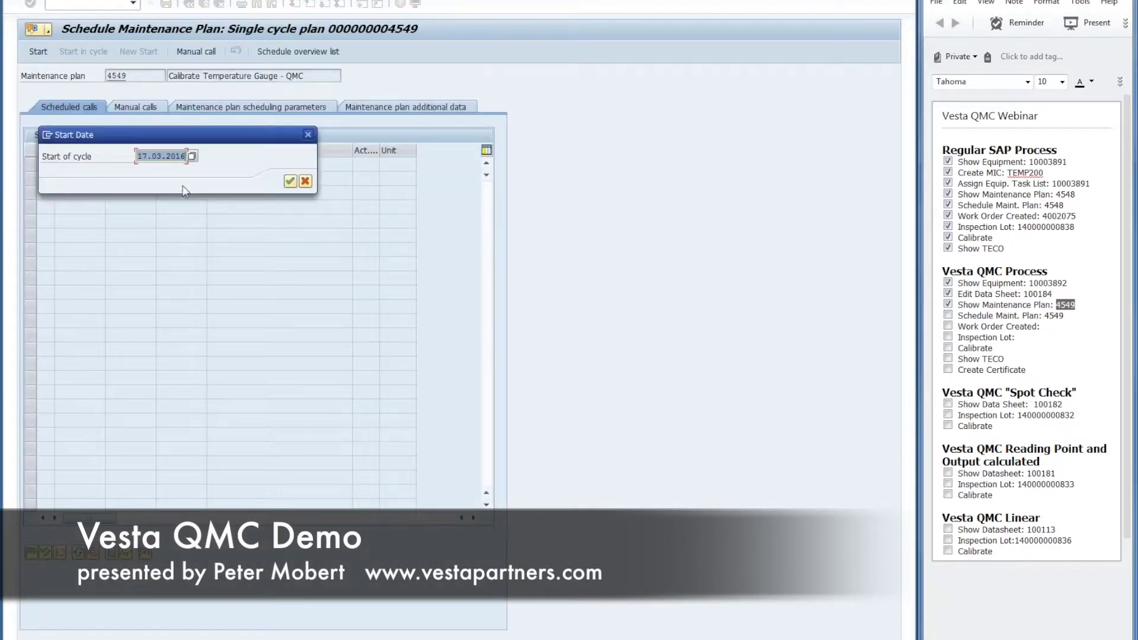
left_click(289, 181)
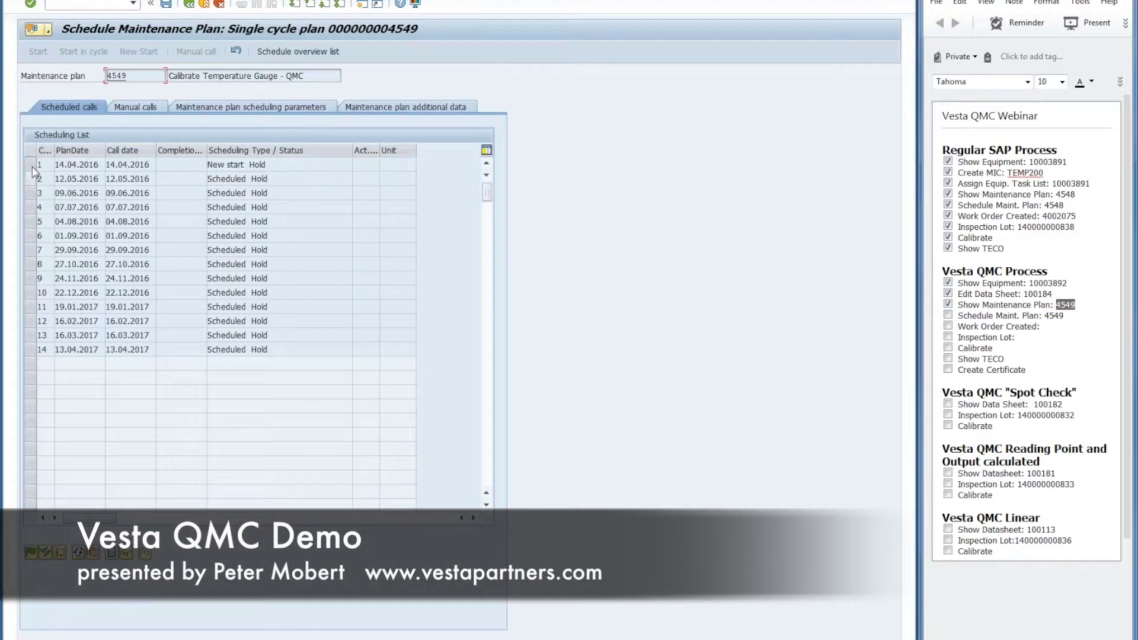
left_click(31, 553)
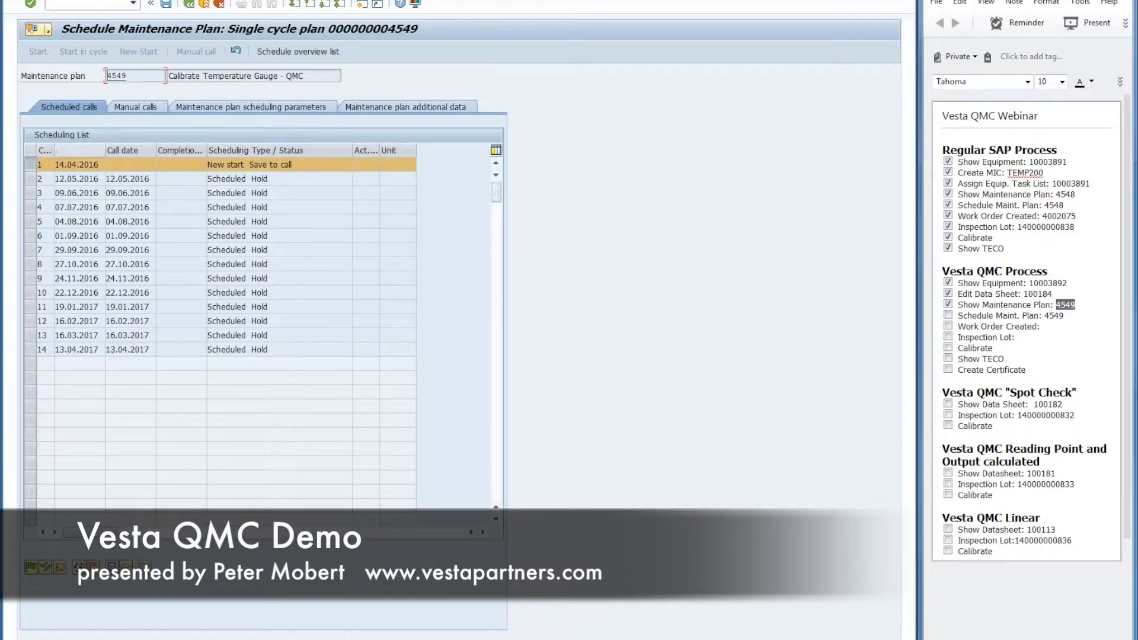
left_click(166, 5)
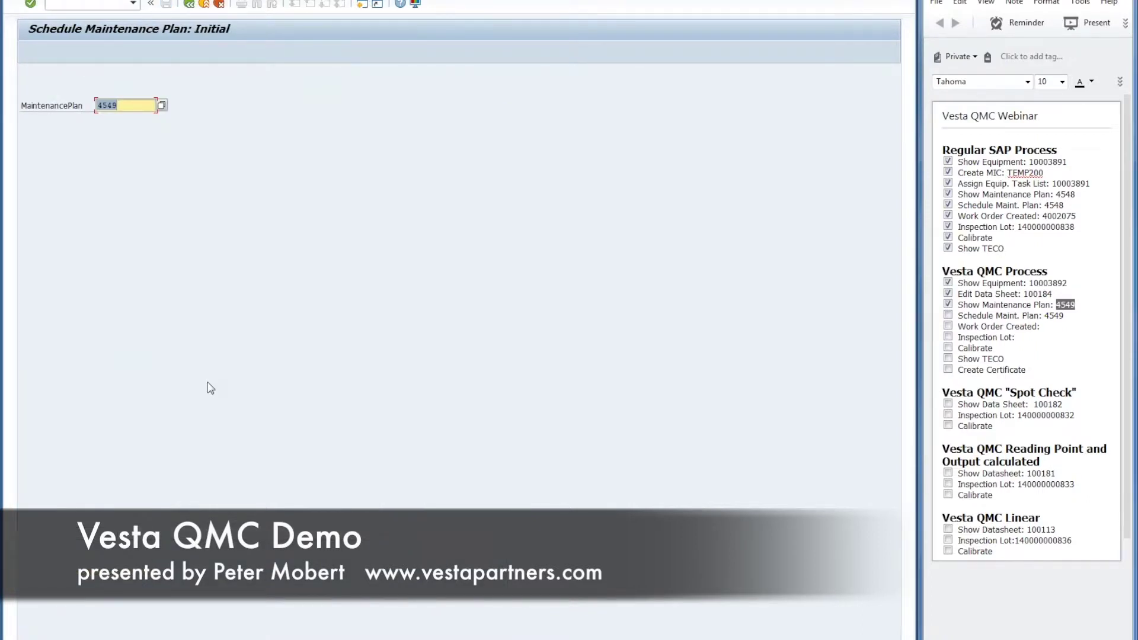
Step: Reopen plan 4549's schedule and open order 4002076 from the 14.04.2016 call
key("Return")
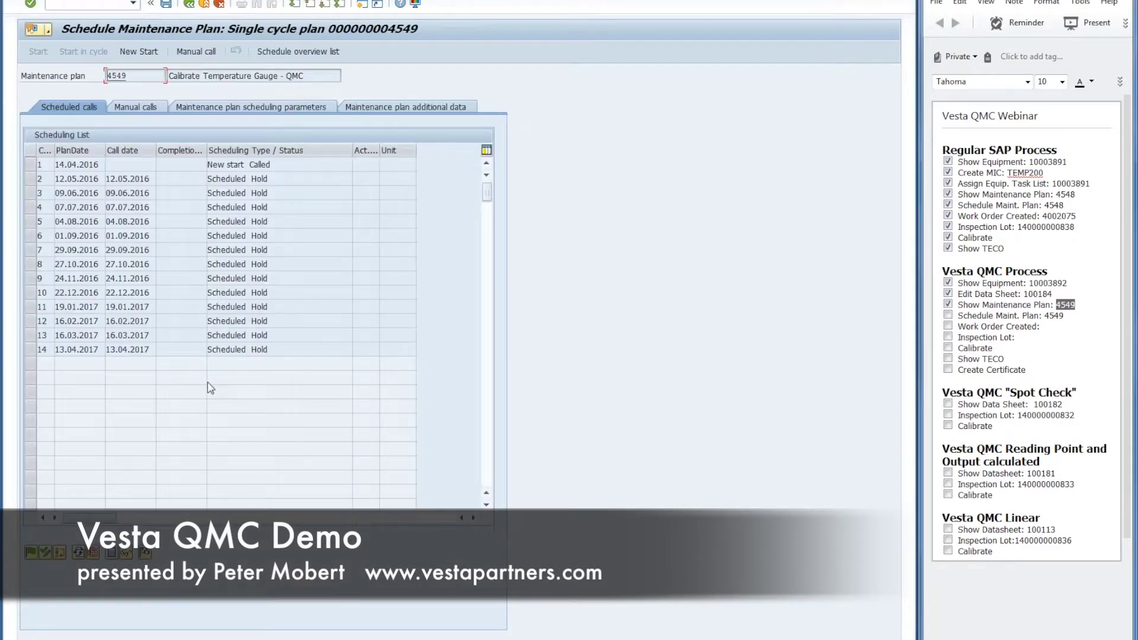
left_click(33, 165)
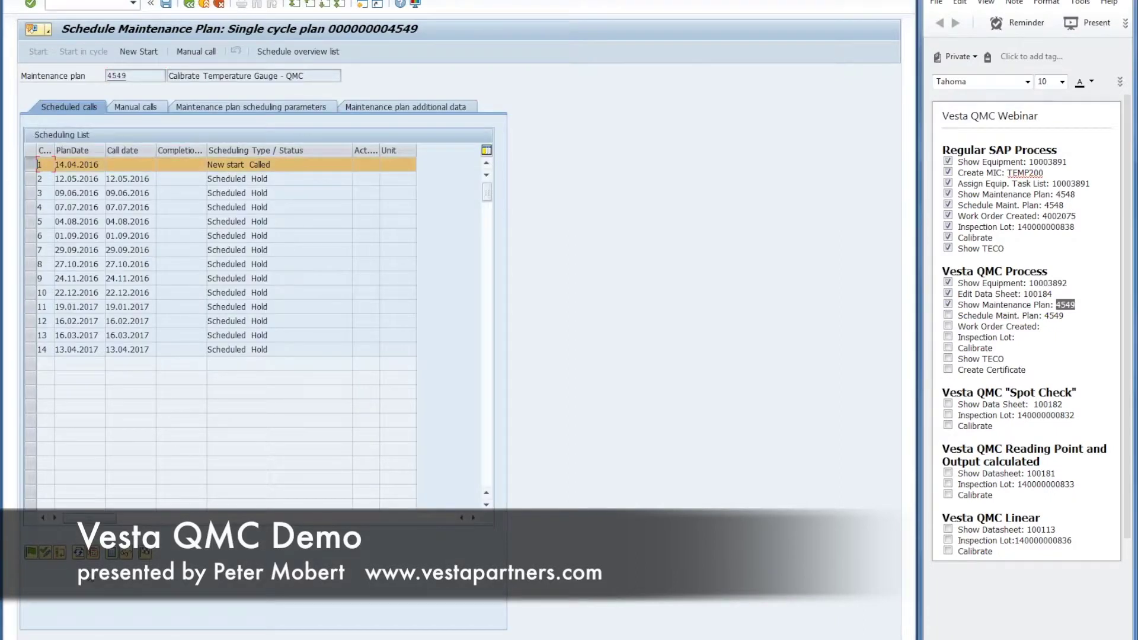
left_click(129, 557)
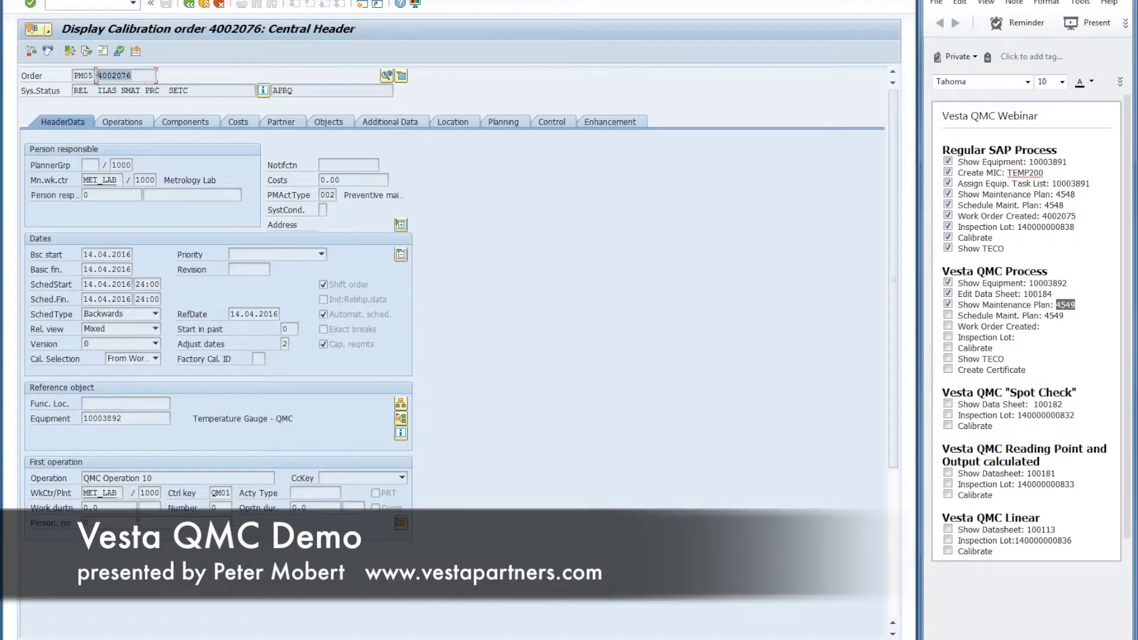
key("ctrl+c")
left_click(1044, 327)
key("ctrl+v")
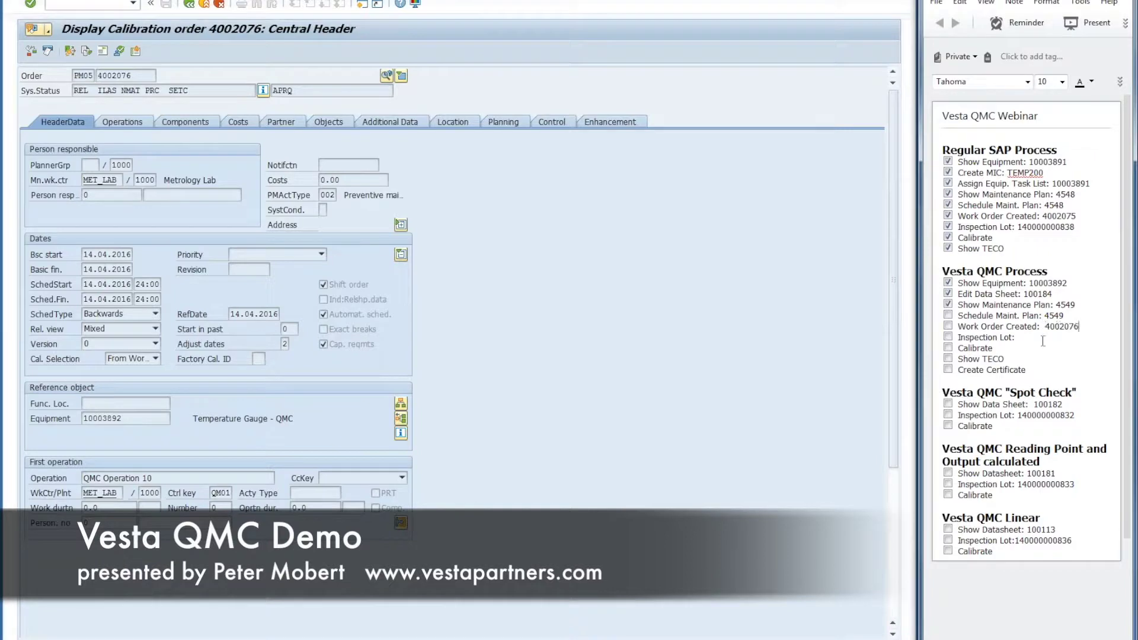
left_click(387, 75)
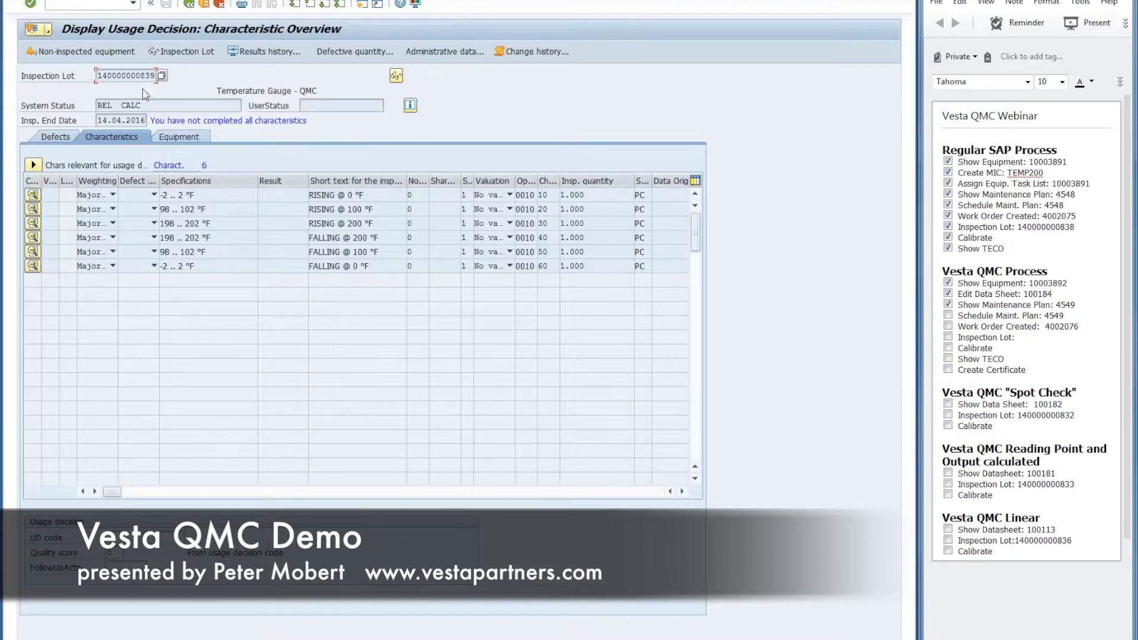
left_click_drag(155, 75, 65, 75)
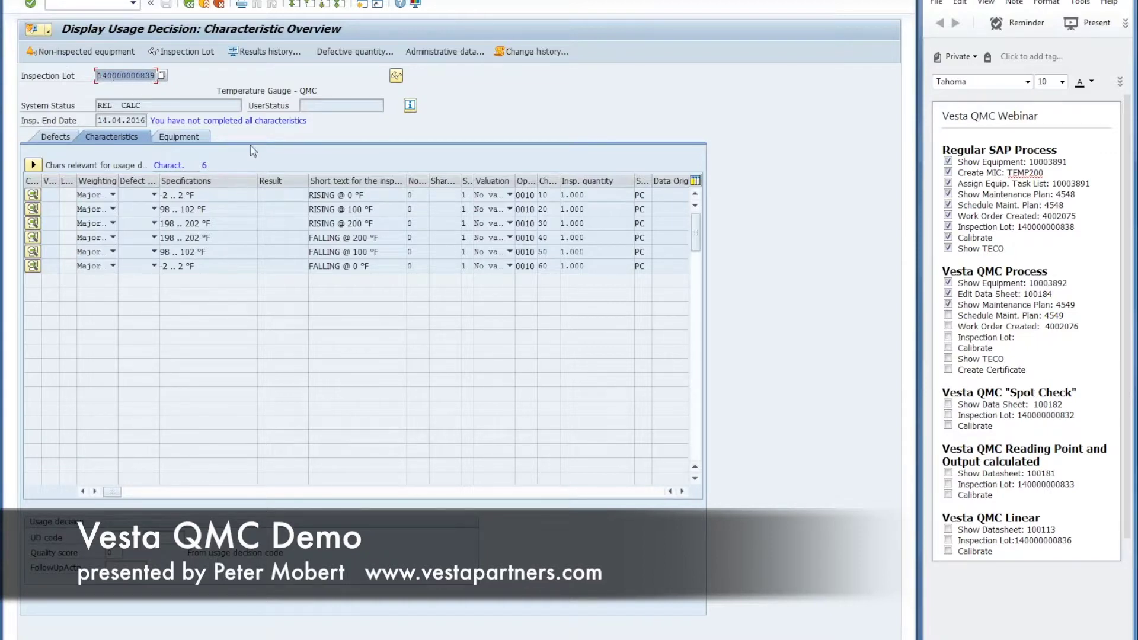
left_click(1046, 340)
key("ctrl+v")
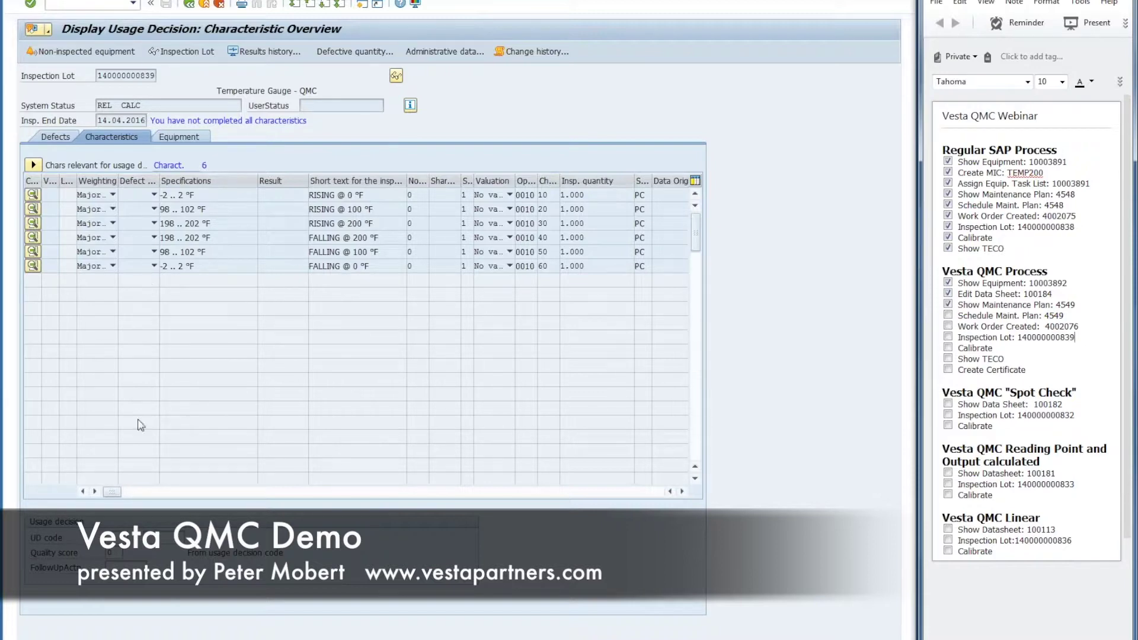
Step: Back out of the plan without saving, exit, and launch the Results Recording Worklist favourite
left_click(190, 4)
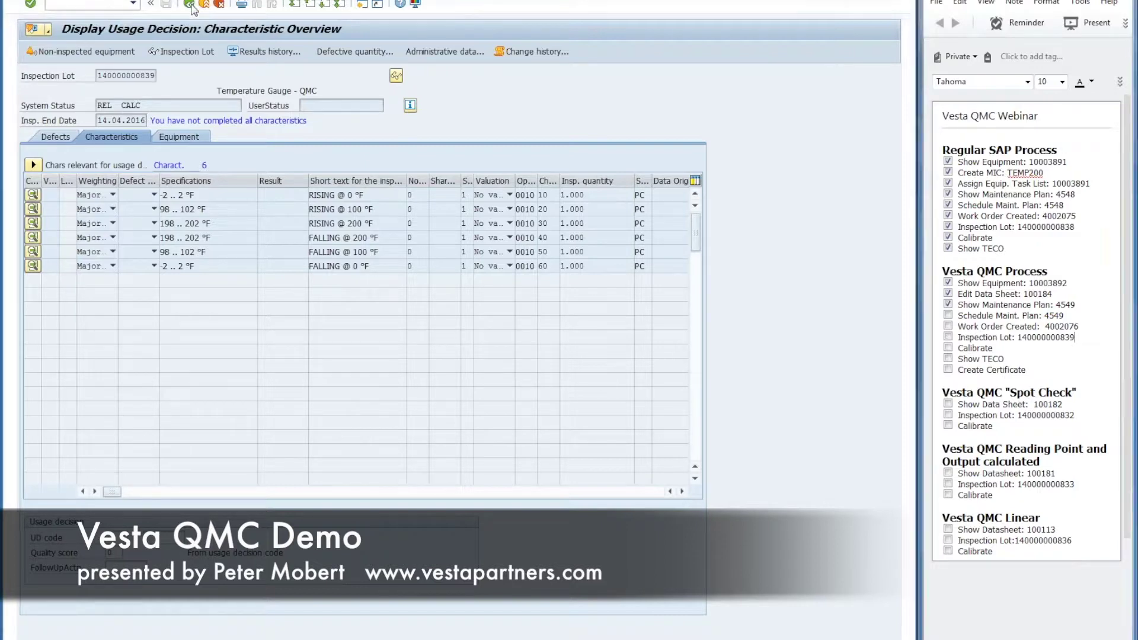
left_click(190, 4)
left_click(191, 4)
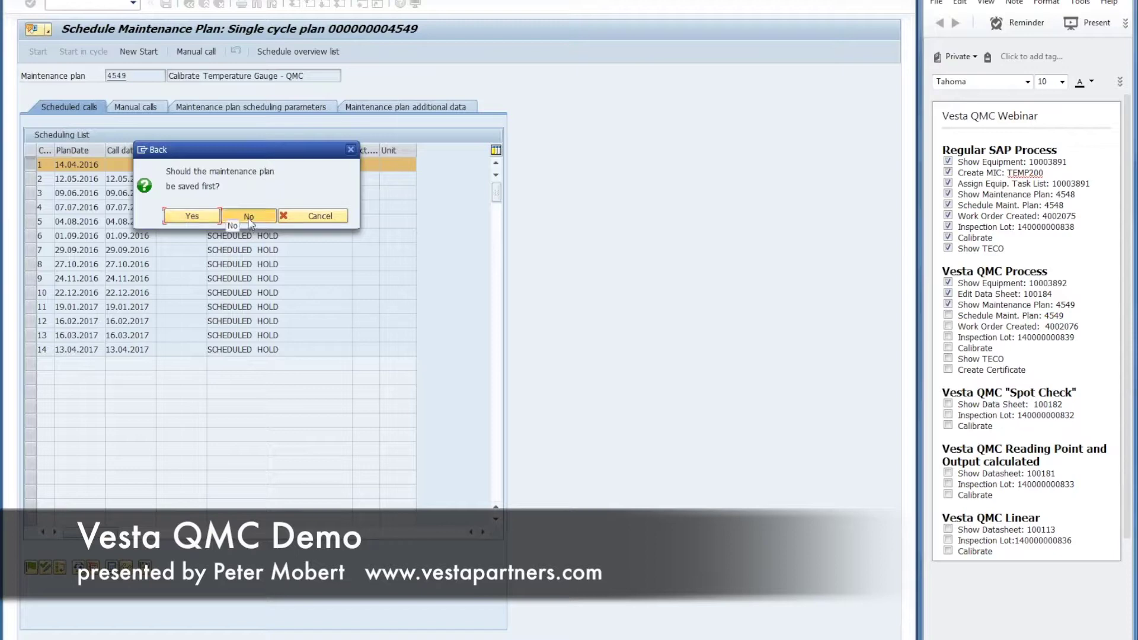
left_click(249, 216)
left_click(204, 4)
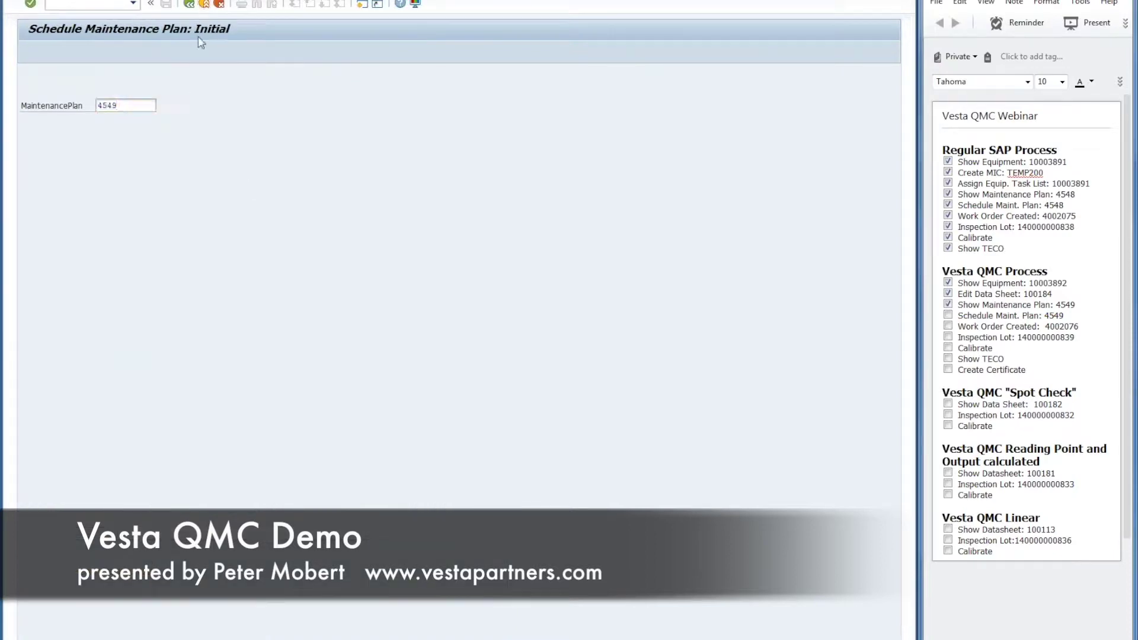
left_click(156, 308)
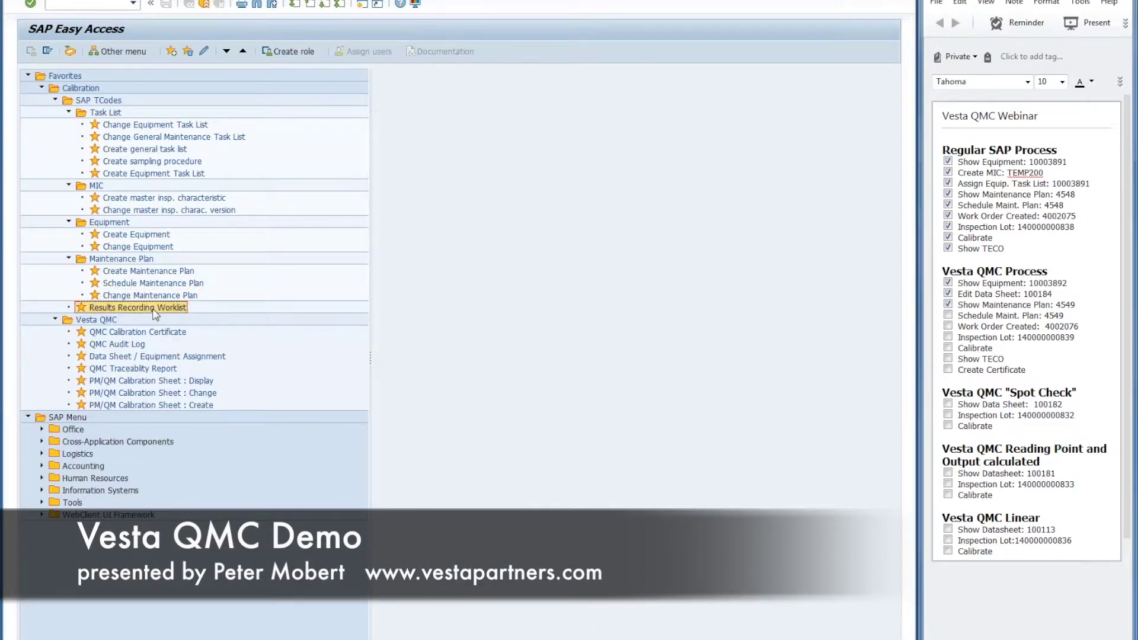
double_click(156, 308)
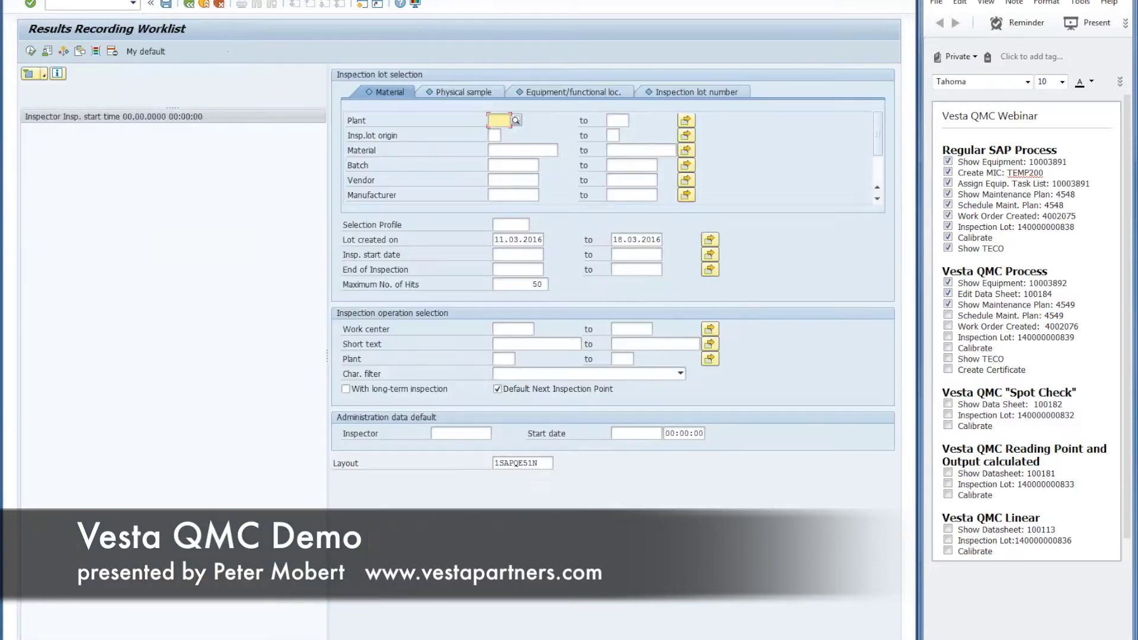
Step: Tick off Schedule Maint. Plan, Work Order Created and Inspection Lot in the notes
left_click(948, 315)
left_click(948, 326)
left_click(948, 337)
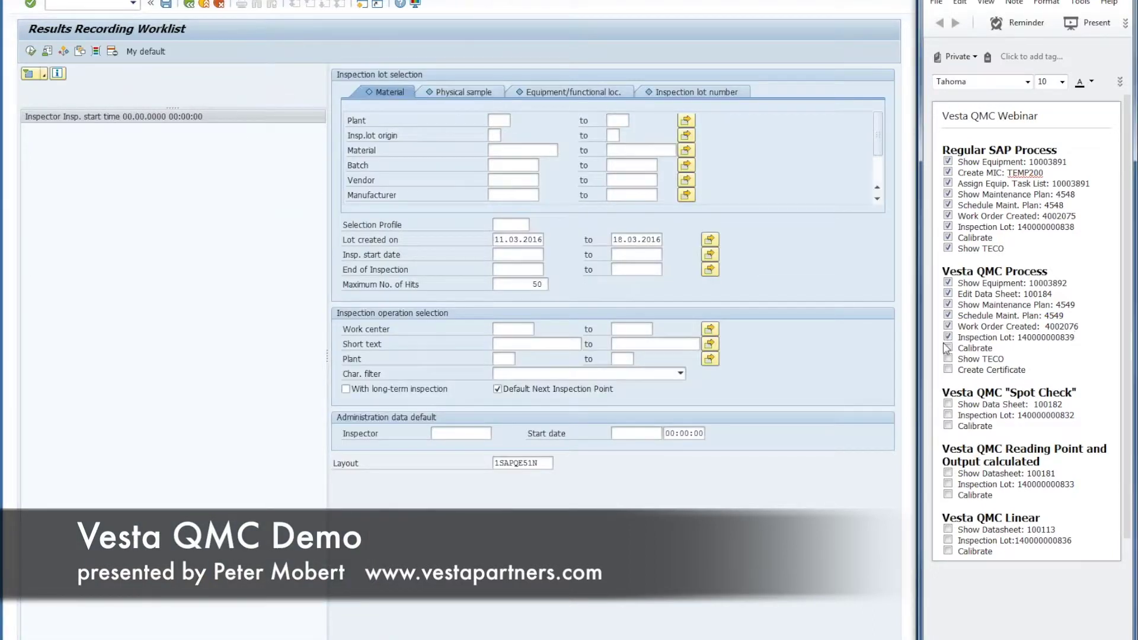
left_click(669, 90)
key("ctrl+v")
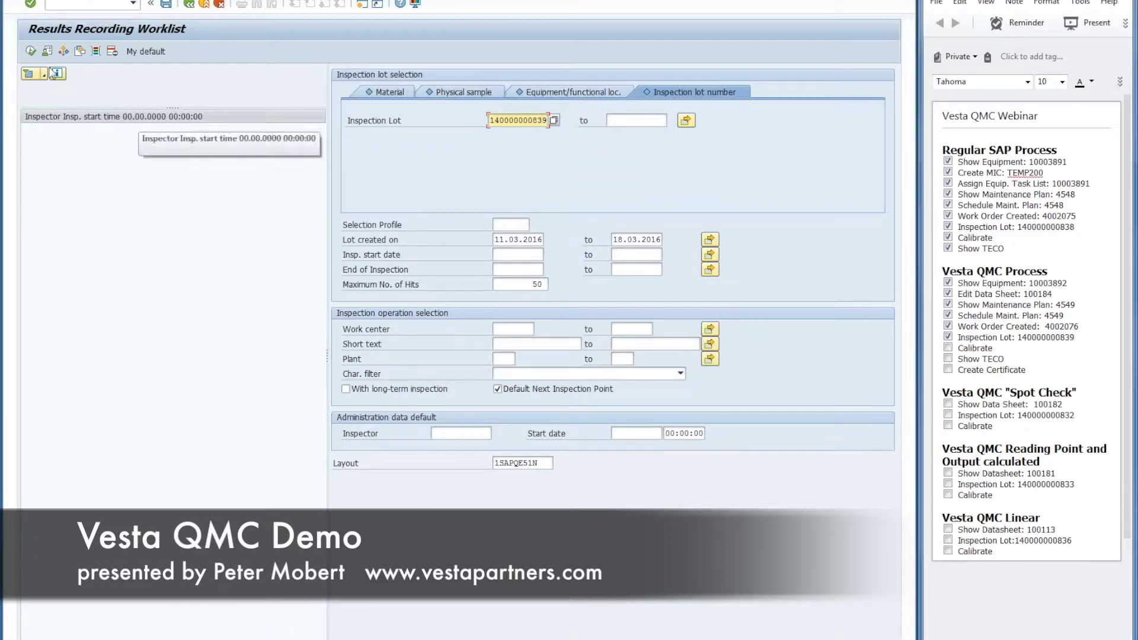
left_click(31, 51)
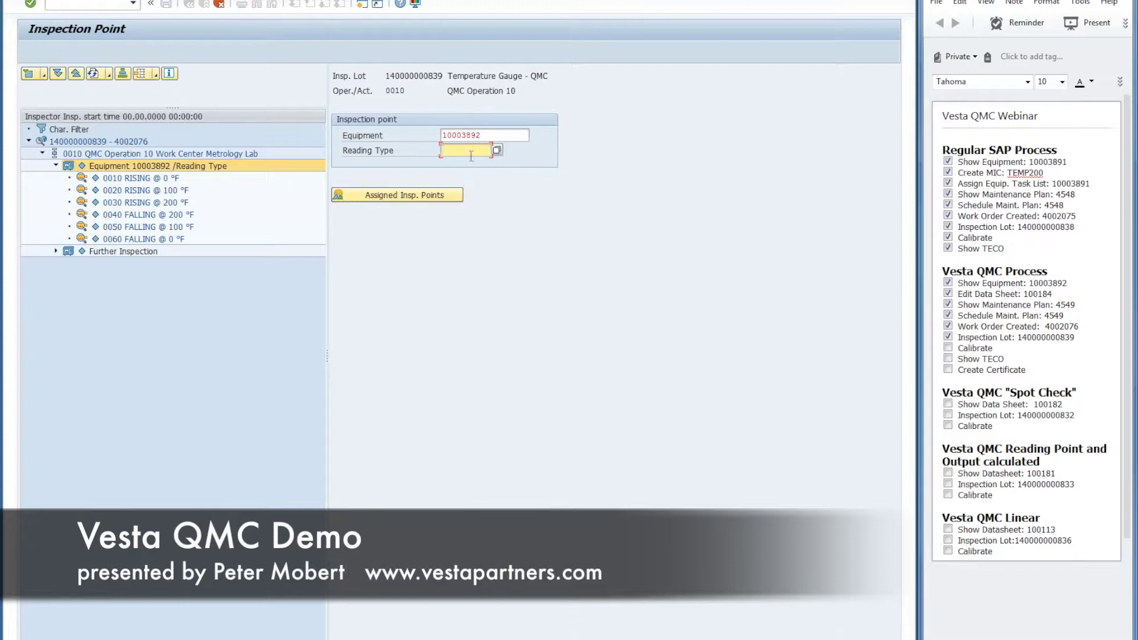
Step: Choose Reading Type AS FOUND for equipment 10003892 and confirm to reach Record Results
left_click(497, 150)
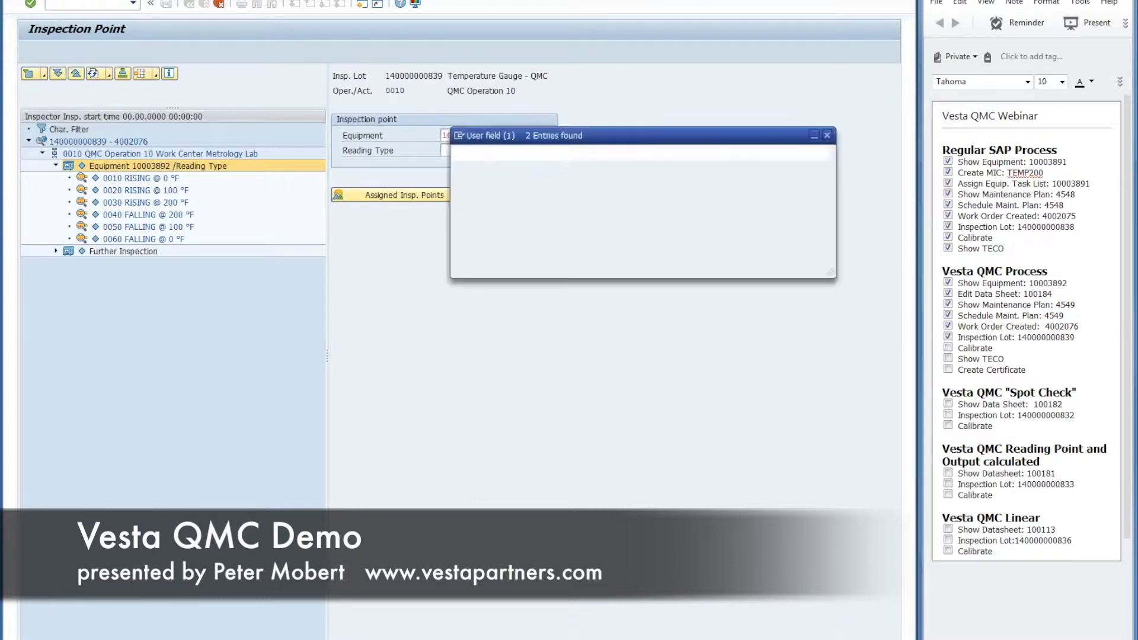
double_click(474, 215)
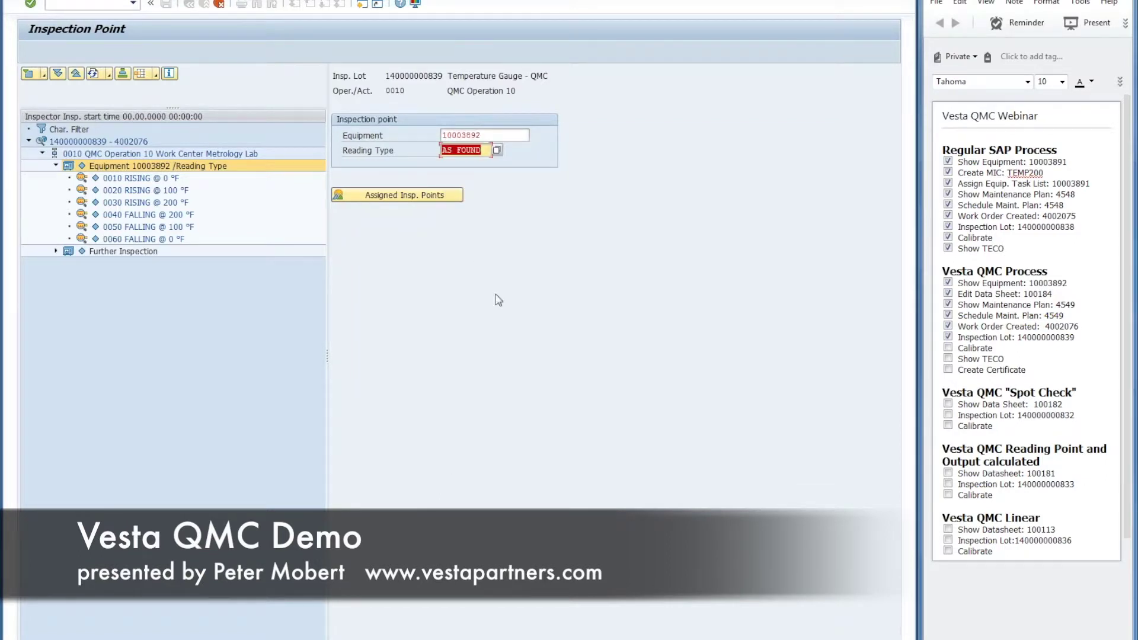
key("Return")
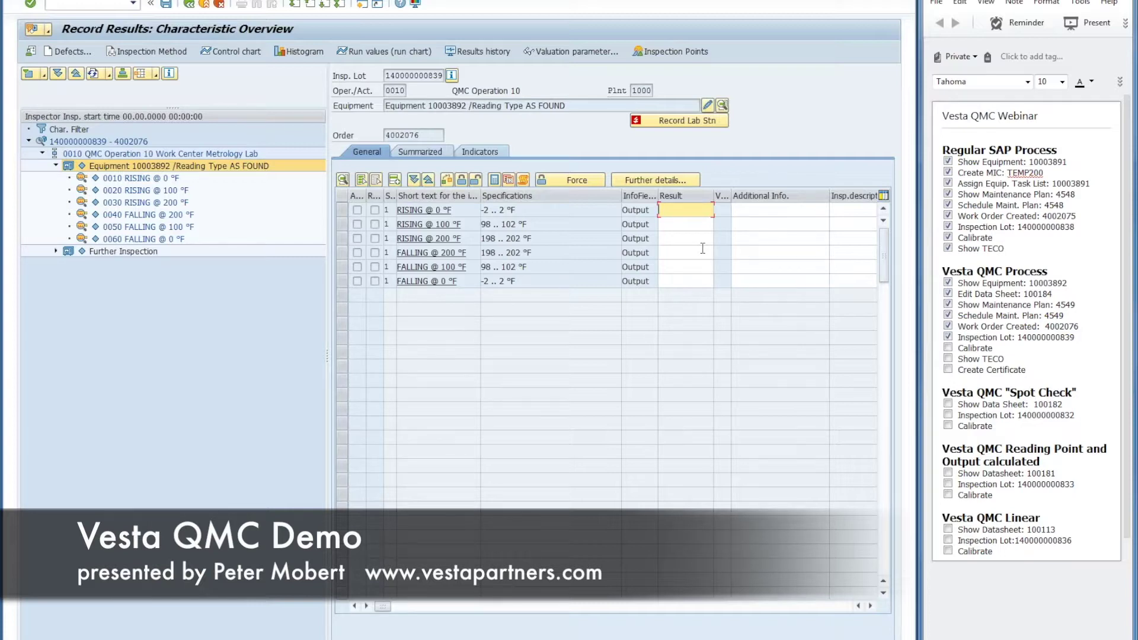
Step: Enter As Found results -3, 100, 200, 201, 100 and -2 for rows 0010–0060
type("-3")
key("Return")
type("100")
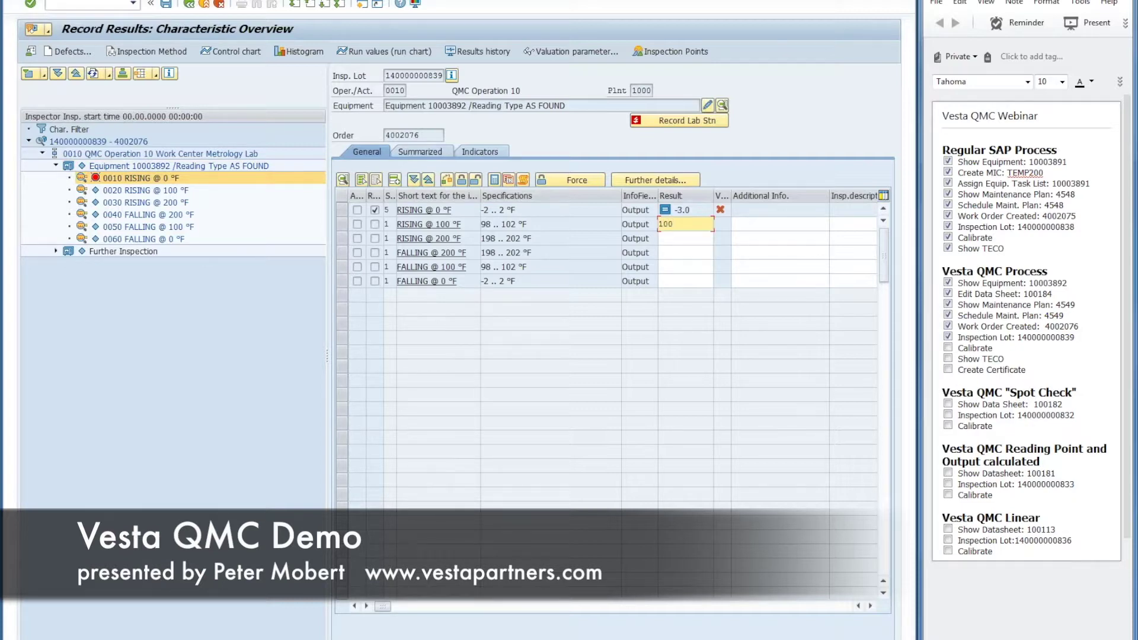
key("Return")
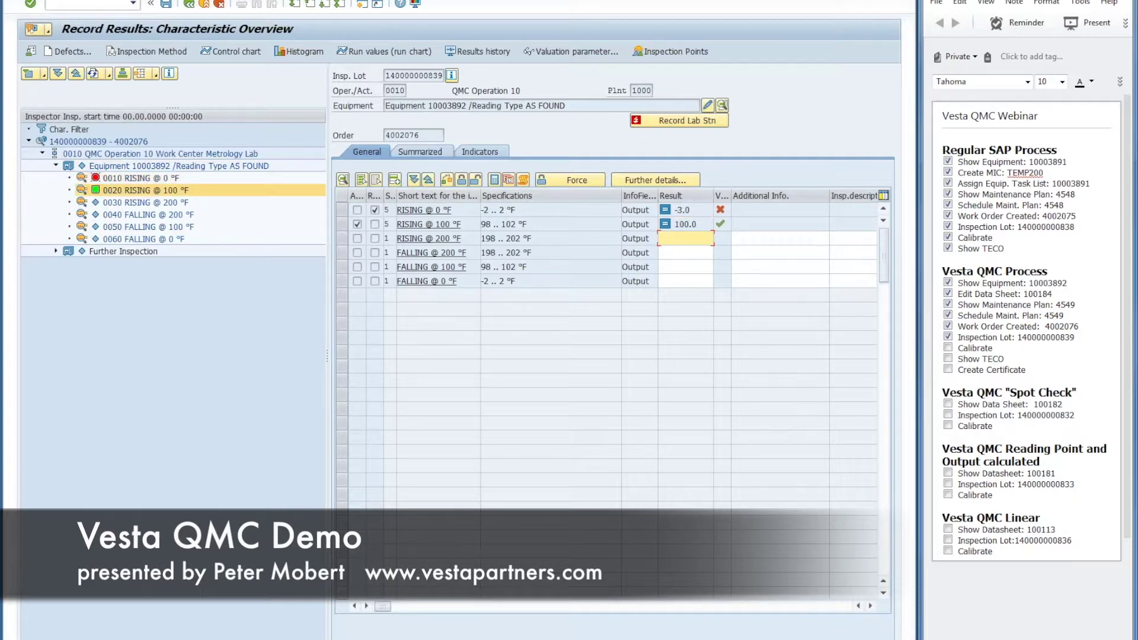
type("100")
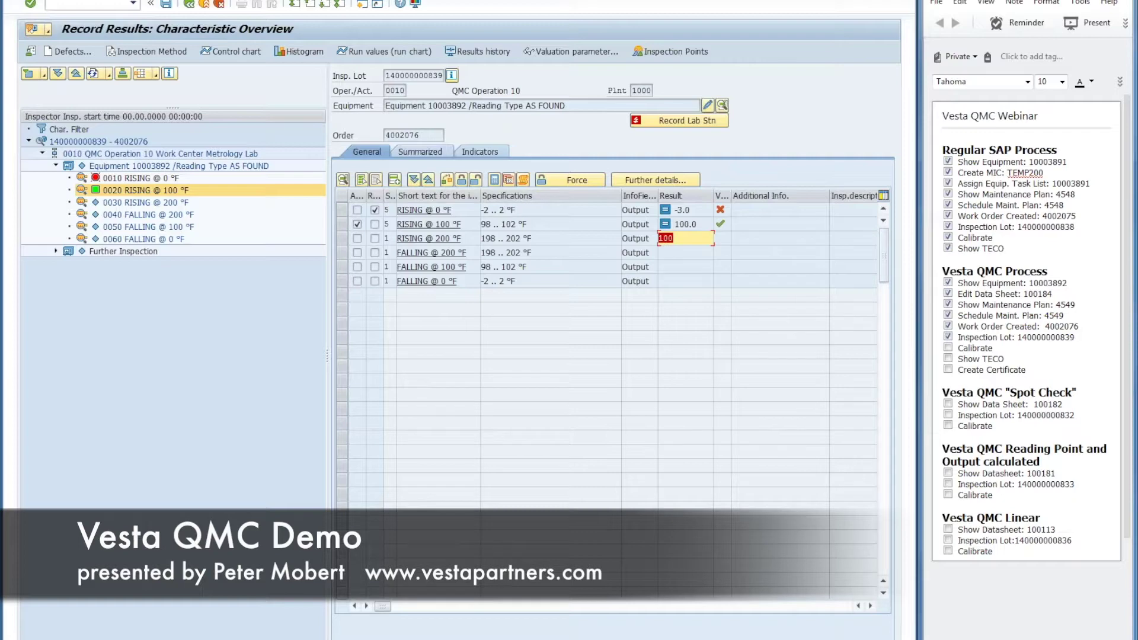
type("2")
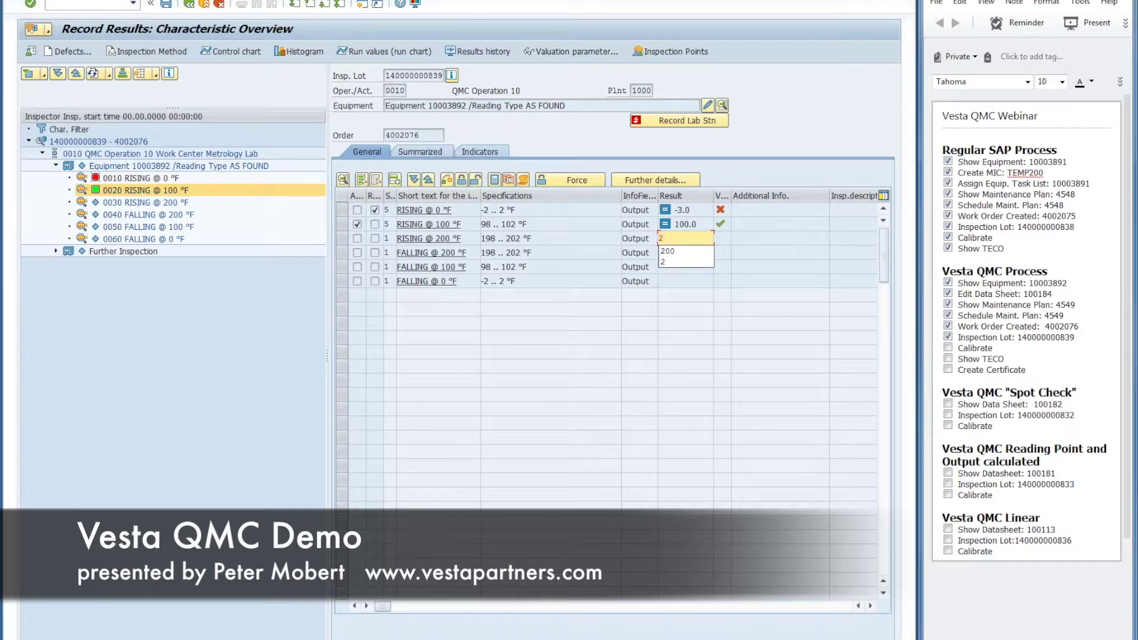
type("00")
key("Return")
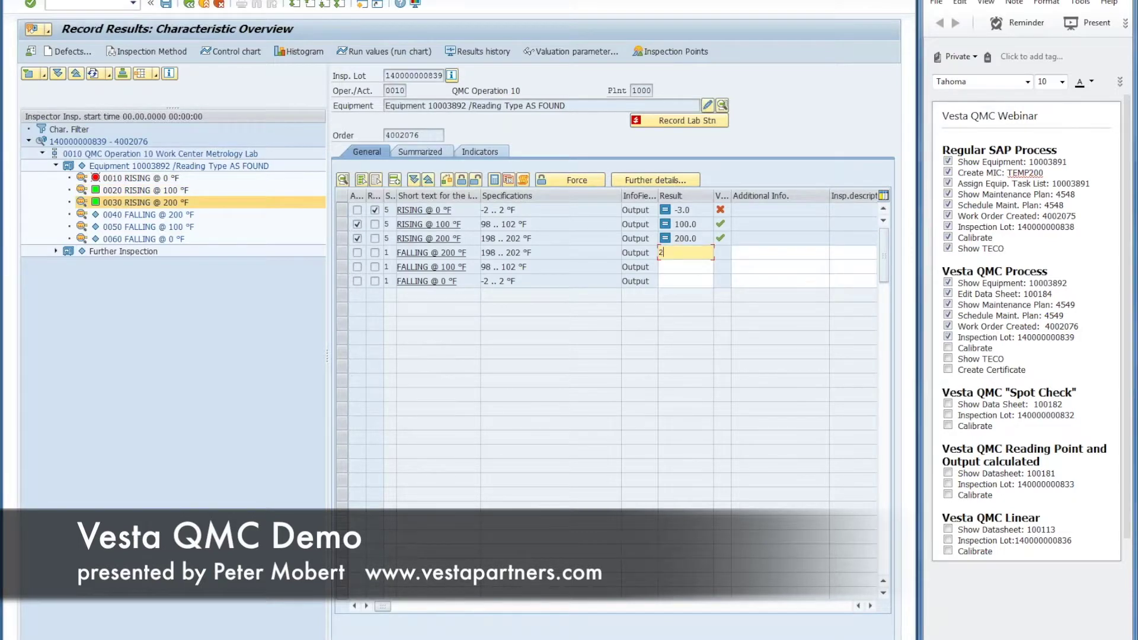
type("201")
key("Return")
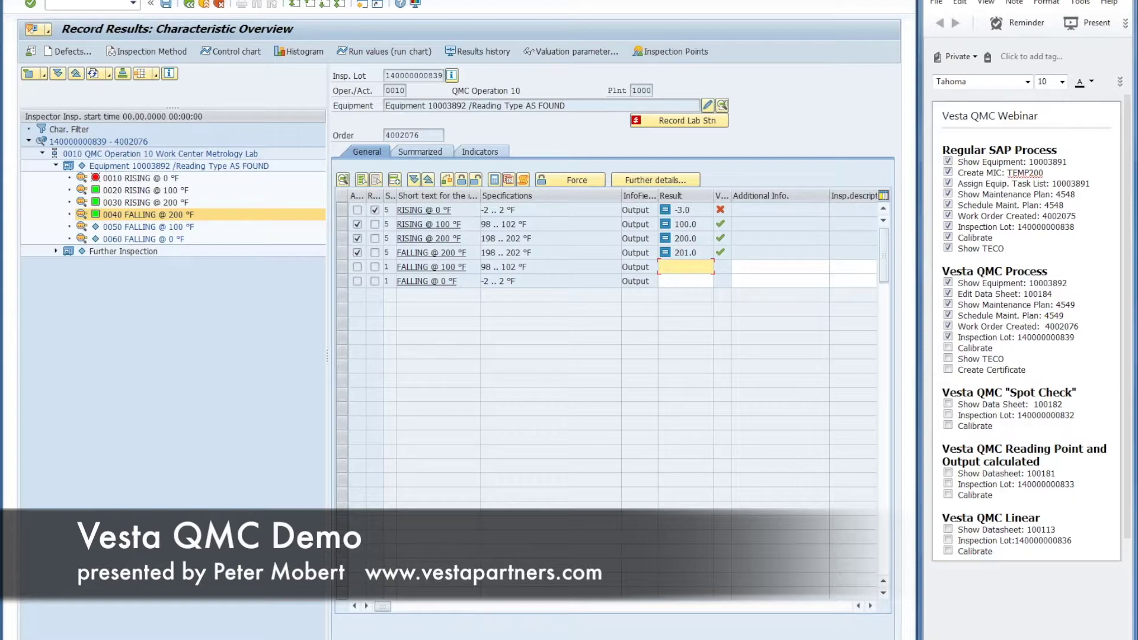
type("100")
key("Return")
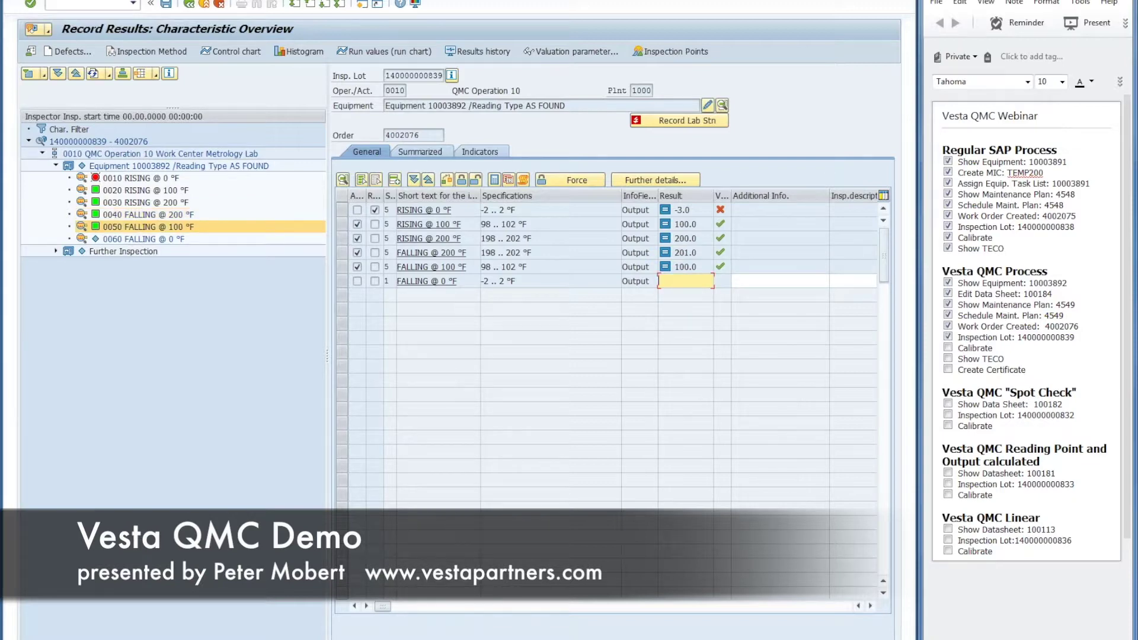
type("-2")
key("Return")
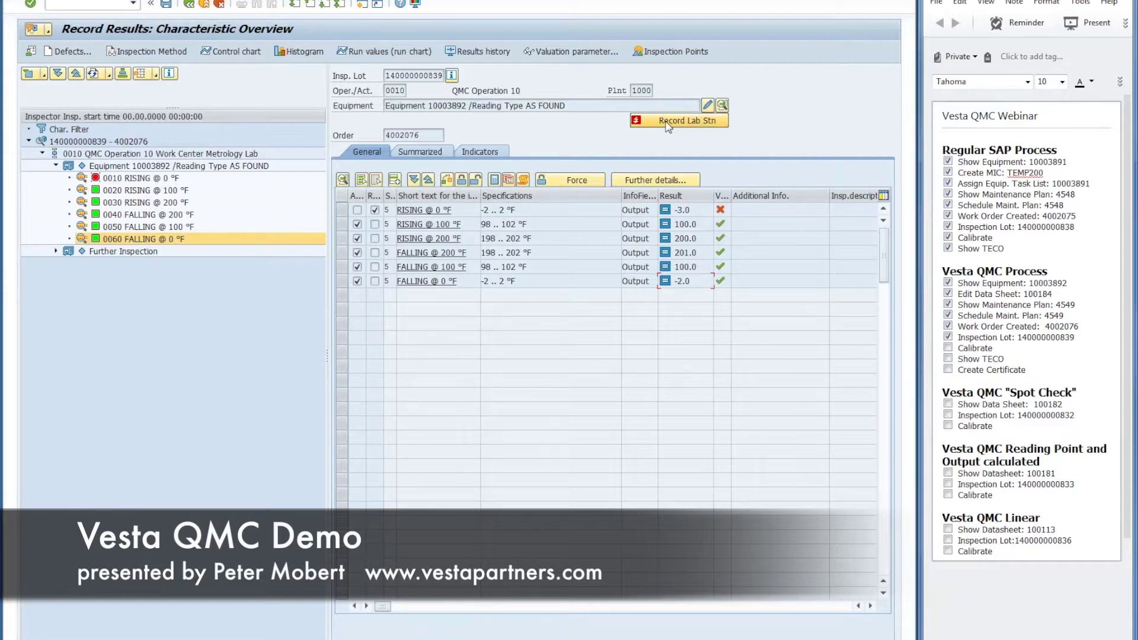
Step: Enter 10003865 as the Standard Used in the lab standards record
left_click(668, 123)
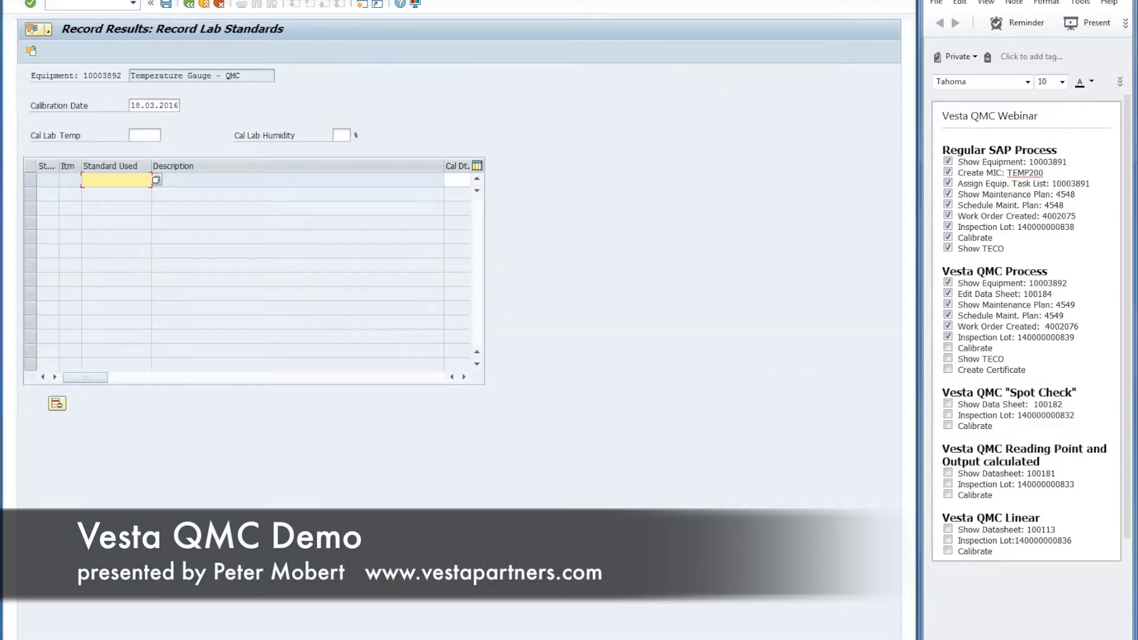
left_click(117, 184)
type("10003865")
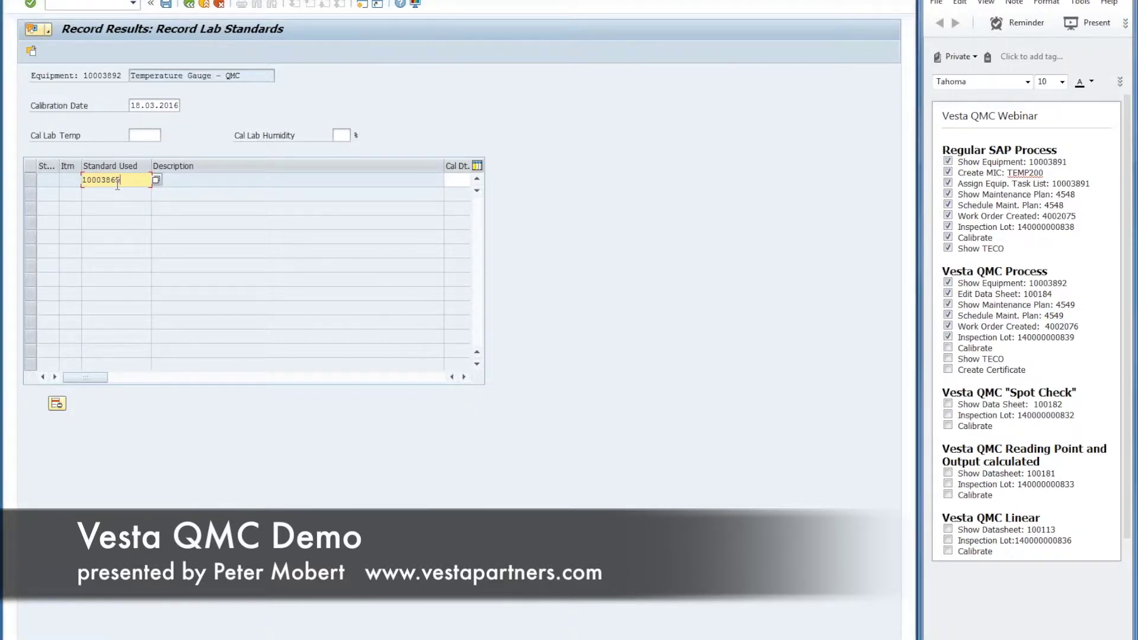
key("Return")
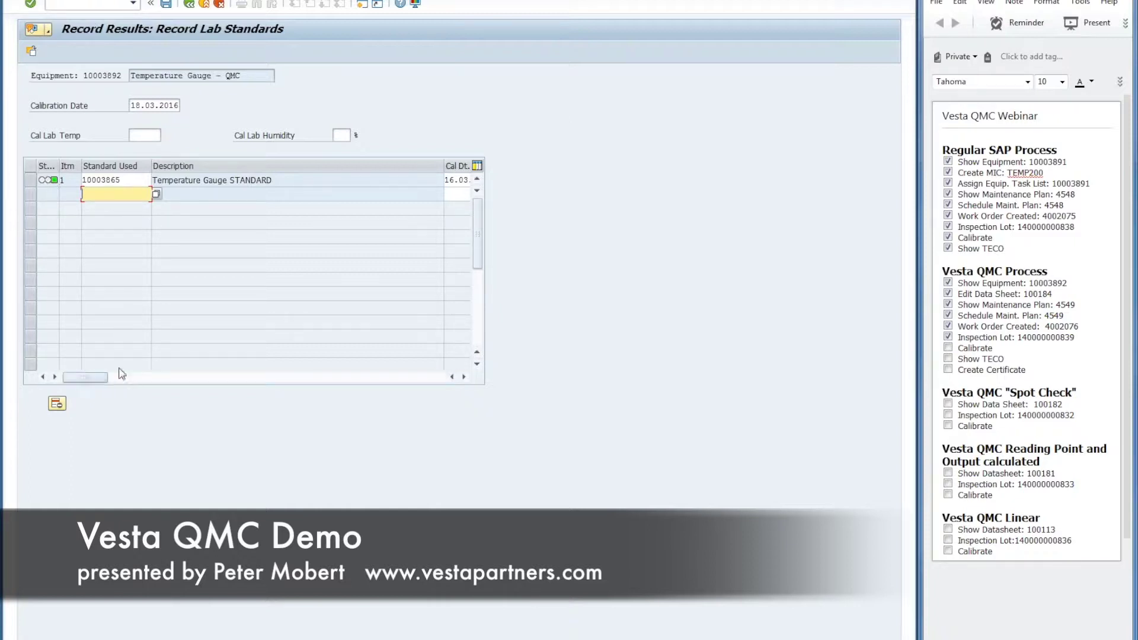
Step: Check the Temperature Gauge STANDARD's calibration dates and save the lab standard record
left_click(464, 377)
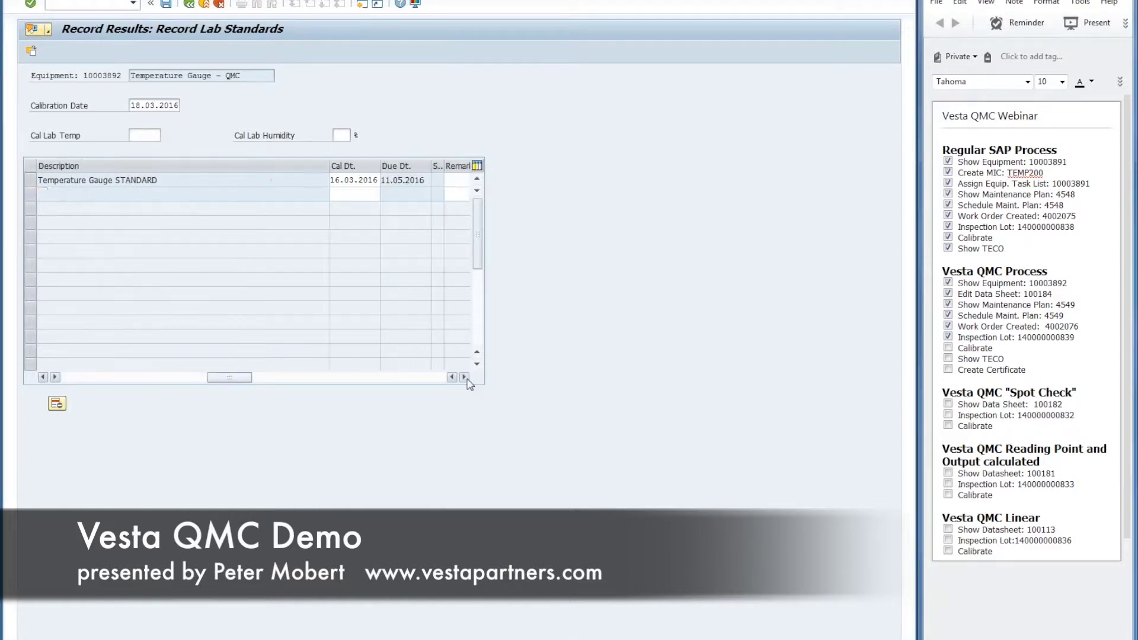
left_click(464, 377)
left_click(42, 377)
left_click(70, 379)
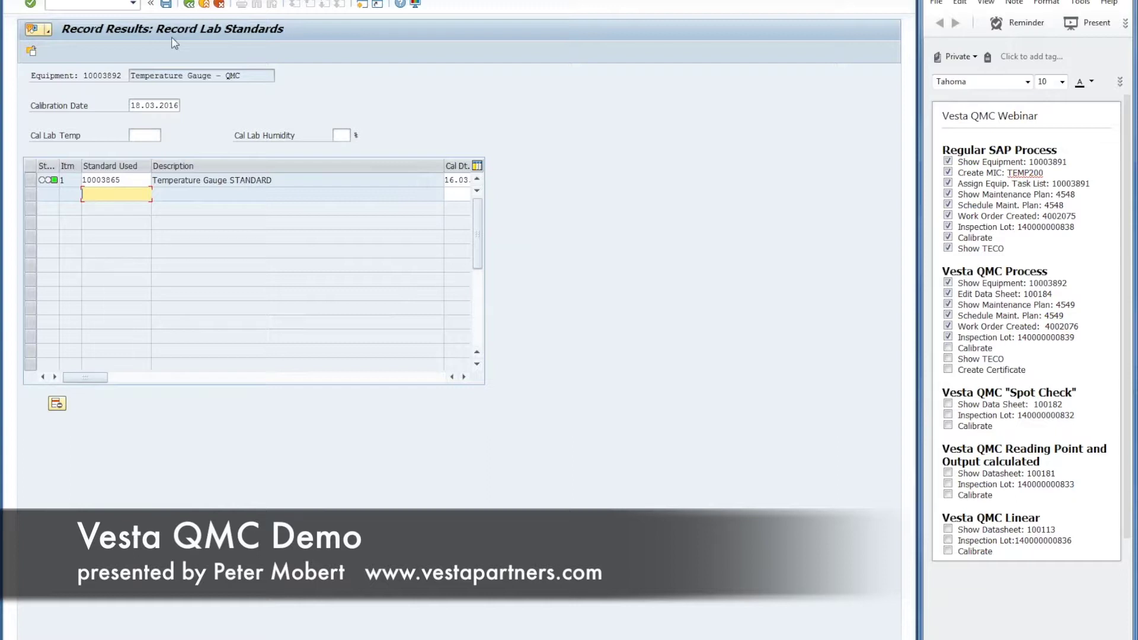
left_click(167, 6)
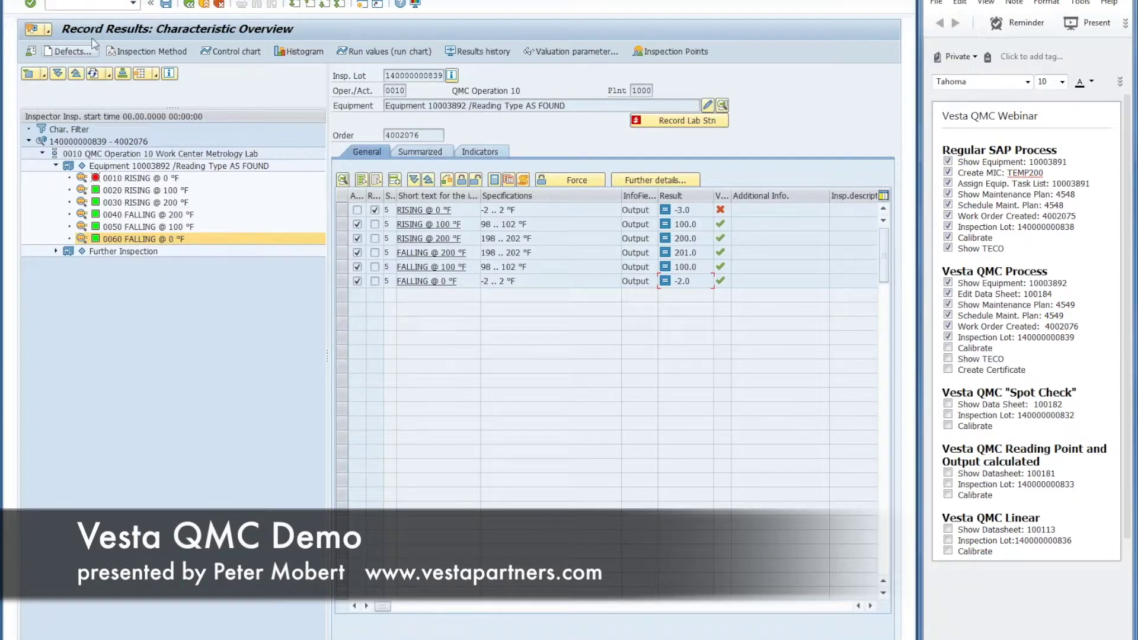
Step: Save the As Found results with valuation AF3 Adjustment Required and sign with the password
left_click(168, 6)
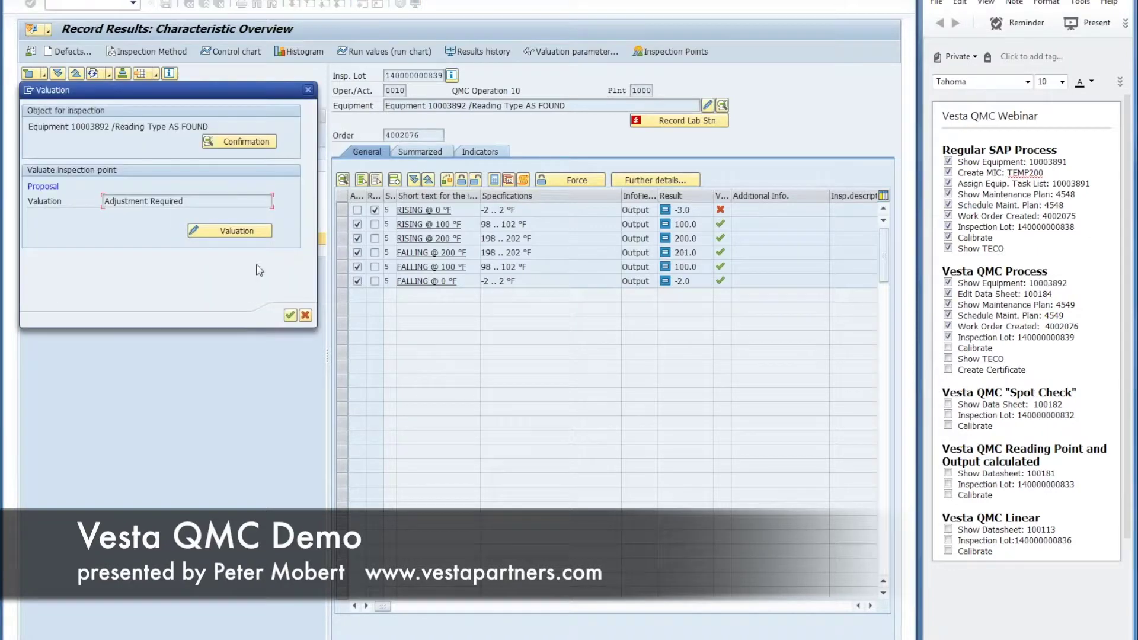
left_click(214, 231)
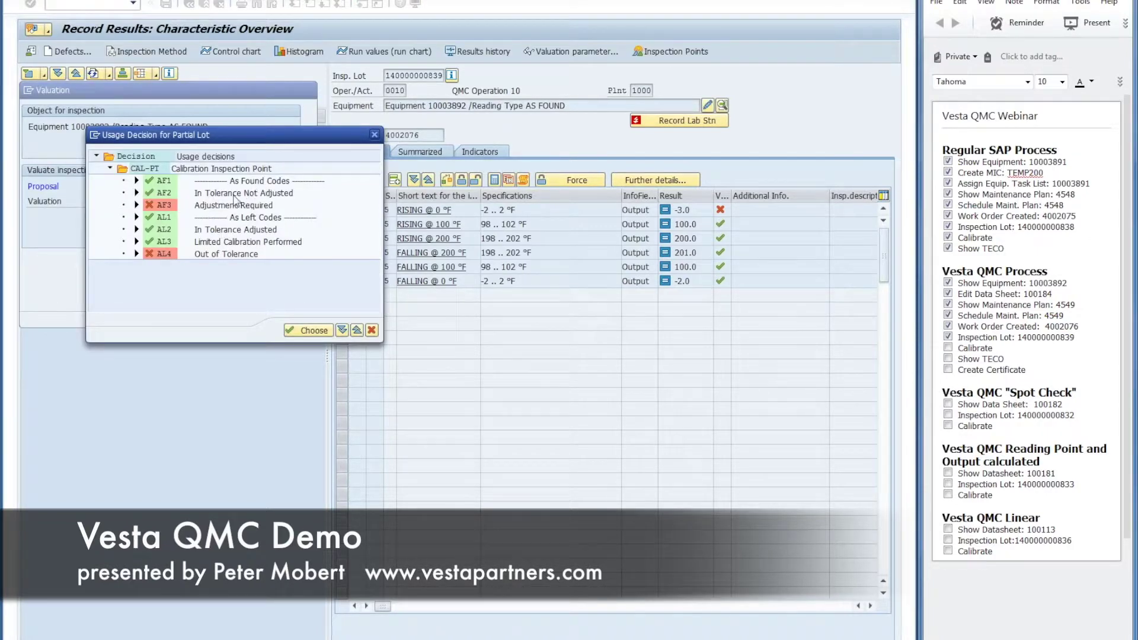
left_click(166, 206)
double_click(165, 205)
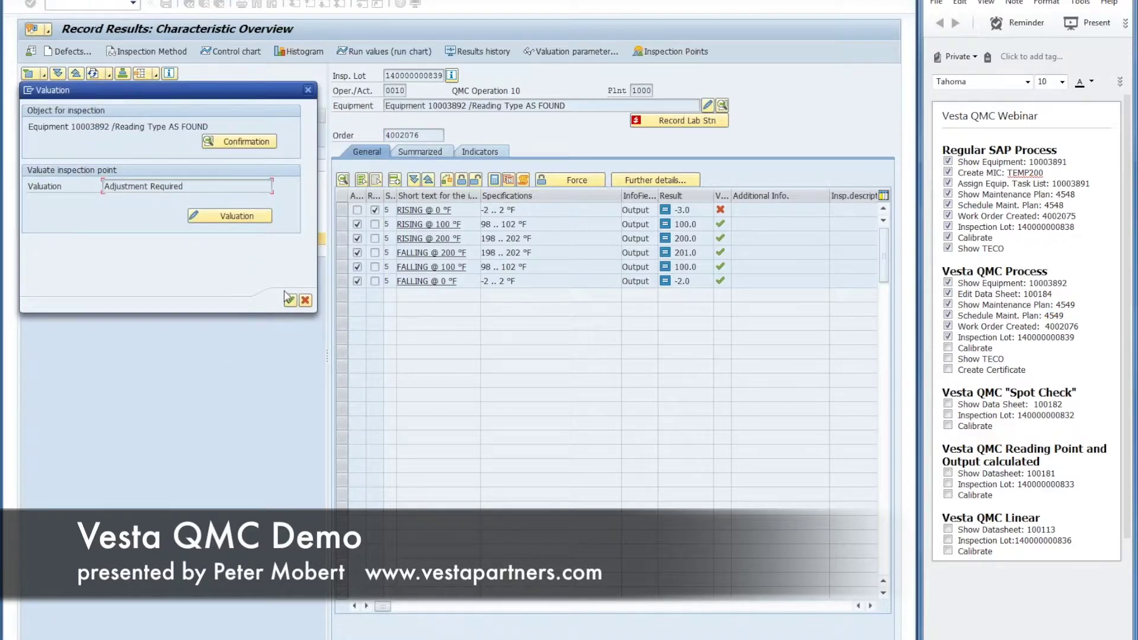
left_click(290, 300)
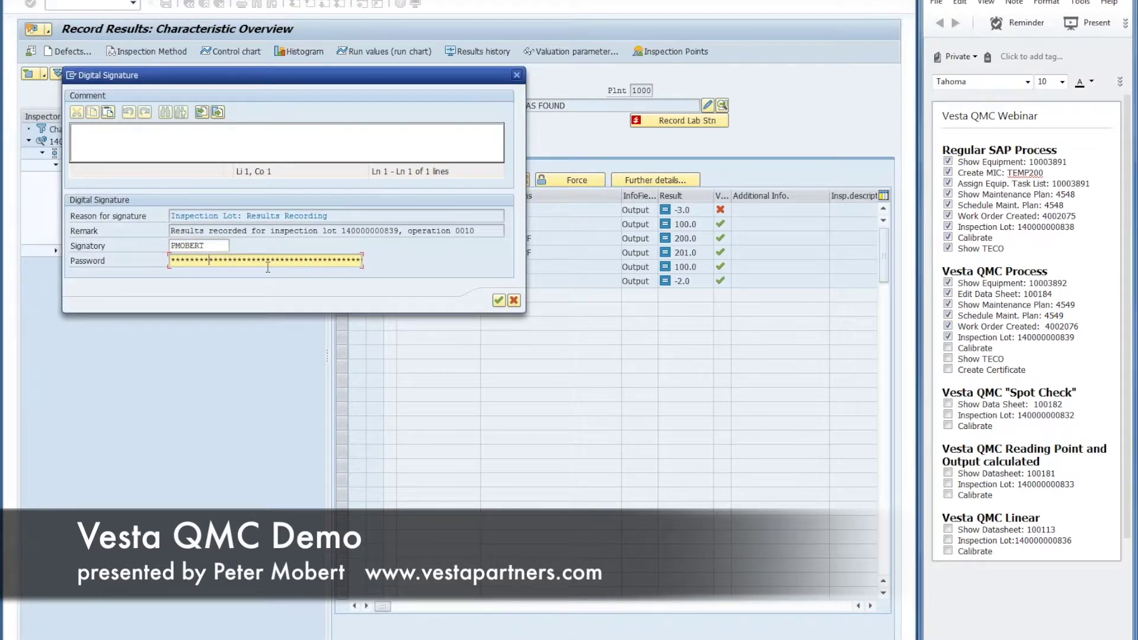
left_click(499, 301)
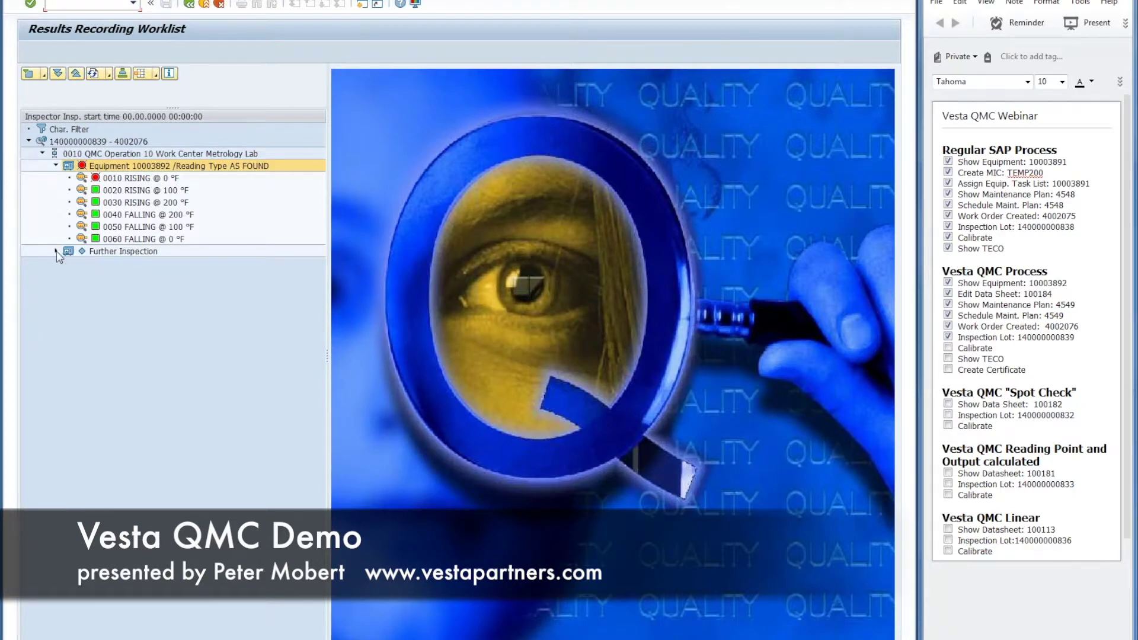
Step: Open the equipment's next inspection point with reading type AS LEFT
left_click(86, 251)
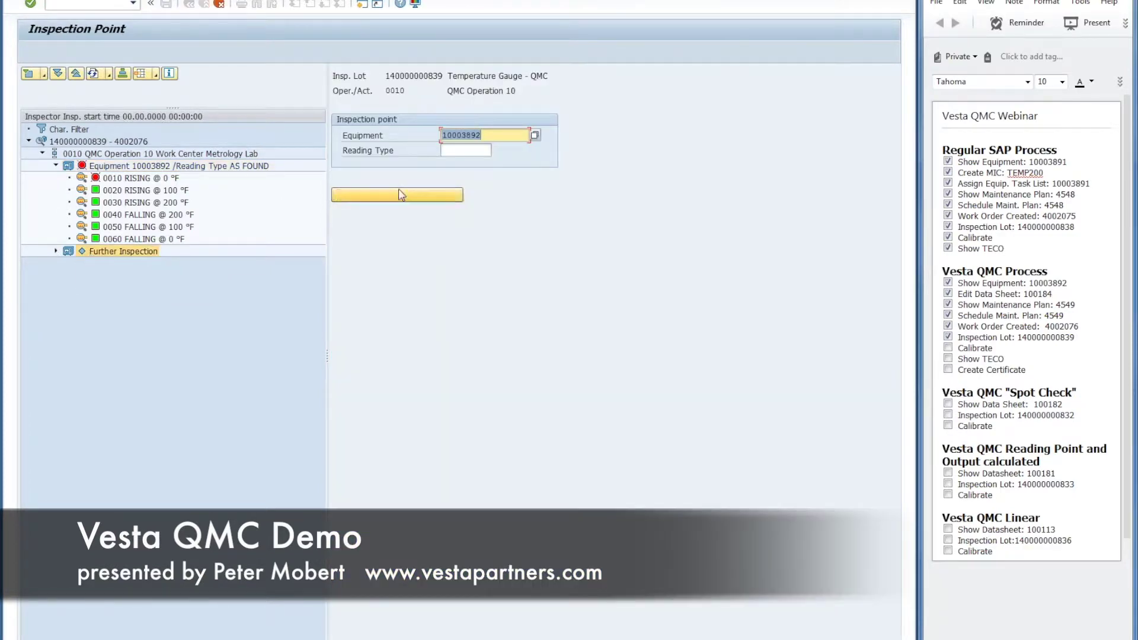
left_click(468, 149)
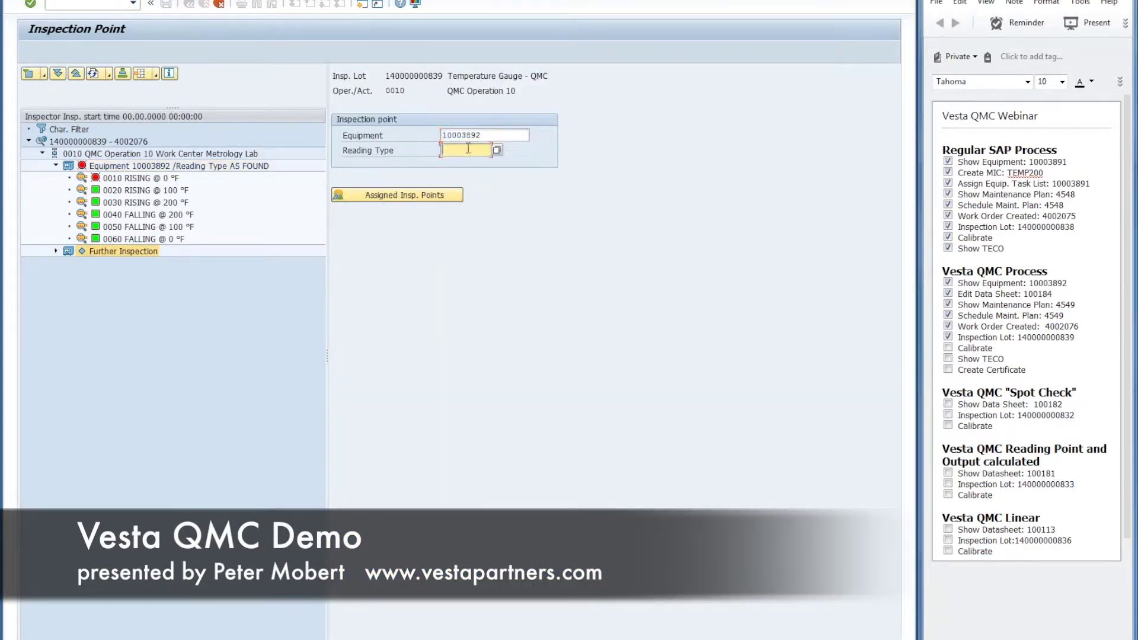
left_click(497, 151)
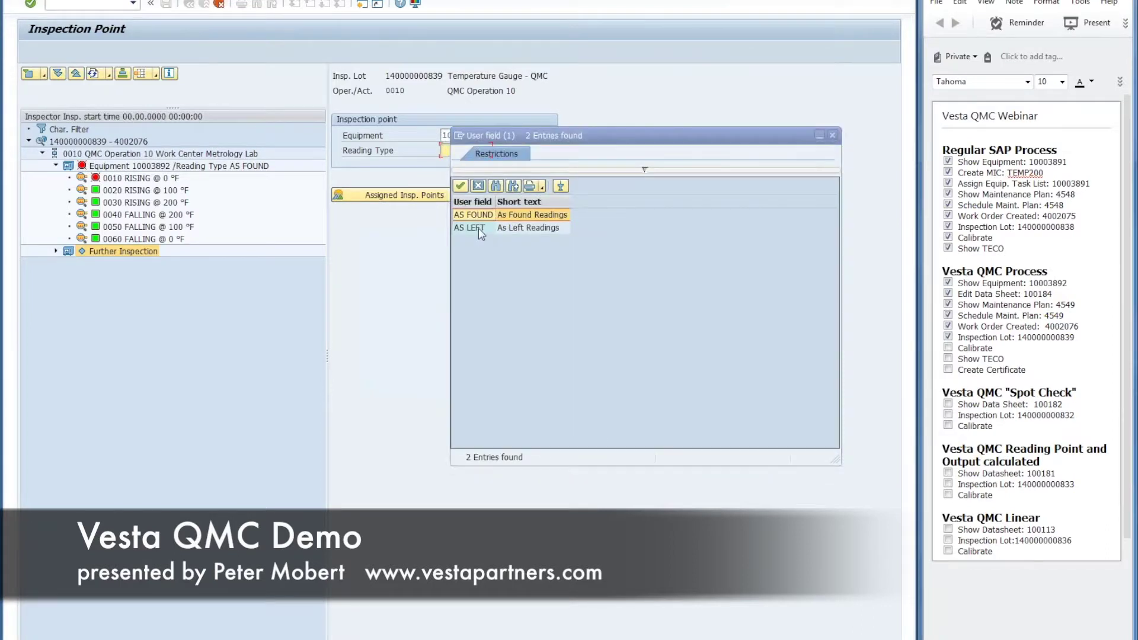
left_click(478, 229)
key("Return")
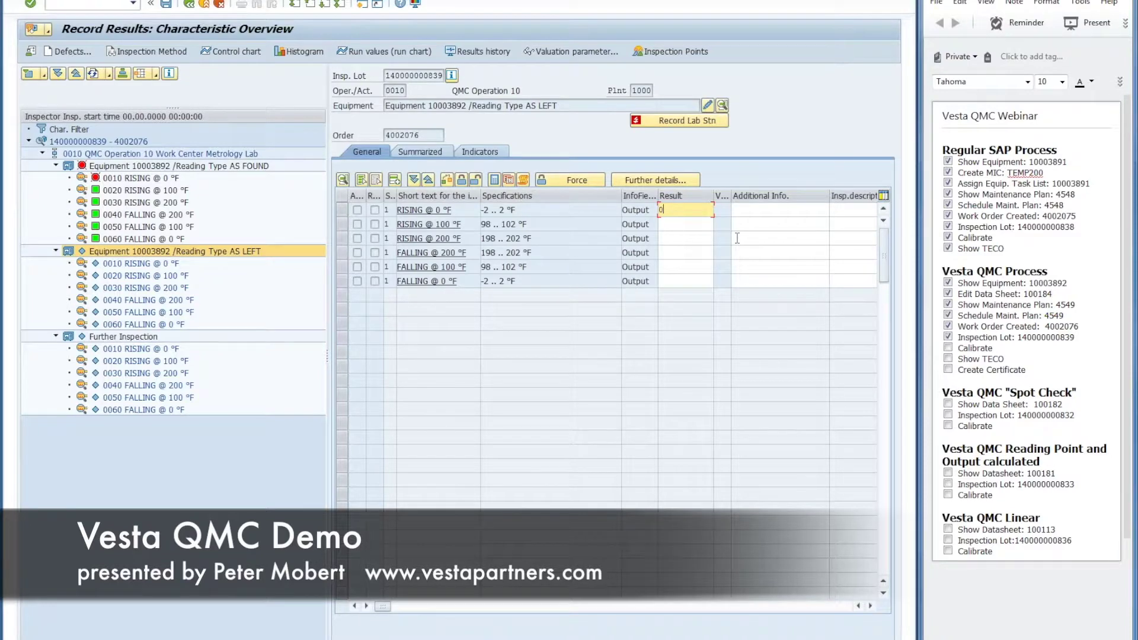
Step: Record AS LEFT results 0, 100, 200, 200, 100 and 0 and save
key("Return")
type("100")
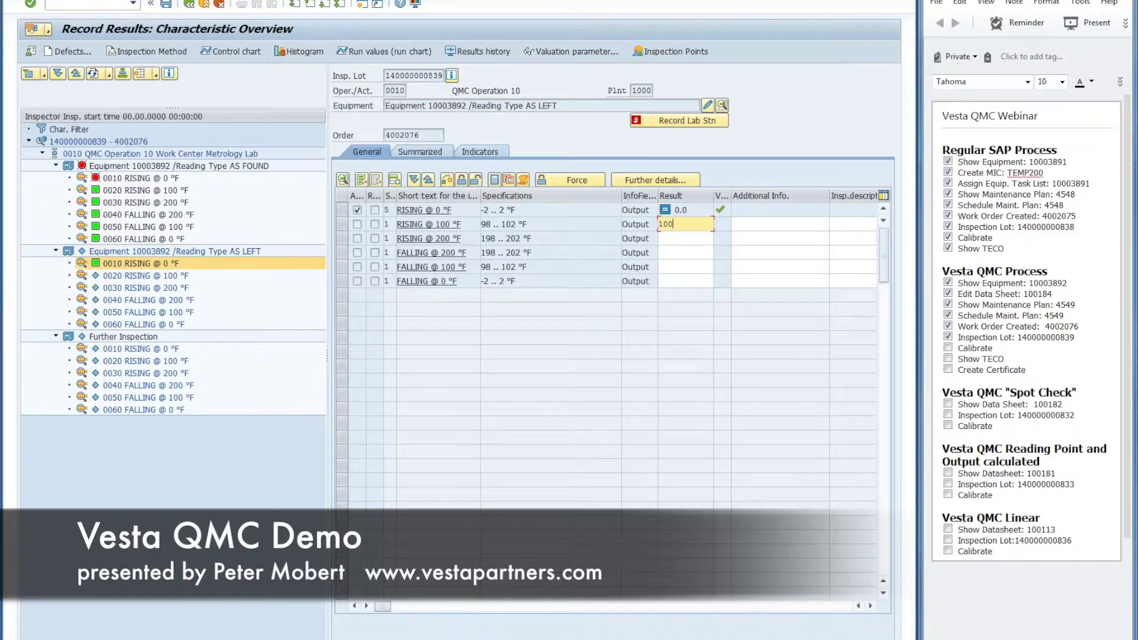
key("Return")
type("200")
key("Return")
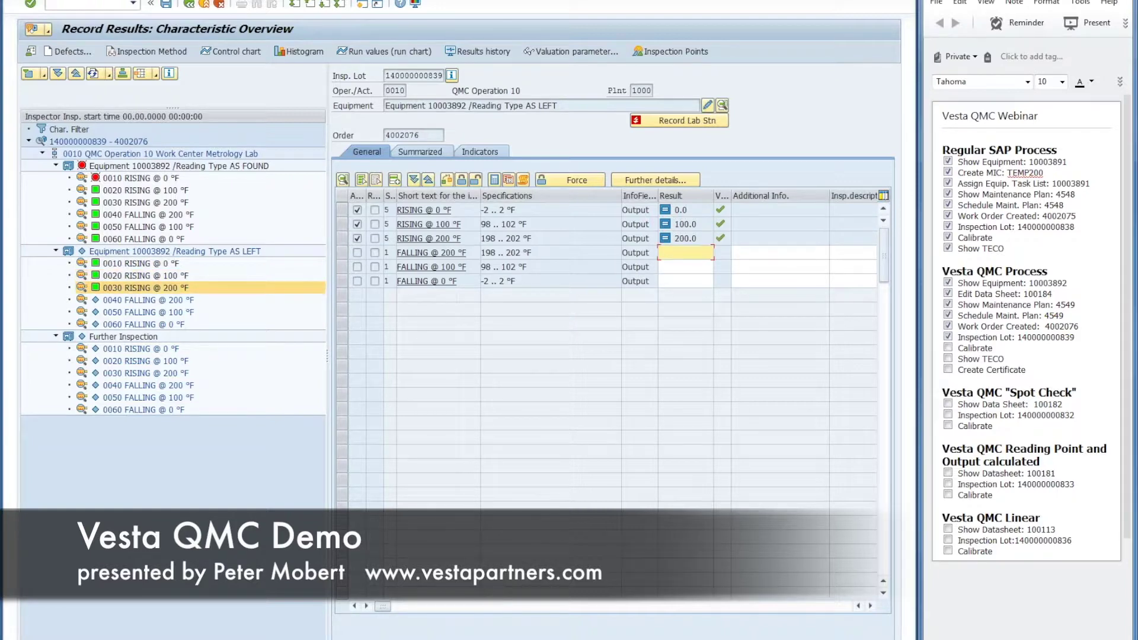
type("200")
key("Return")
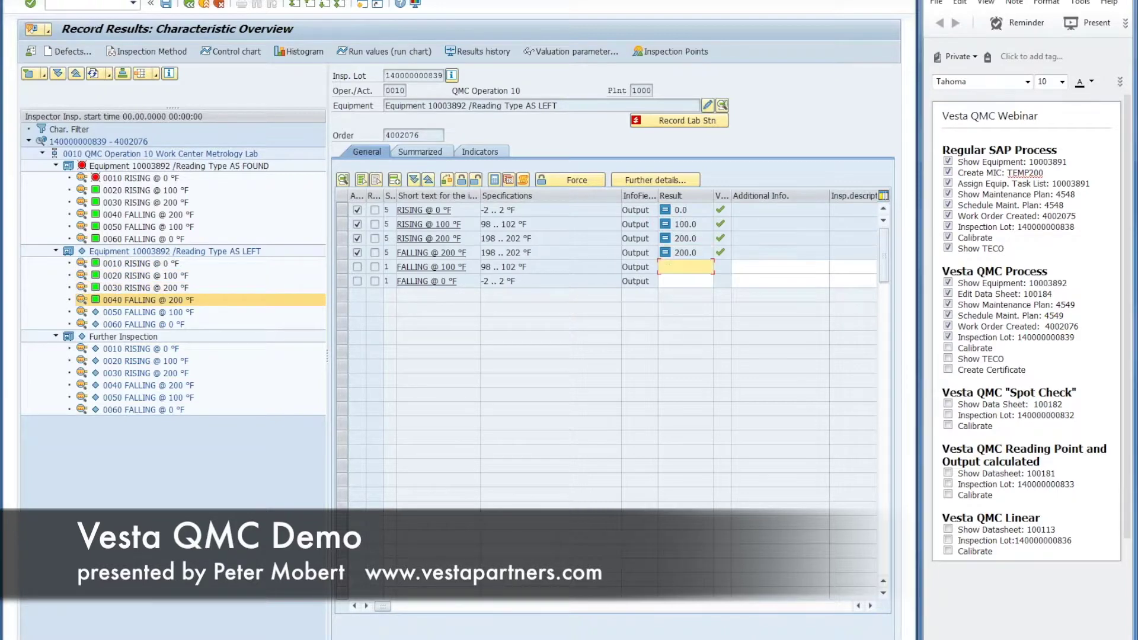
type("100")
key("Return")
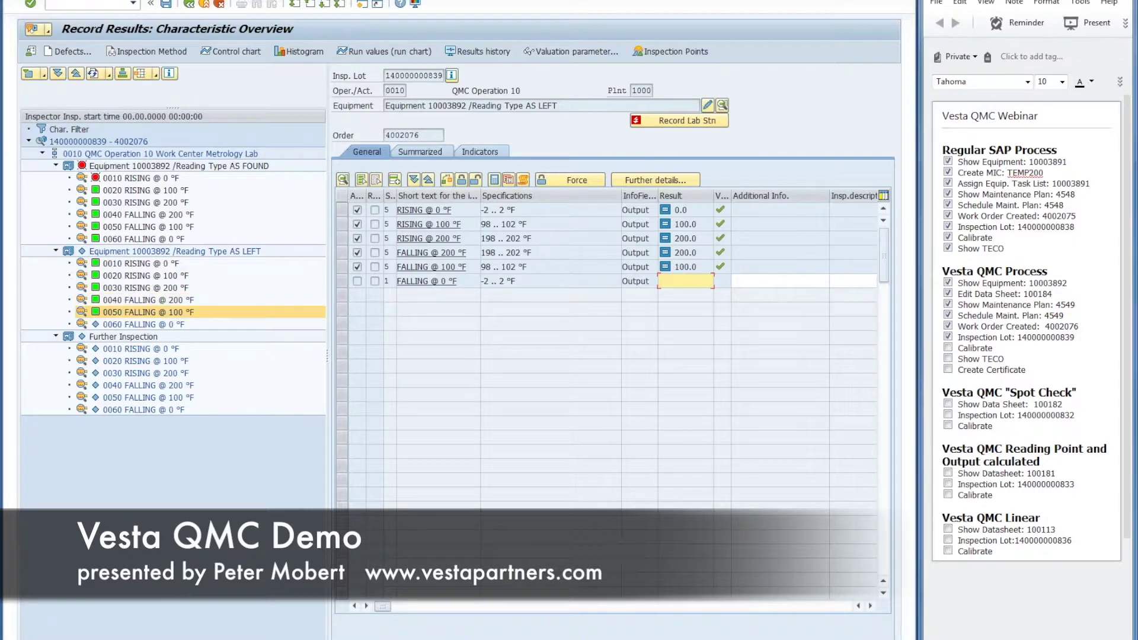
type("0")
key("Return")
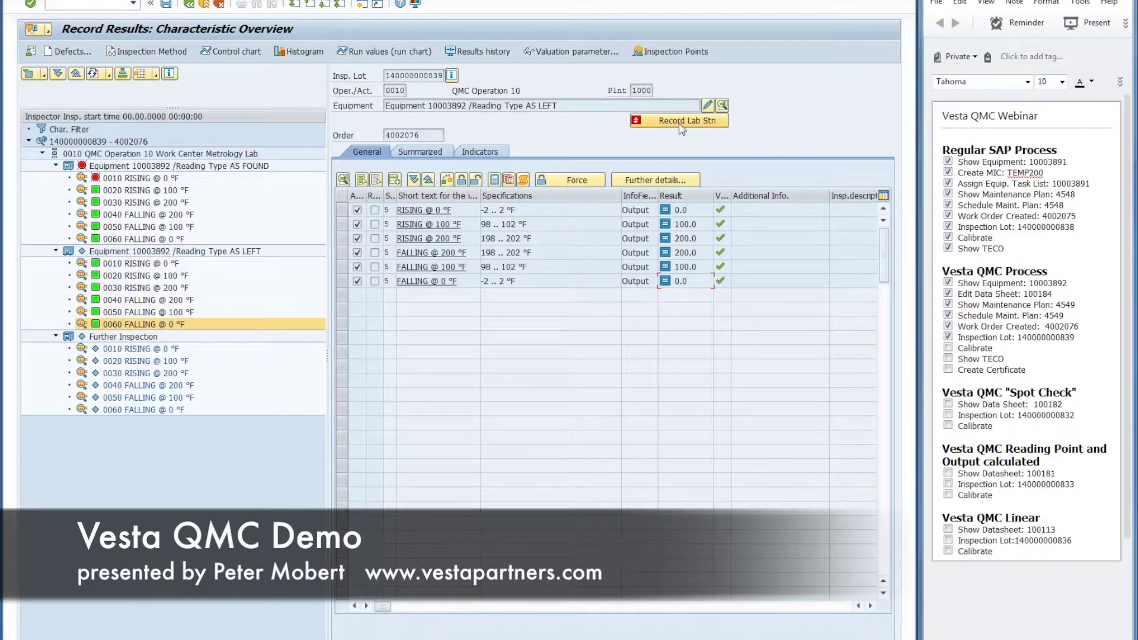
left_click(168, 5)
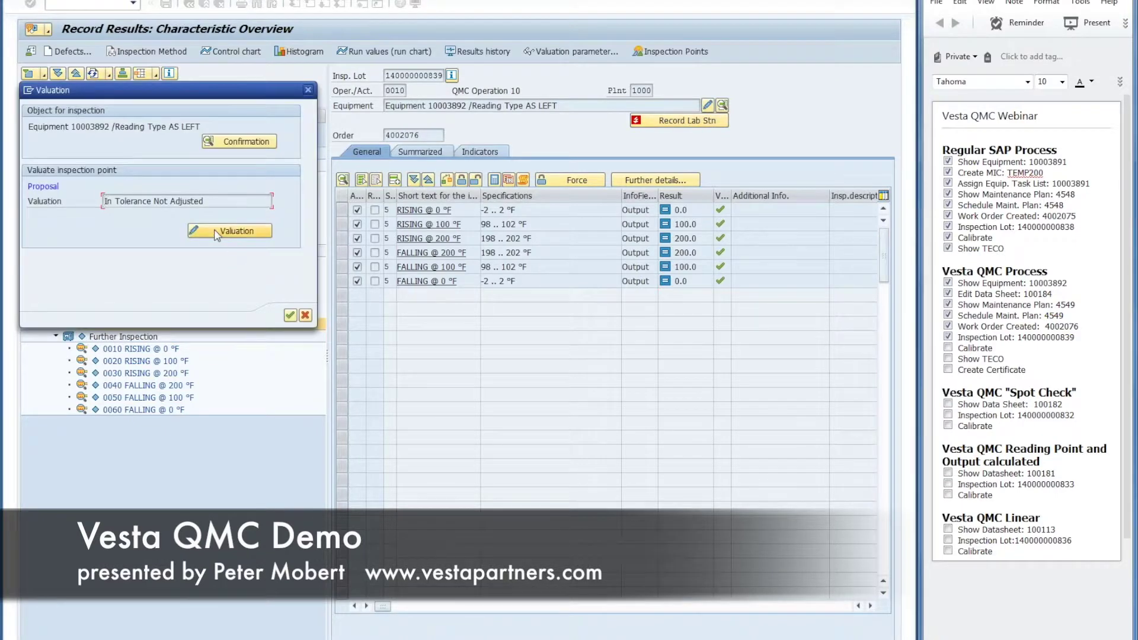
Step: Value the AS LEFT results In Tolerance Adjusted and sign with the password to save
left_click(208, 233)
double_click(207, 233)
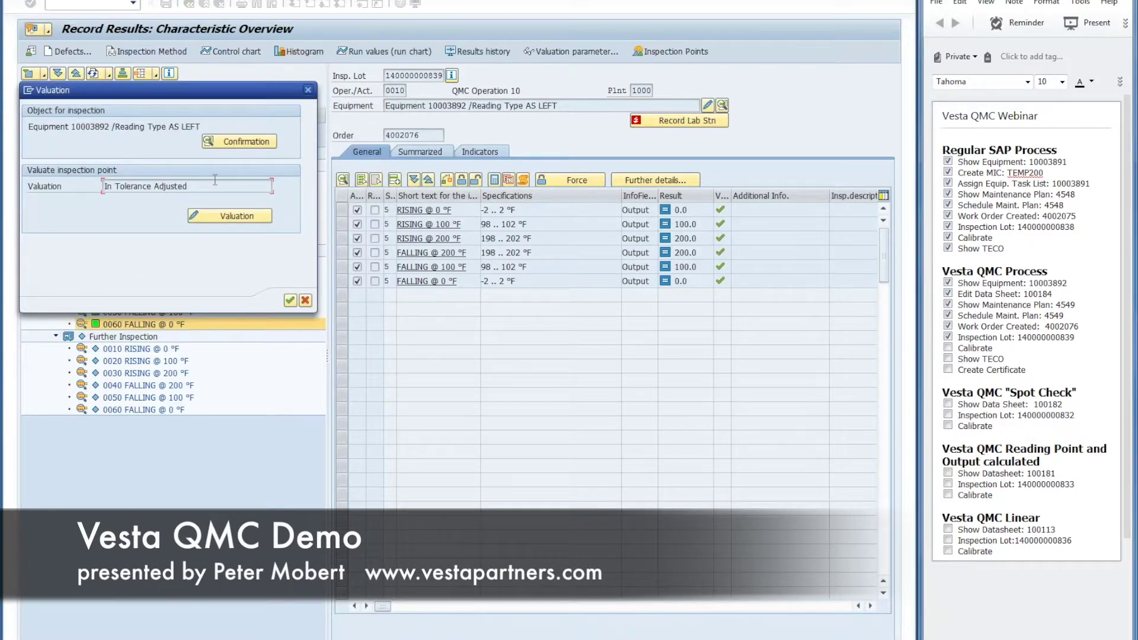
key("ctrl+s")
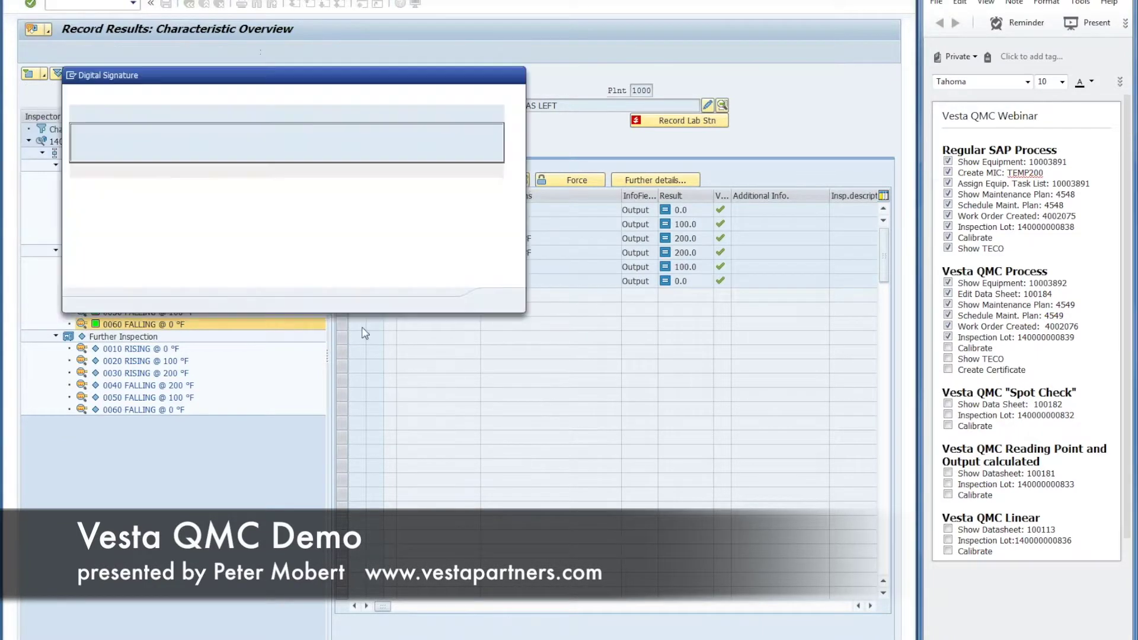
left_click(299, 265)
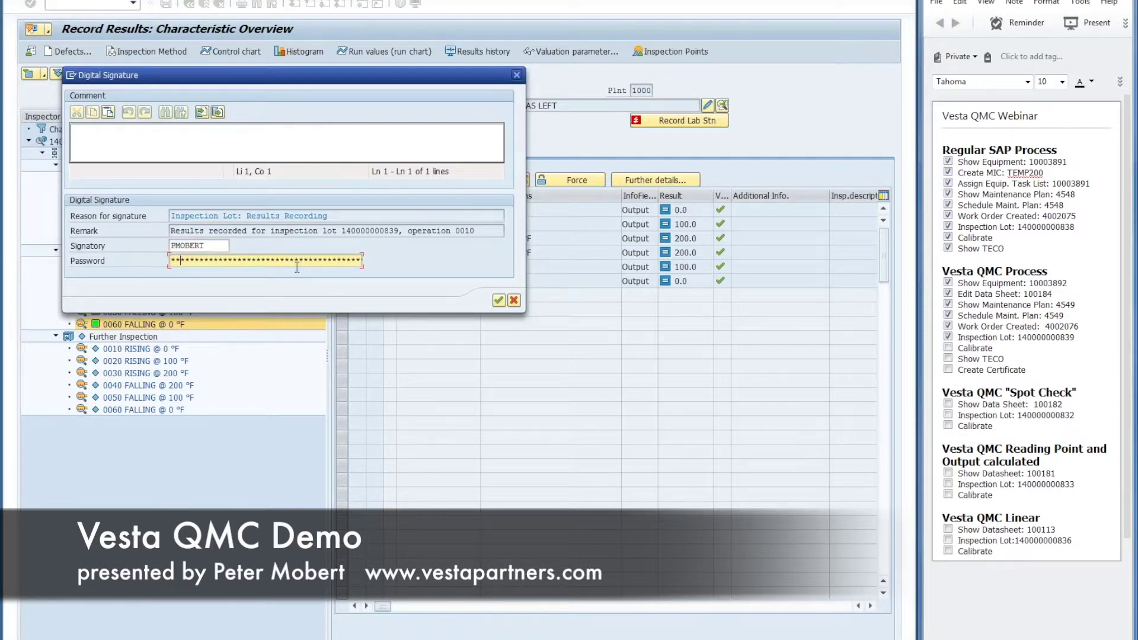
key("Return")
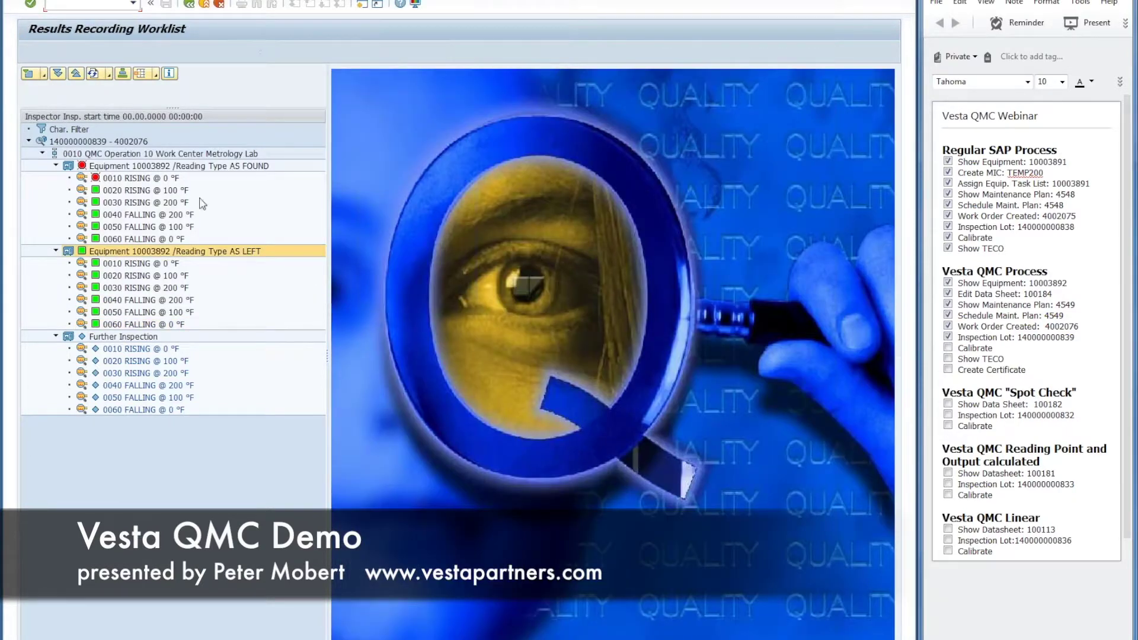
left_click(101, 143)
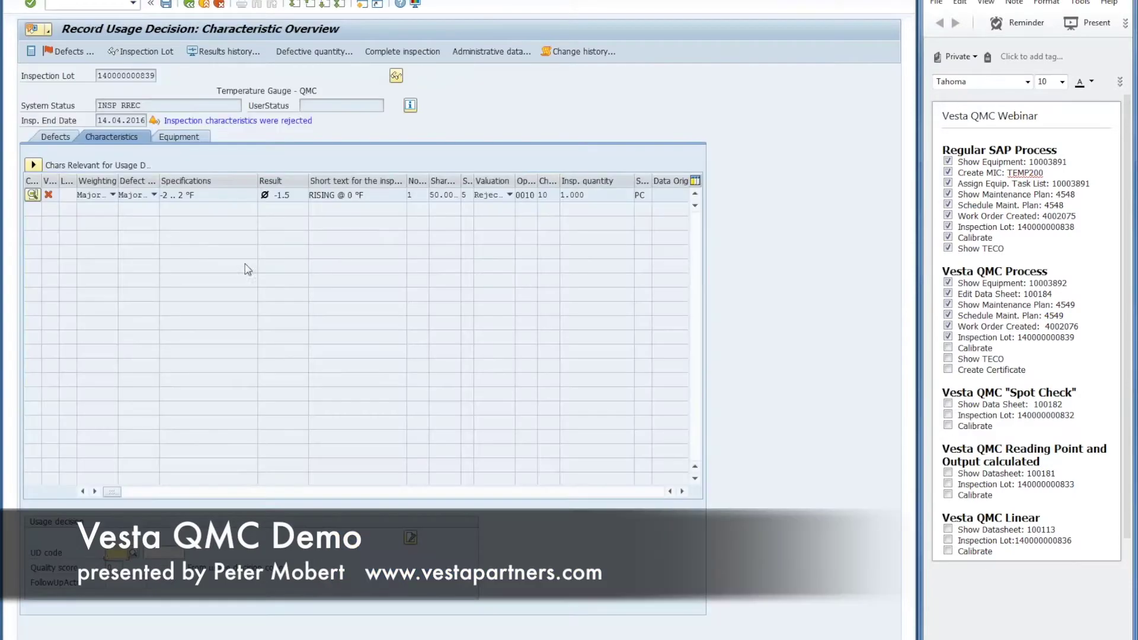
left_click(135, 554)
double_click(177, 148)
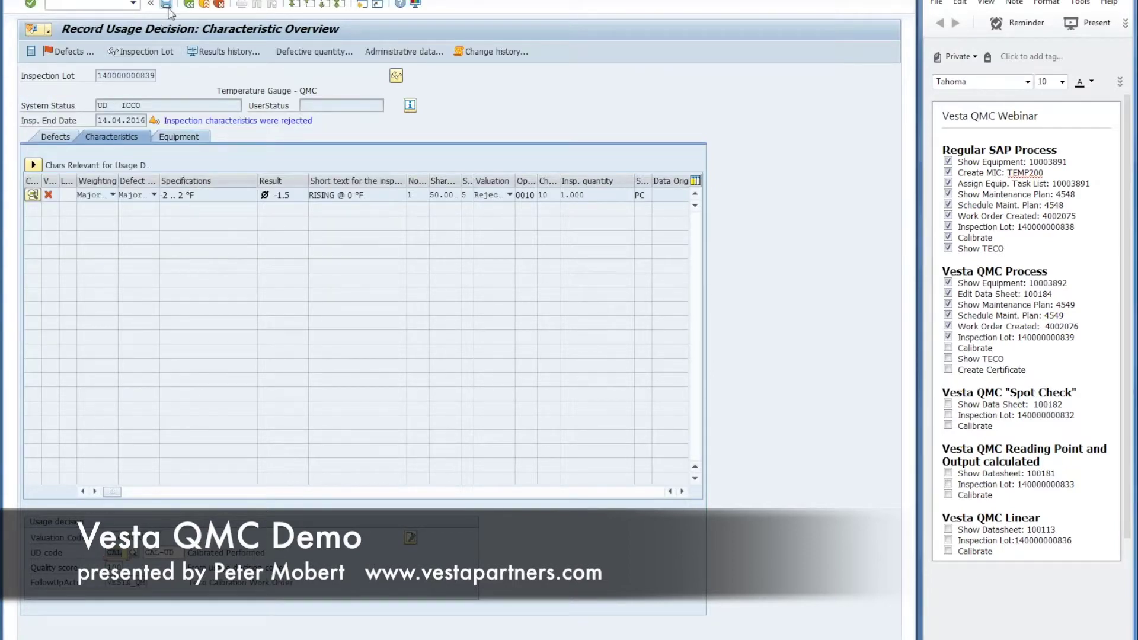
left_click(242, 261)
key("ctrl+v")
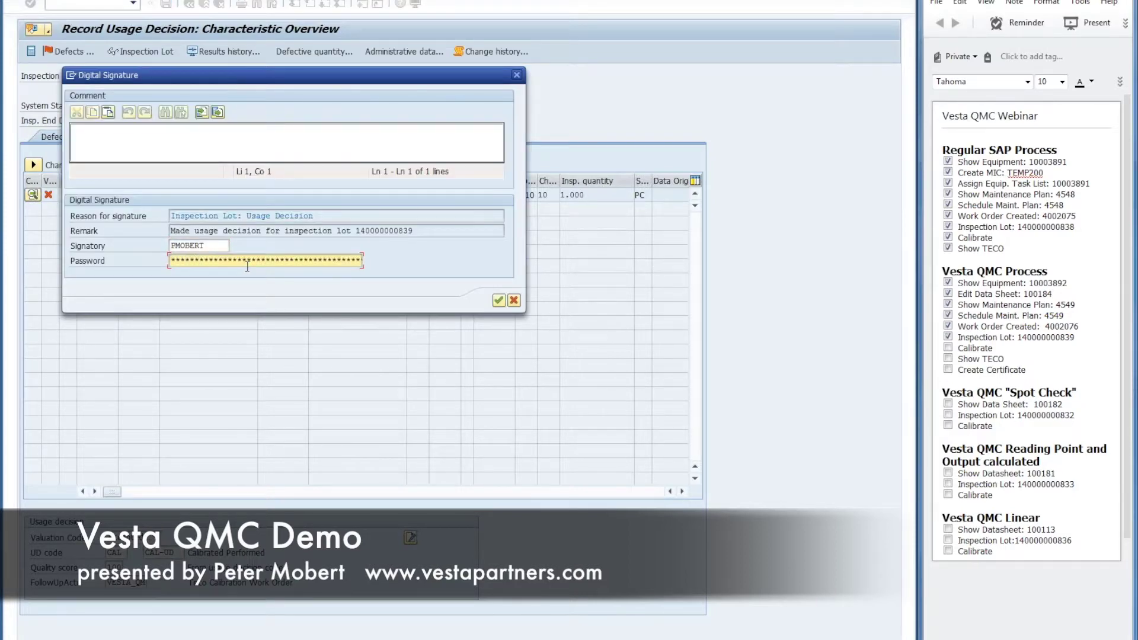
left_click(498, 300)
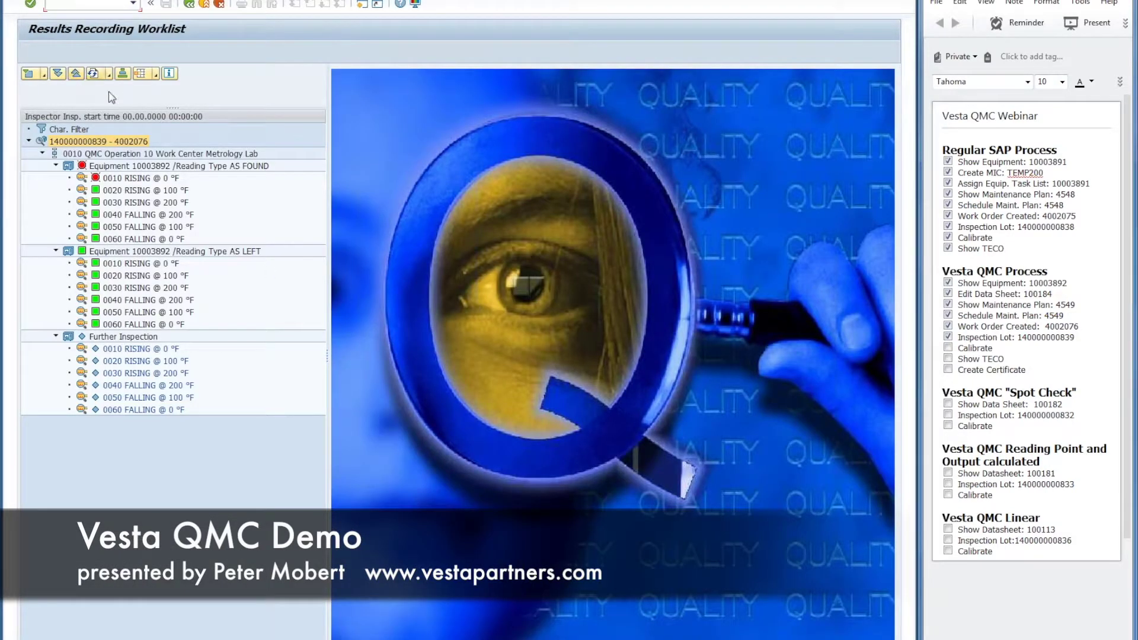
Step: Tick off Calibrate in the checklist and exit to SAP Easy Access
left_click(948, 348)
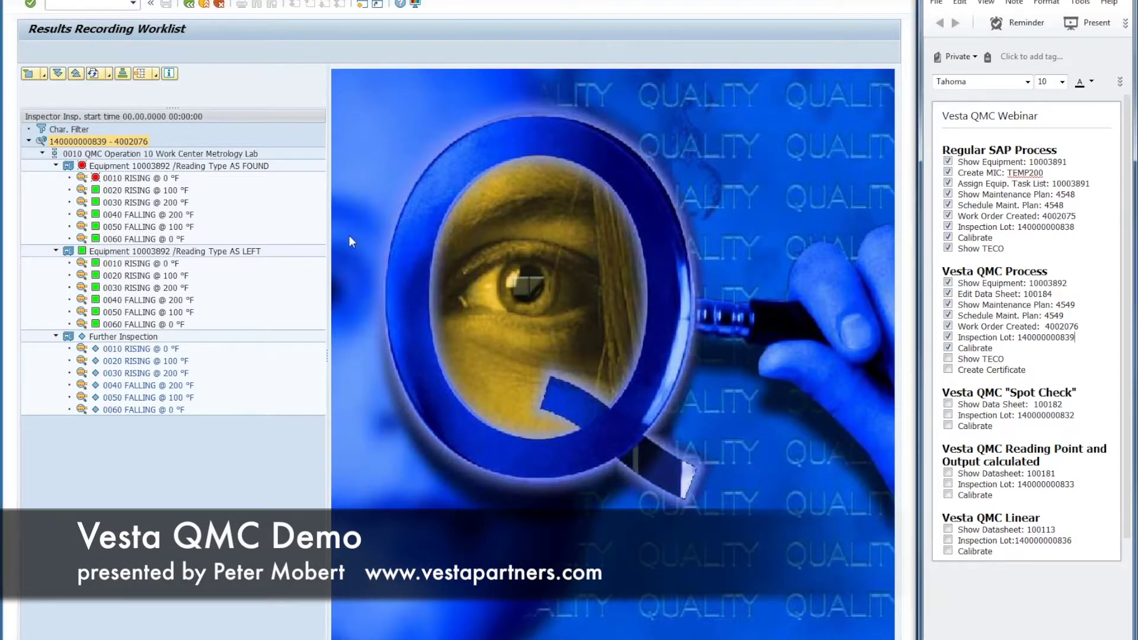
left_click(93, 74)
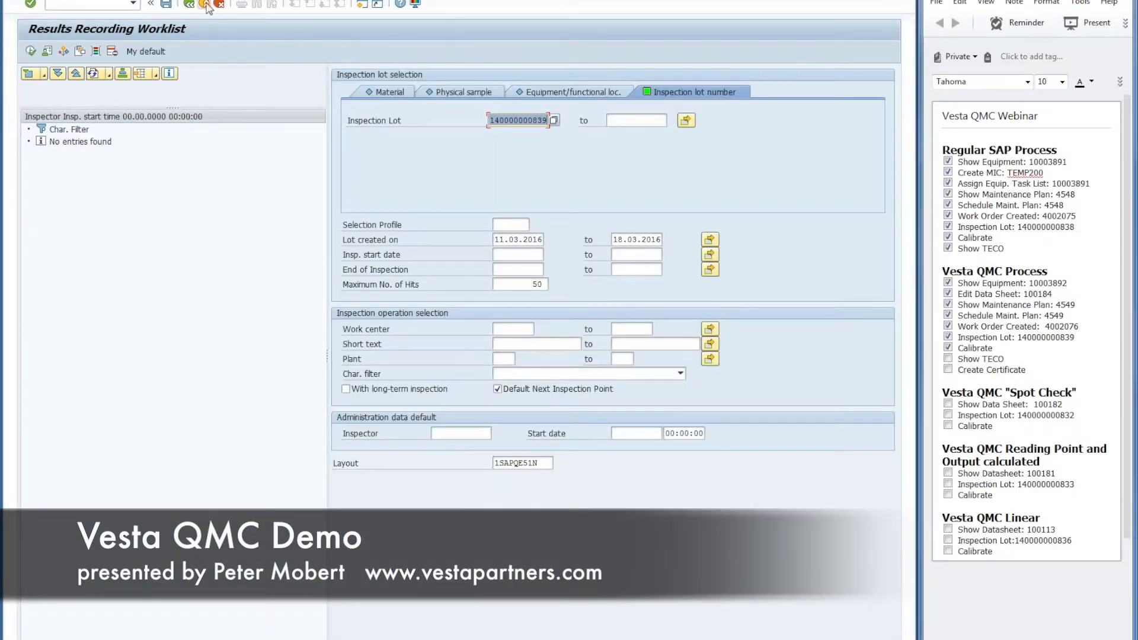
left_click(205, 4)
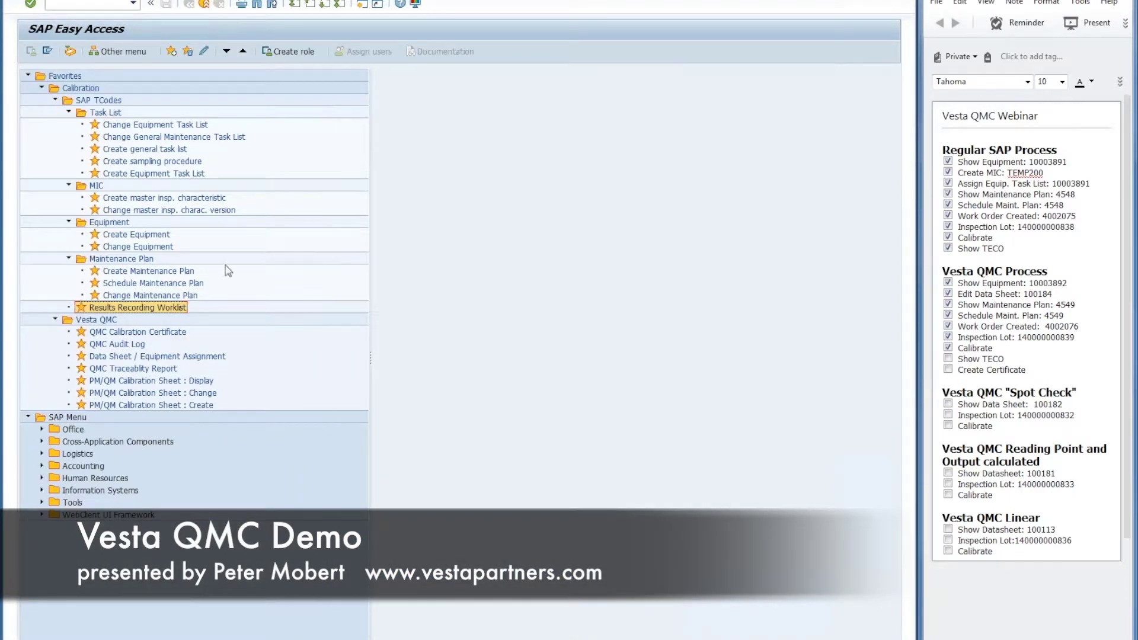
Step: Tick off Show TECO and open the QMC Calibration Certificate report
left_click(949, 359)
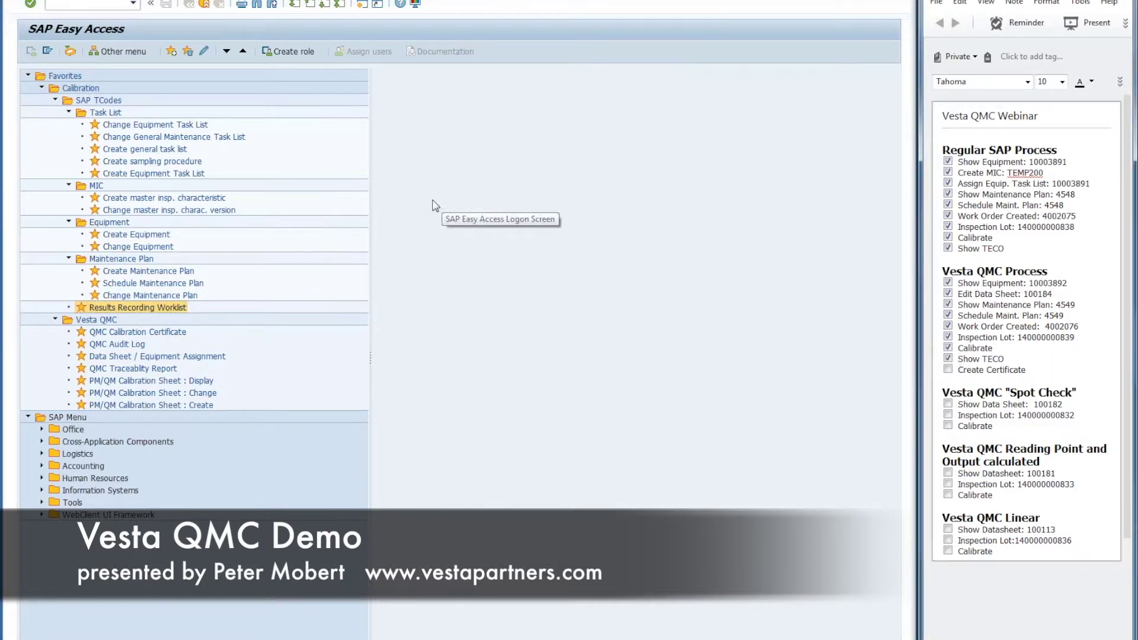
left_click(152, 334)
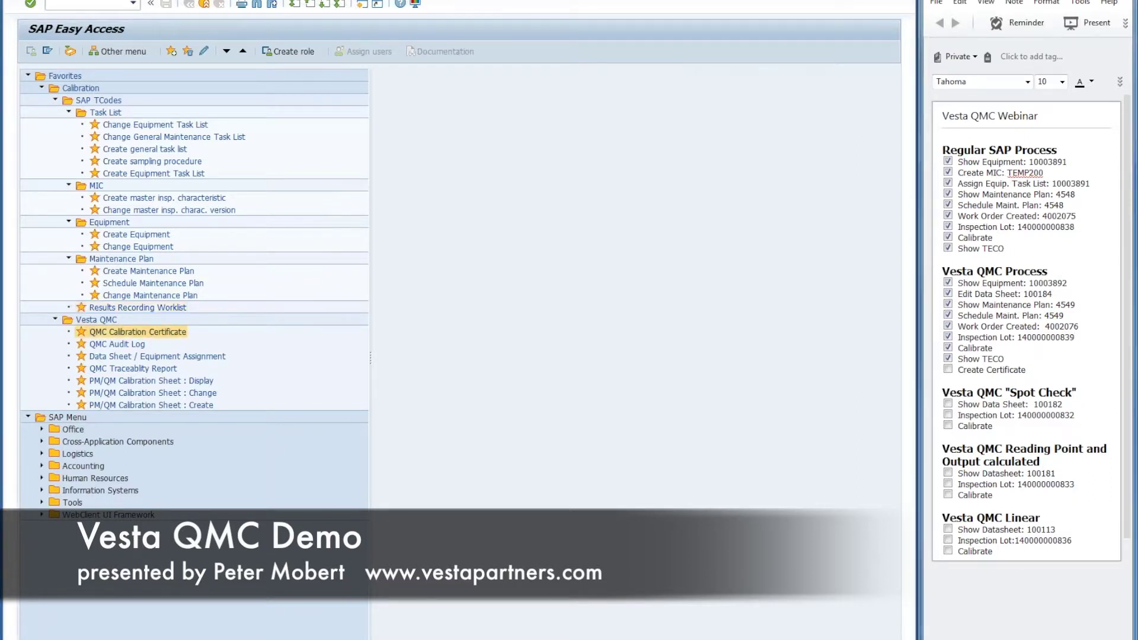
type("10003865")
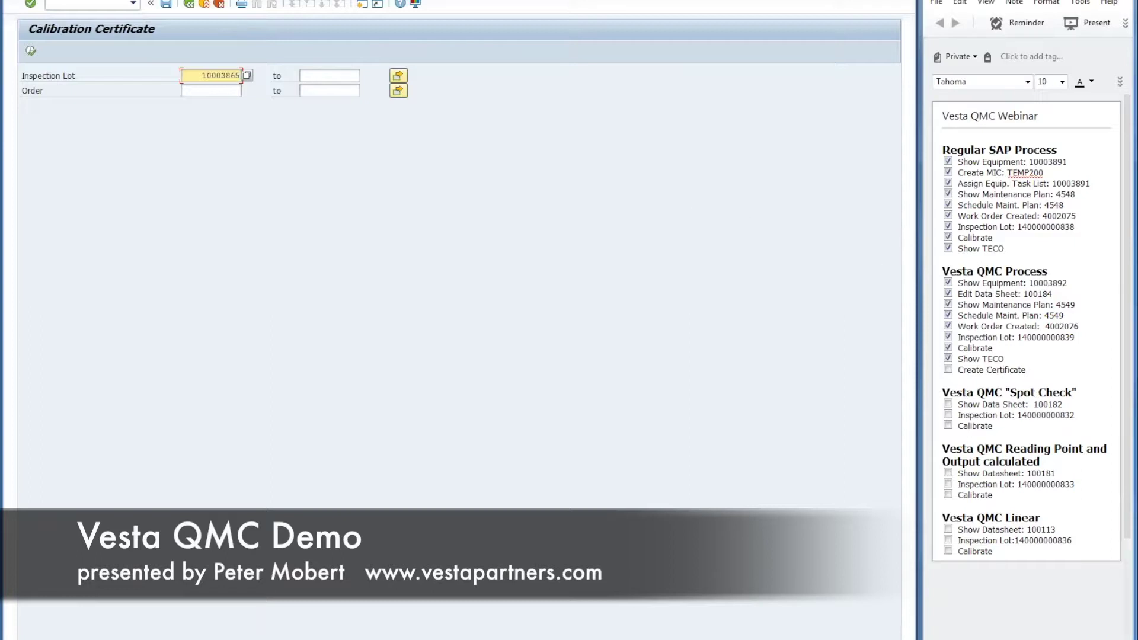
double_click(1051, 419)
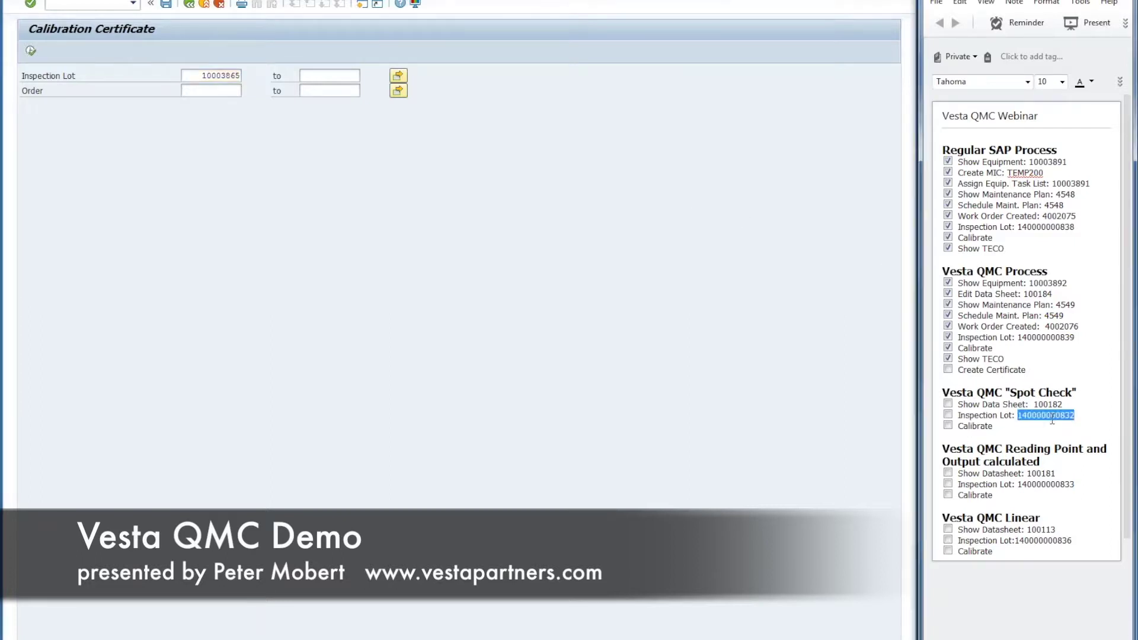
double_click(1053, 338)
key("ctrl+c")
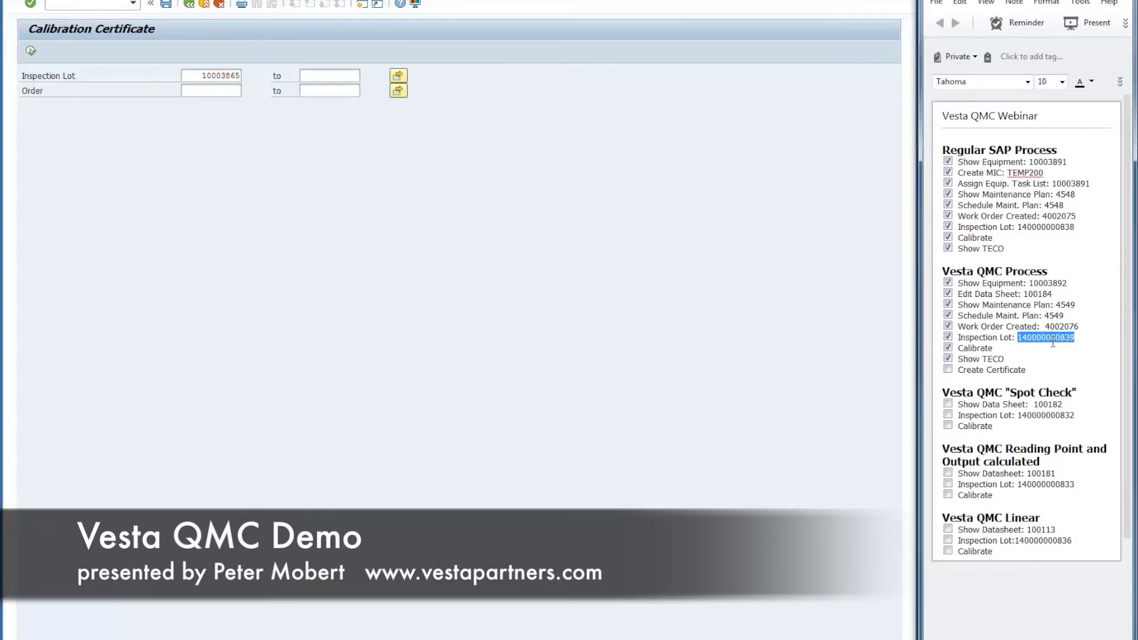
left_click(190, 76)
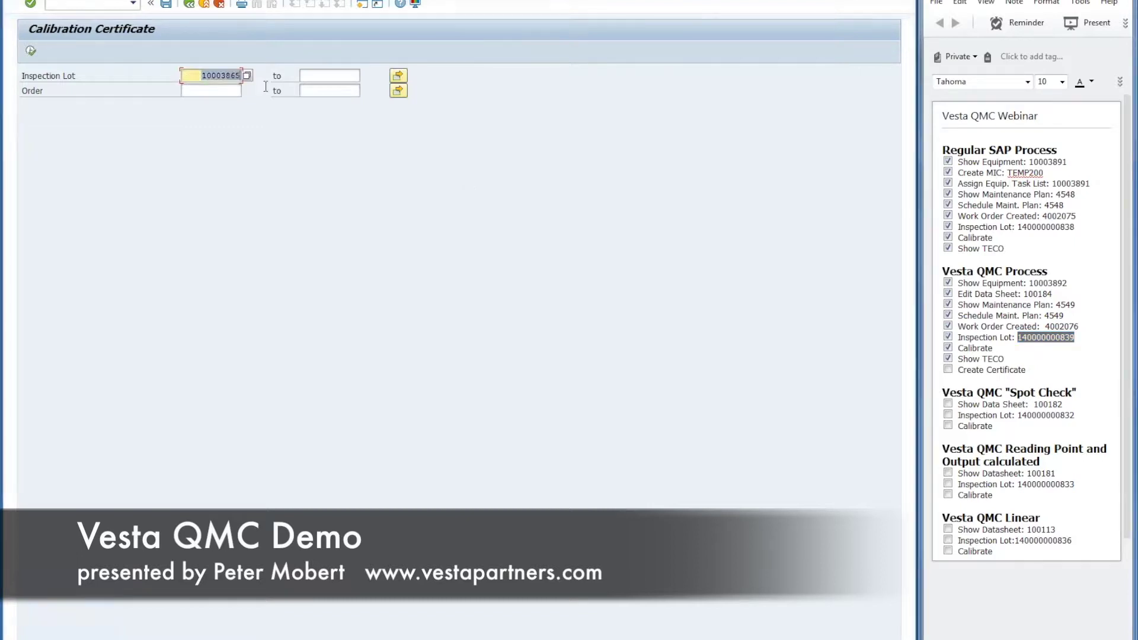
key("ctrl+v")
key("Return")
left_click(31, 51)
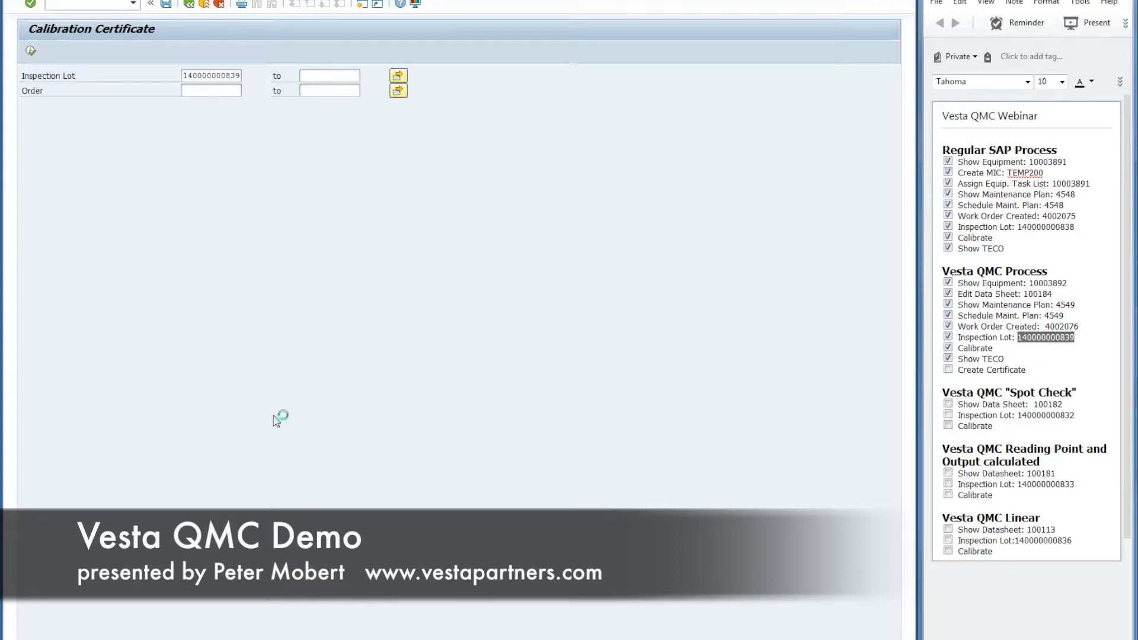
left_click(253, 96)
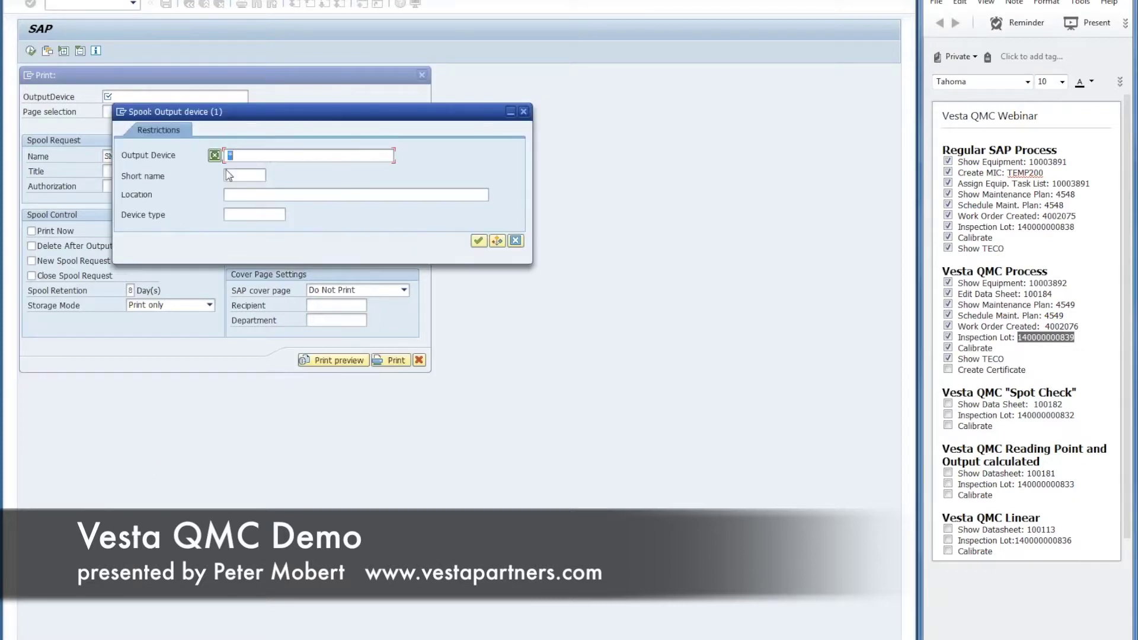
Step: Print the calibration certificate on output device LOCL
left_click(478, 241)
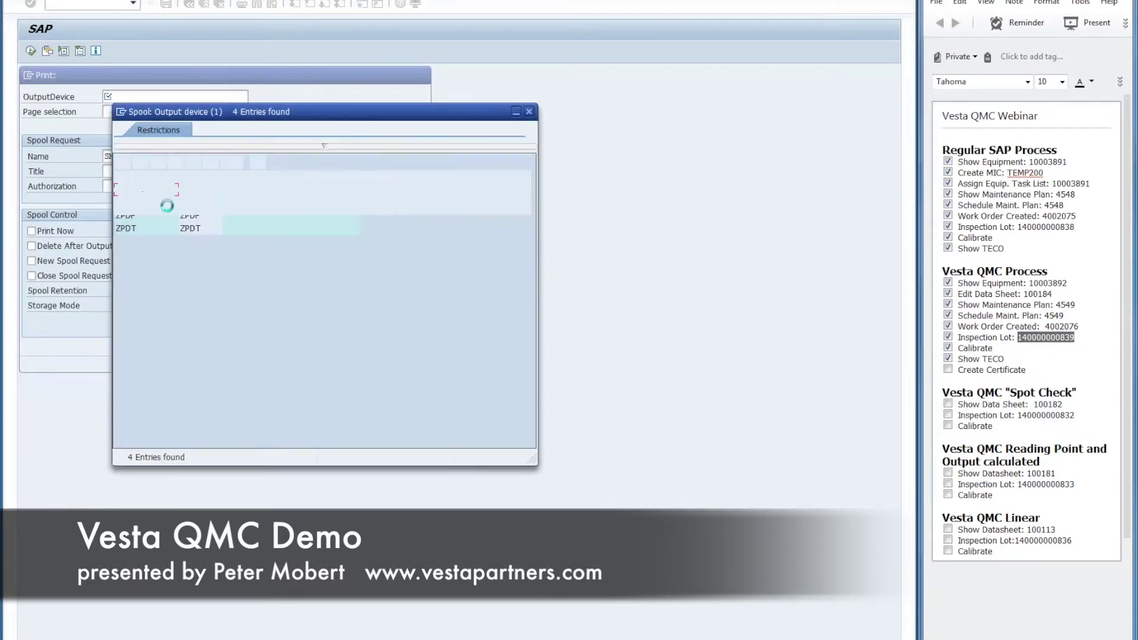
left_click(126, 192)
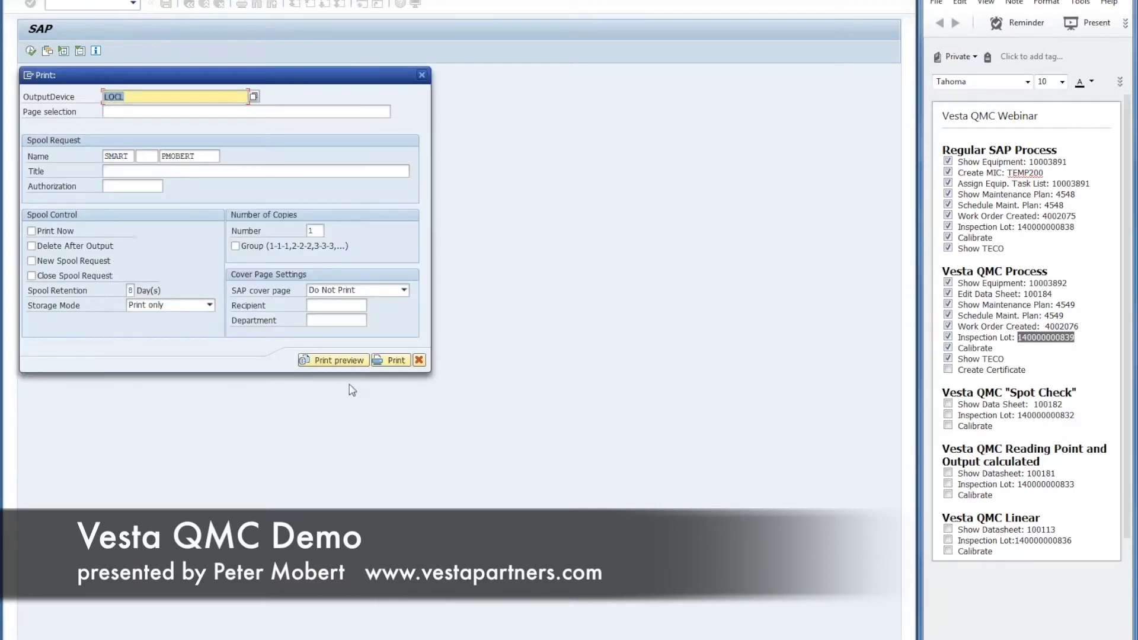
left_click(391, 359)
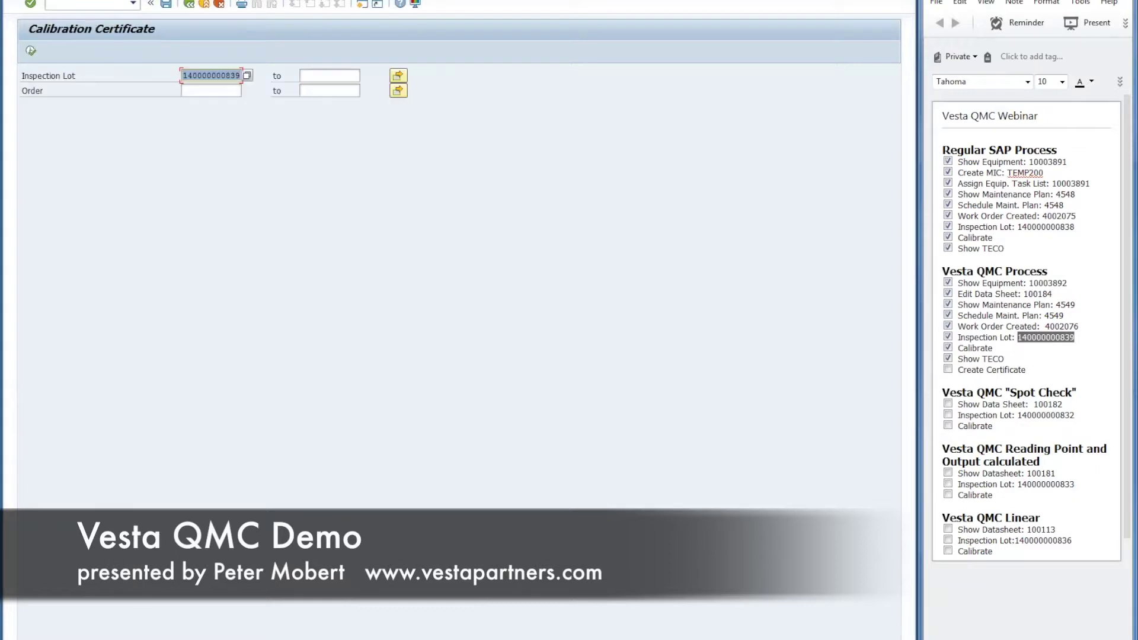
left_click(113, 4)
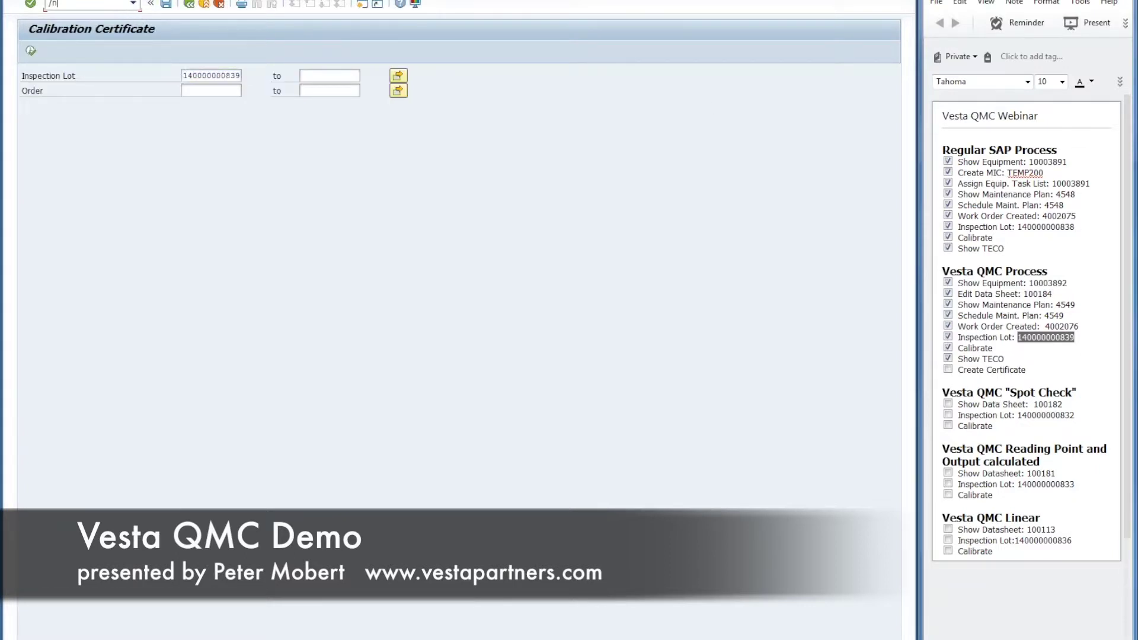
Step: List today's spool requests and open certificate spool 16623's print preview
key("Return")
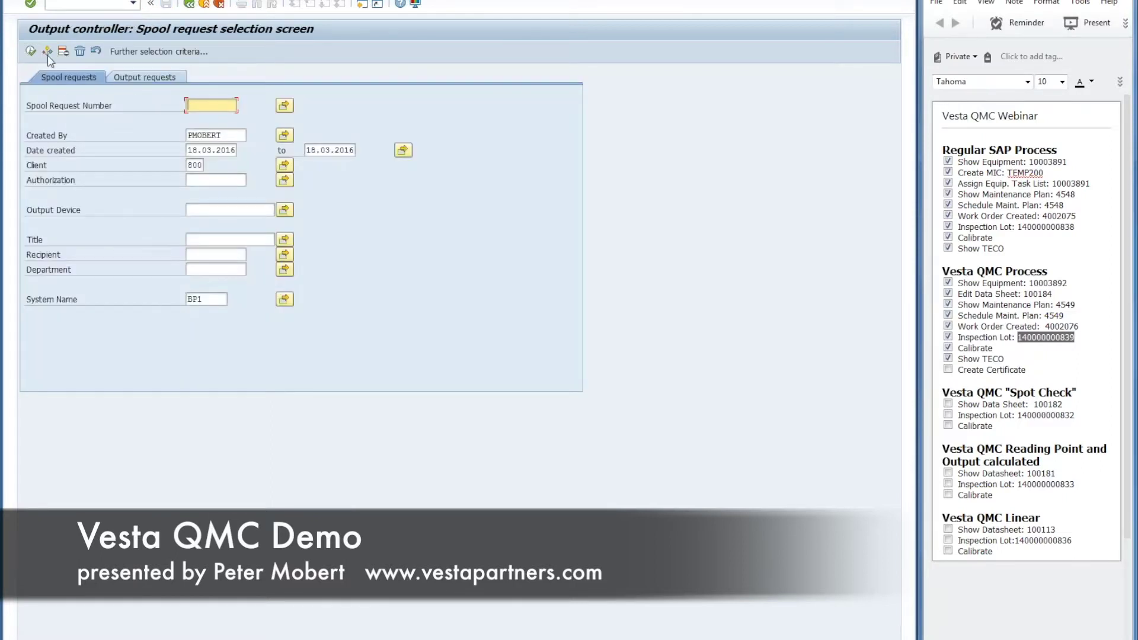
left_click(31, 52)
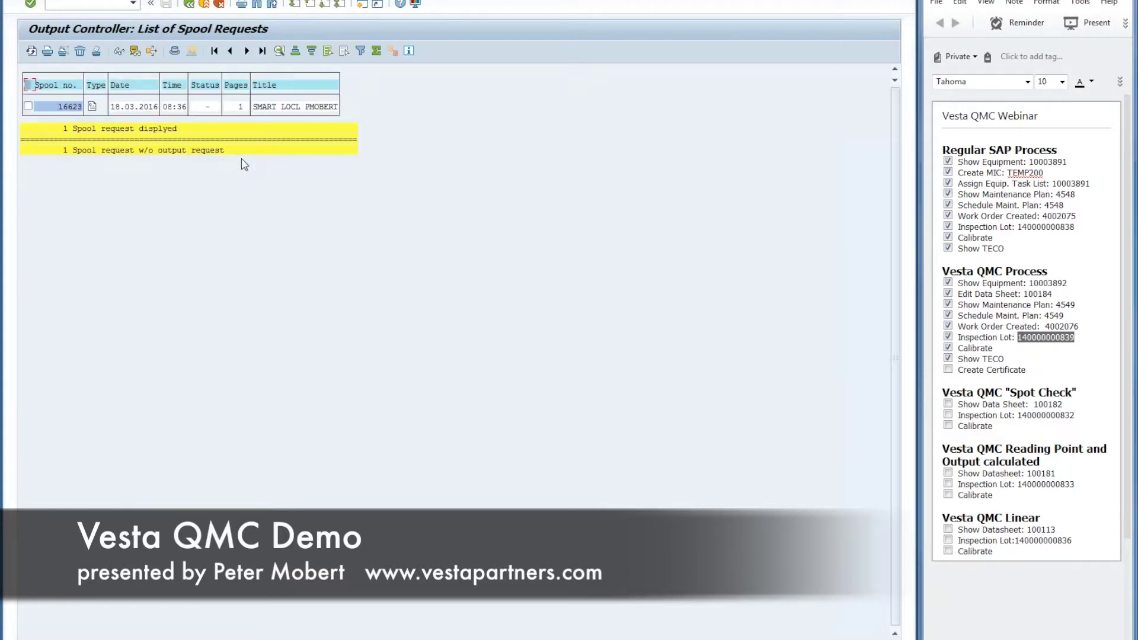
left_click(94, 108)
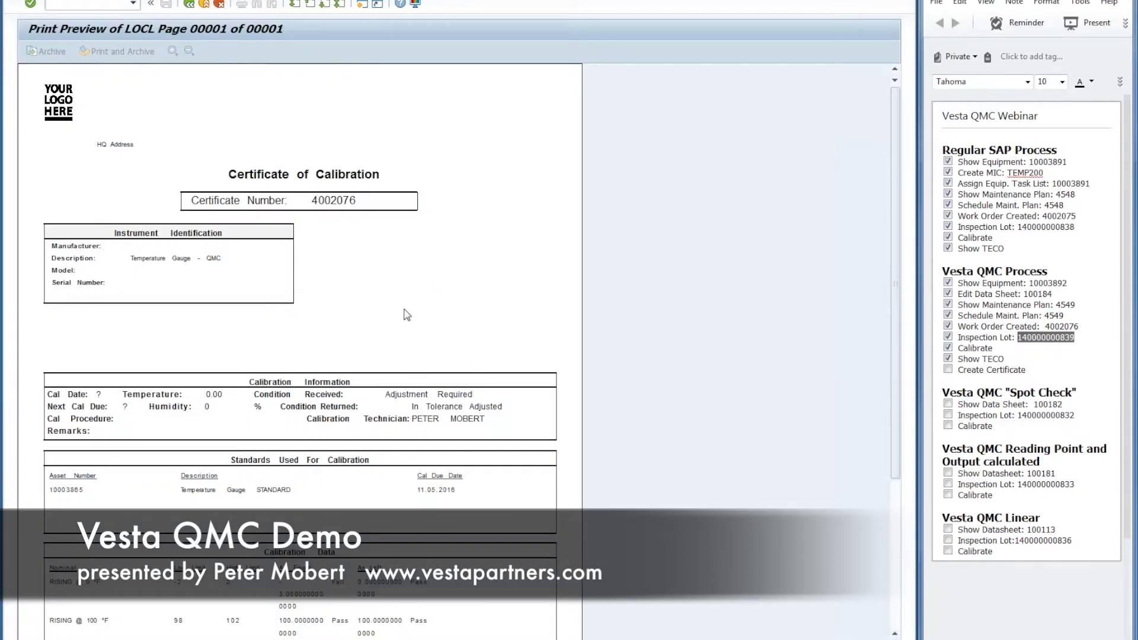
Step: Scroll through Certificate of Calibration 4002076 down to its calibration data
scroll(406, 314, "down", 1)
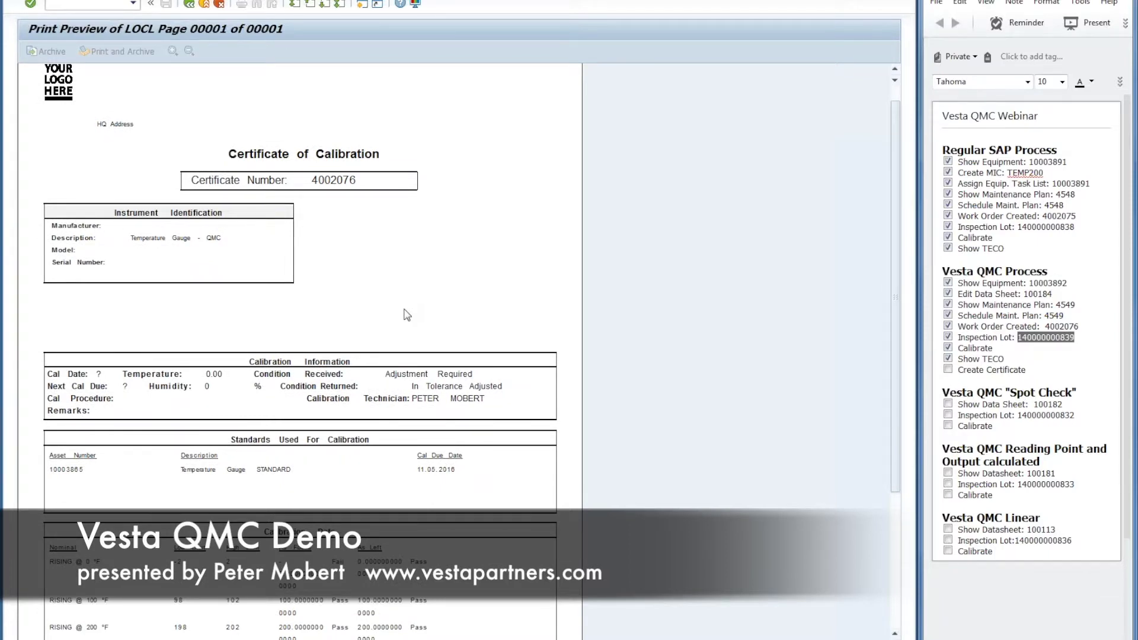
scroll(407, 315, "down", 2)
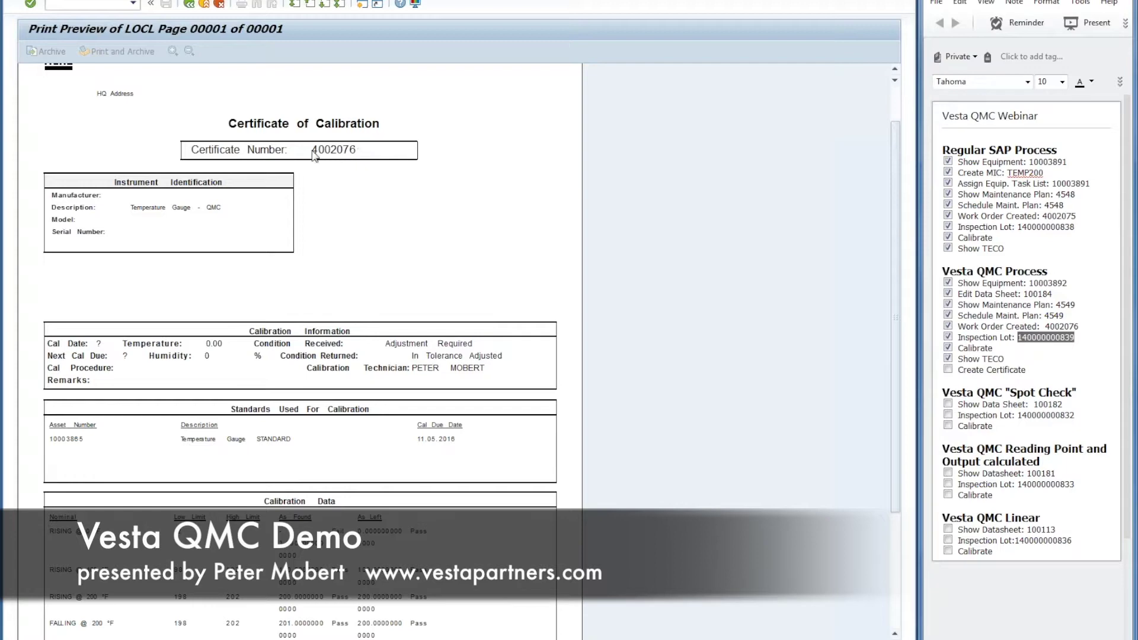
scroll(381, 261, "down", 3)
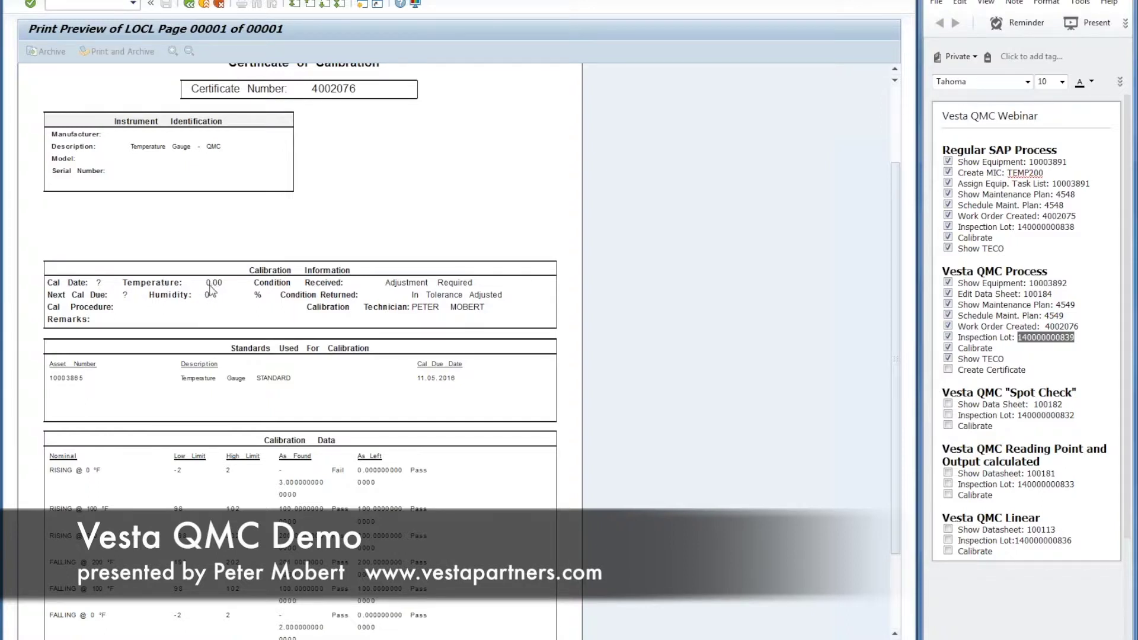
scroll(136, 308, "down", 1)
scroll(135, 307, "down", 3)
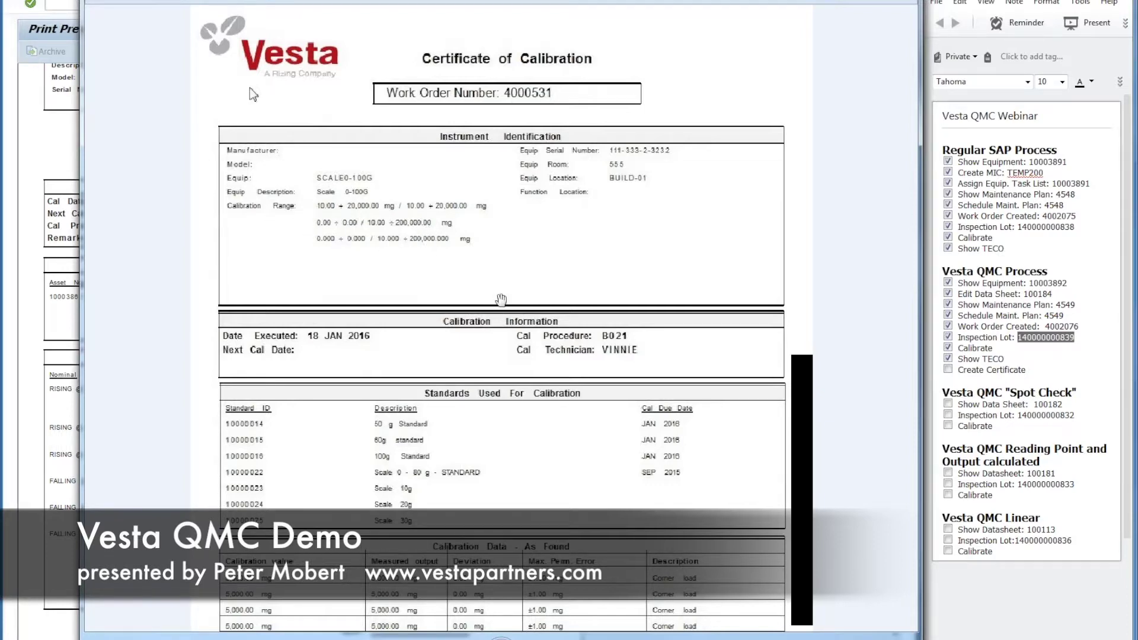
scroll(501, 300, "down", 5)
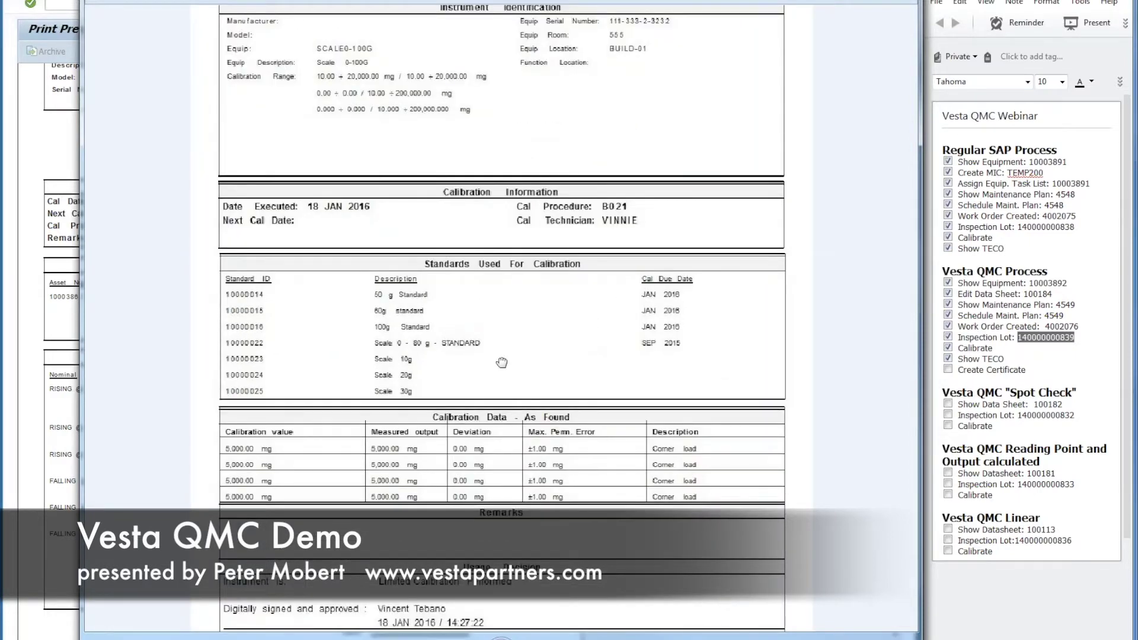
scroll(501, 362, "down", 4)
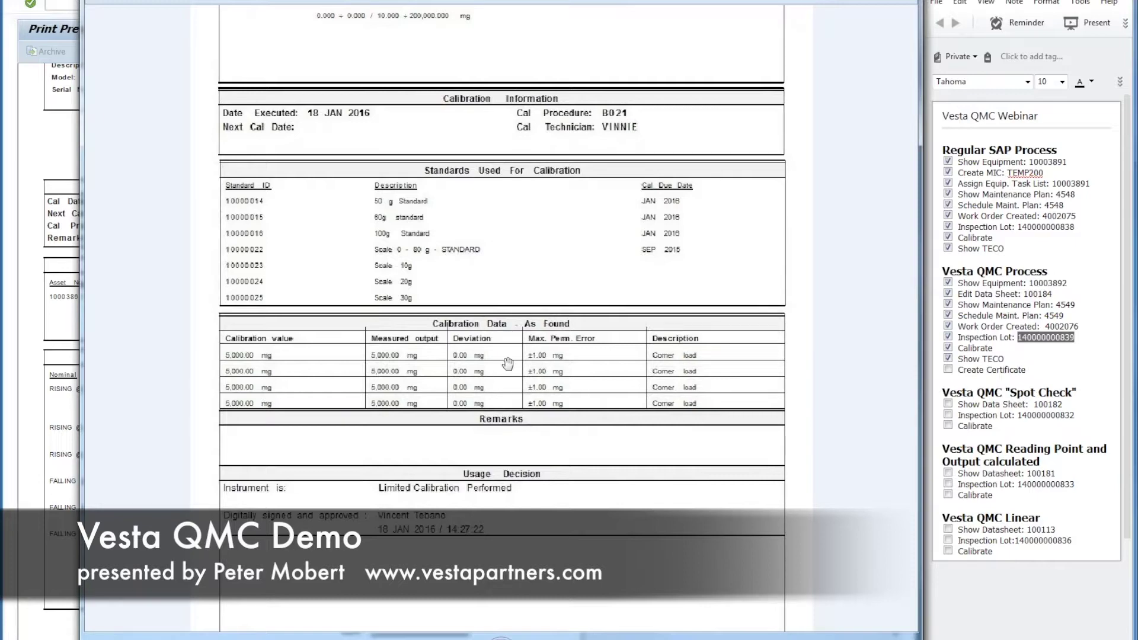
scroll(512, 463, "down", 1)
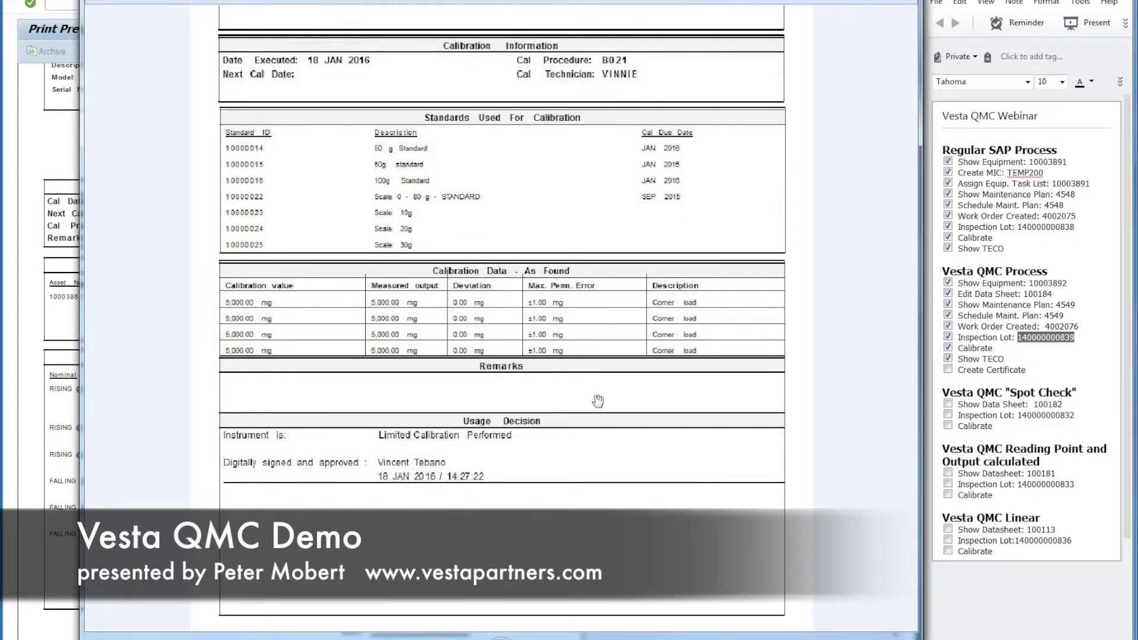
left_click(907, 0)
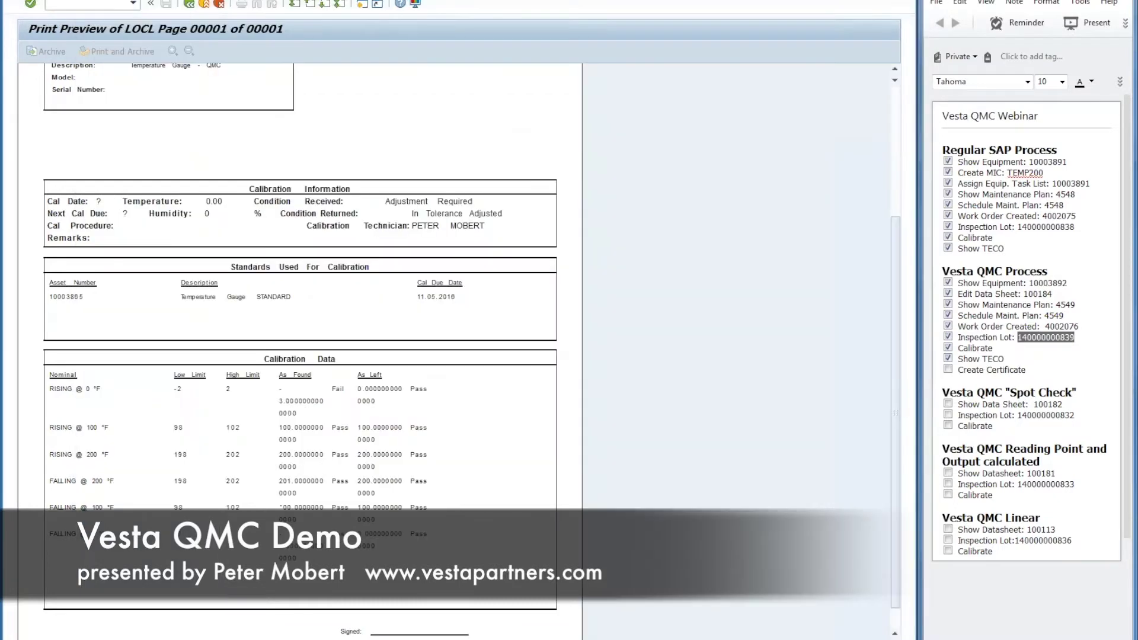
Step: Exit the certificate preview back to SAP Easy Access, tick Create Certificate in the notes, and select 100182
left_click(204, 6)
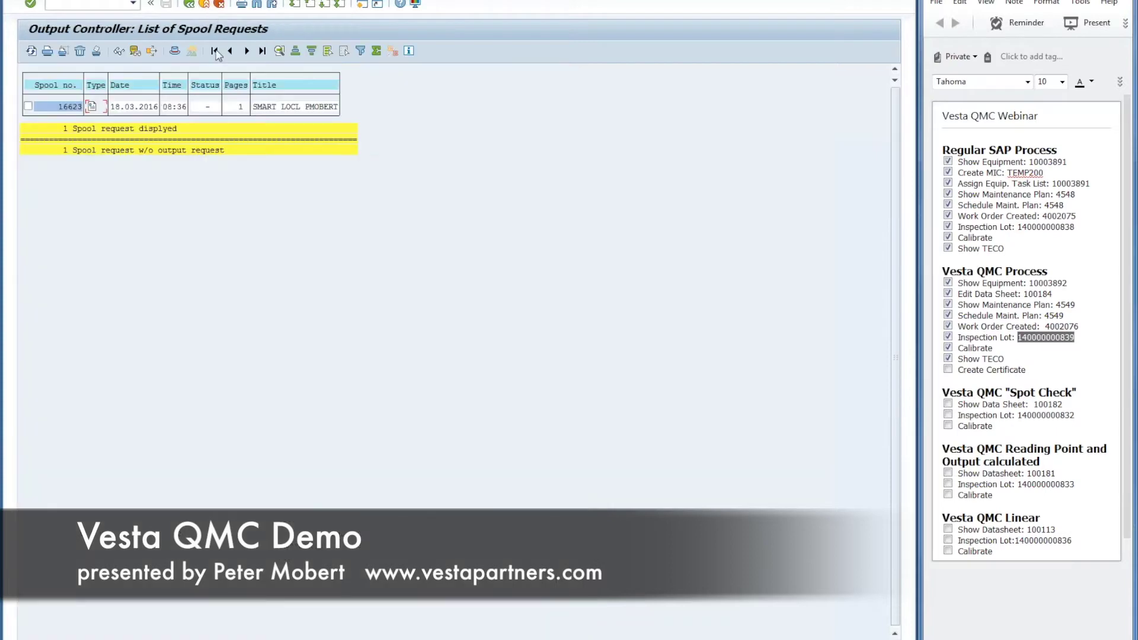
left_click(204, 5)
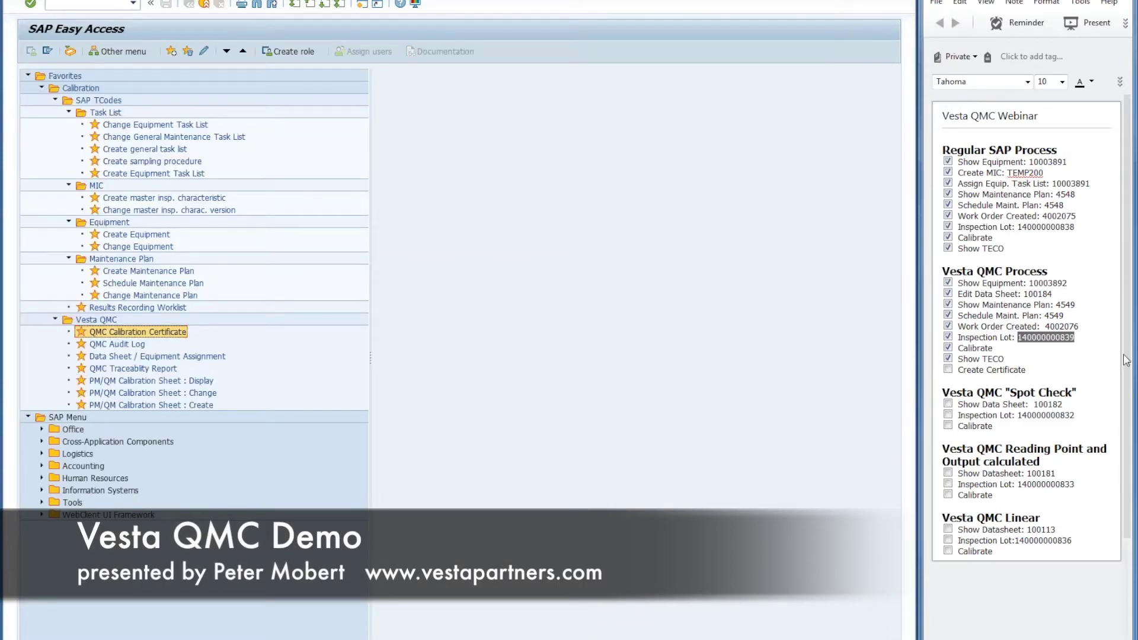
left_click(948, 370)
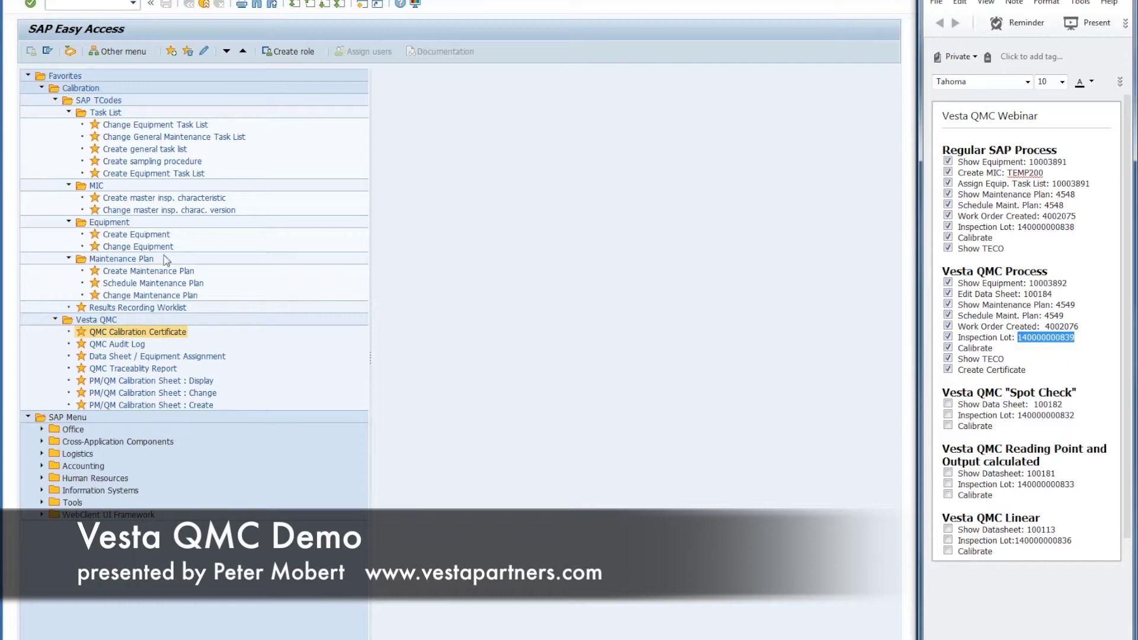
double_click(1047, 403)
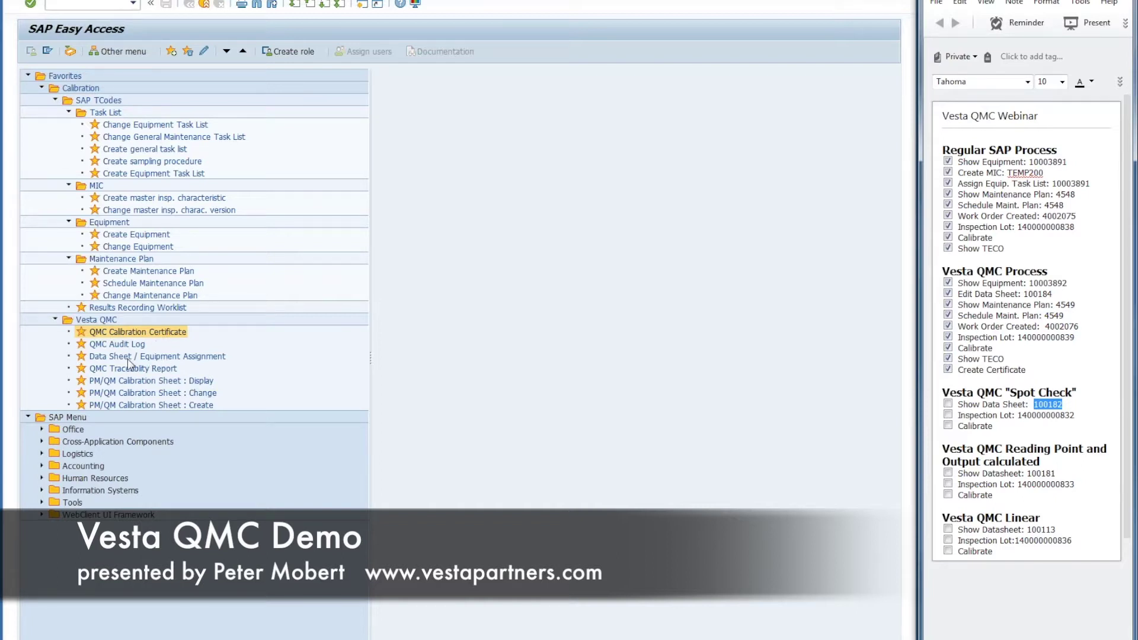
Step: Load data sheet 100182 in PM/QM Calibration Sheet : Change and view function 10 (Temp 0 - 100) specifications
double_click(127, 393)
key("Return")
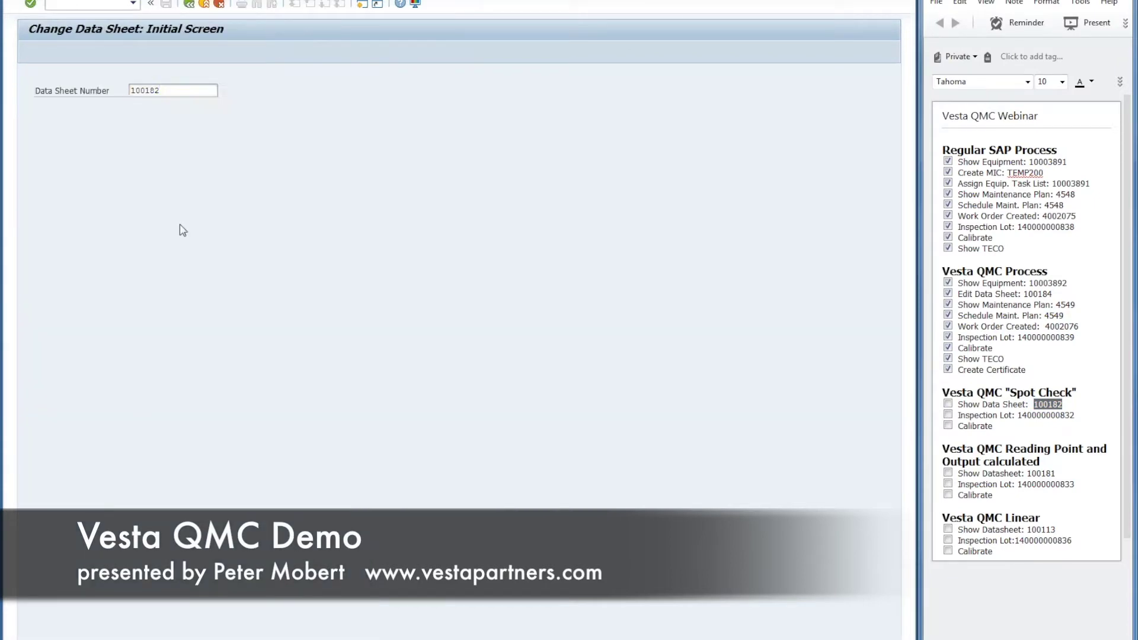
left_click(38, 212)
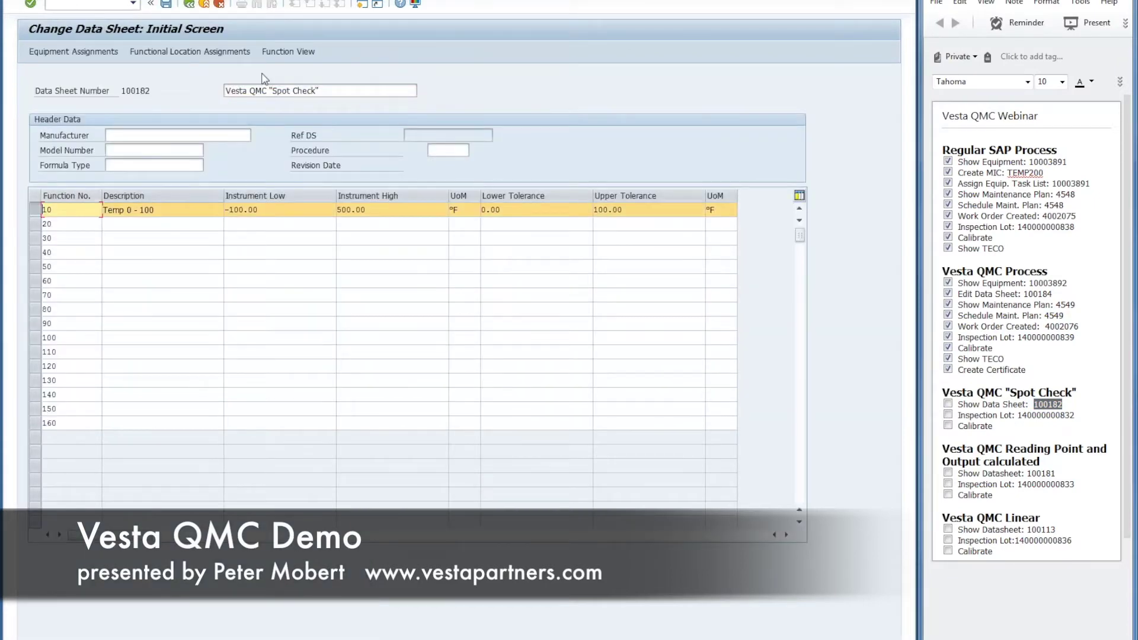
left_click(288, 51)
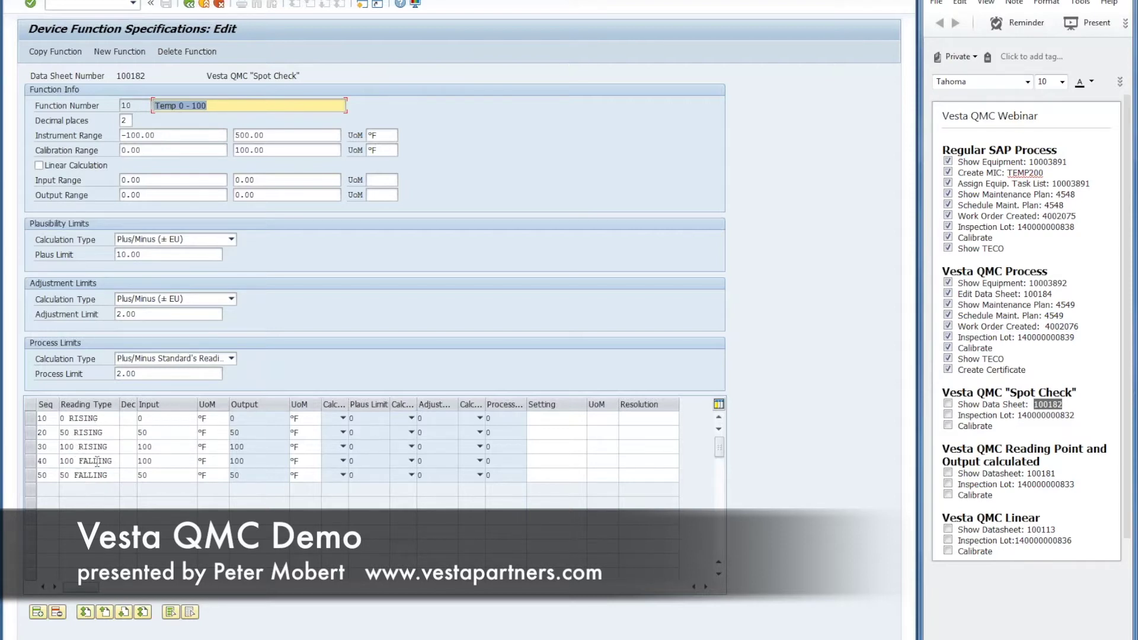
Step: Keep Plus/Minus Standard's Reading as the process limit type, back out, and open Results Recording Worklist
left_click(231, 359)
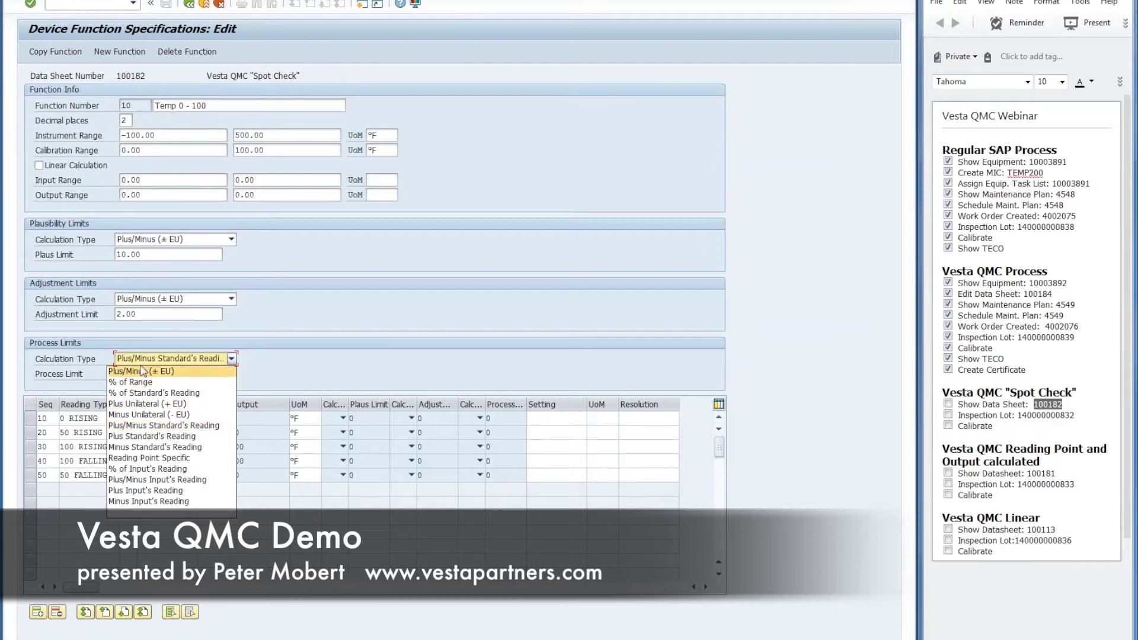
left_click(204, 427)
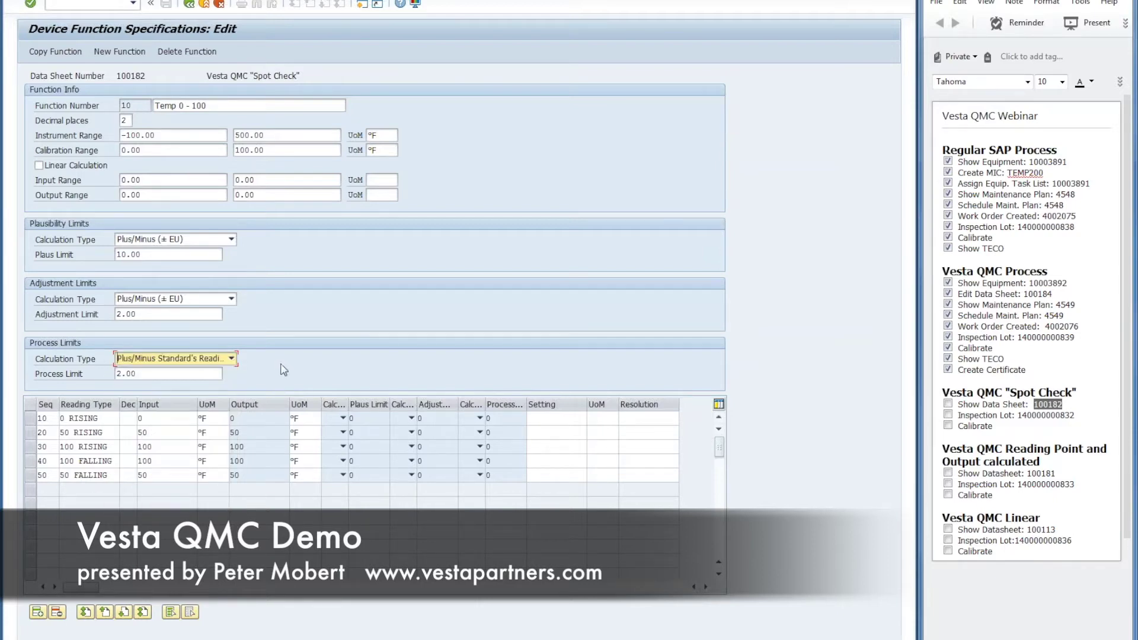
left_click(188, 5)
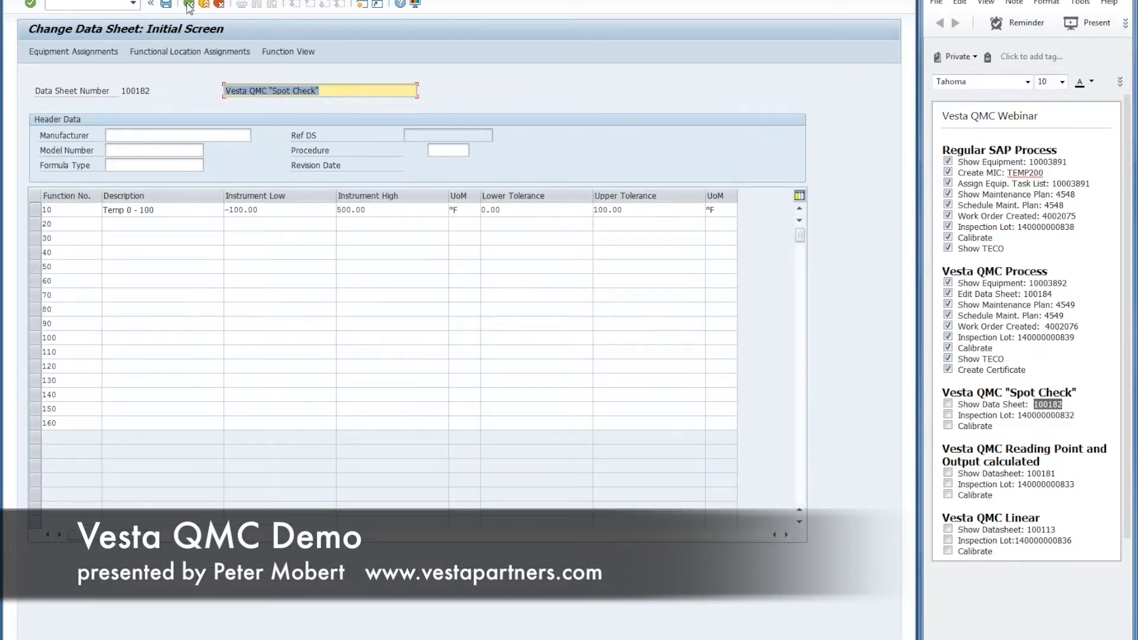
left_click(189, 5)
double_click(132, 308)
left_click(1046, 415)
double_click(1045, 415)
key("ctrl+c")
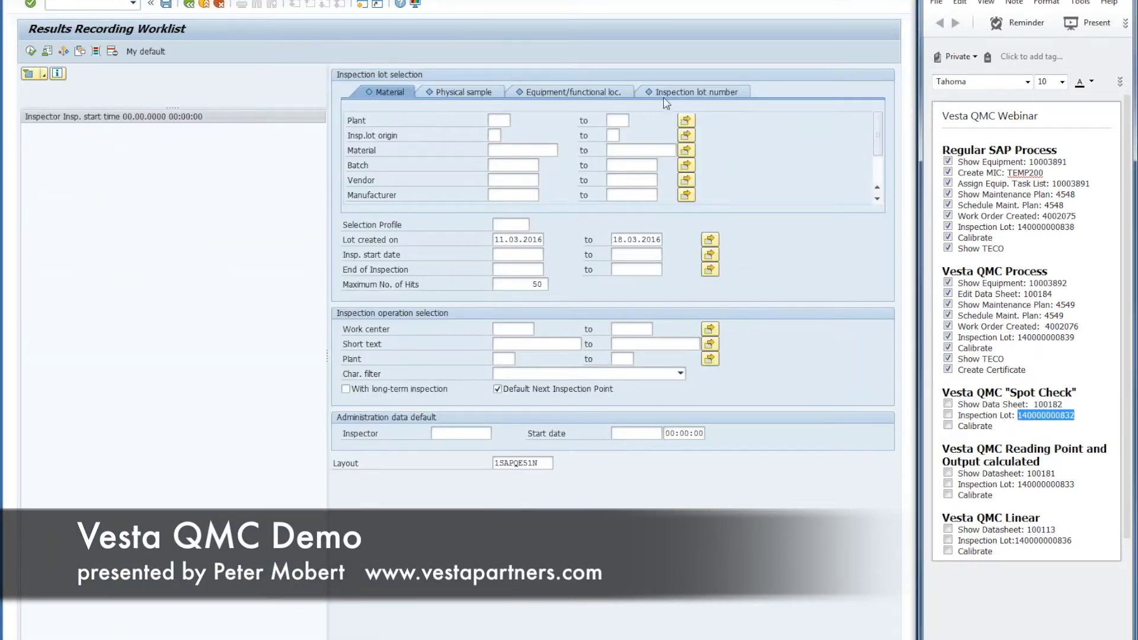
left_click(668, 93)
key("ctrl+v")
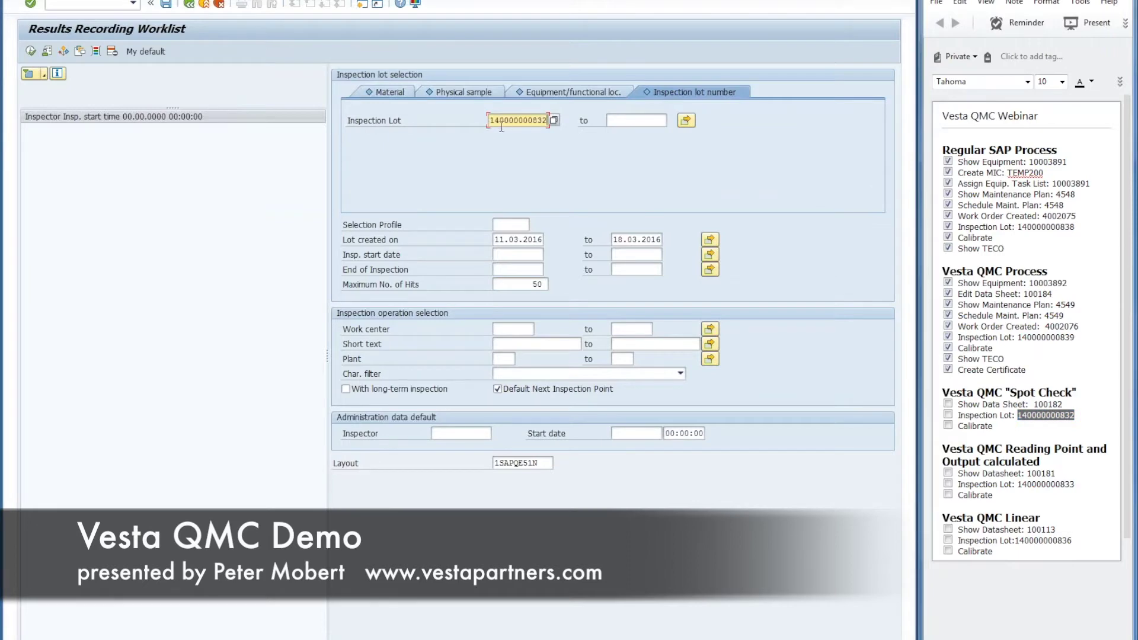
left_click(30, 51)
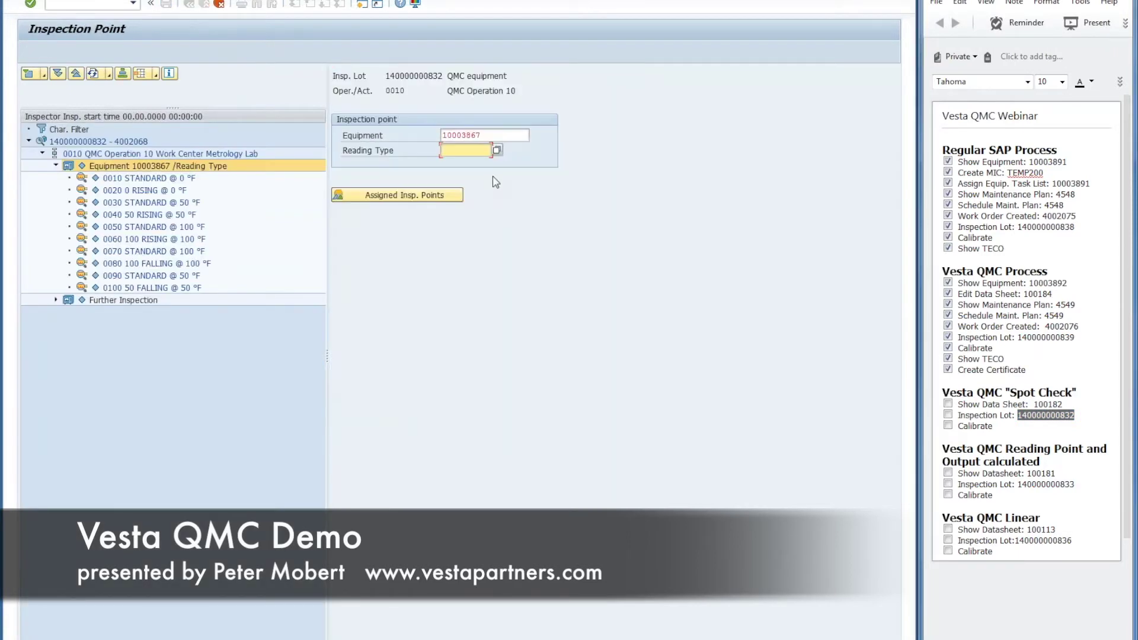
key("F4")
left_click(483, 178)
key("Return")
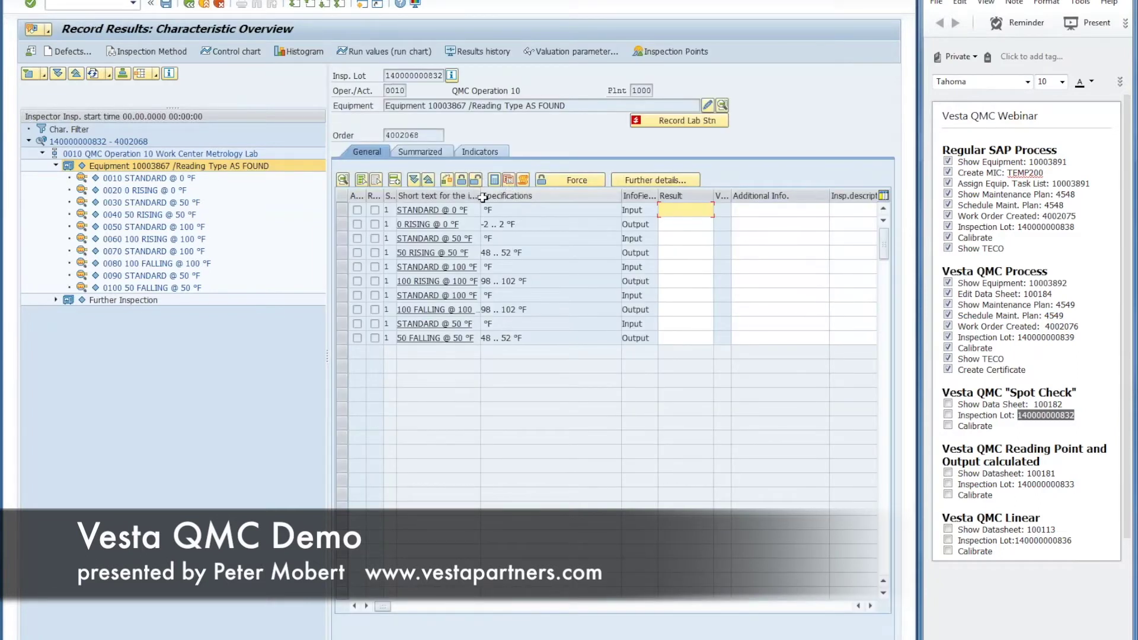
Step: Record 1.0 for STANDARD @ 0 °F and -2.0 for 0 RISING @ 0 °F against the -2 .. 2 °F tolerance
left_click_drag(480, 195, 519, 196)
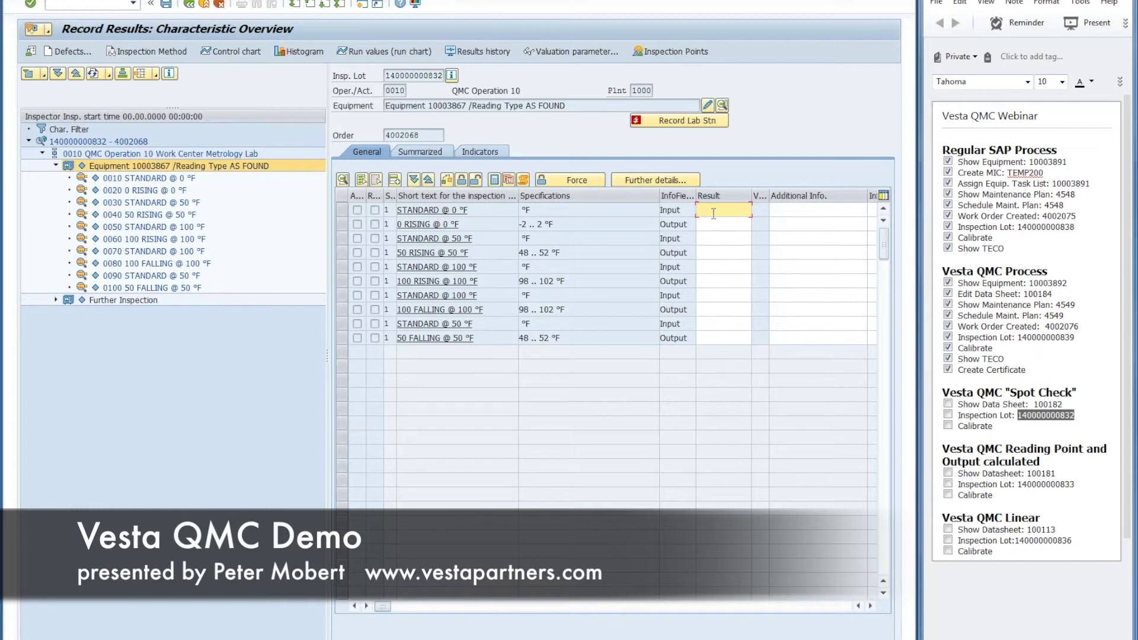
type("1")
left_click(735, 180)
left_click_drag(560, 224, 523, 225)
left_click(731, 212)
key("Return")
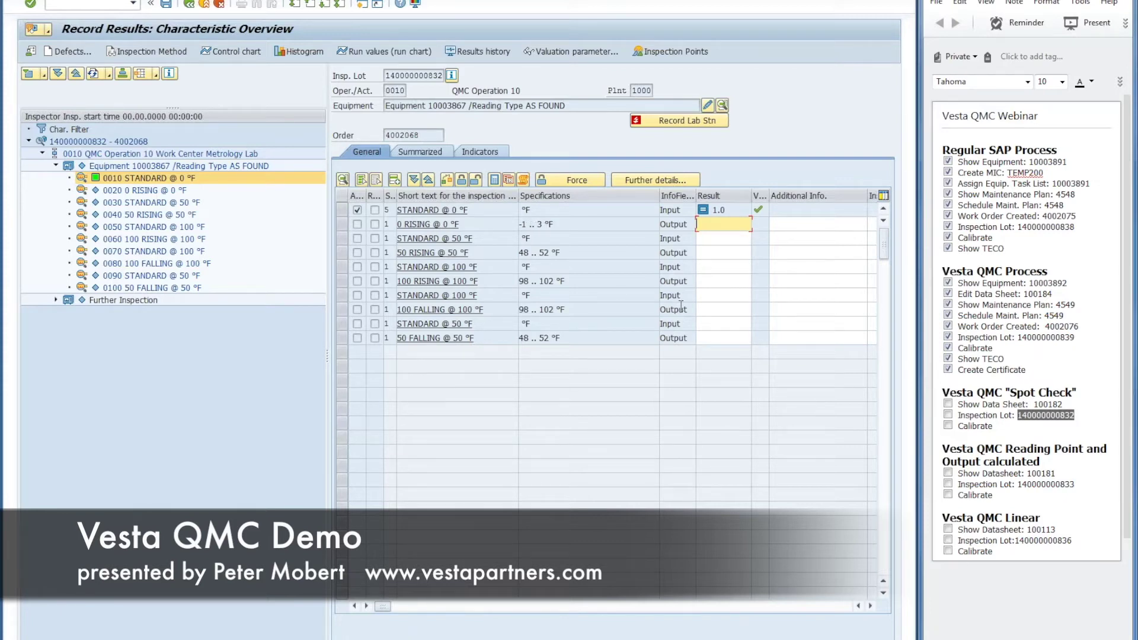
type("-2")
key("Return")
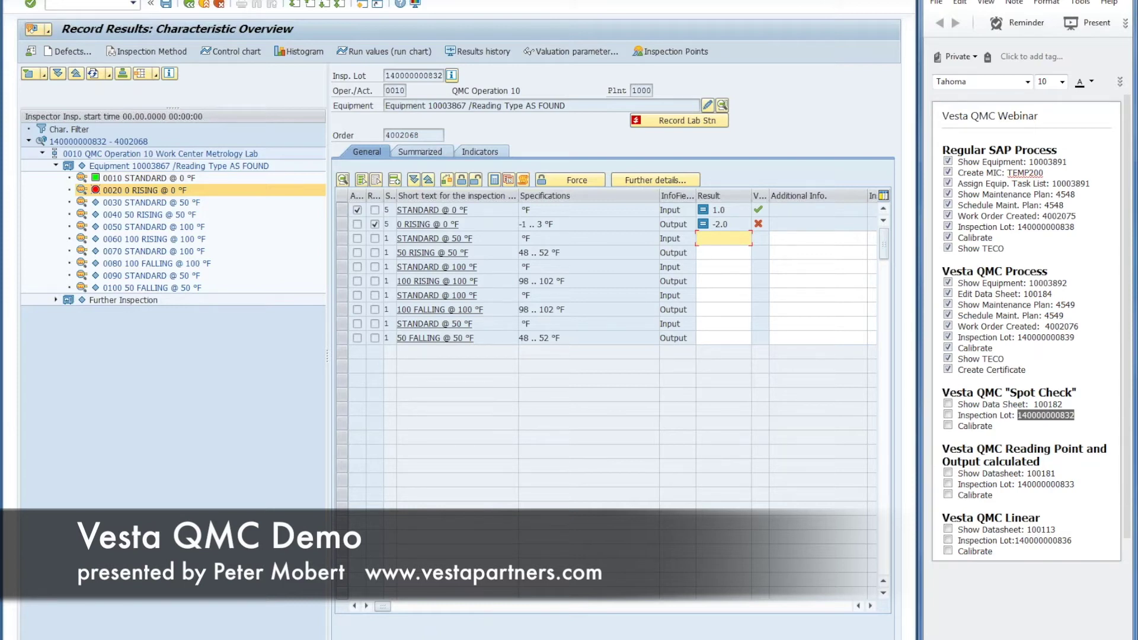
Step: Tick Show Data Sheet, Inspection Lot and Calibrate in the notes, copy 100181, and leave the results screen
left_click(949, 404)
left_click(948, 415)
left_click(948, 426)
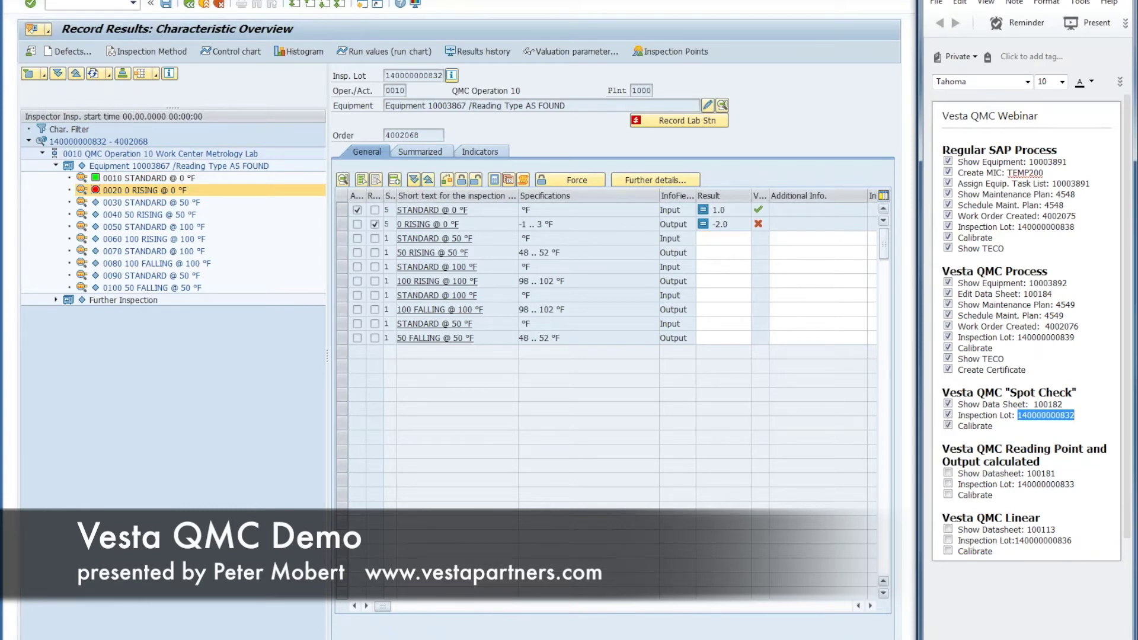
double_click(1044, 474)
key("ctrl+c")
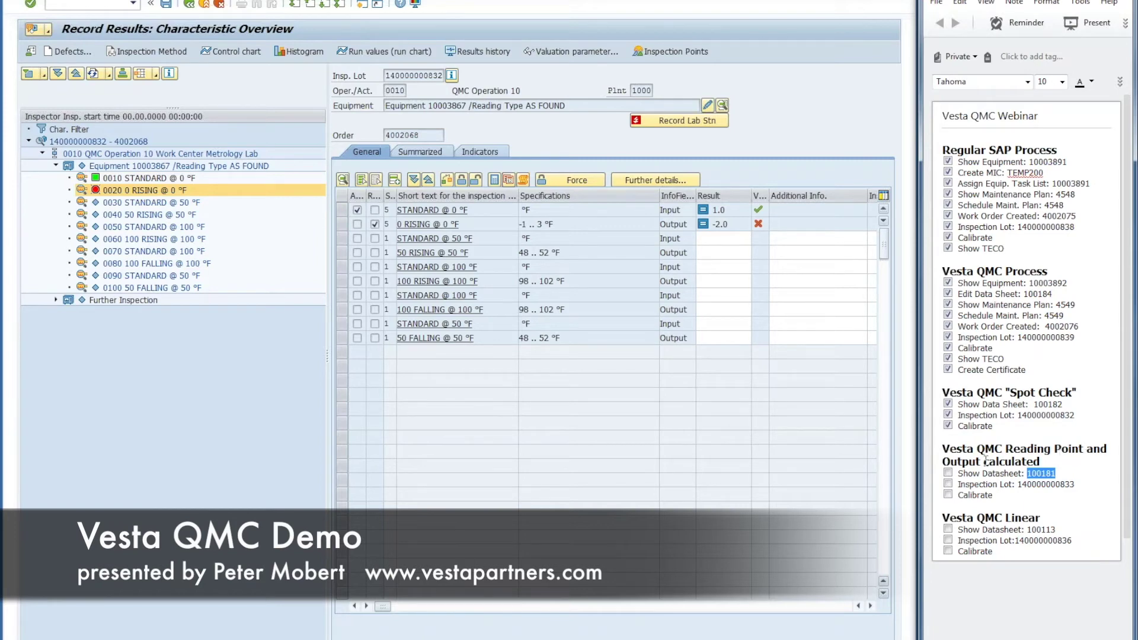
left_click(190, 5)
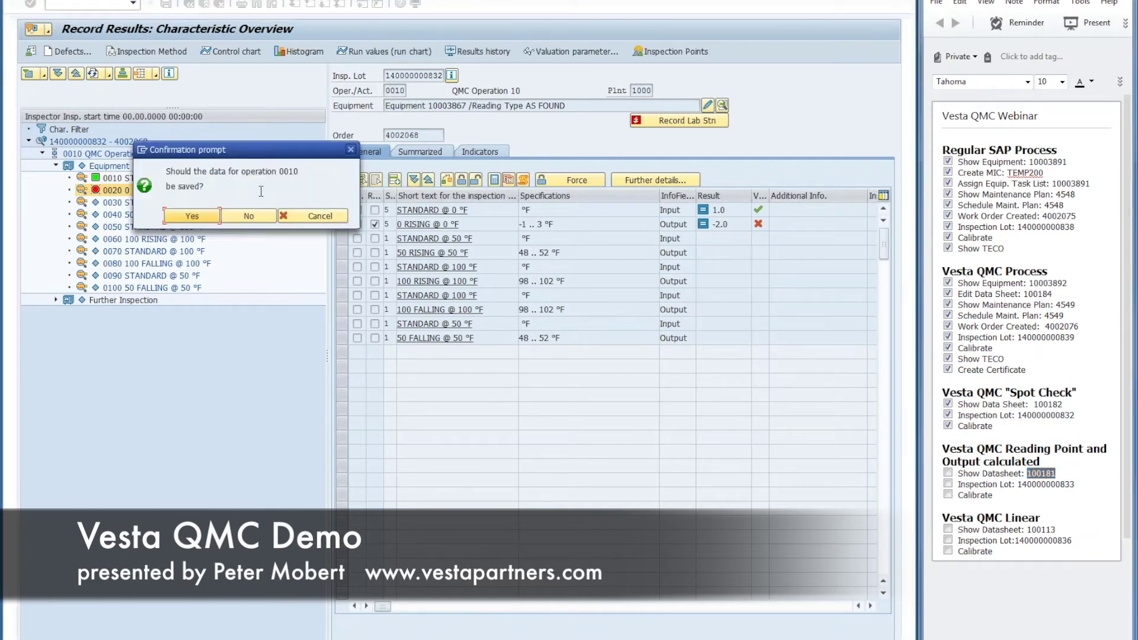
Step: Answer the save prompt for operation 0010 and confirm leaving results recording
left_click(261, 214)
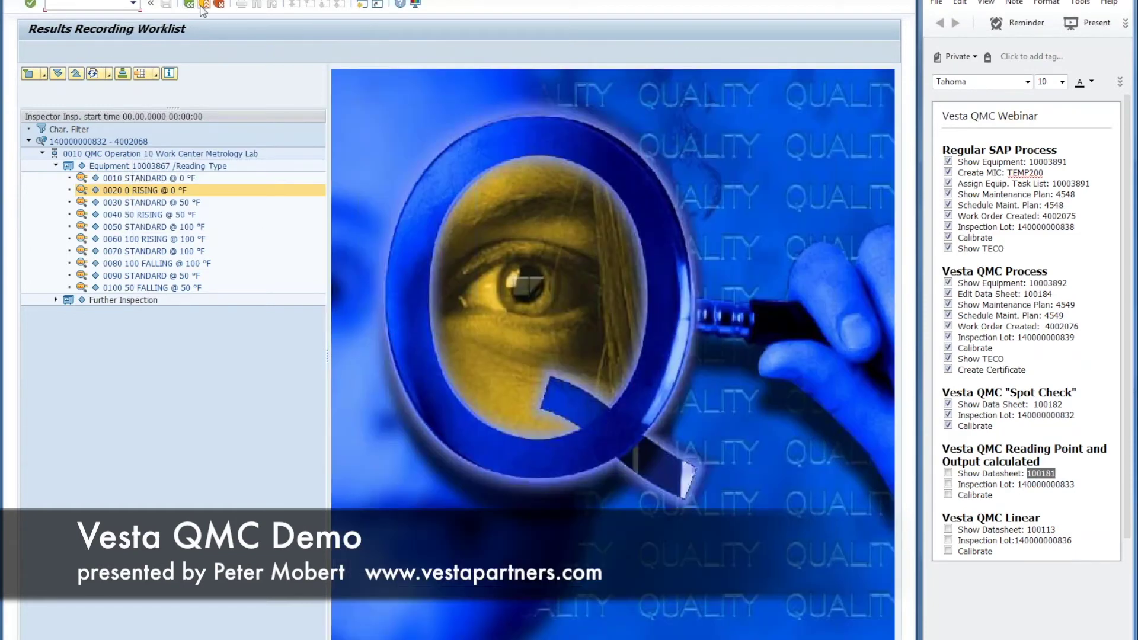
left_click(204, 5)
left_click(192, 217)
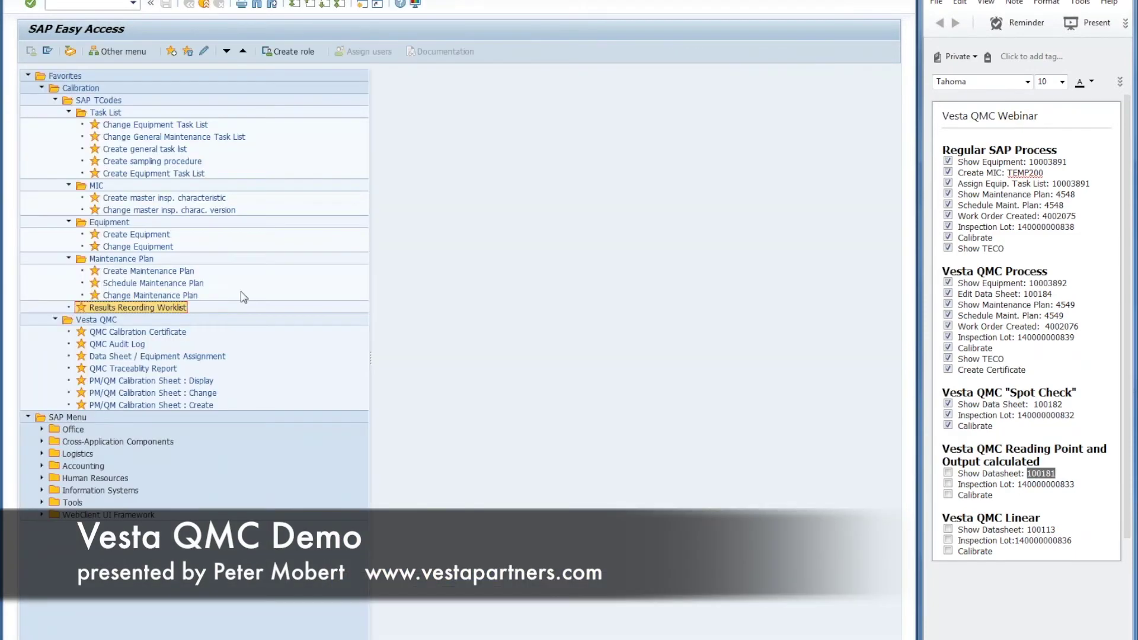
Step: Open data sheet 100181 for change and display function 10 Temperature's specifications
double_click(134, 393)
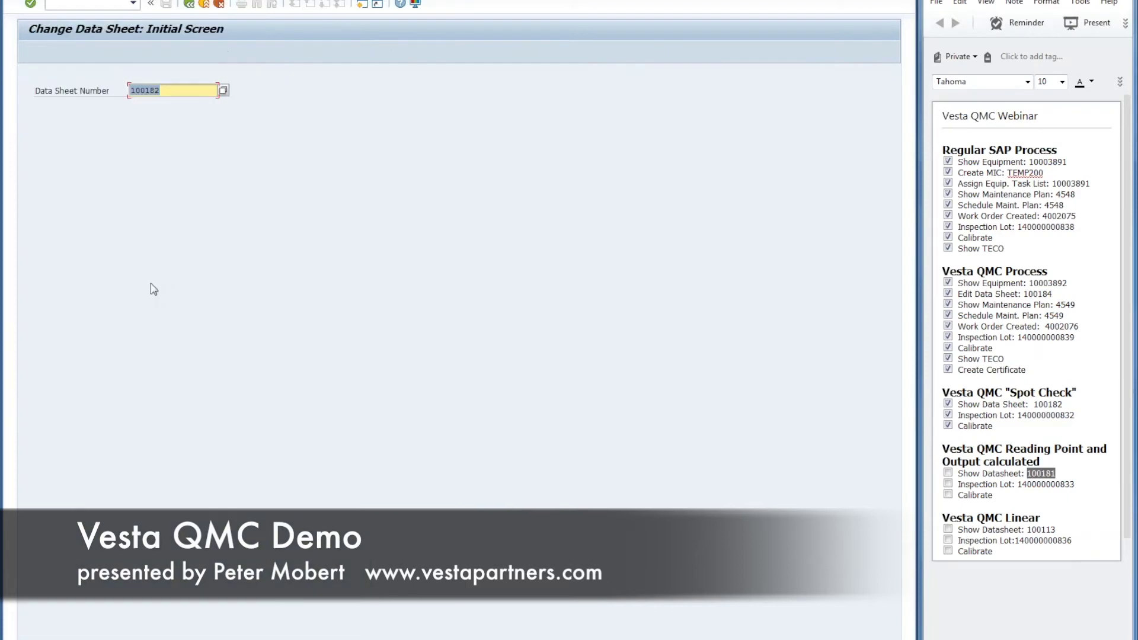
key("ctrl+v")
key("Return")
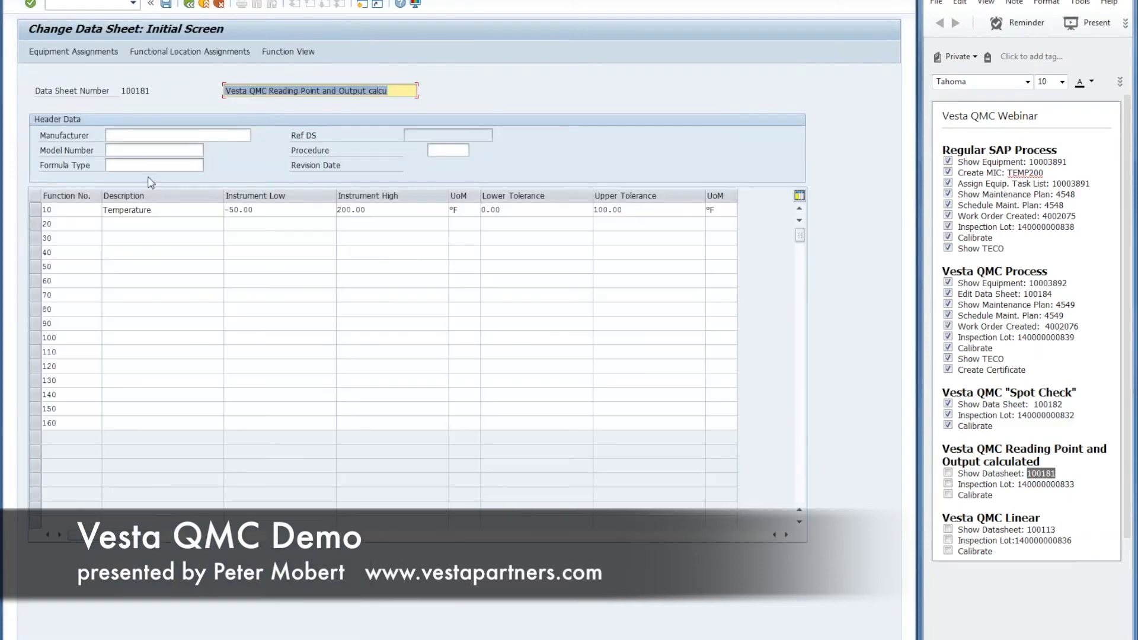
left_click(36, 216)
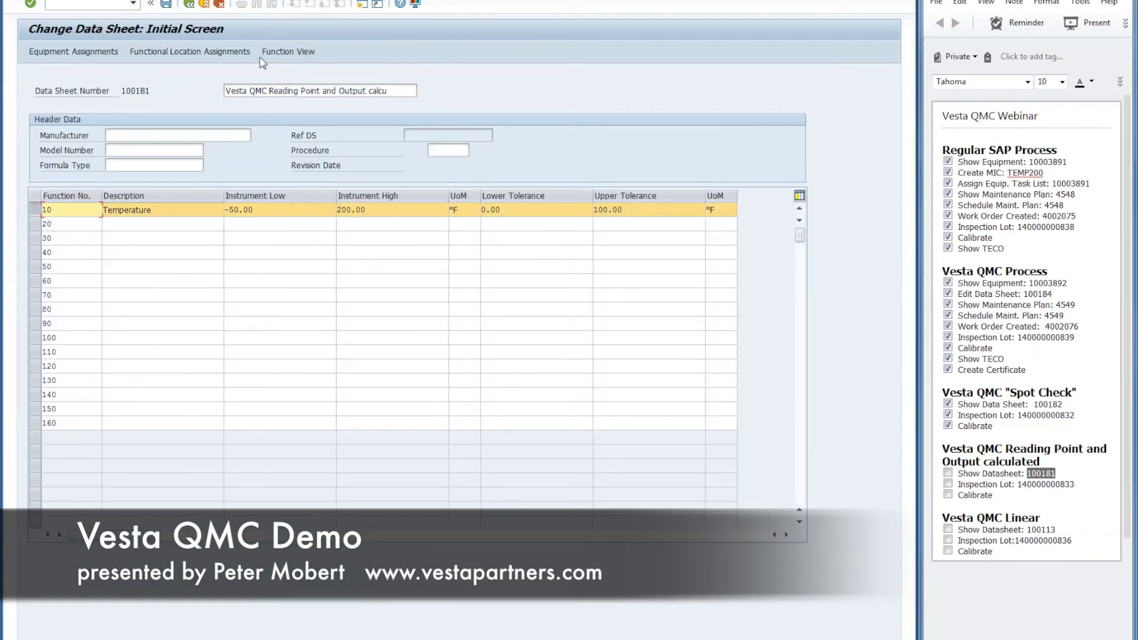
left_click(288, 51)
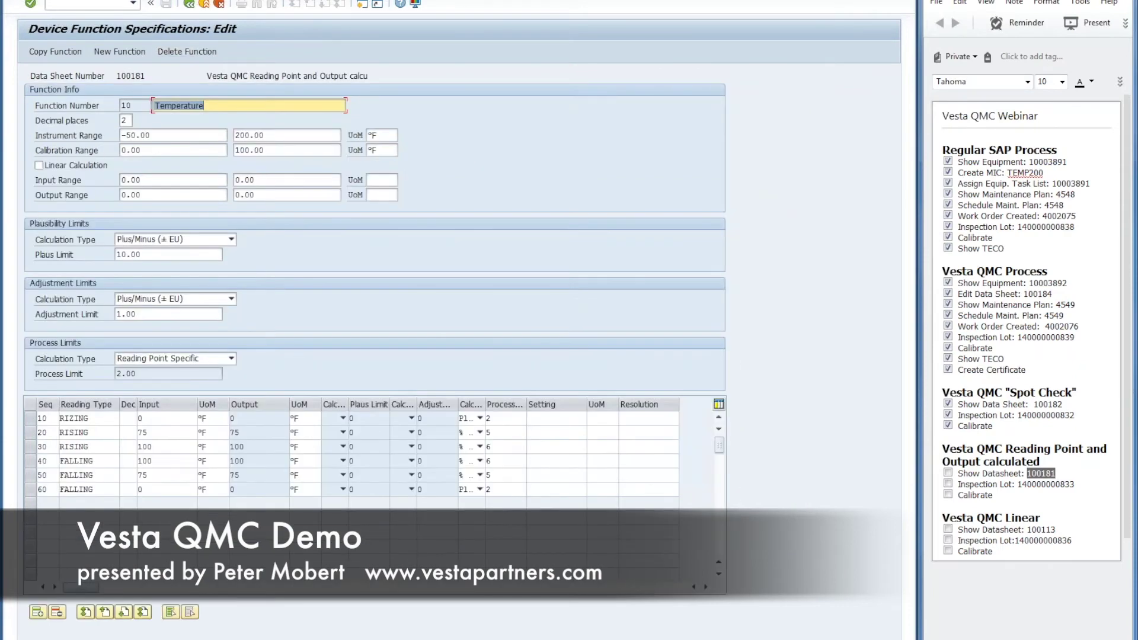
Step: Review the Reading Point Specific process limit of 2.00 and widen the calculation type column
left_click(231, 359)
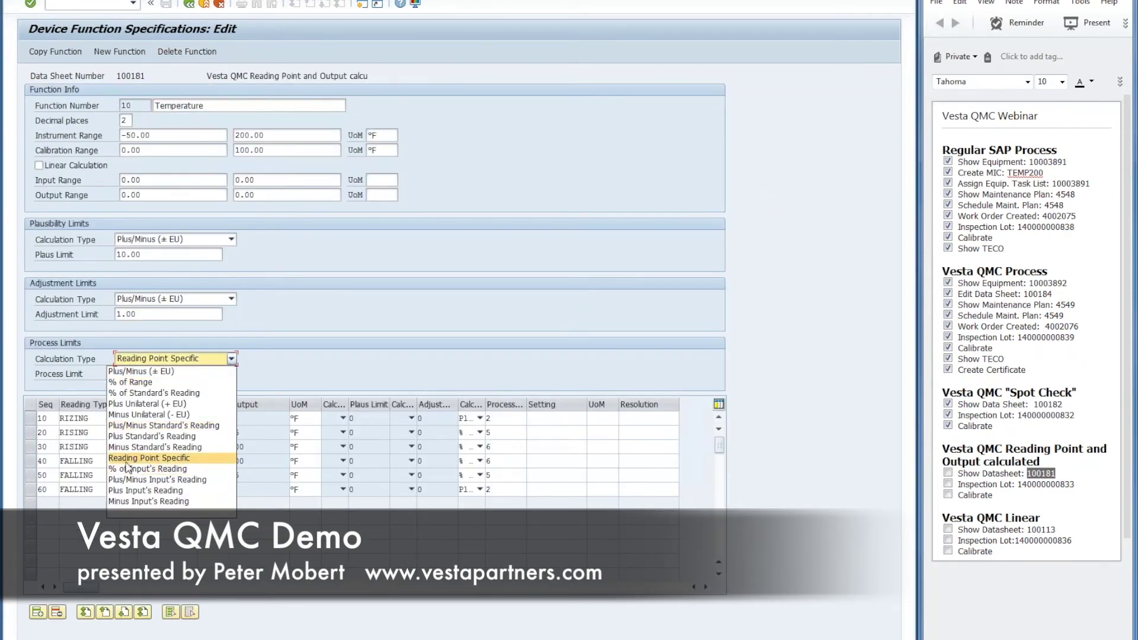
left_click(172, 460)
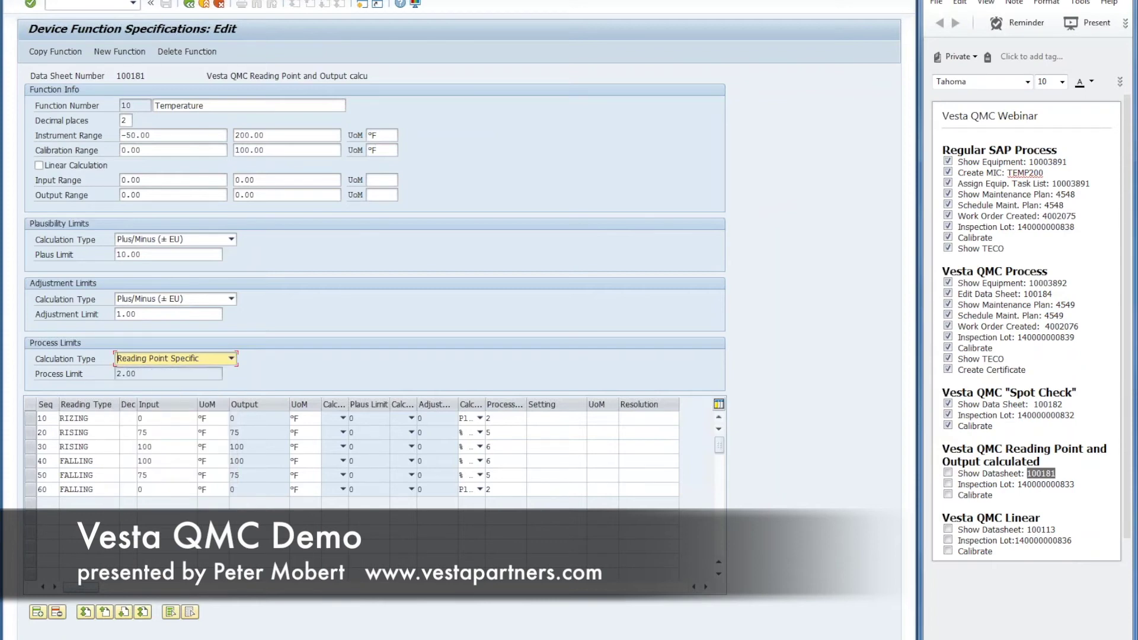
left_click_drag(156, 373, 106, 374)
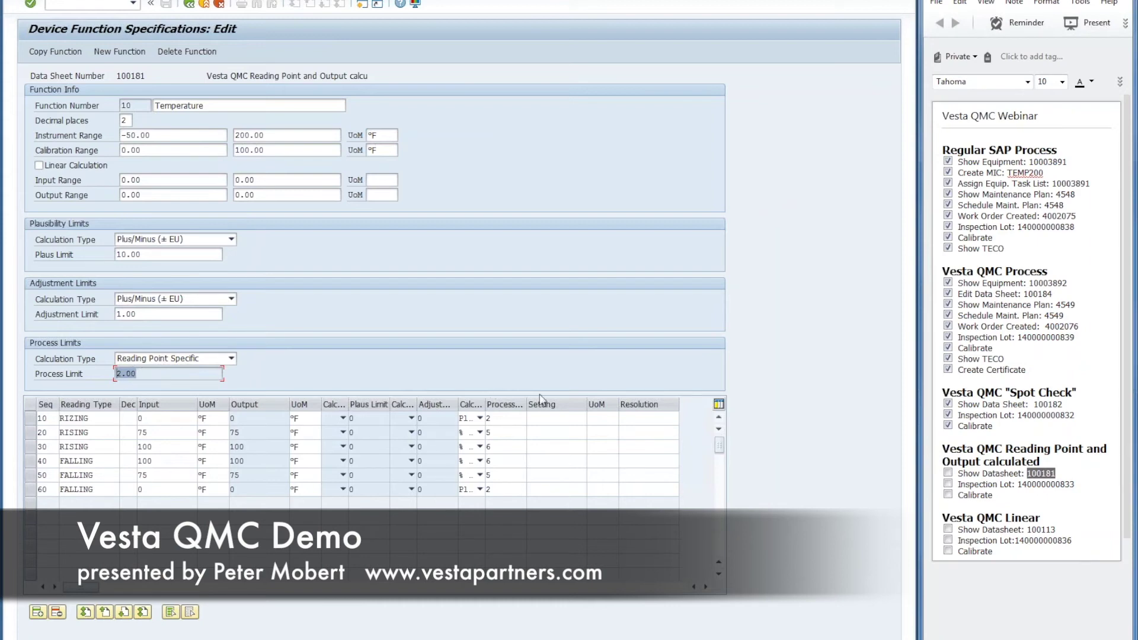
left_click_drag(526, 404, 573, 405)
left_click_drag(485, 407, 599, 409)
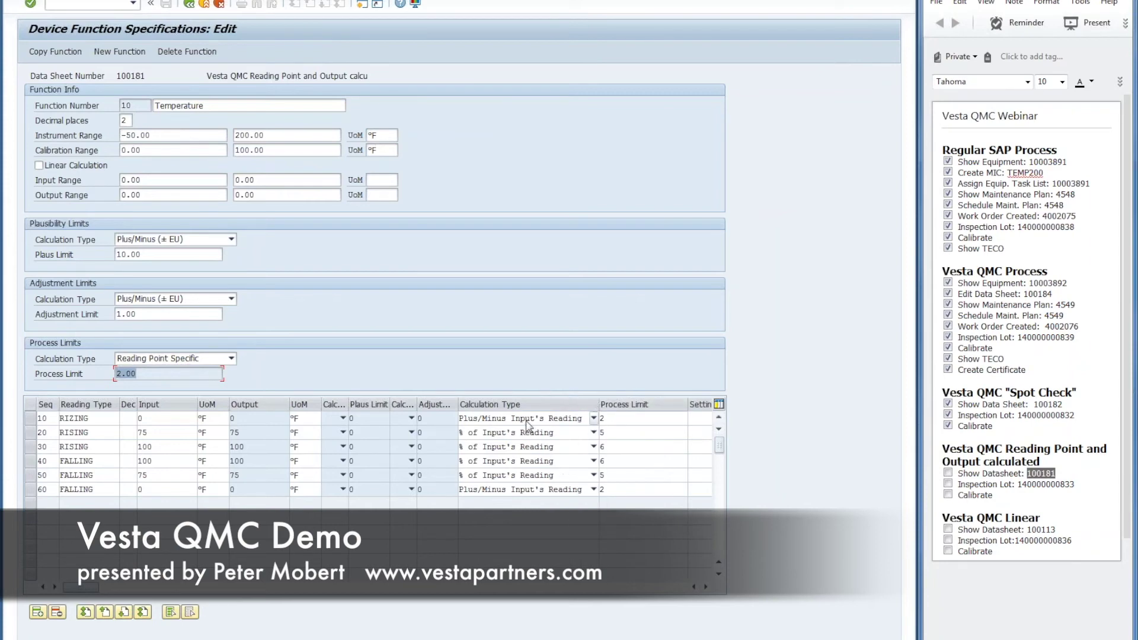
Step: Inspect calculation types for rows 10, 20 and 60, keeping Plus/Minus Input's Reading, and note row 30's limit 6
left_click(593, 419)
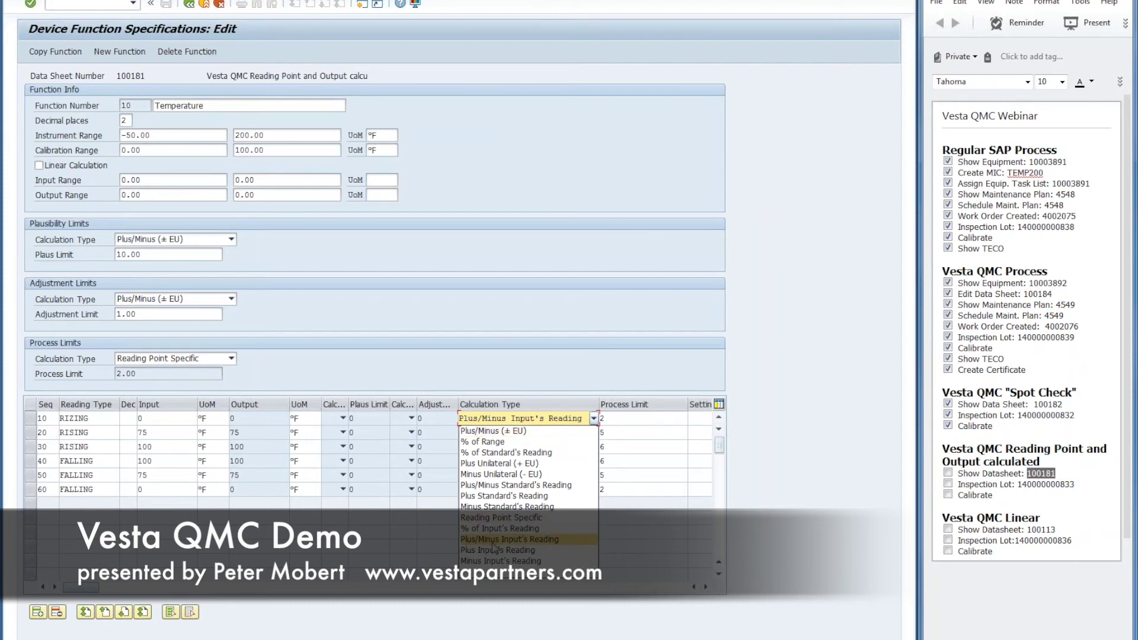
left_click(566, 548)
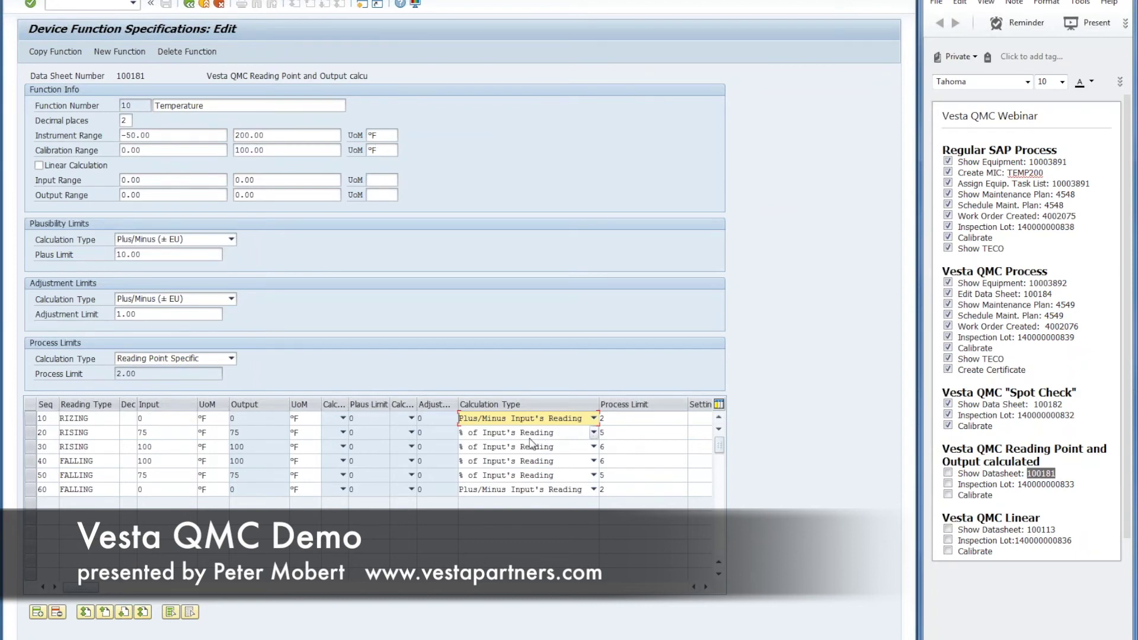
left_click(593, 432)
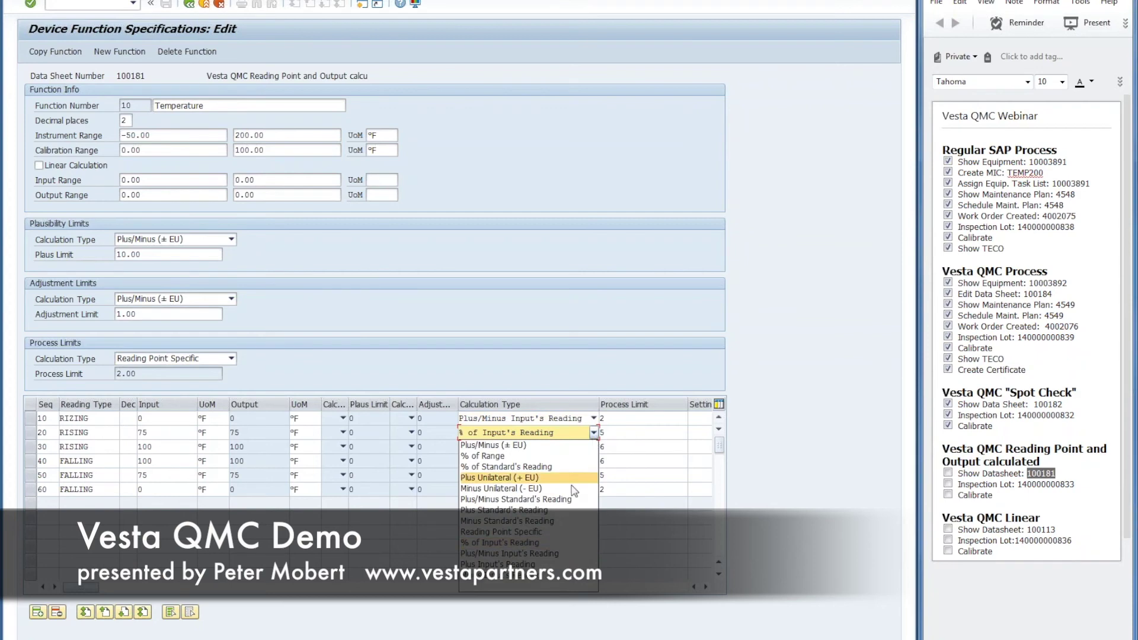
left_click(665, 537)
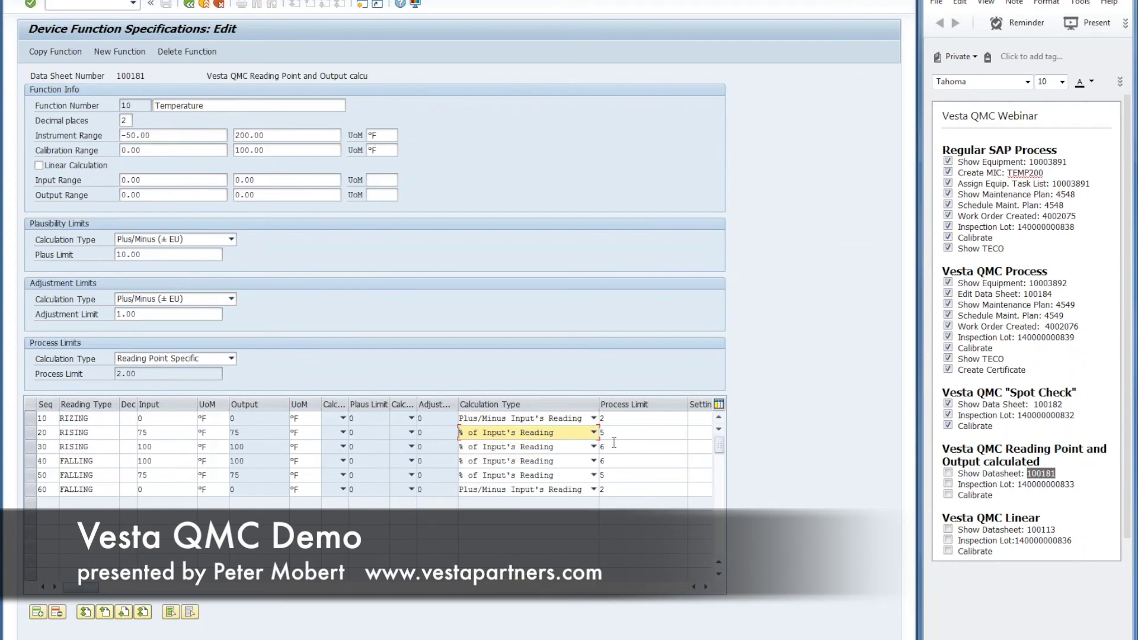
left_click(615, 445)
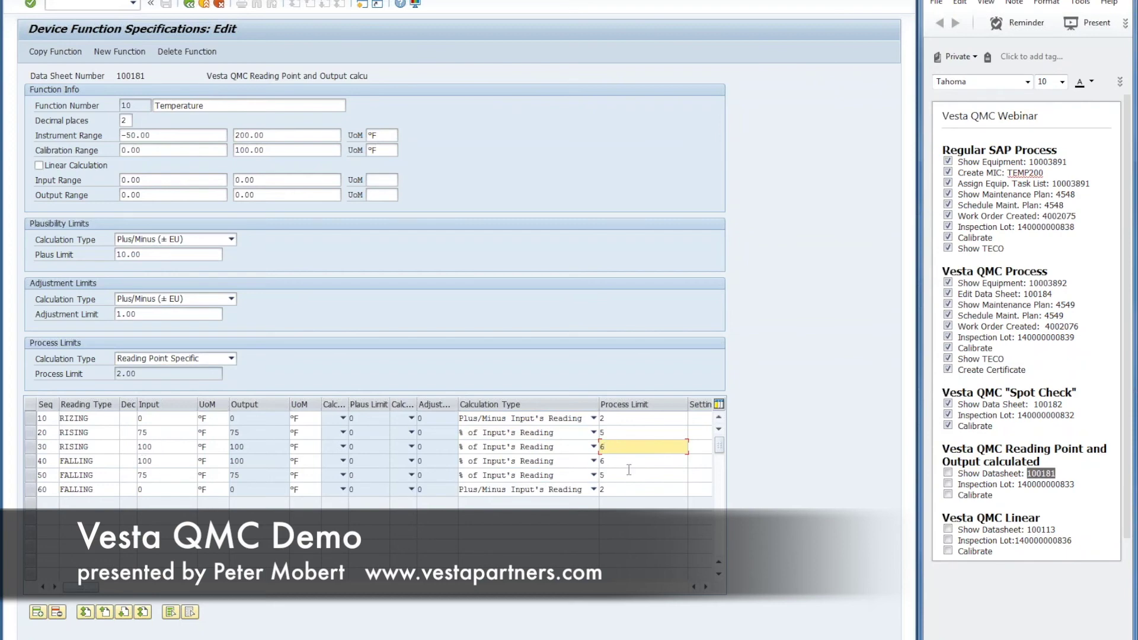
left_click(594, 489)
left_click(644, 492)
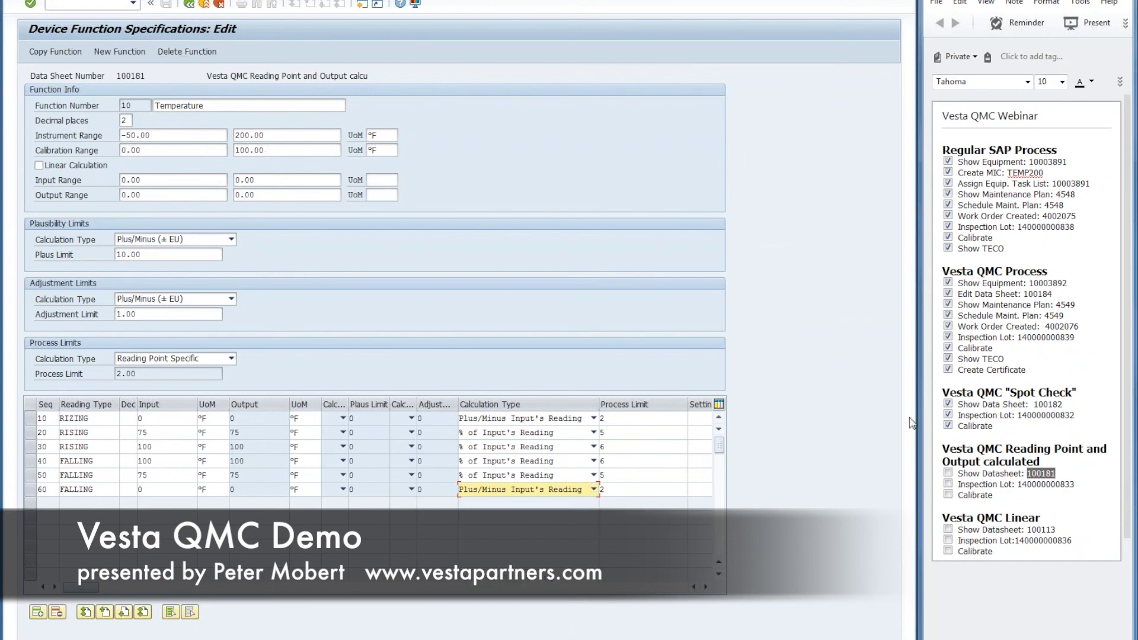
double_click(1025, 484)
key("ctrl+c")
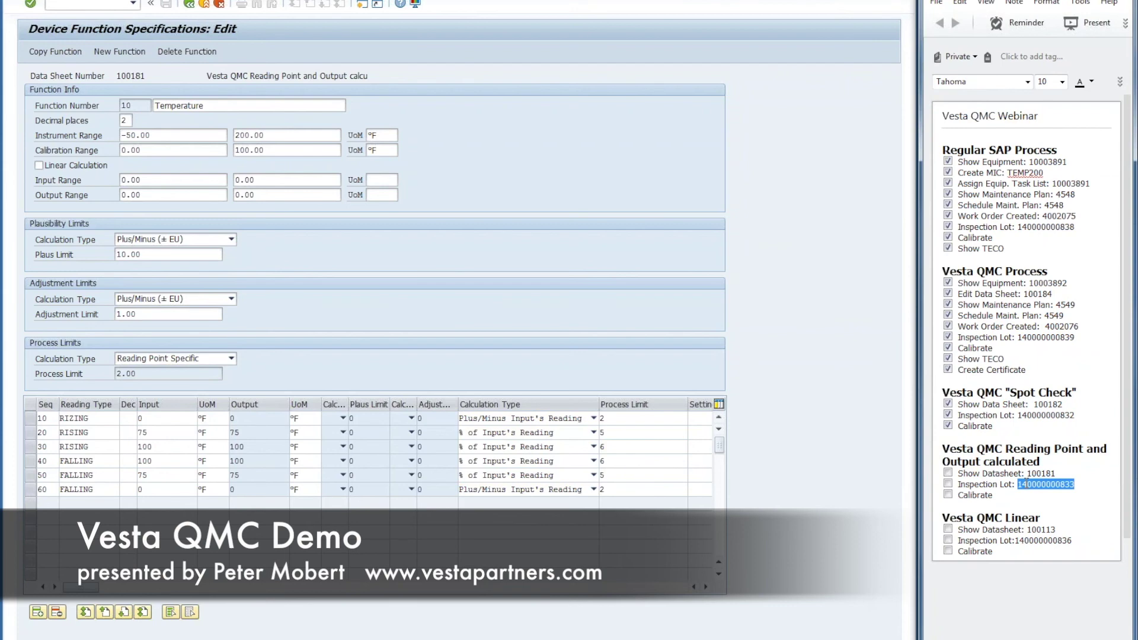
left_click(190, 5)
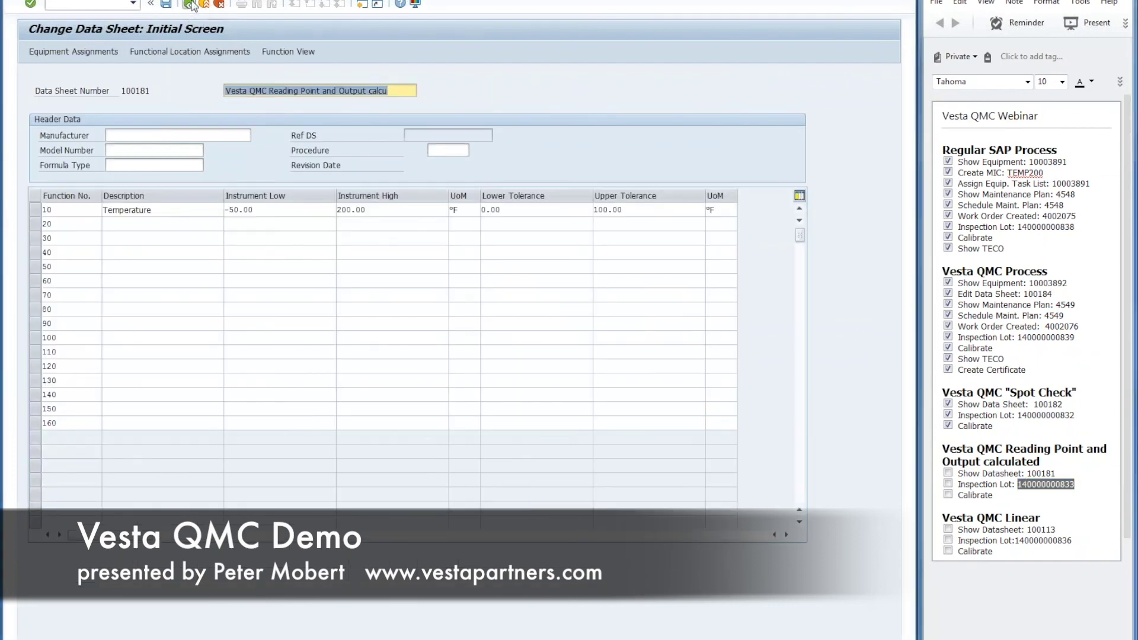
left_click(189, 5)
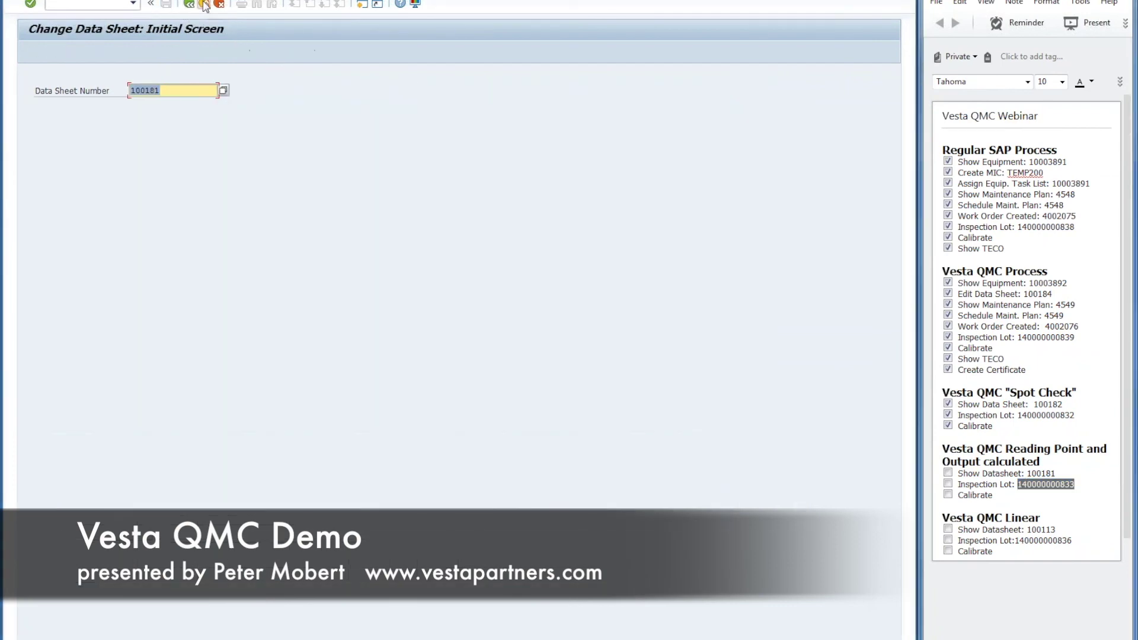
left_click(204, 5)
double_click(130, 308)
left_click(694, 92)
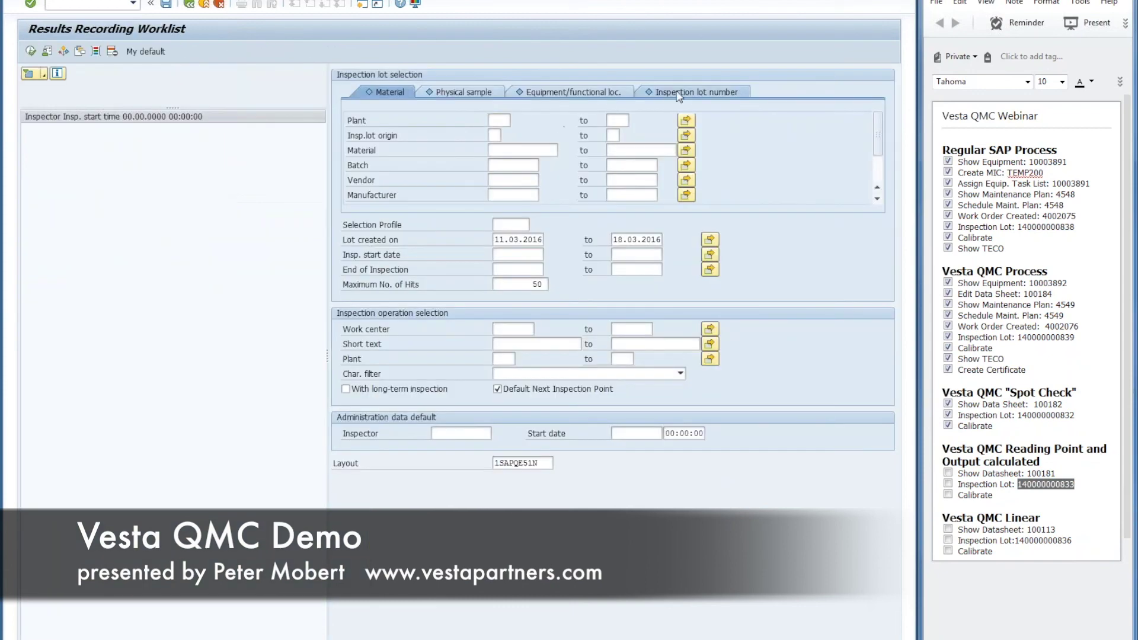
key("ctrl+v")
left_click(30, 51)
type("a")
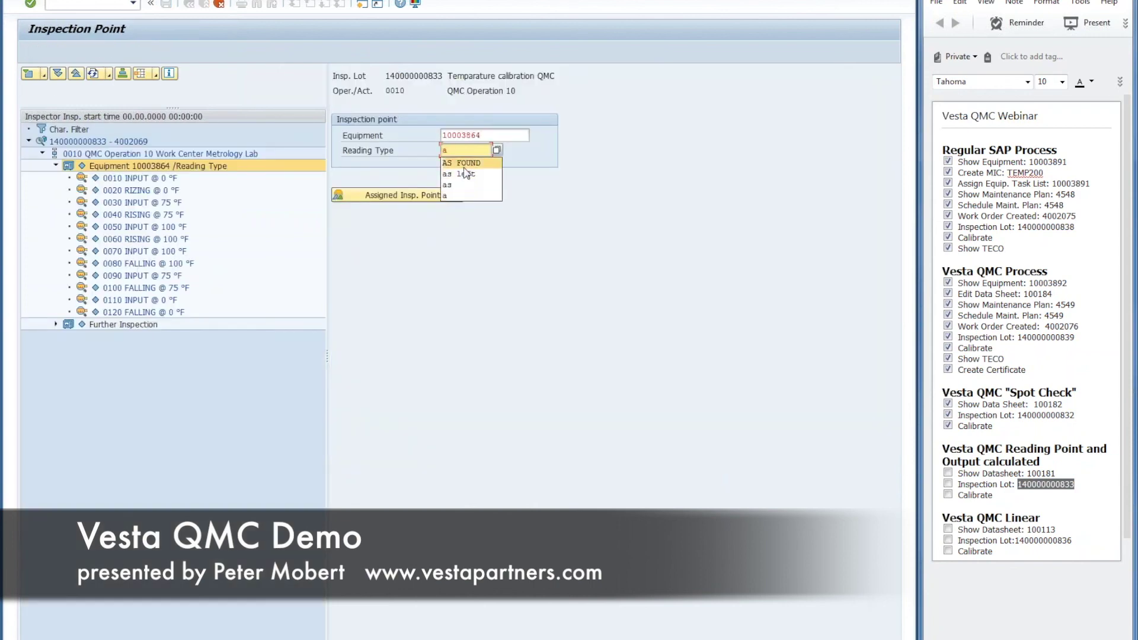
left_click(464, 164)
key("Return")
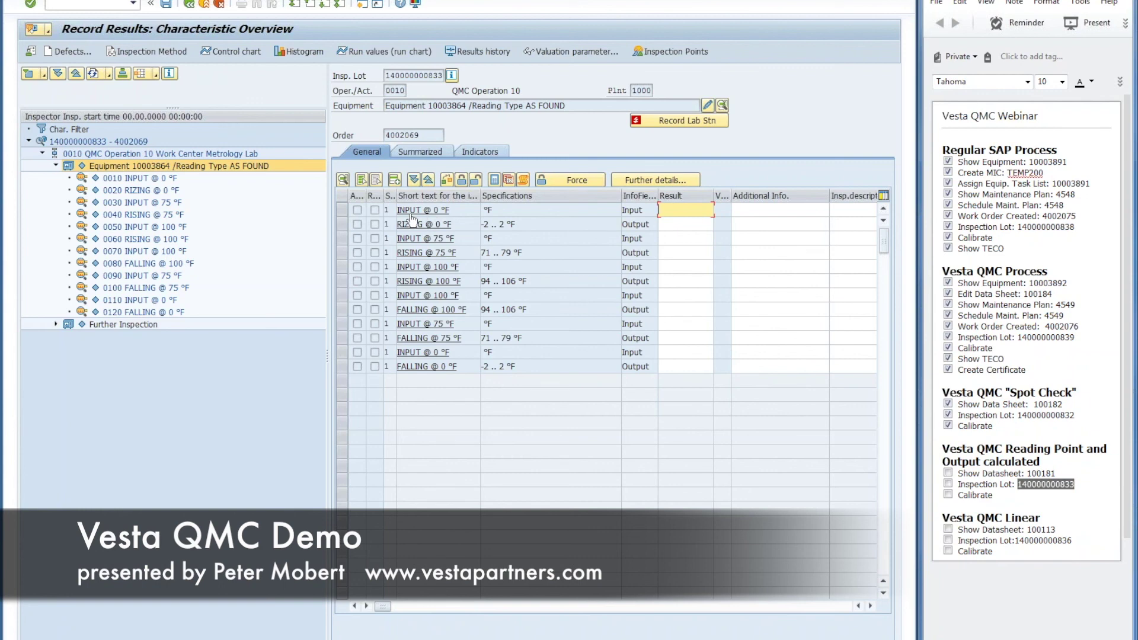
left_click(509, 224)
left_click_drag(514, 224, 483, 254)
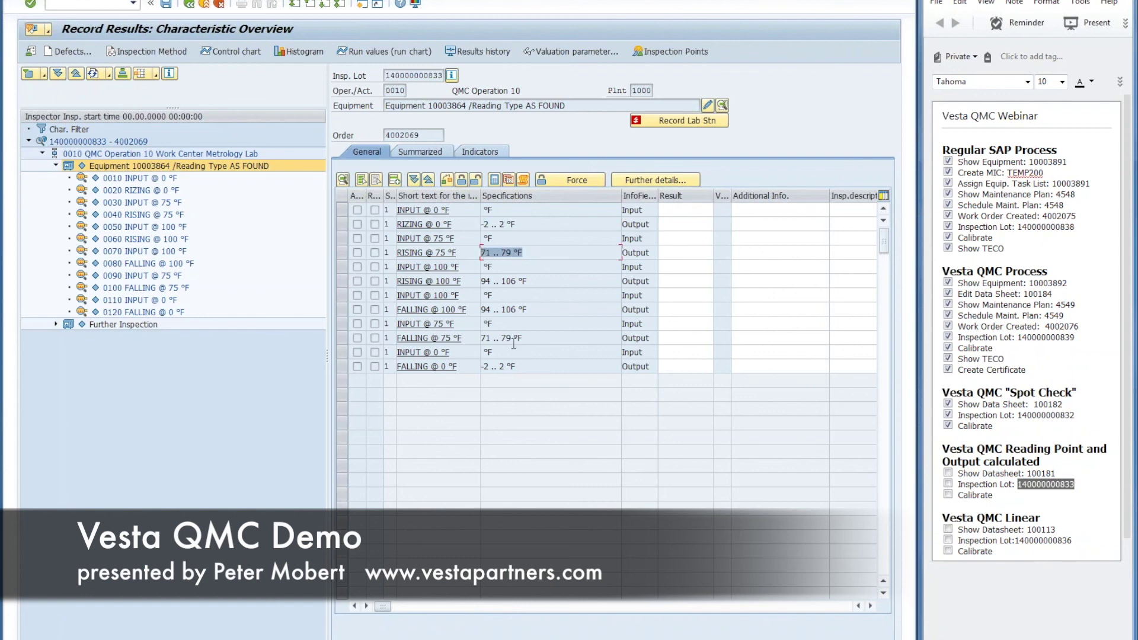